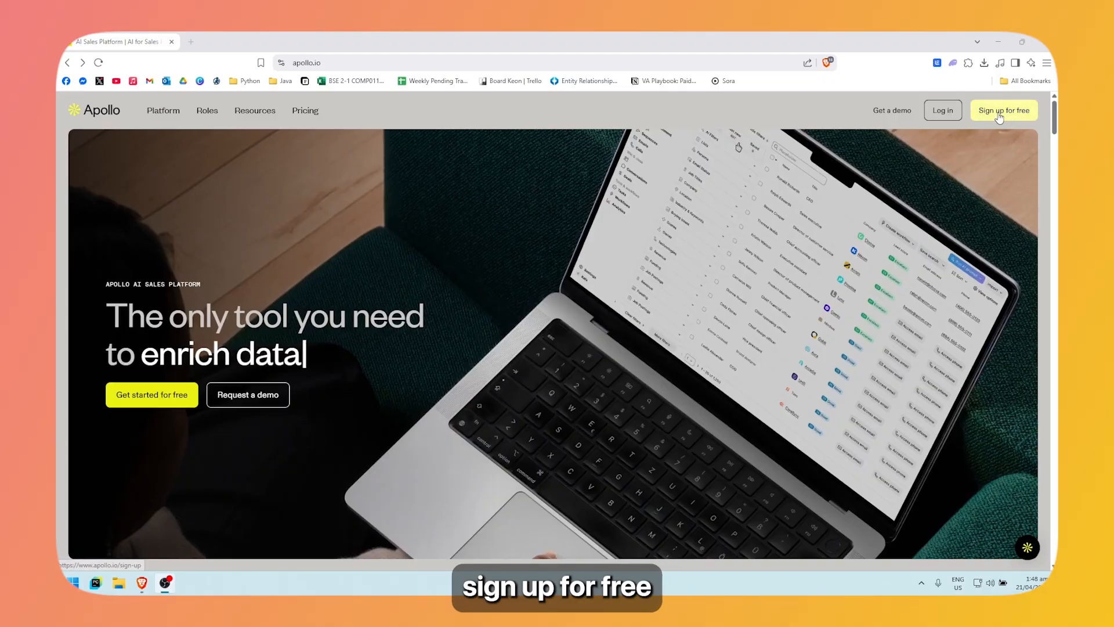
Open Apollo's free sign-up page and agree to the Terms of Service and Privacy Policy.
left_click(999, 116)
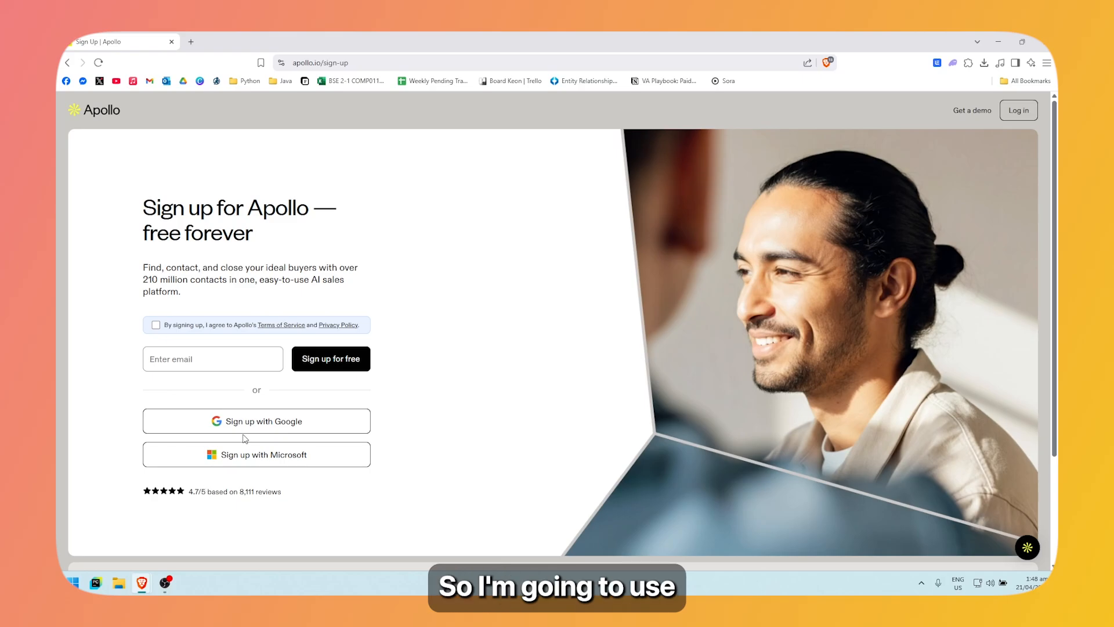
left_click(156, 325)
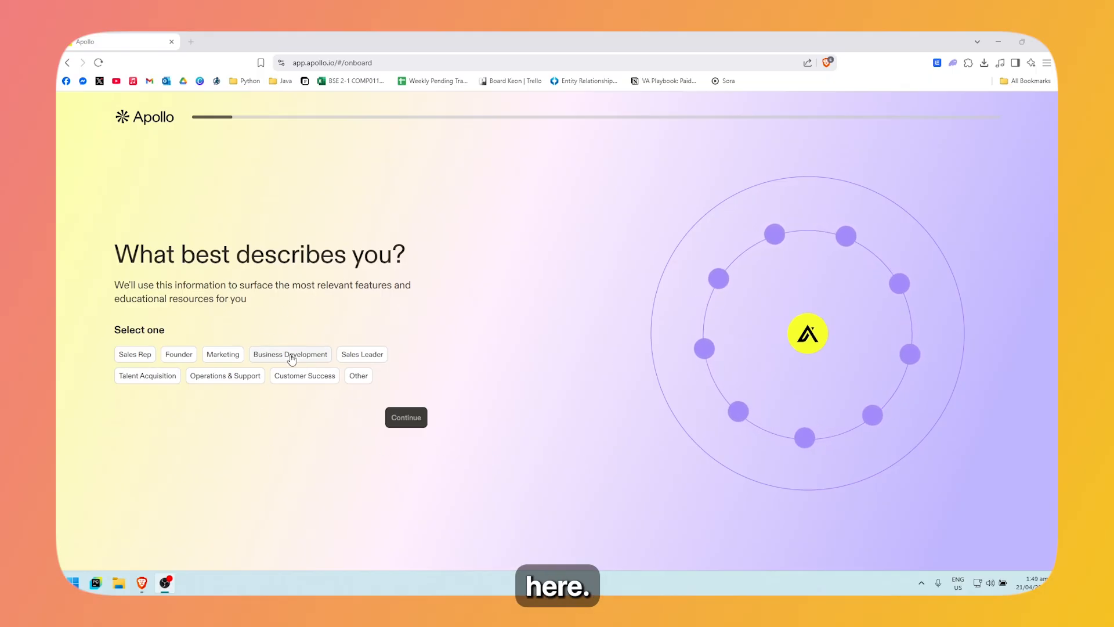
Answer the onboarding questions with Talent Acquisition as the role and "I'm just exploring Apollo" as the purpose.
left_click(305, 375)
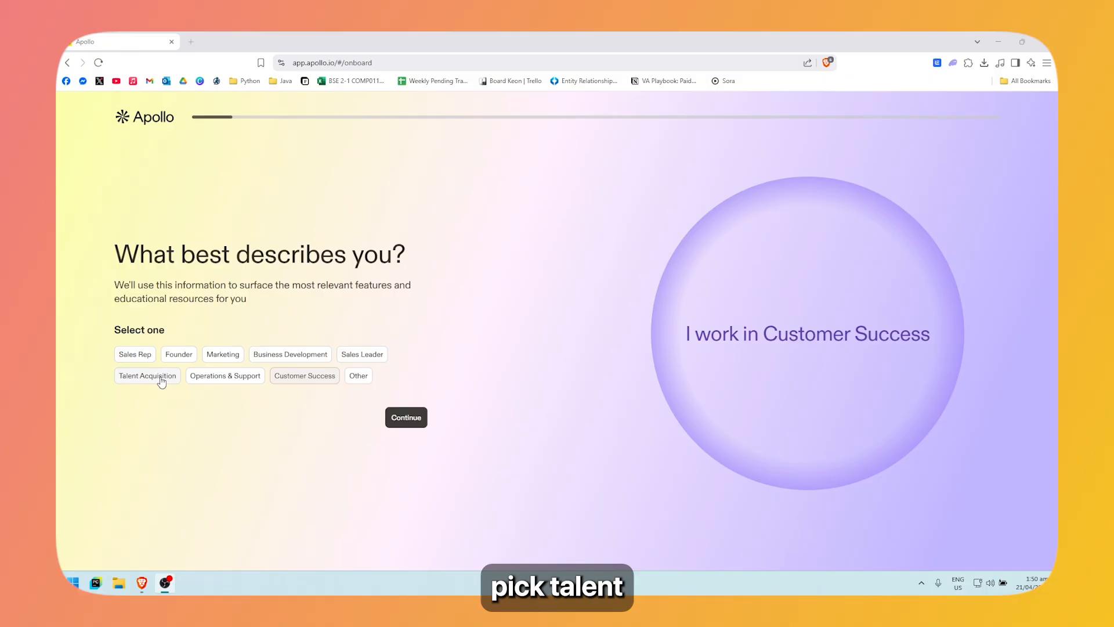
left_click(162, 380)
left_click(407, 417)
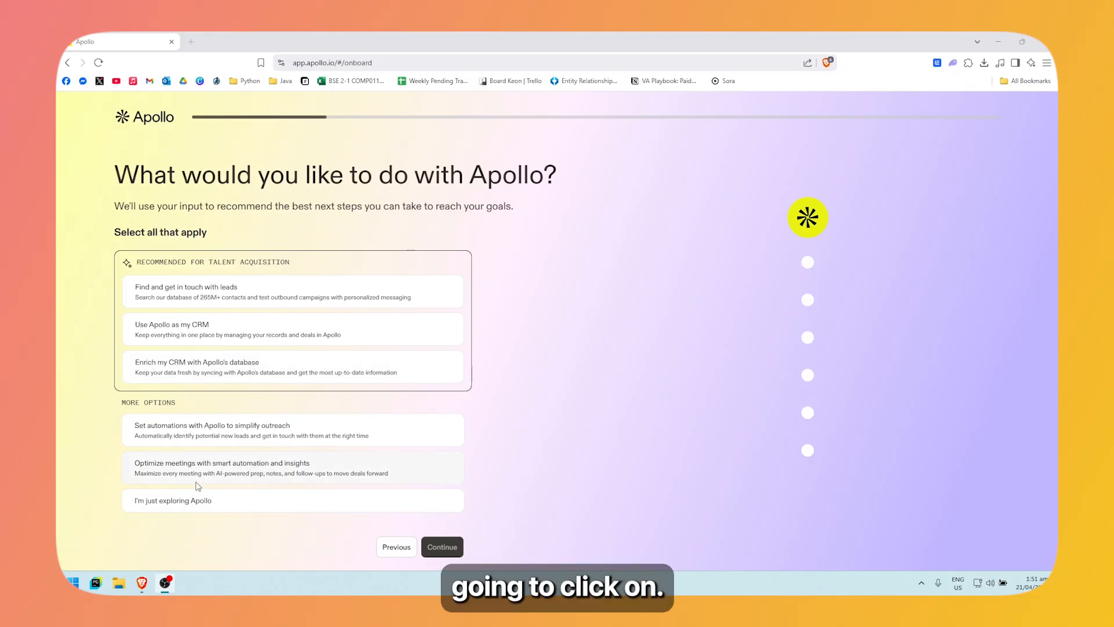
left_click(192, 505)
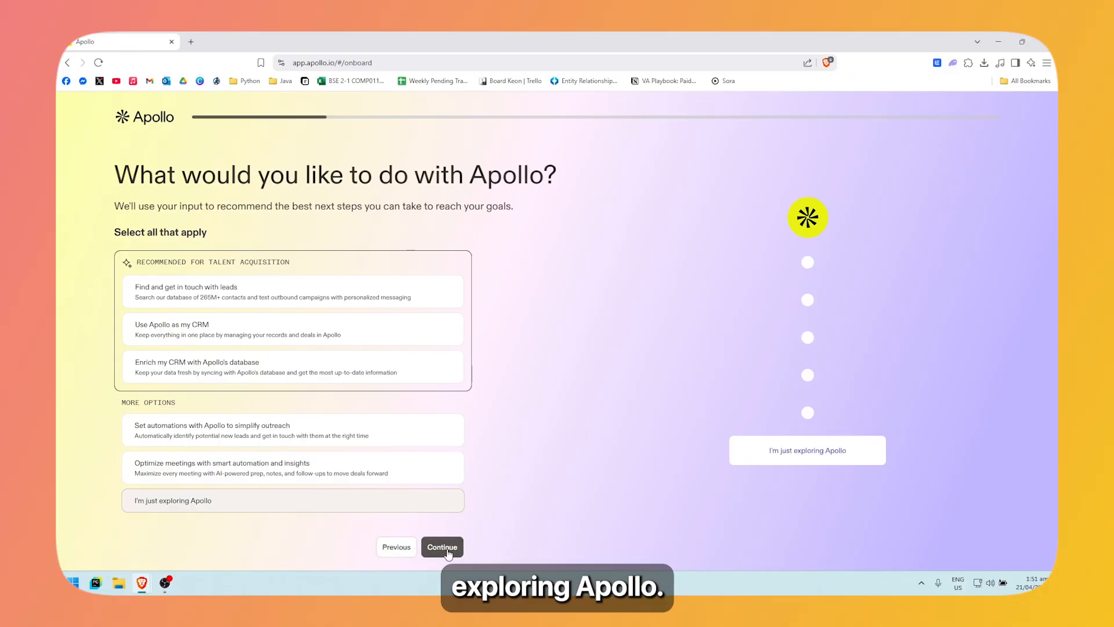
left_click(450, 548)
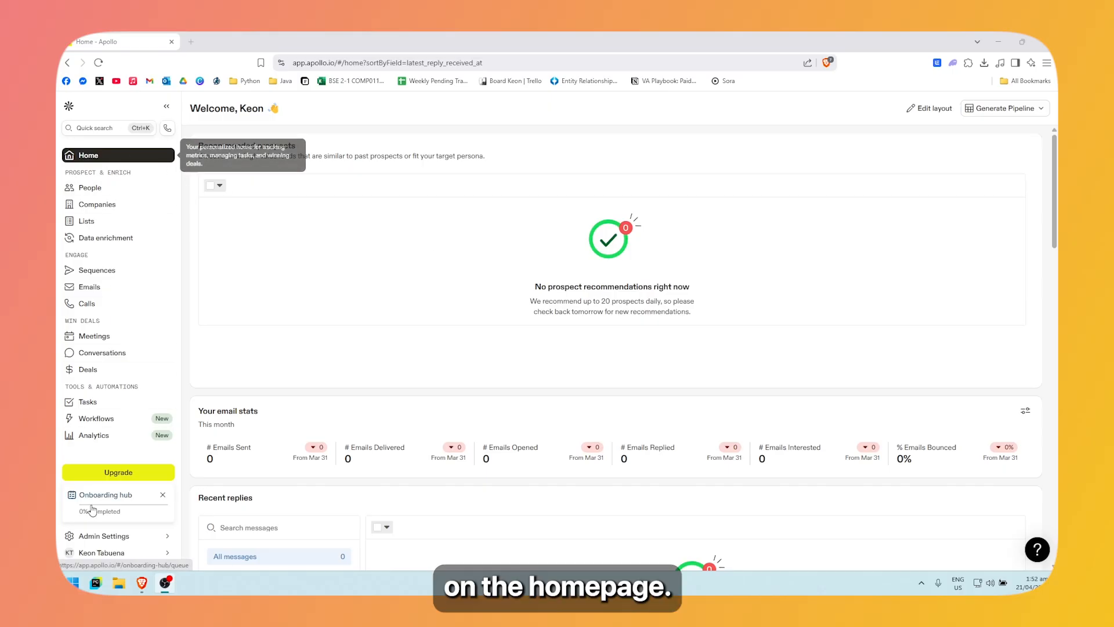
Open the upgrade plans and compare the pricing and features of Free, Basic, Professional and Organization.
left_click(133, 474)
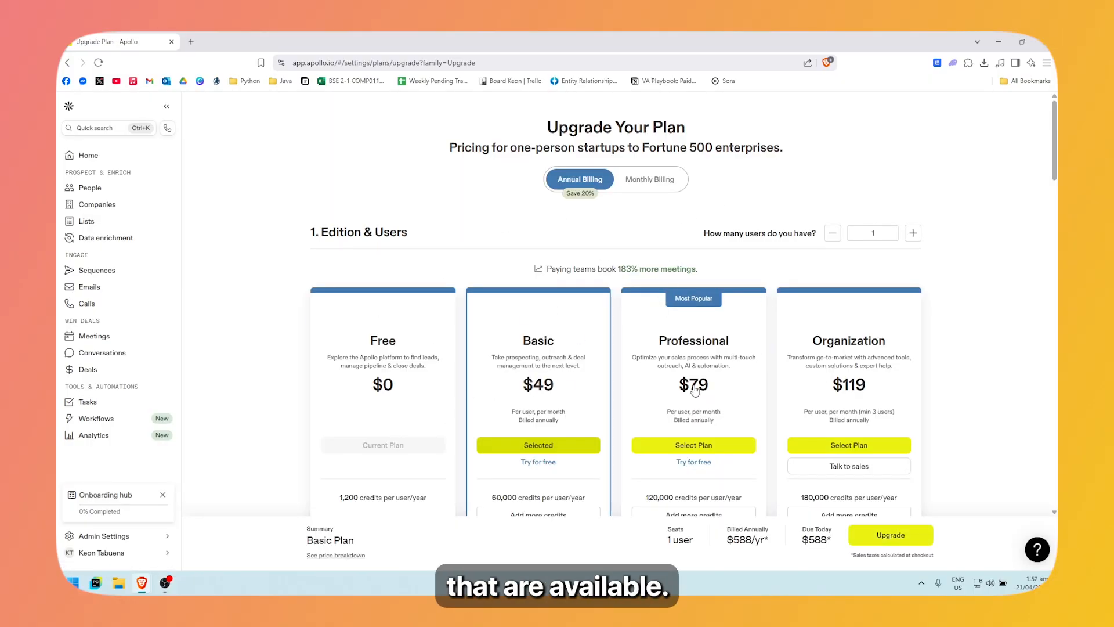
scroll(694, 390, "down", 3)
scroll(592, 348, "up", 2)
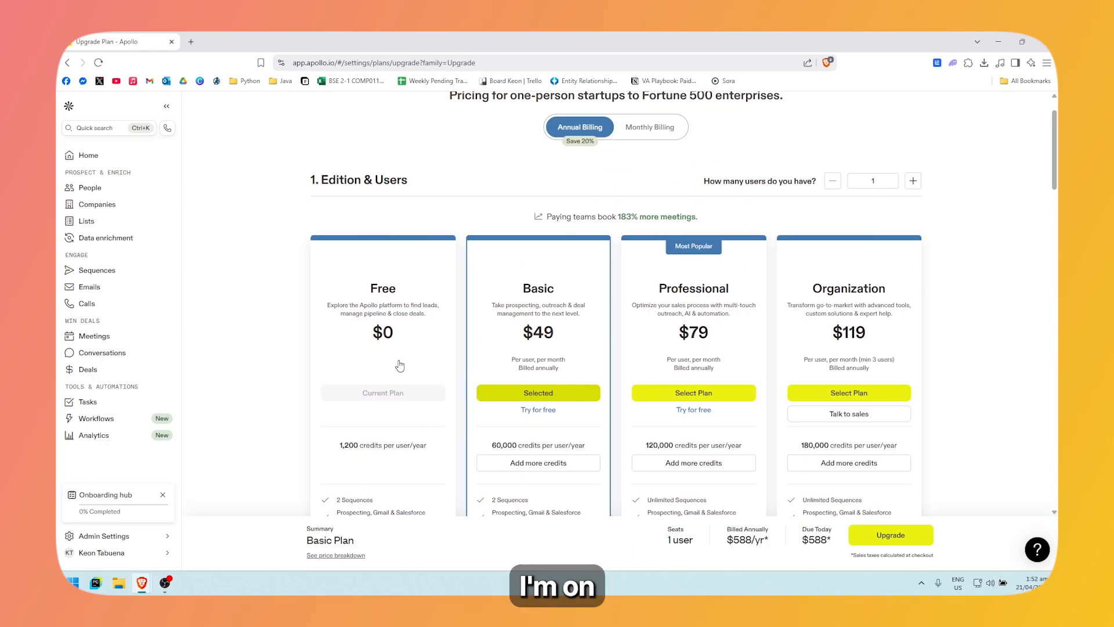
scroll(400, 366, "down", 3)
scroll(436, 298, "up", 3)
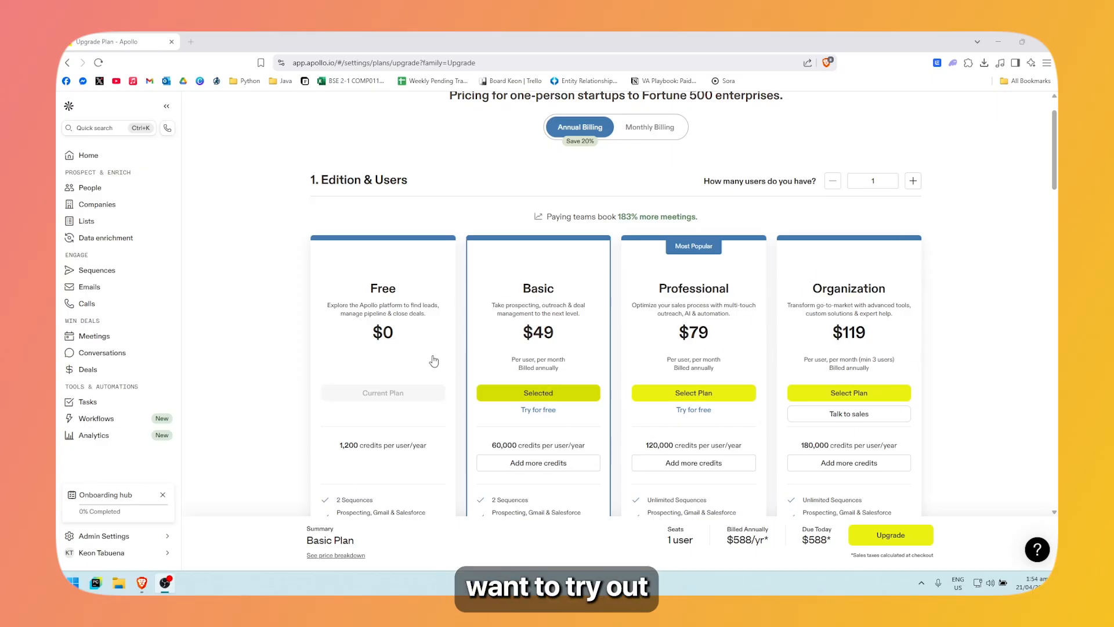
scroll(523, 409, "down", 3)
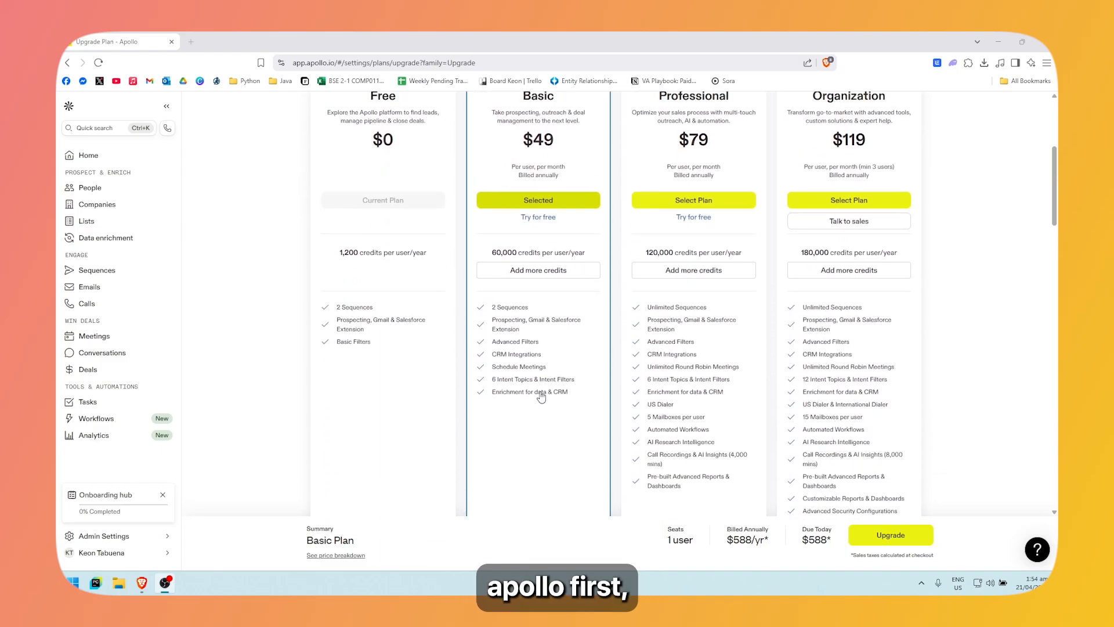
scroll(407, 337, "up", 2)
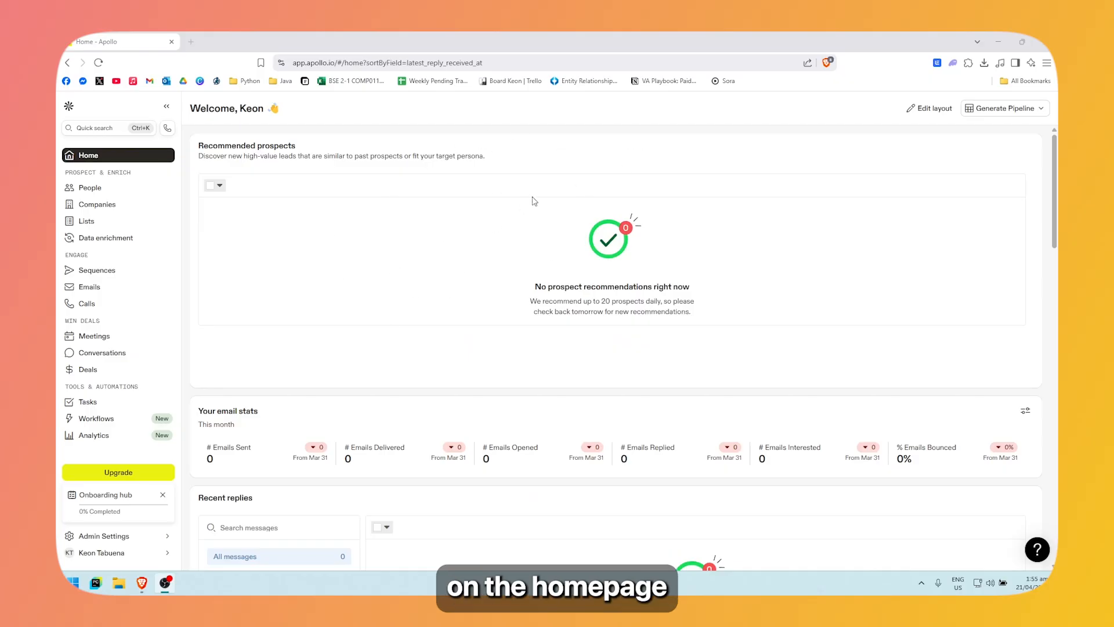
Open the Onboarding hub and review the recommended setup tasks and the credits each one earns.
left_click(69, 107)
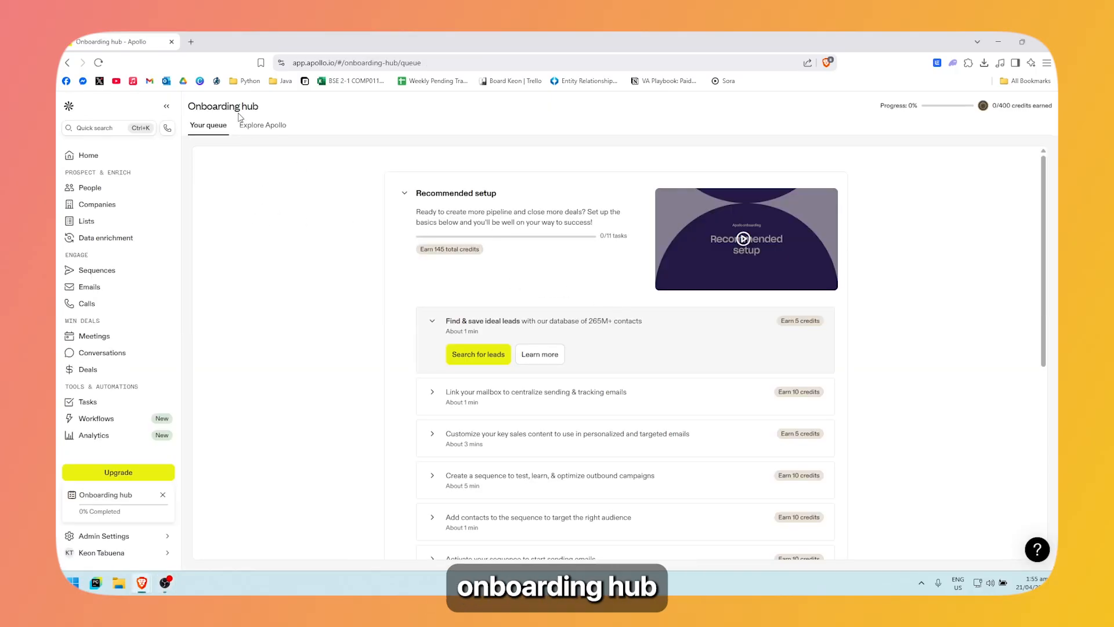
scroll(519, 345, "down", 6)
scroll(639, 374, "up", 5)
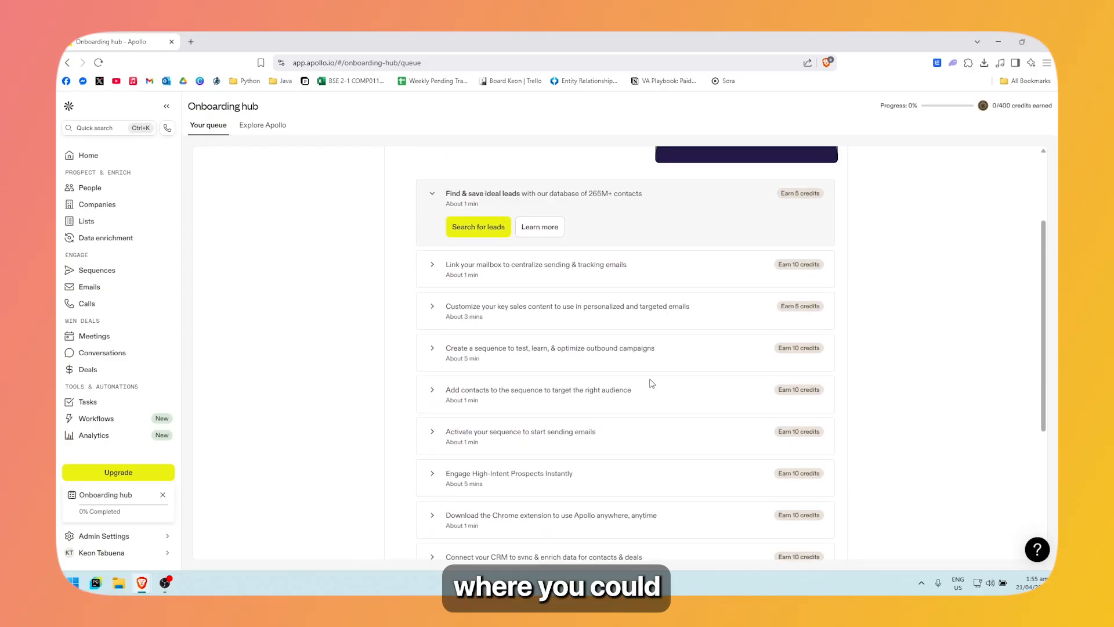
scroll(573, 338, "up", 2)
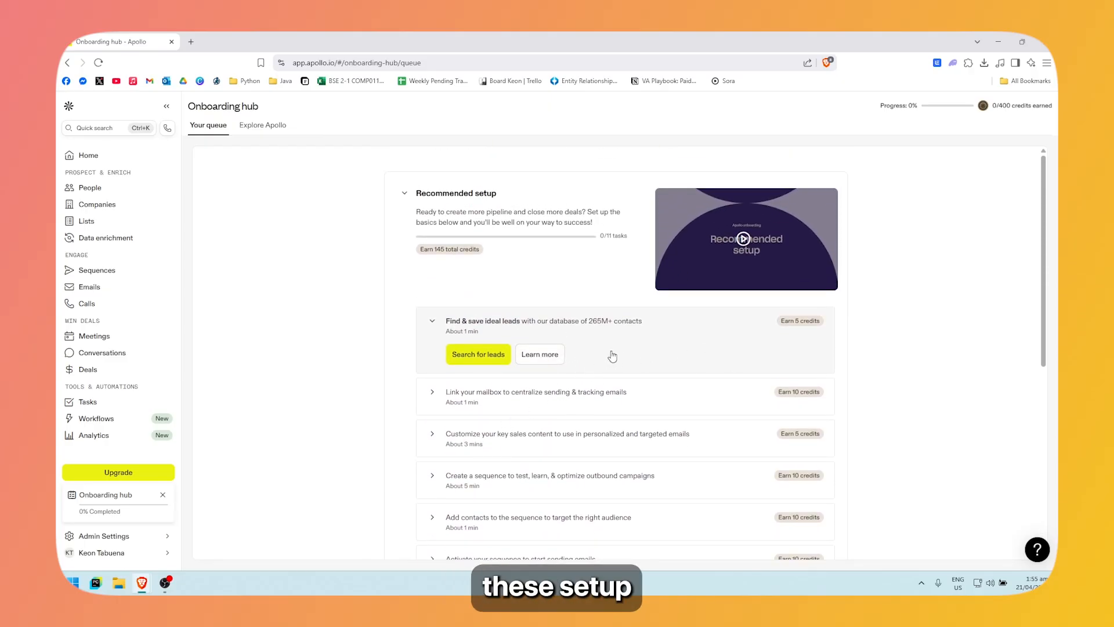
scroll(563, 296, "down", 3)
scroll(563, 296, "up", 3)
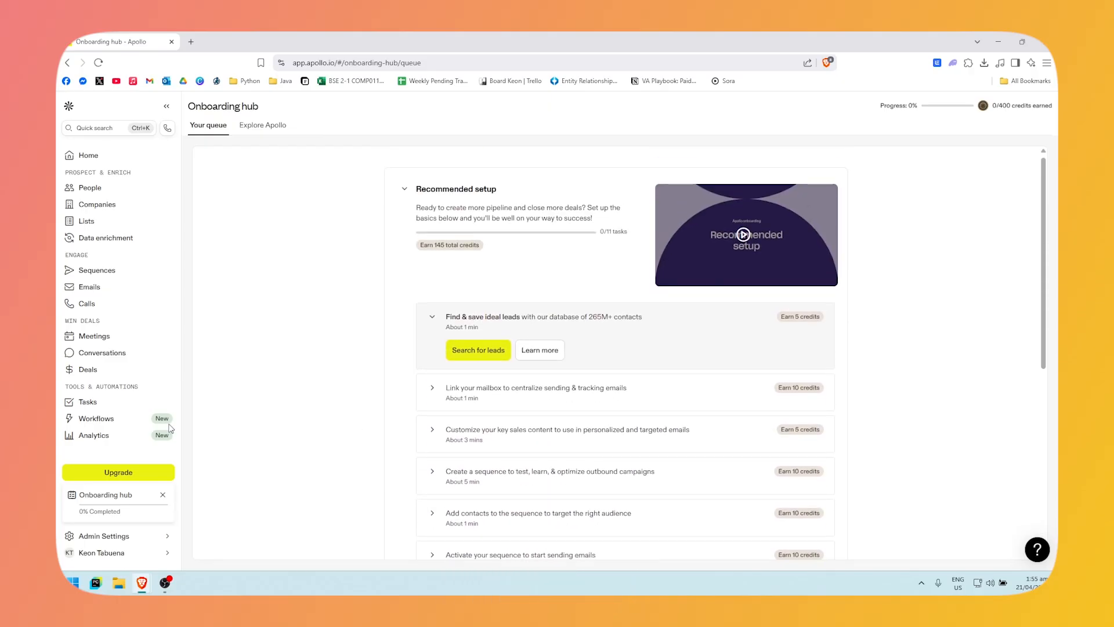
scroll(458, 302, "down", 2)
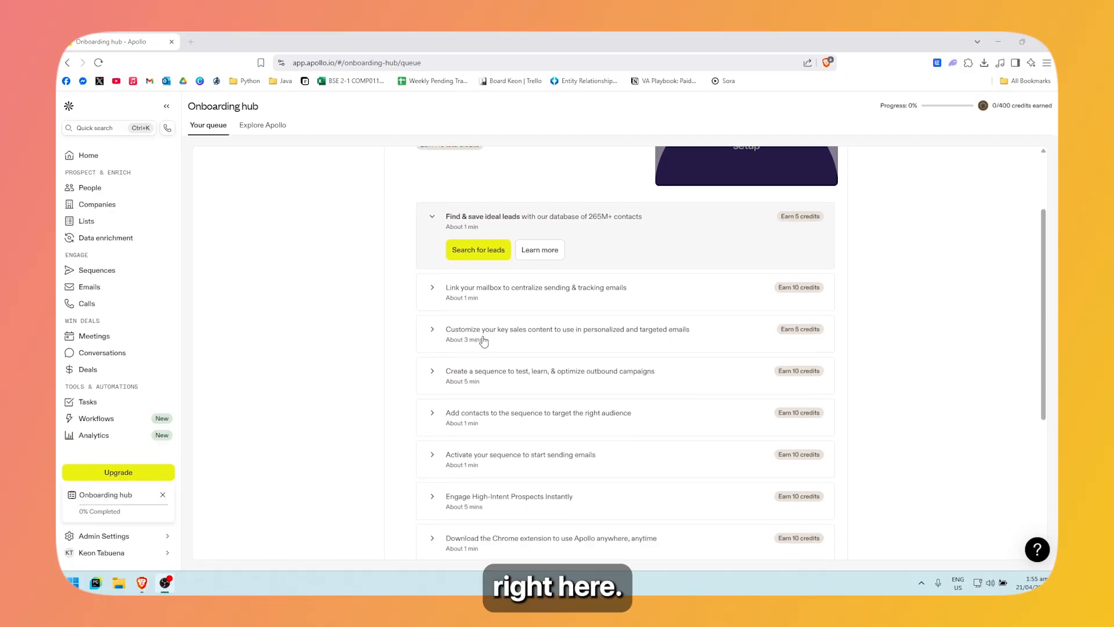
scroll(501, 268, "up", 2)
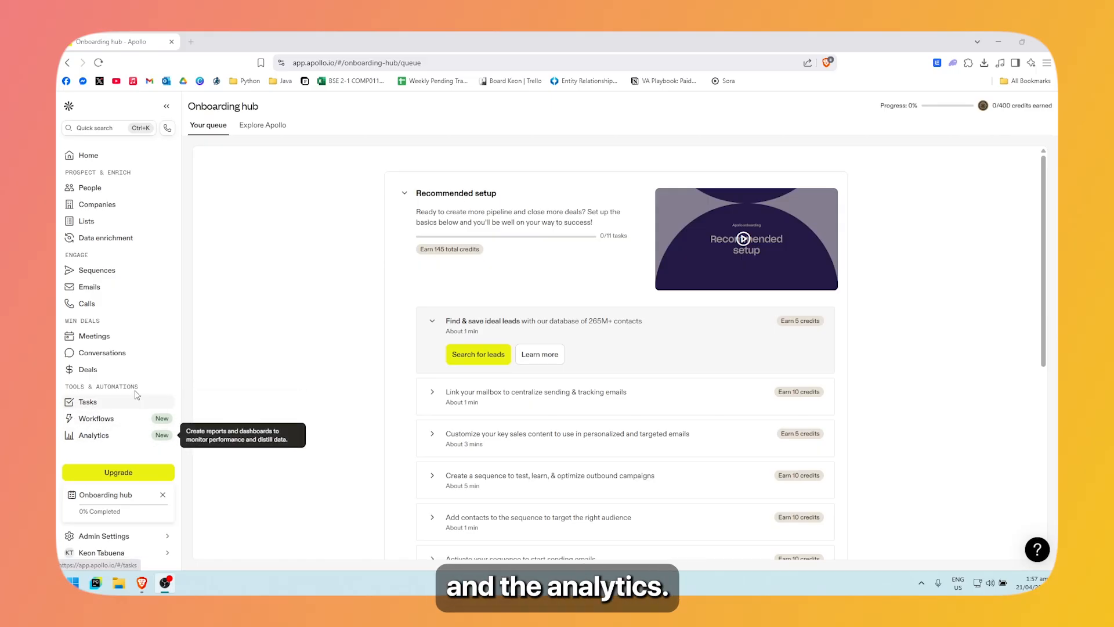
Collapse the navigation sidebar, reveal it temporarily, and pin it open again.
left_click(167, 107)
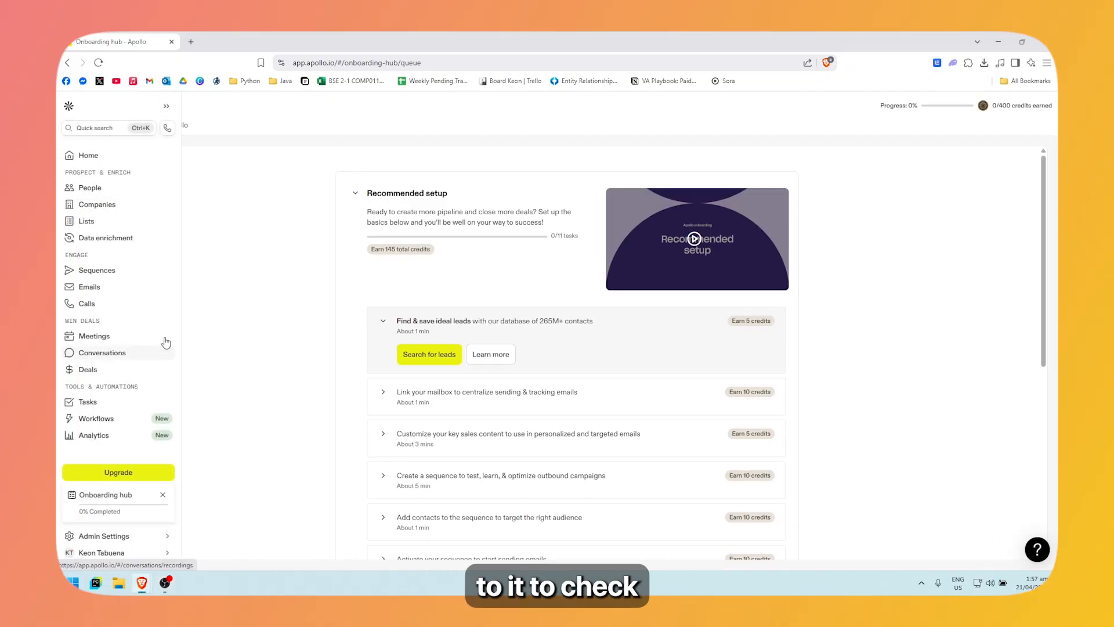
mouse_move(167, 152)
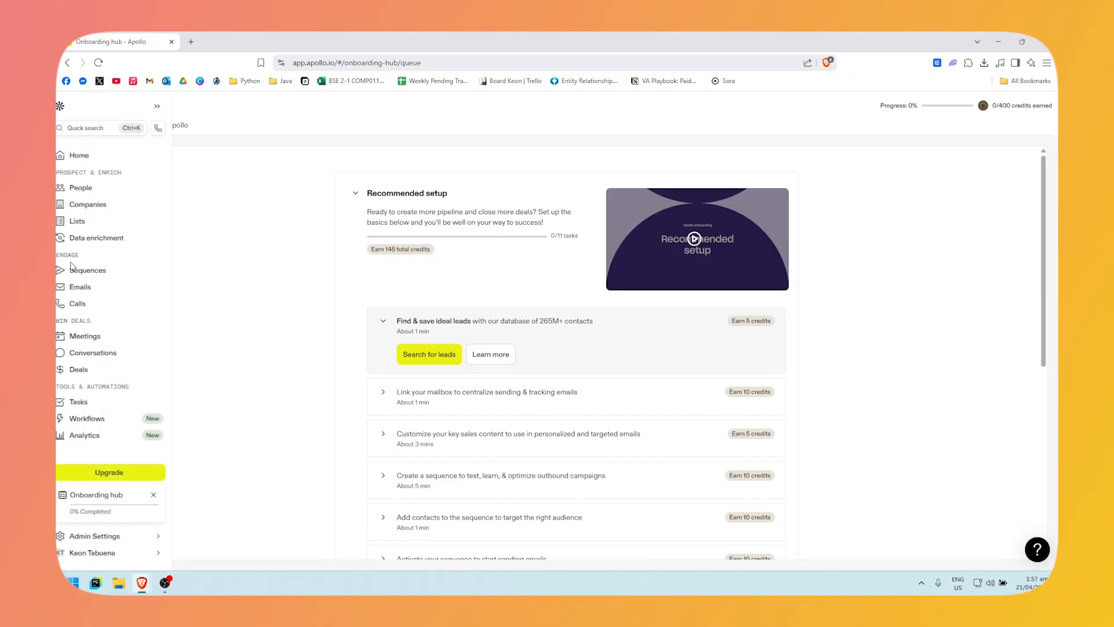
mouse_move(72, 216)
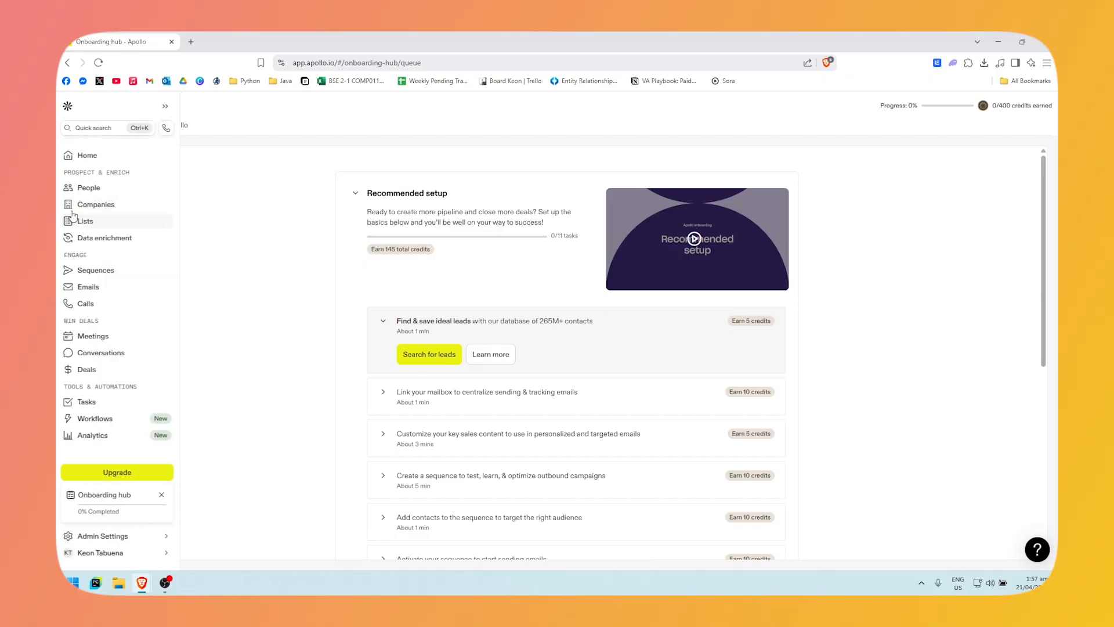
left_click(166, 108)
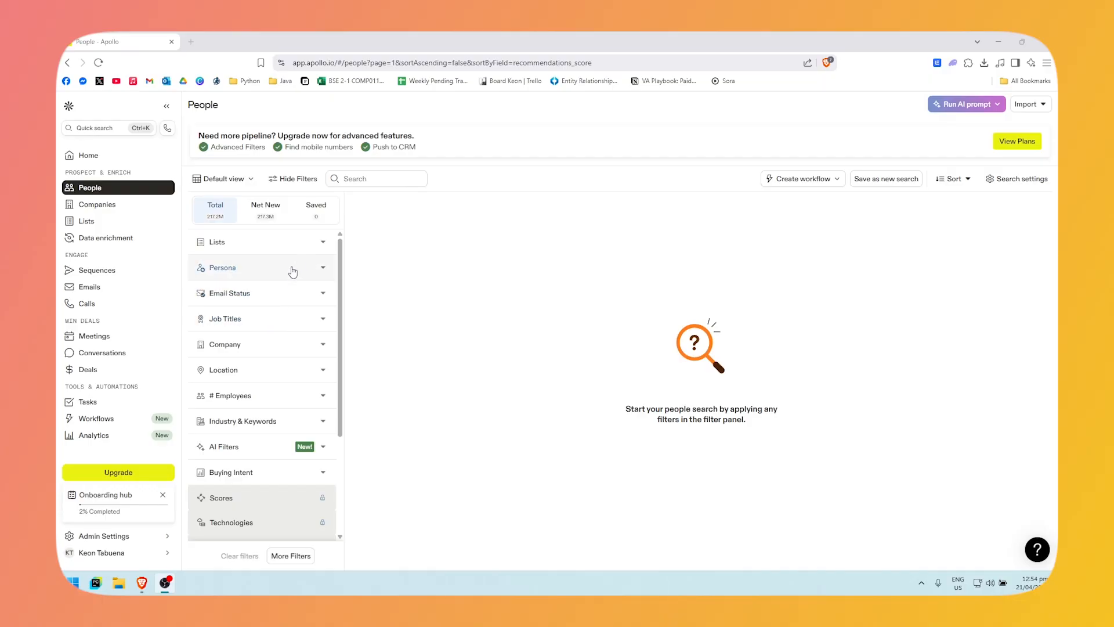
Examine the Lists filter in the people search, including the My and Team lists and the Companies option.
scroll(284, 281, "down", 1)
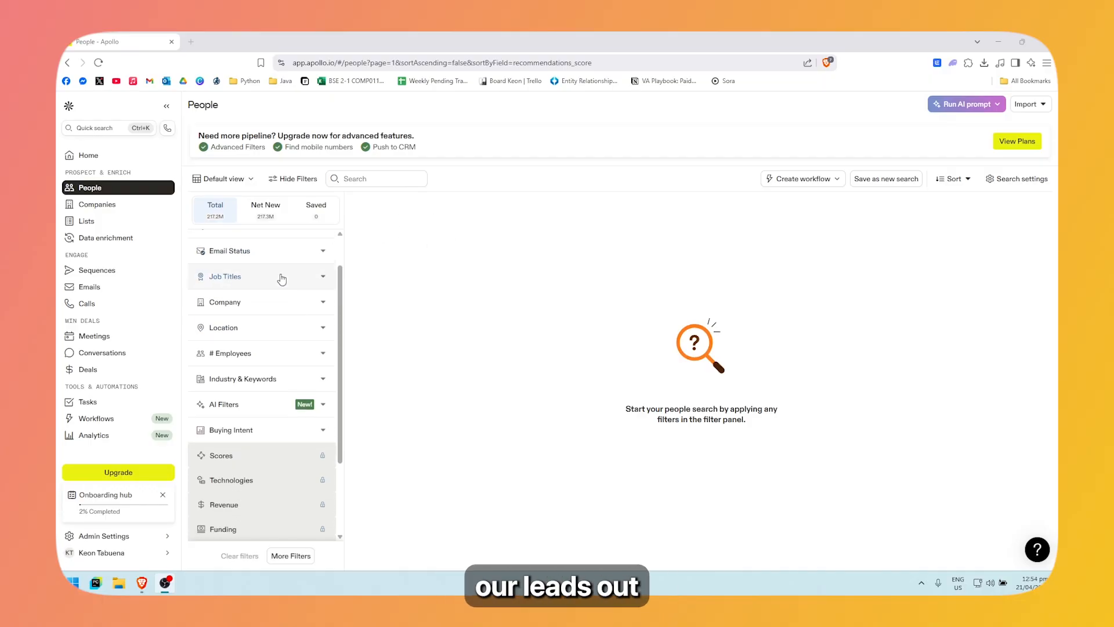
scroll(281, 261, "up", 1)
left_click(323, 243)
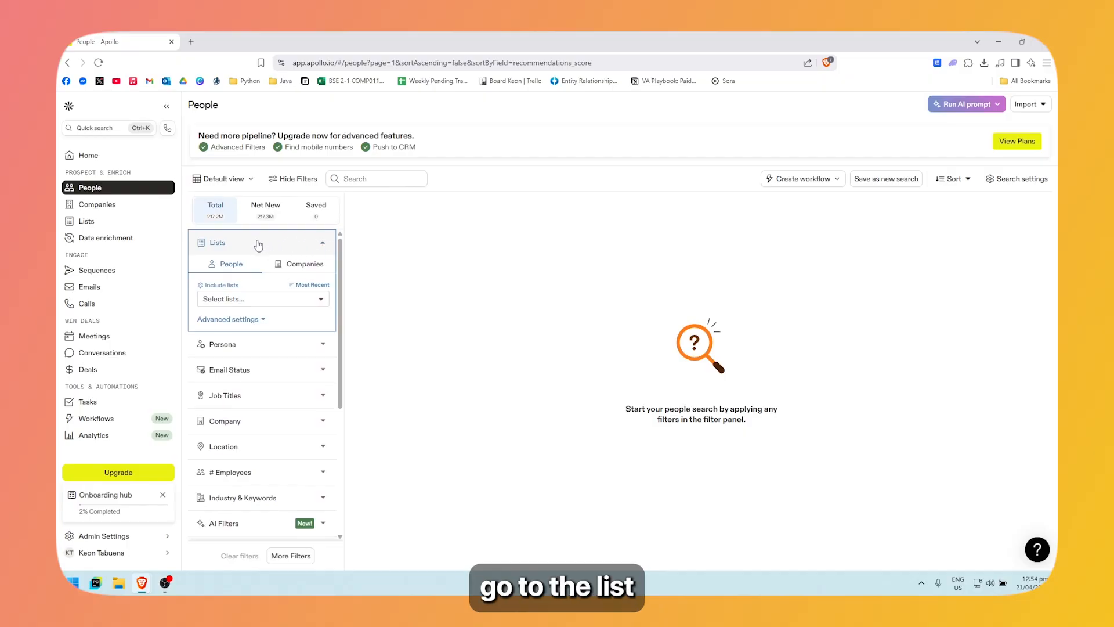
left_click(313, 299)
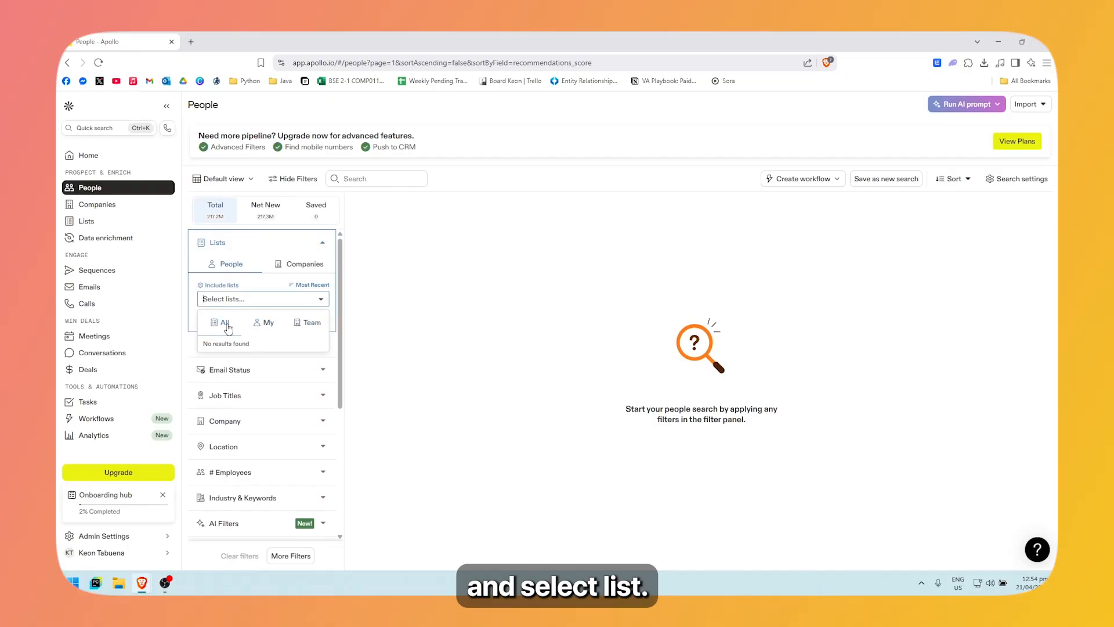
left_click(267, 330)
left_click(297, 324)
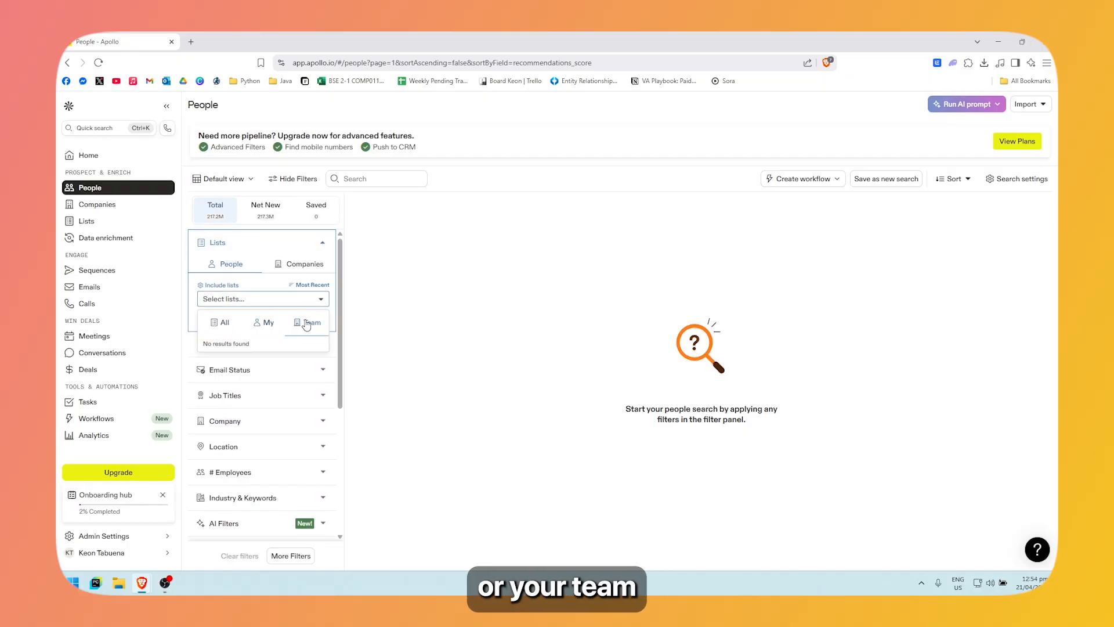
left_click(288, 267)
left_click(325, 243)
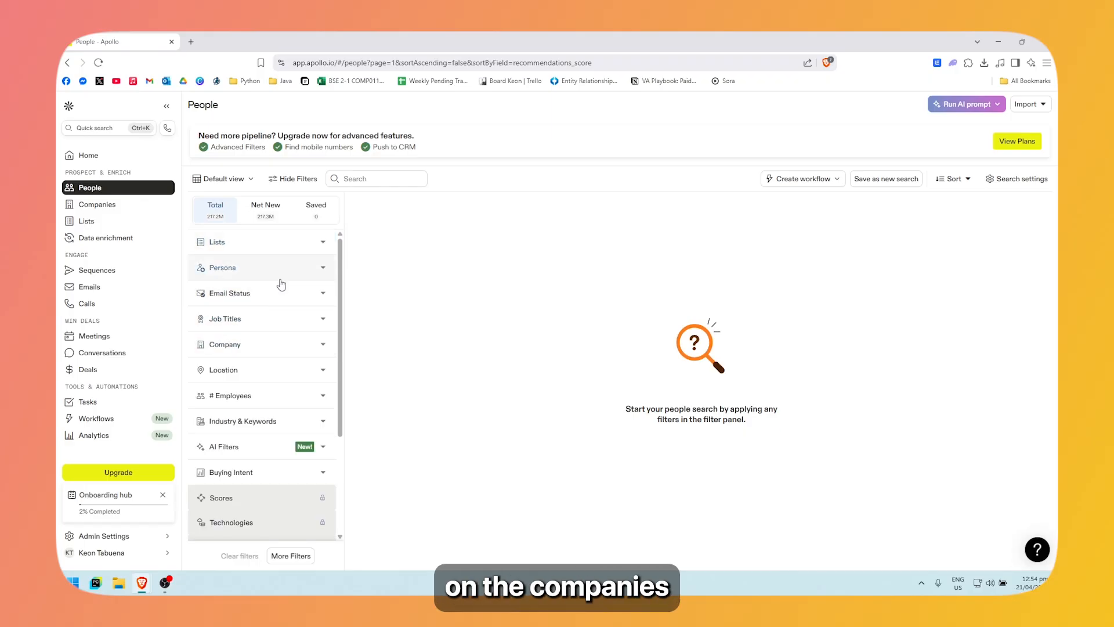
Look at the Persona filter and view the saved people.
left_click(281, 264)
scroll(281, 421, "down", 1)
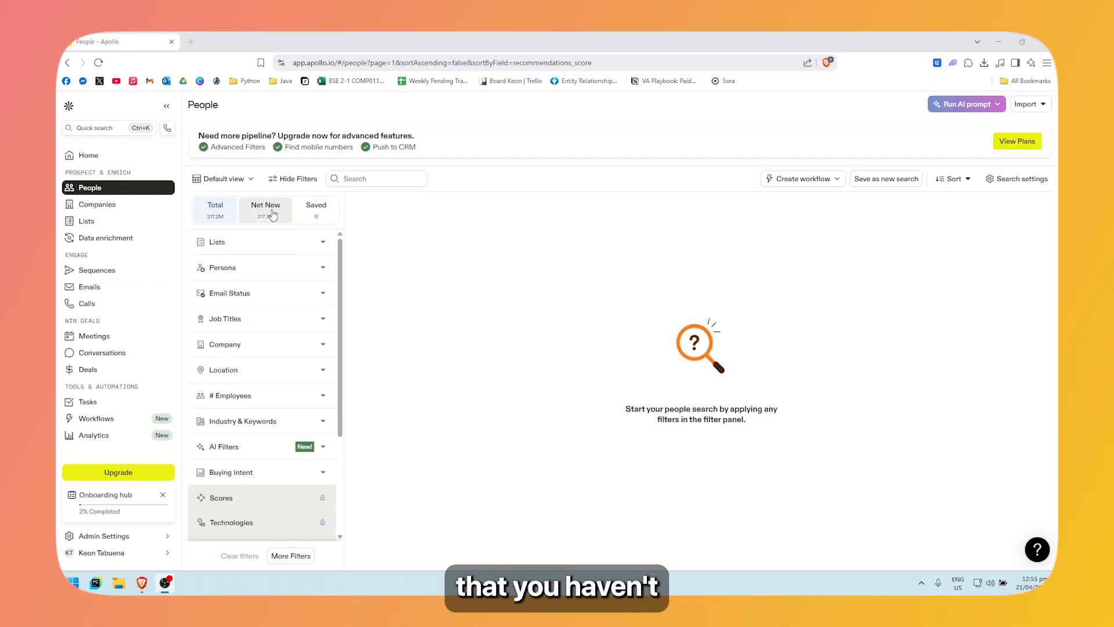
left_click(317, 208)
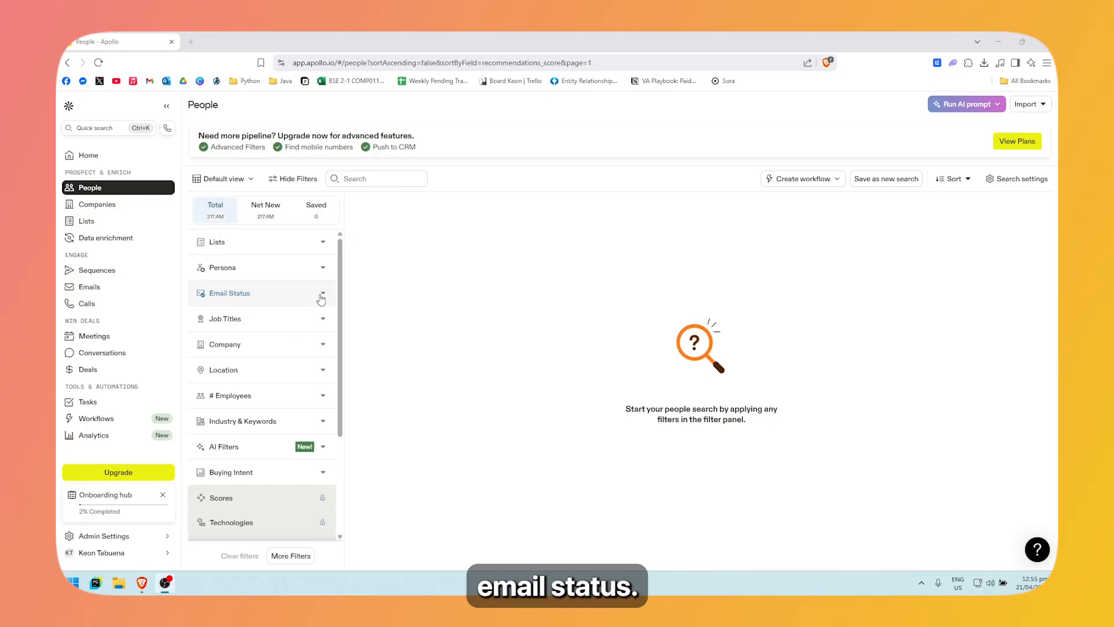
Review the Email Status options and filter the people search to Verified emails, leaving the filter section collapsed.
left_click(321, 299)
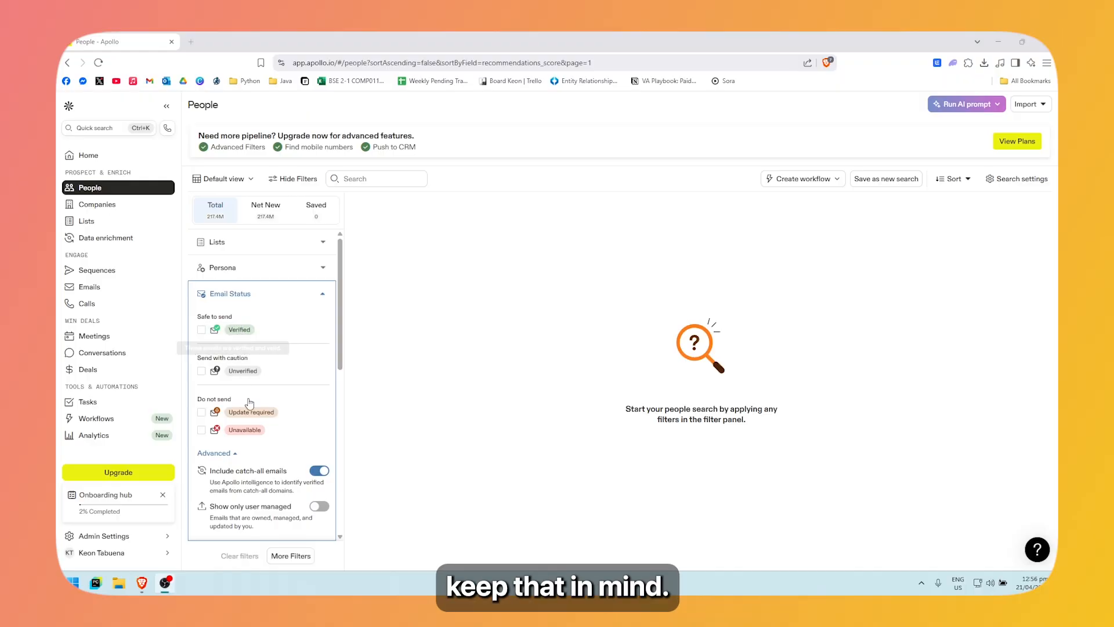
mouse_move(253, 374)
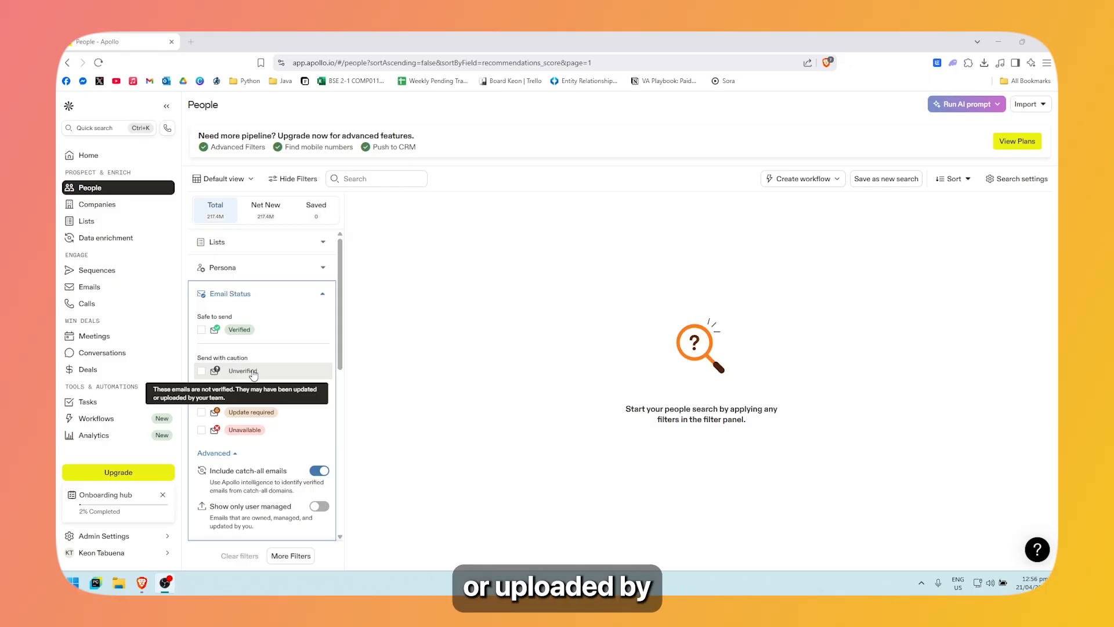
mouse_move(265, 417)
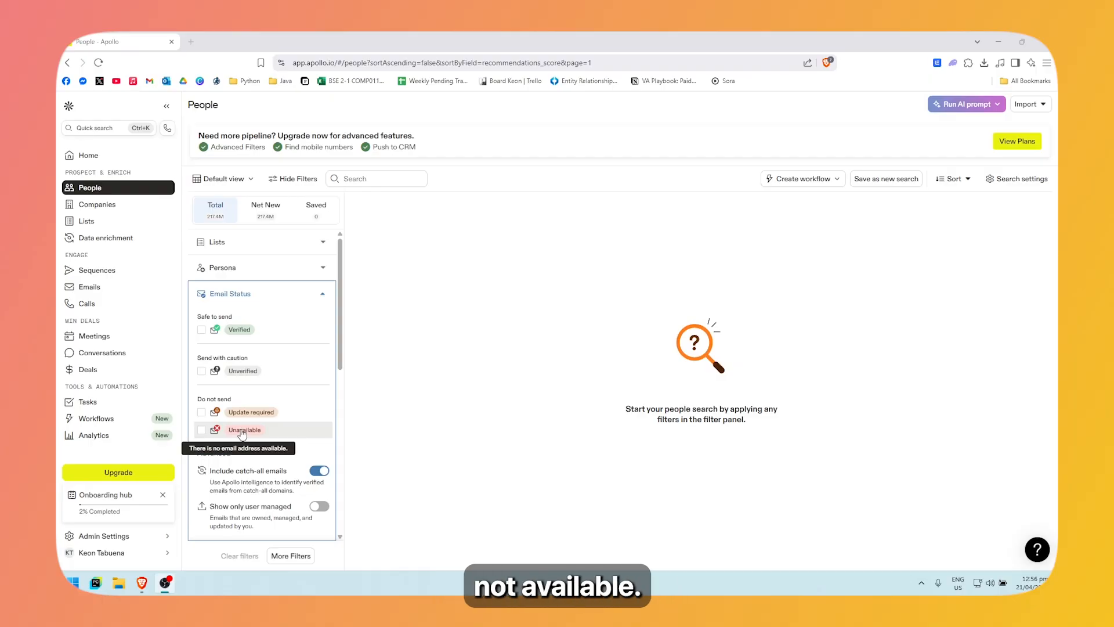
left_click(201, 330)
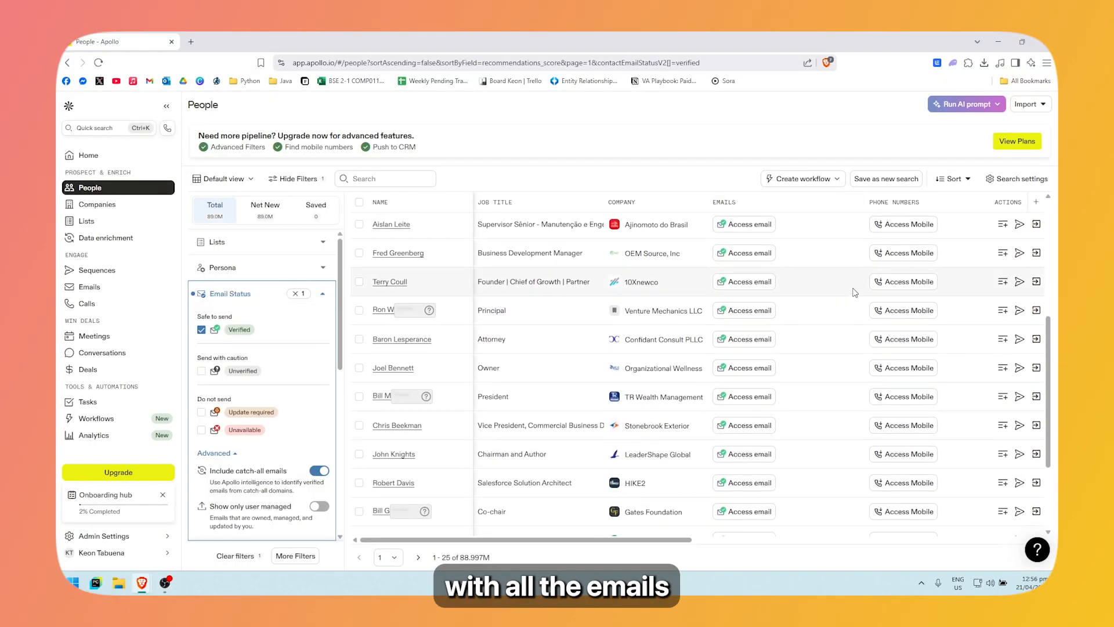
left_click(324, 293)
left_click(322, 295)
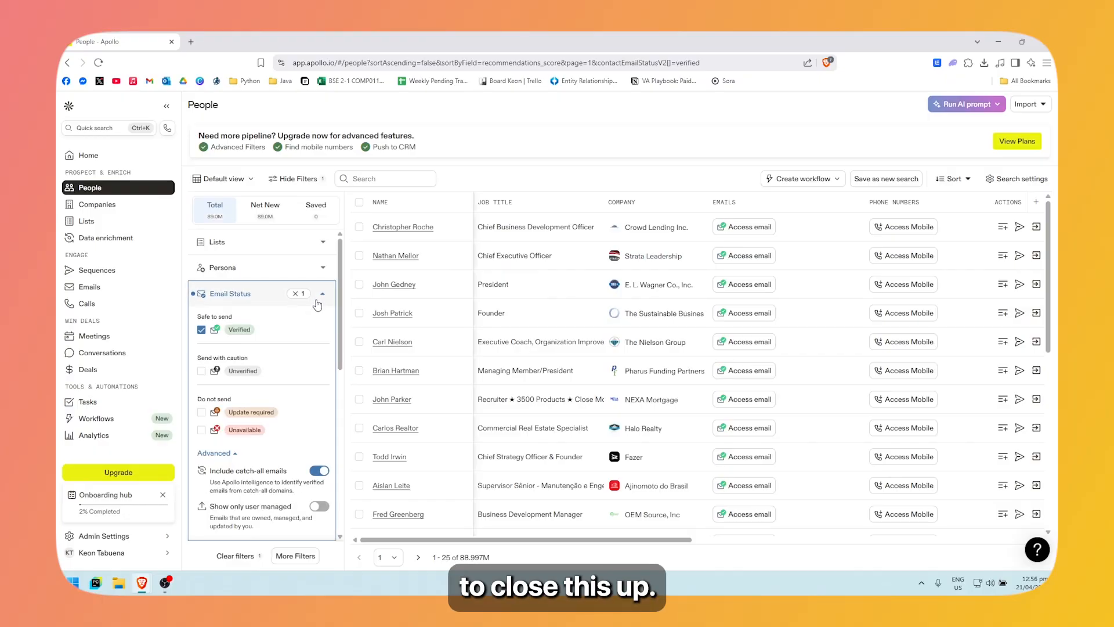
left_click(323, 299)
Browse the suggested titles in the Include list of the Job Titles filter in the people search.
scroll(307, 290, "down", 1)
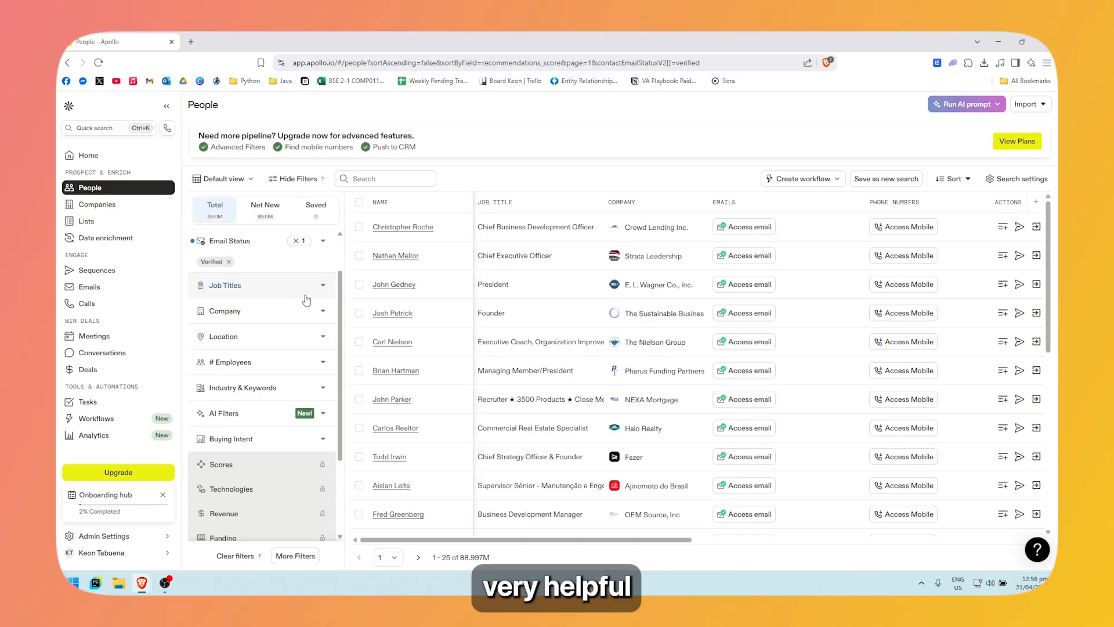
left_click(321, 291)
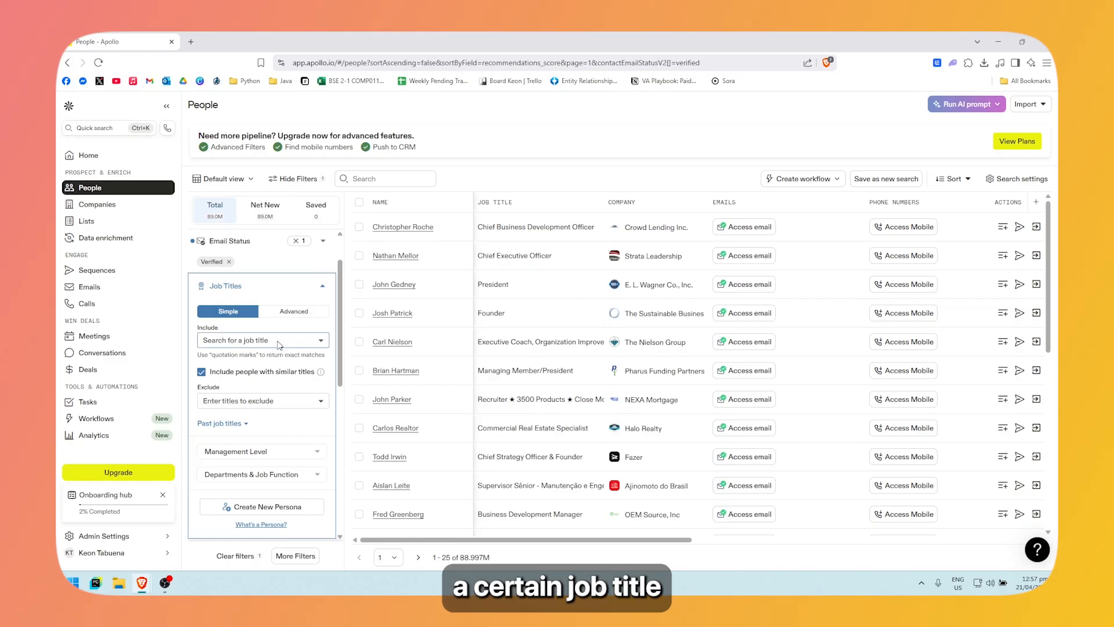
left_click(297, 341)
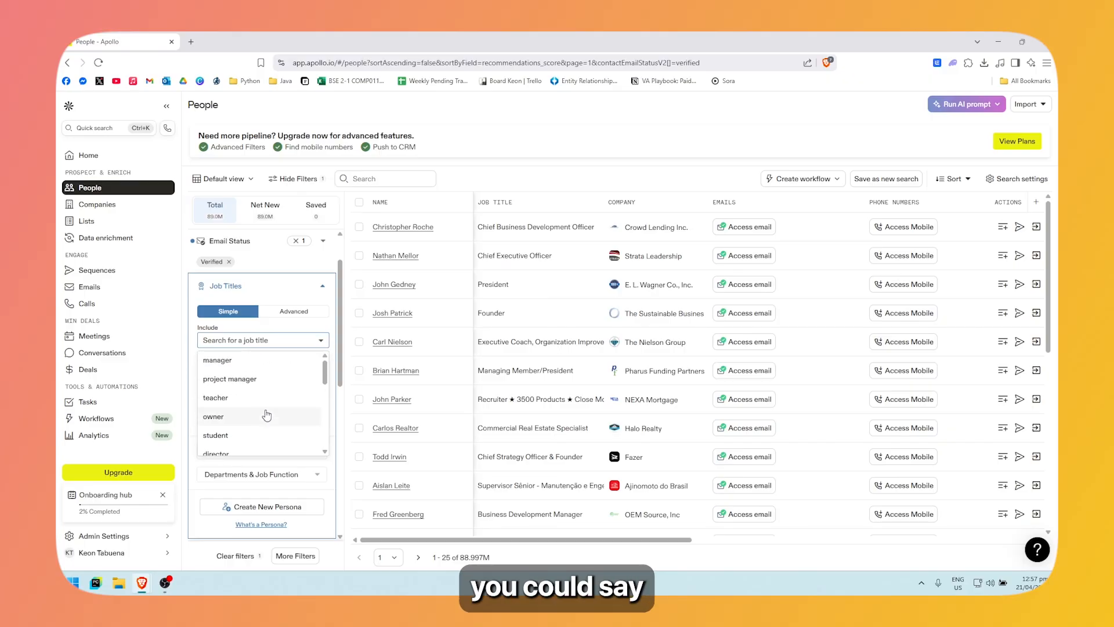
scroll(247, 401, "down", 5)
scroll(244, 398, "up", 4)
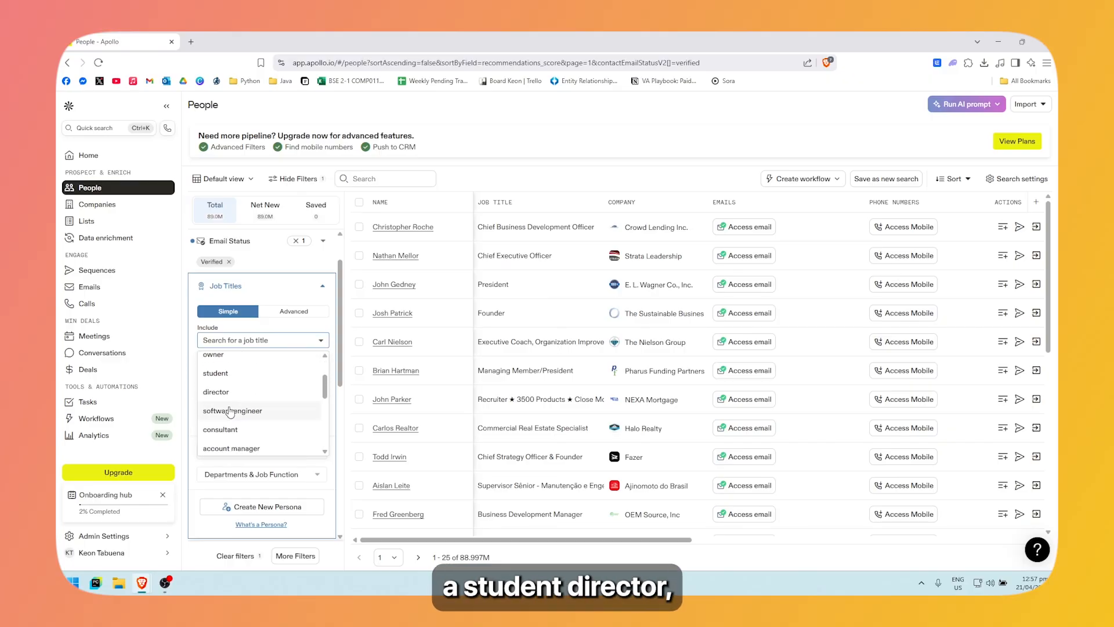
scroll(320, 381, "down", 3)
scroll(250, 406, "down", 3)
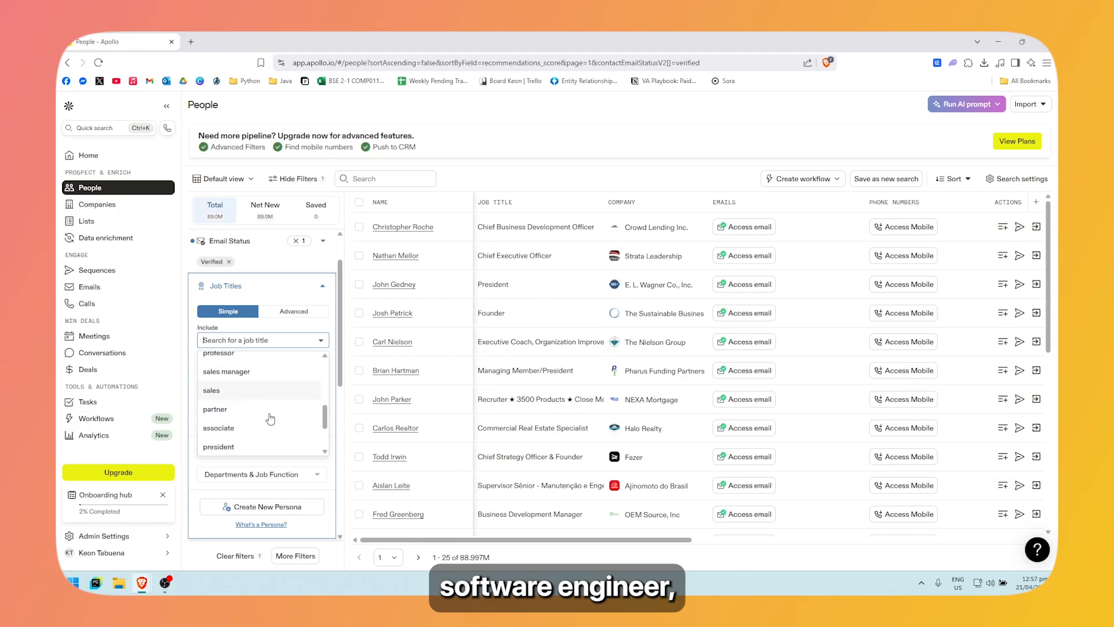
scroll(255, 406, "up", 2)
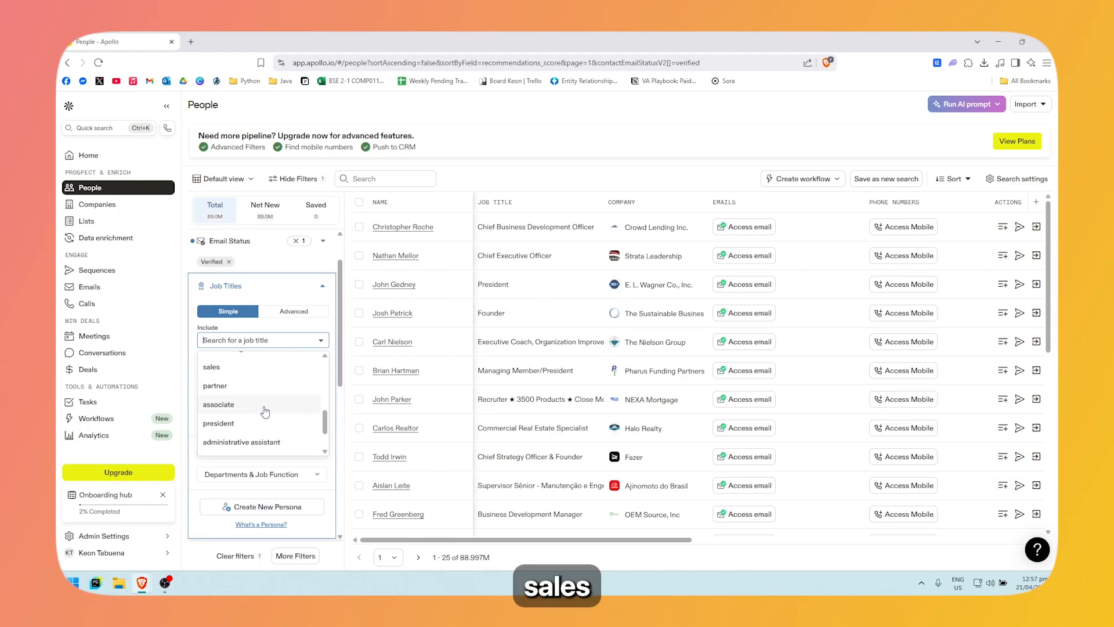
scroll(320, 406, "down", 2)
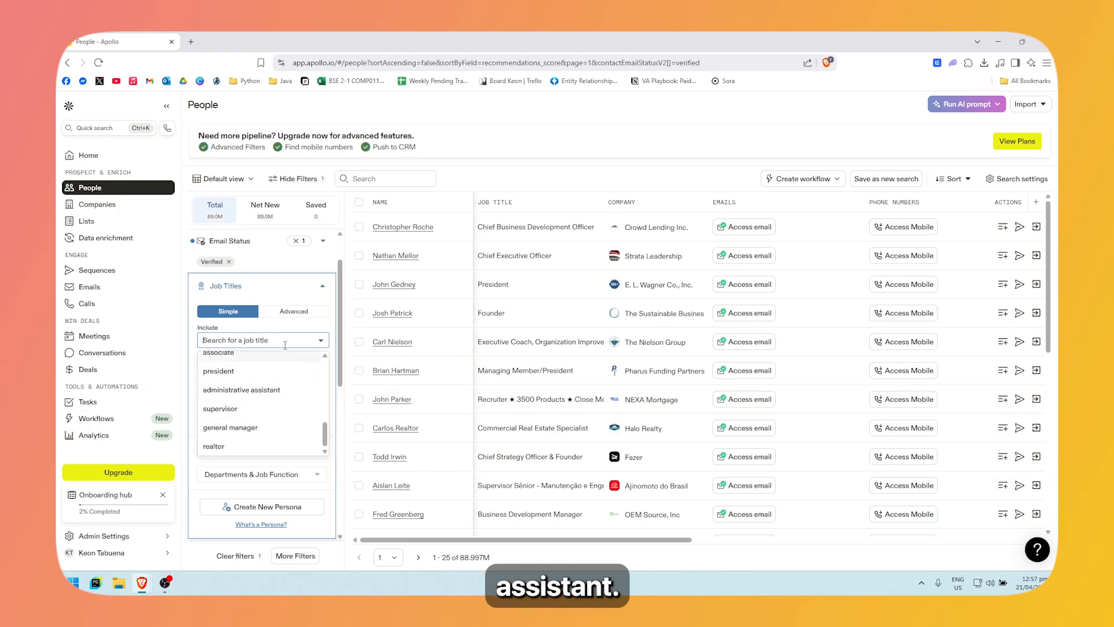
scroll(252, 413, "up", 1)
scroll(255, 400, "up", 3)
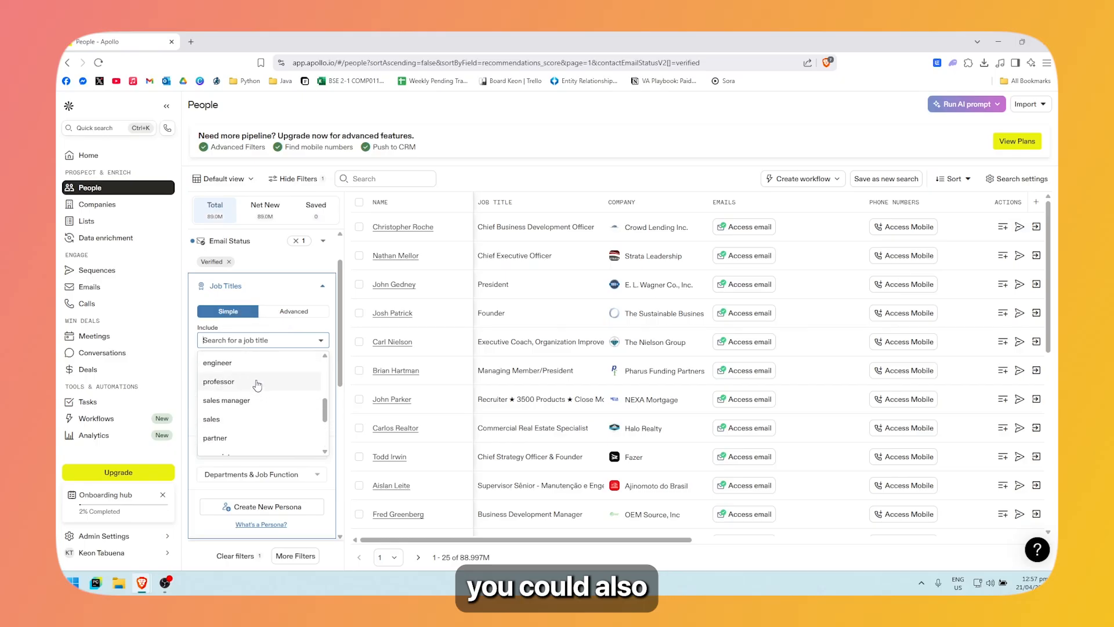
scroll(267, 377, "down", 1)
Search the included job titles for "web deve" and filter the people to web developer.
type("w")
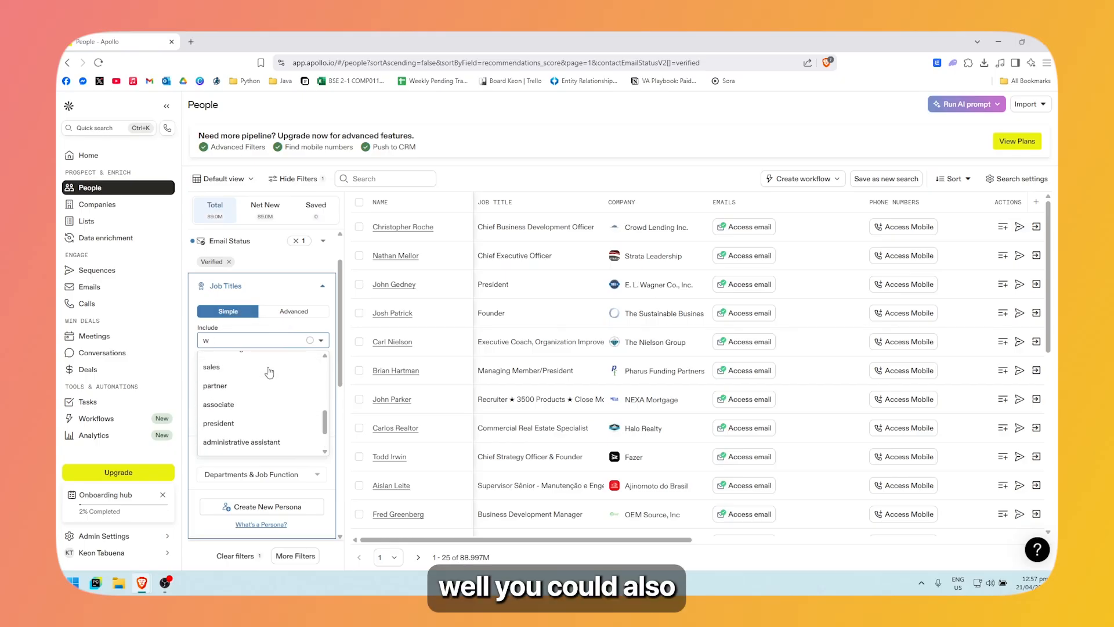
type("eb")
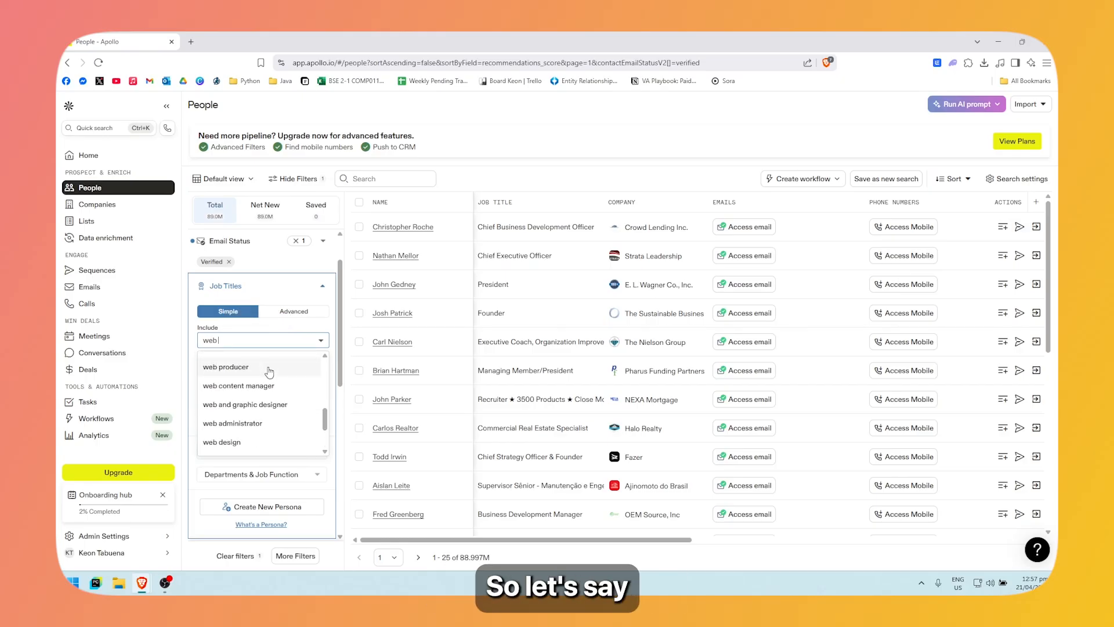
type(" deve")
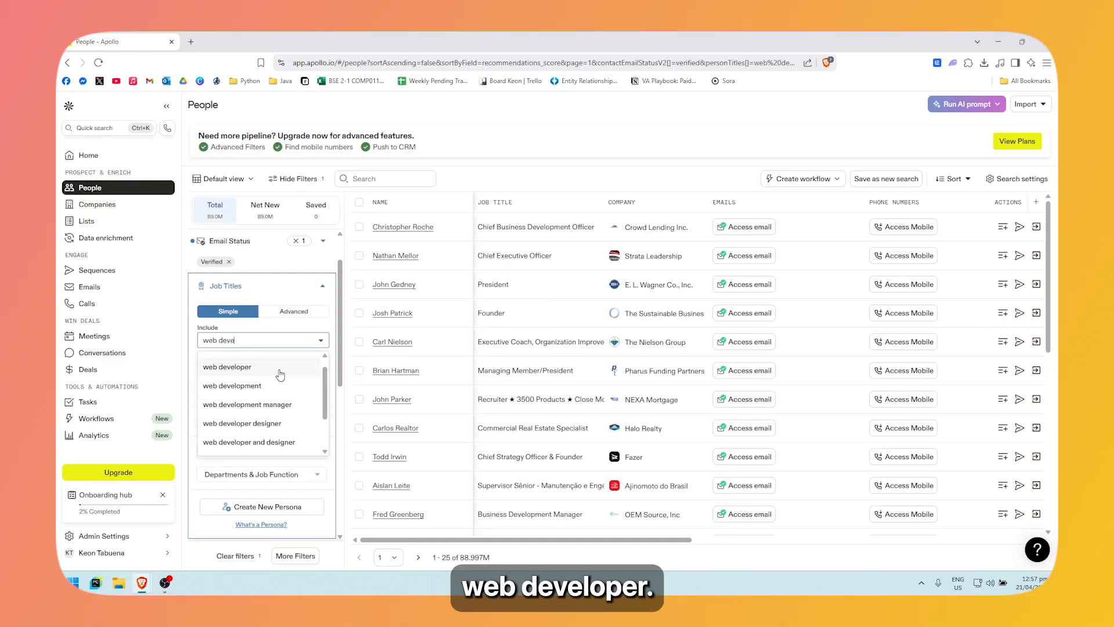
left_click(267, 368)
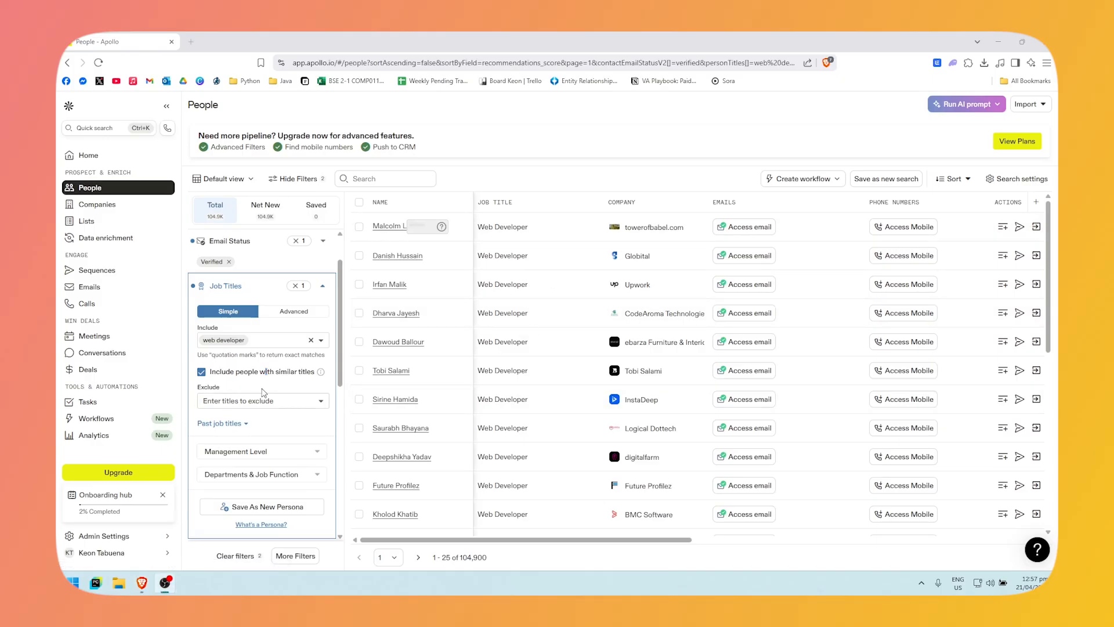
Review the suggested titles related to web developer, the explanation of including people with similar titles, and the filtered people.
left_click(318, 343)
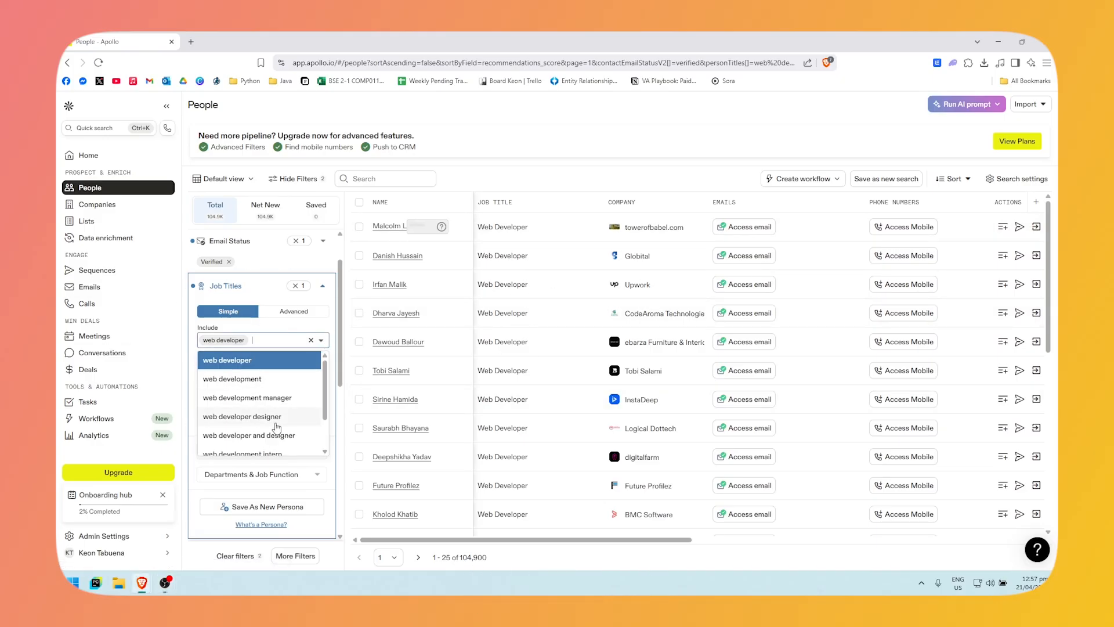
scroll(279, 418, "down", 2)
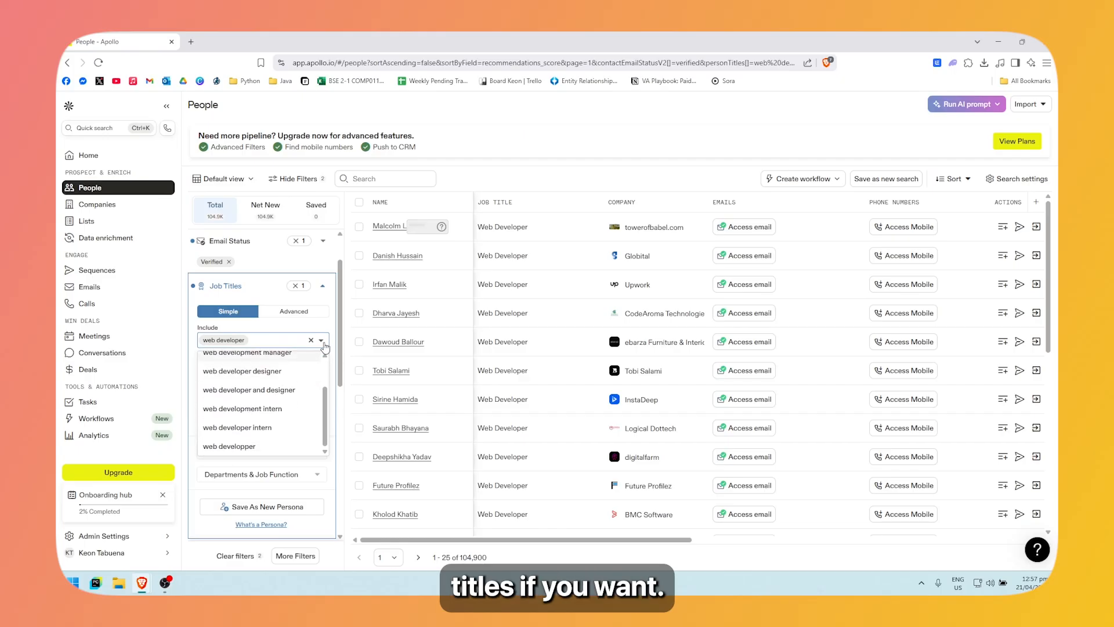
left_click(322, 342)
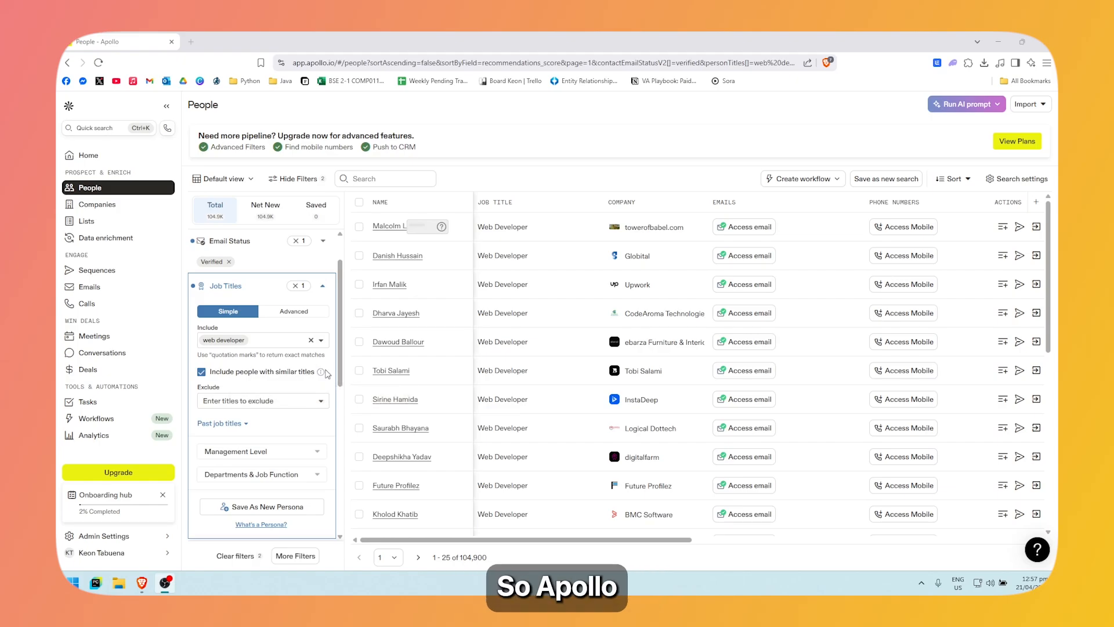
mouse_move(320, 373)
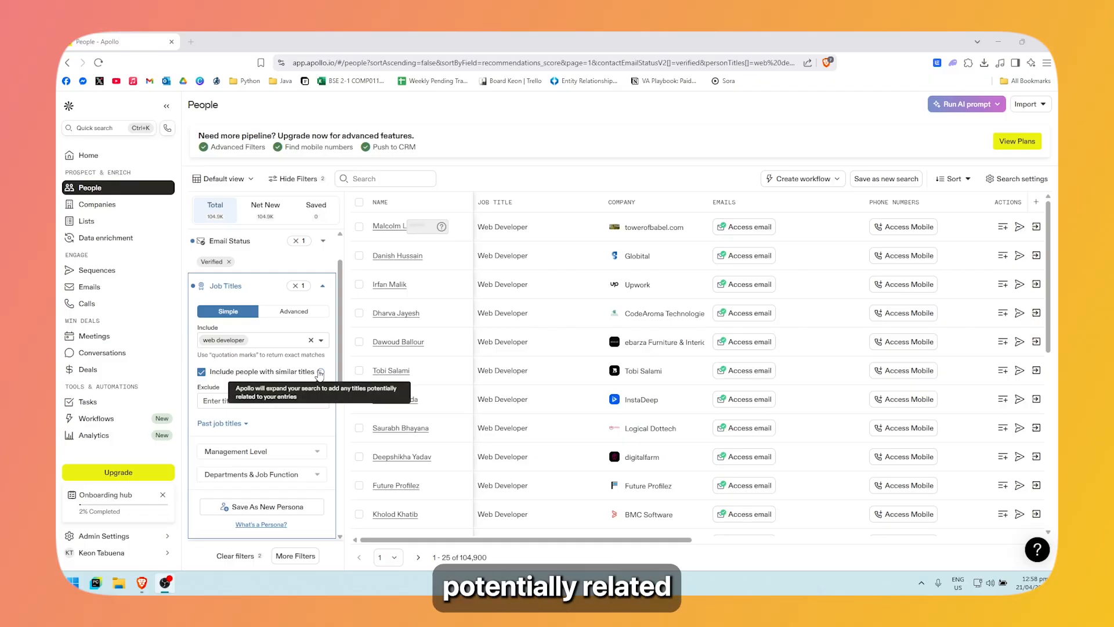
scroll(567, 423, "down", 6)
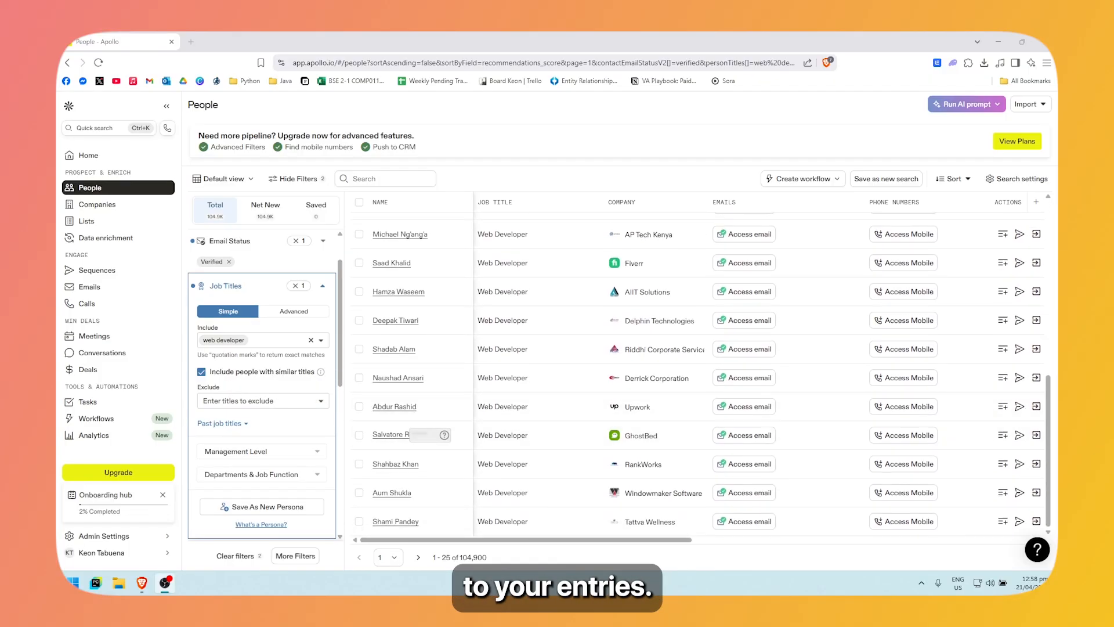
scroll(276, 302, "up", 2)
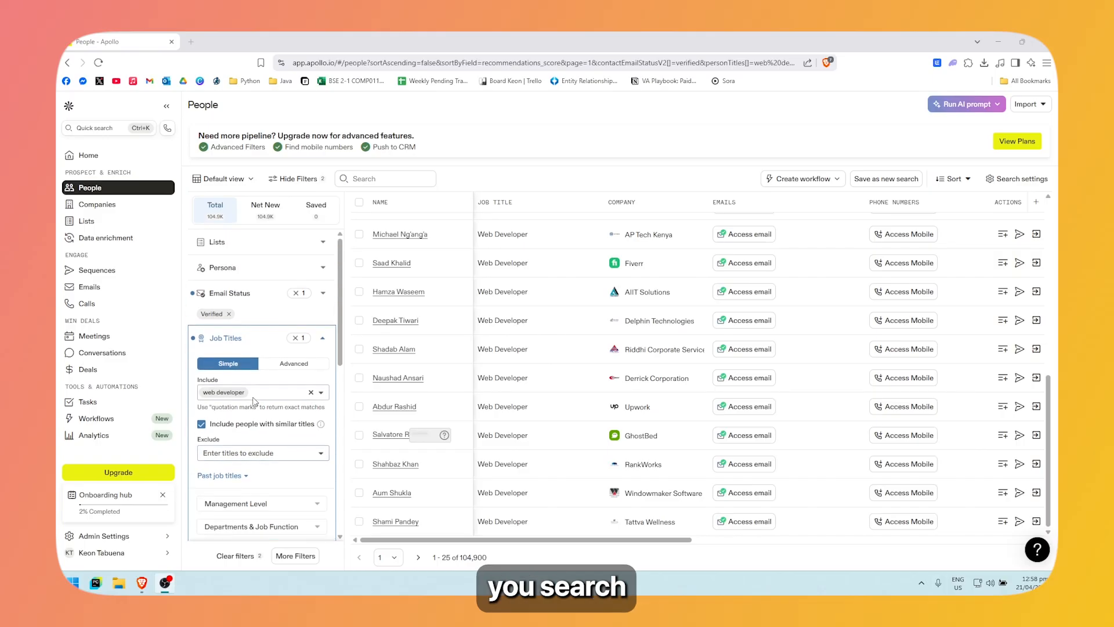
scroll(276, 302, "down", 4)
left_click(276, 288)
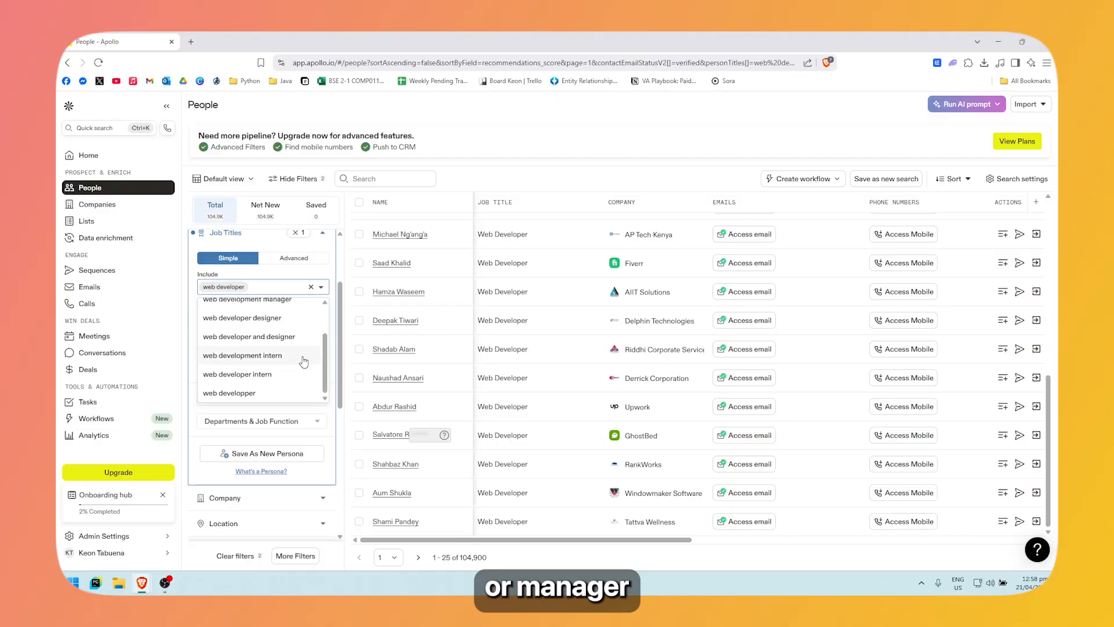
scroll(284, 377, "down", 1)
scroll(268, 345, "up", 4)
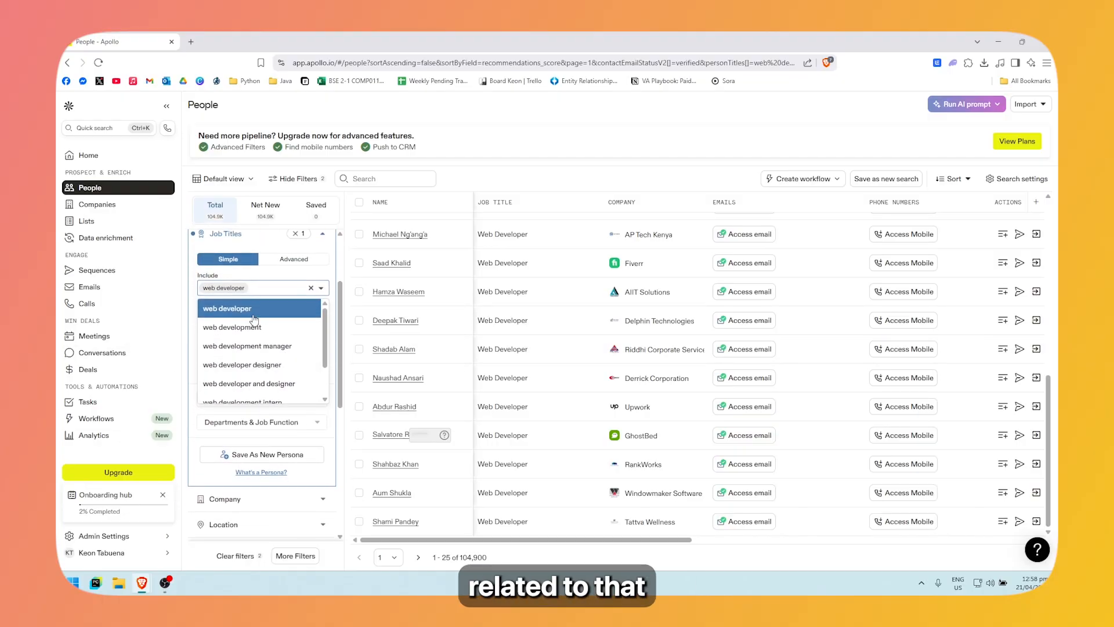
scroll(259, 426, "down", 1)
scroll(281, 410, "up", 1)
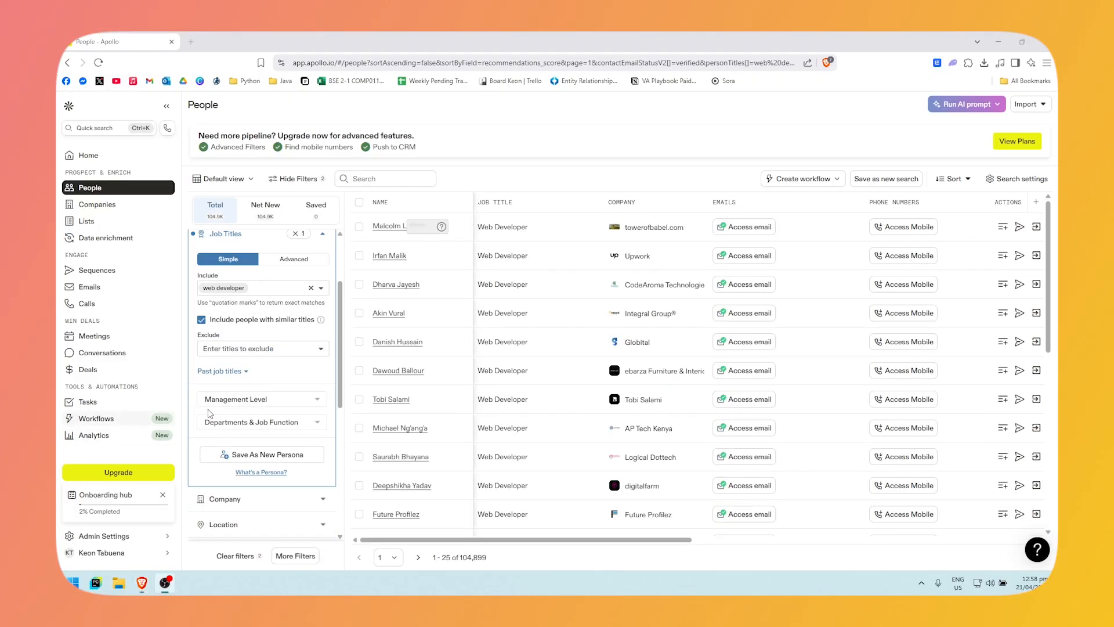
Exclude the job title student from the people search.
left_click(323, 353)
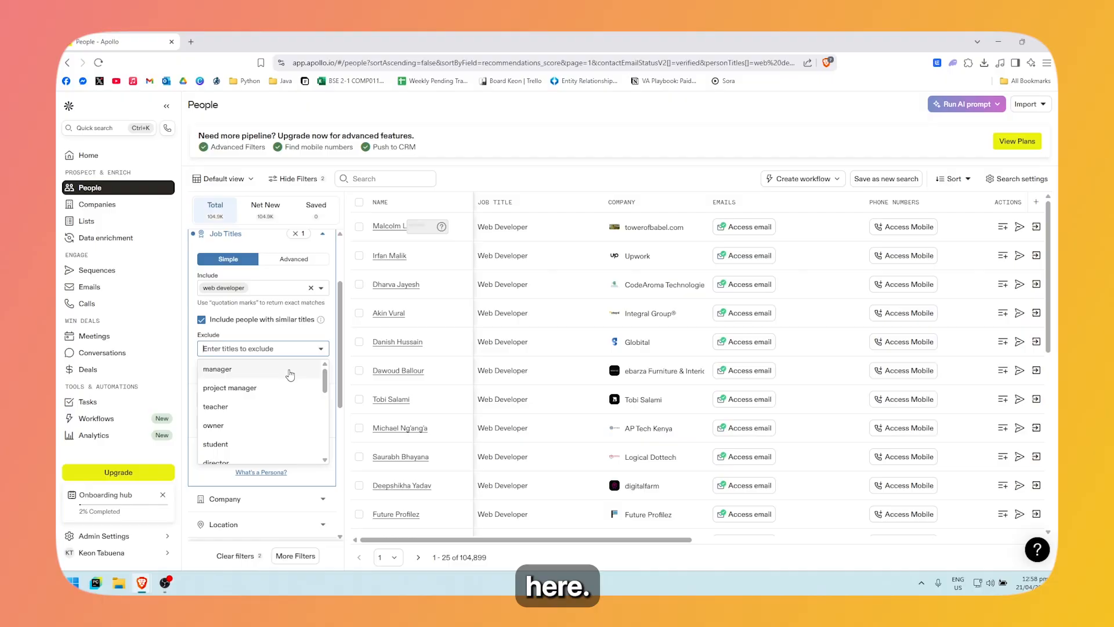
scroll(250, 424, "down", 2)
scroll(253, 416, "up", 2)
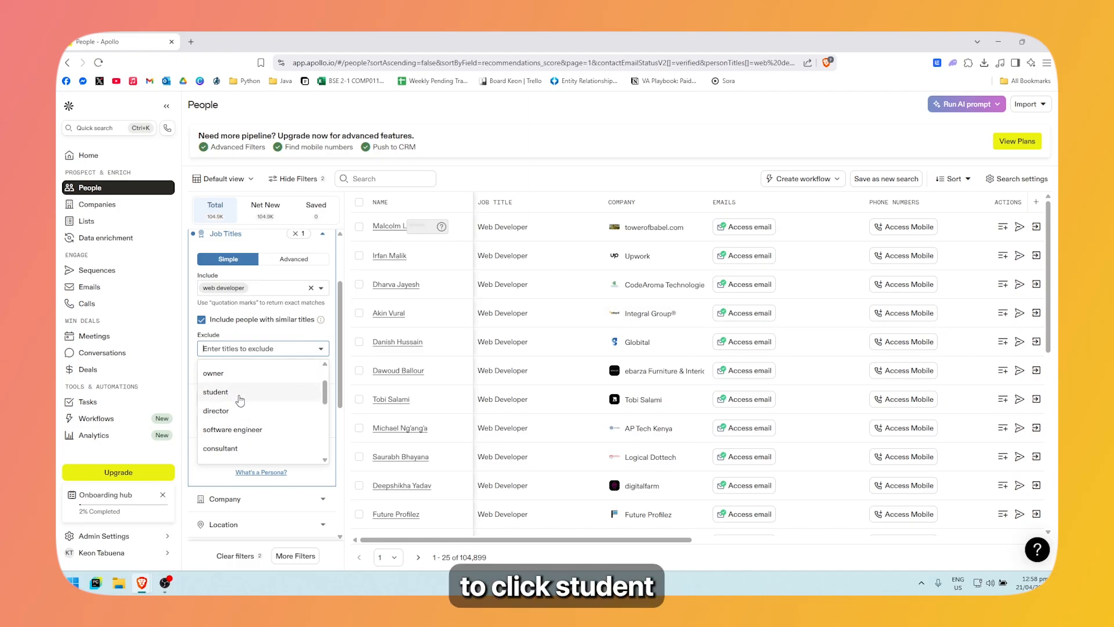
left_click(270, 392)
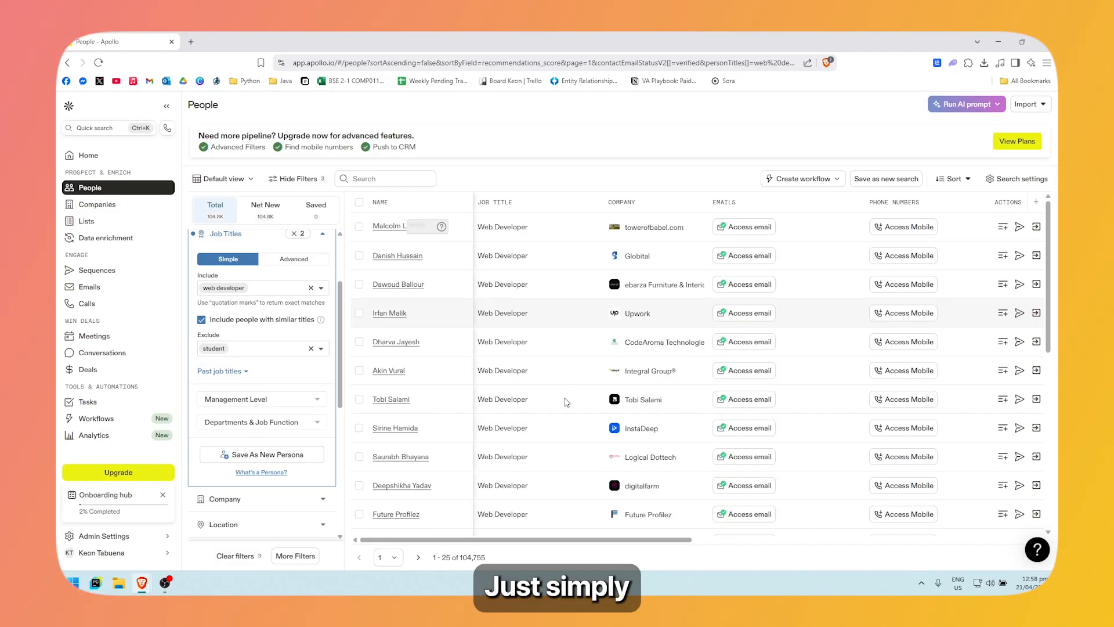
Restrict the people search to the Entry management level and collapse the Management Level options.
scroll(281, 369, "down", 1)
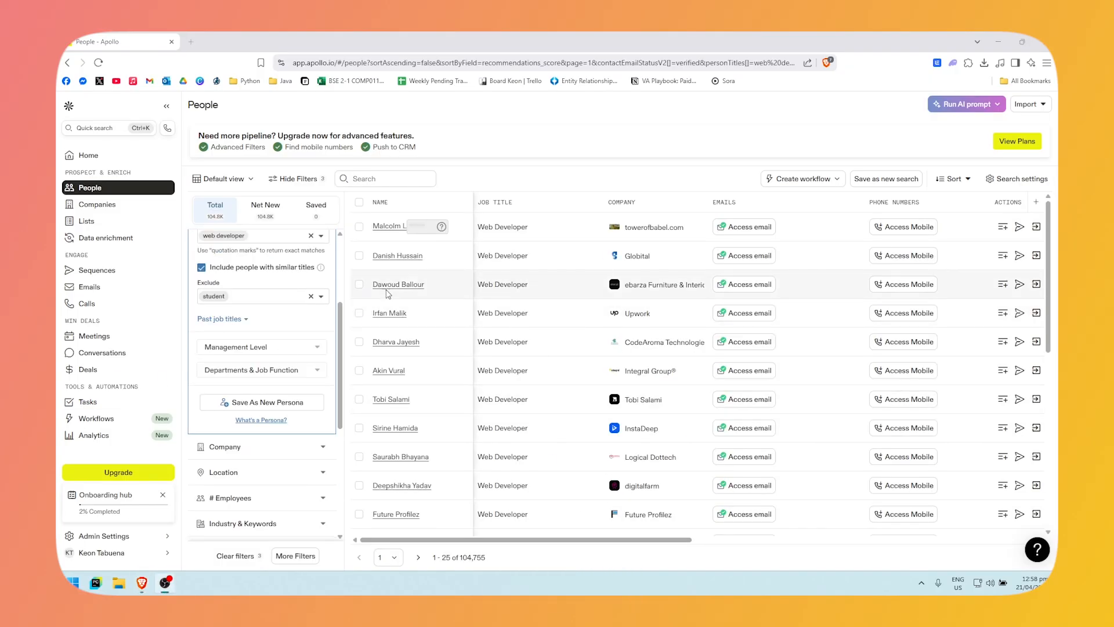
left_click(249, 346)
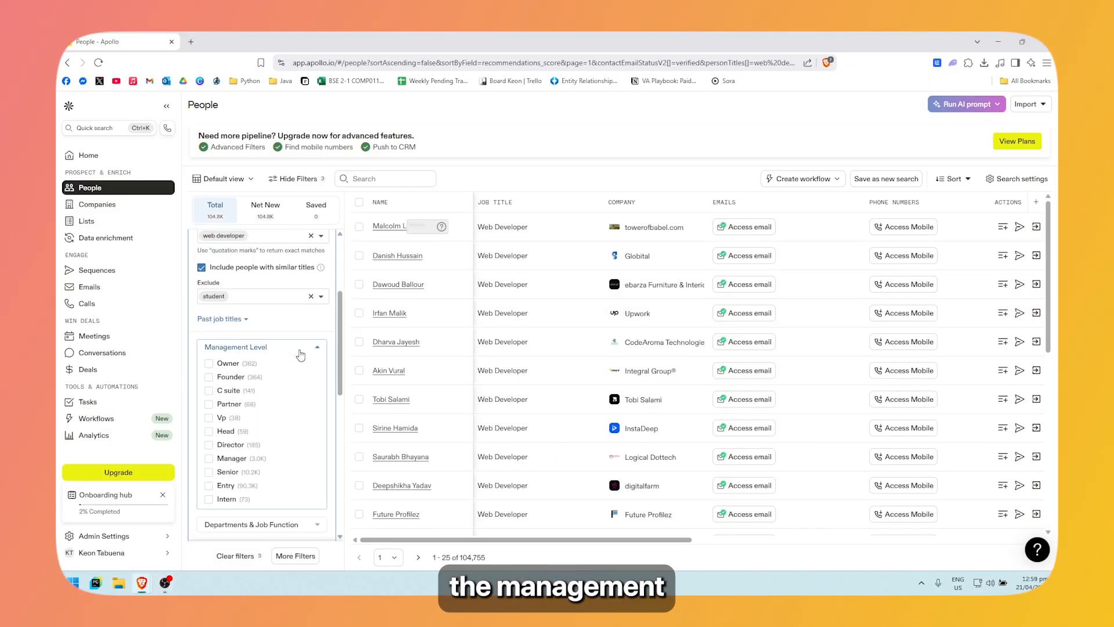
scroll(246, 349, "down", 1)
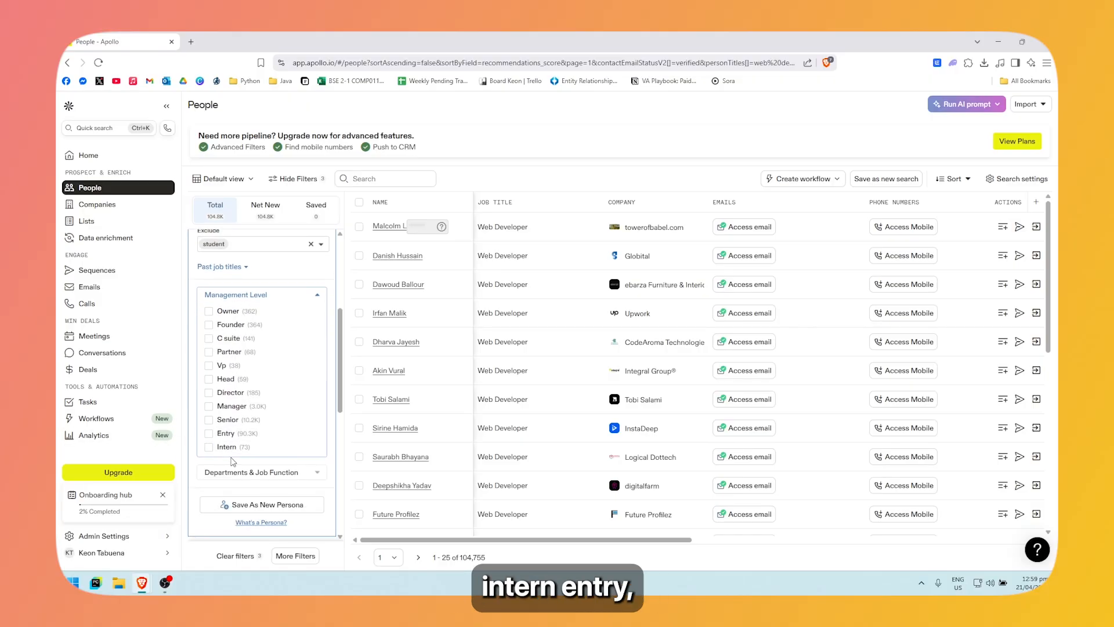
left_click(209, 433)
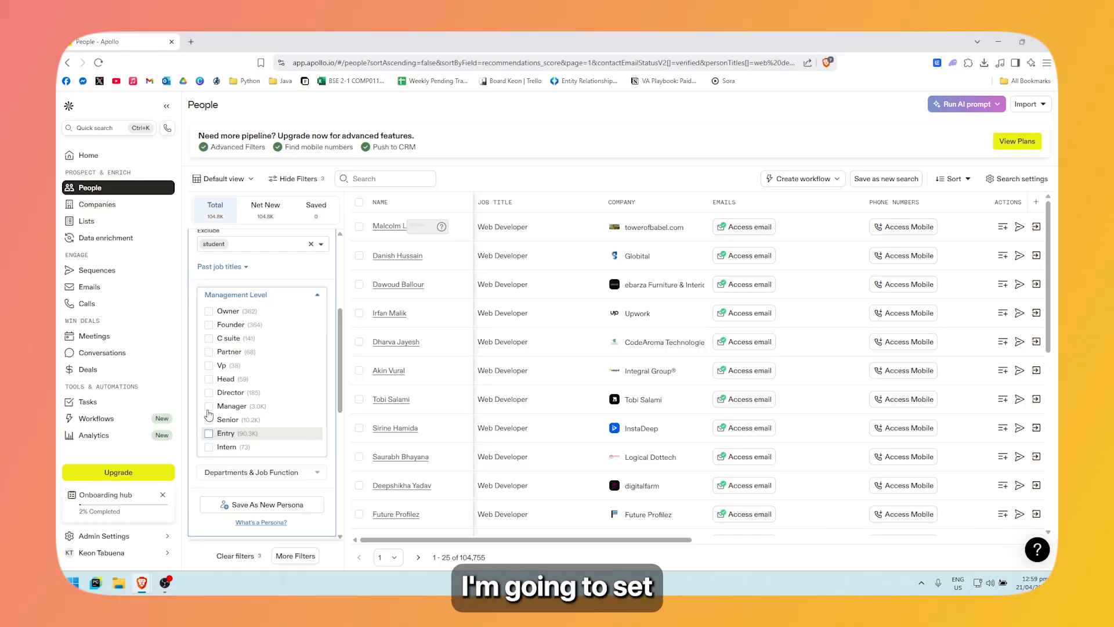
left_click(320, 298)
scroll(272, 350, "up", 1)
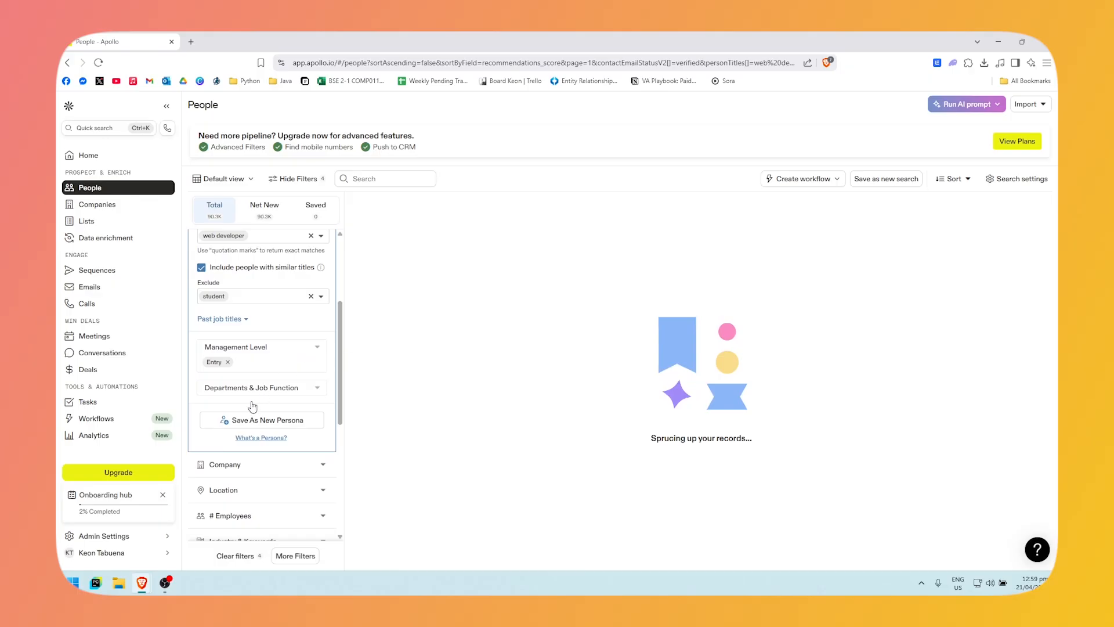
Examine the departments available in the Departments & Job Function filter, from C-Suite to Consulting.
scroll(252, 406, "up", 2)
scroll(263, 425, "down", 2)
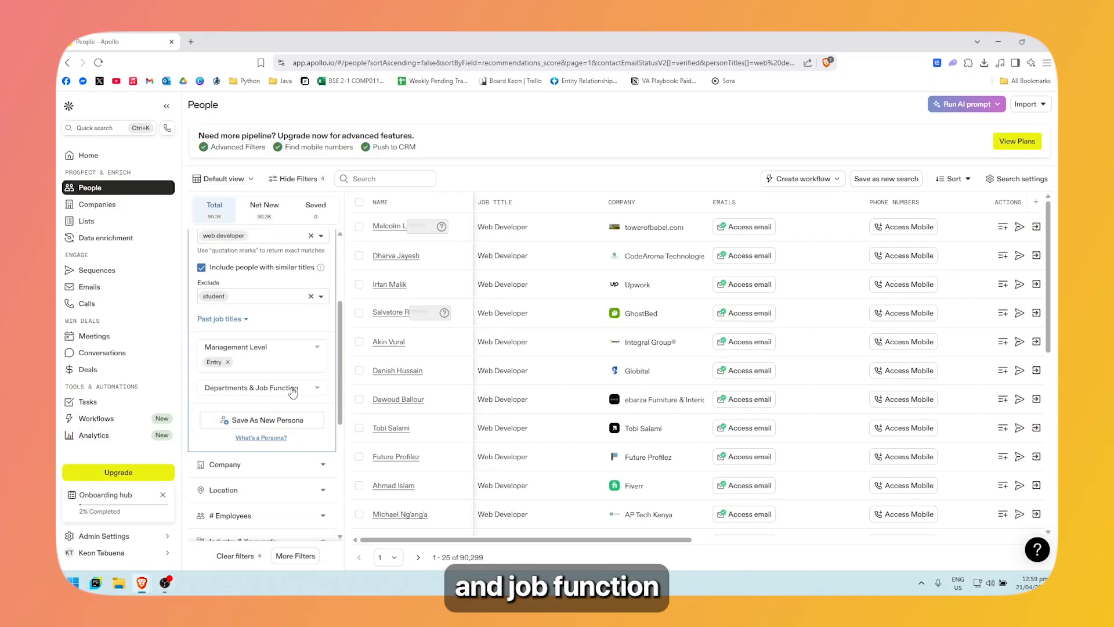
left_click(293, 393)
scroll(256, 372, "down", 2)
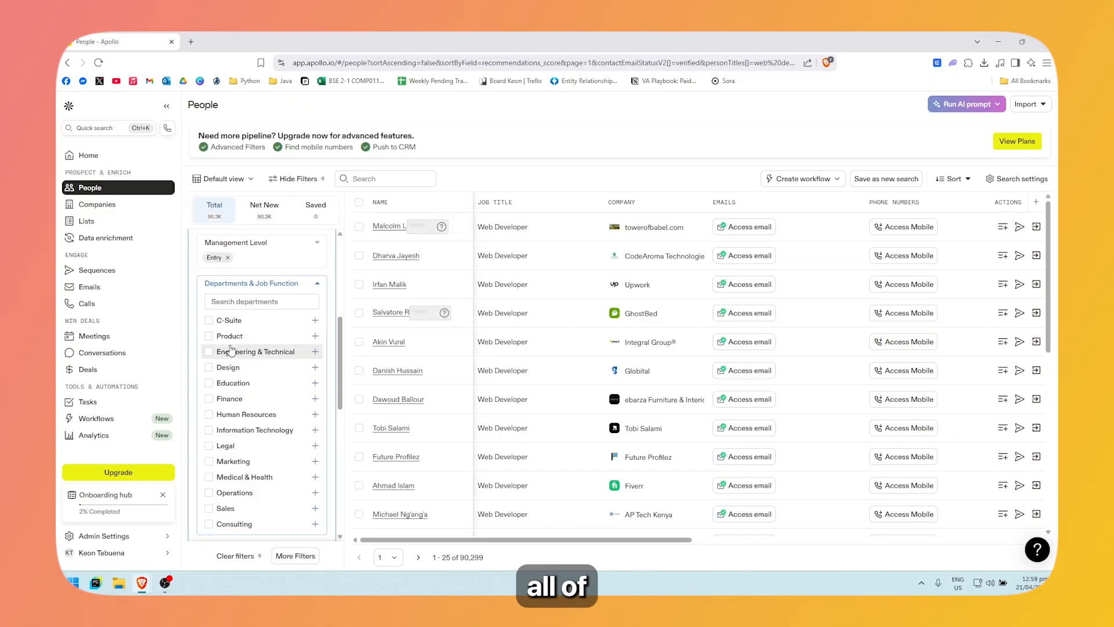
scroll(256, 377, "down", 1)
scroll(270, 371, "up", 1)
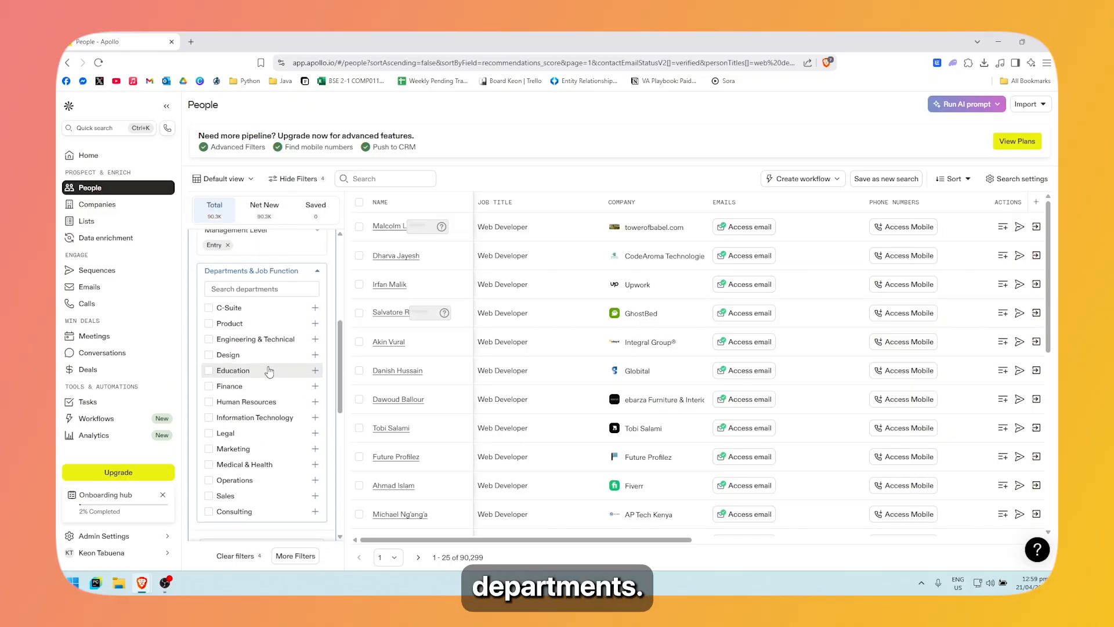
scroll(269, 371, "up", 1)
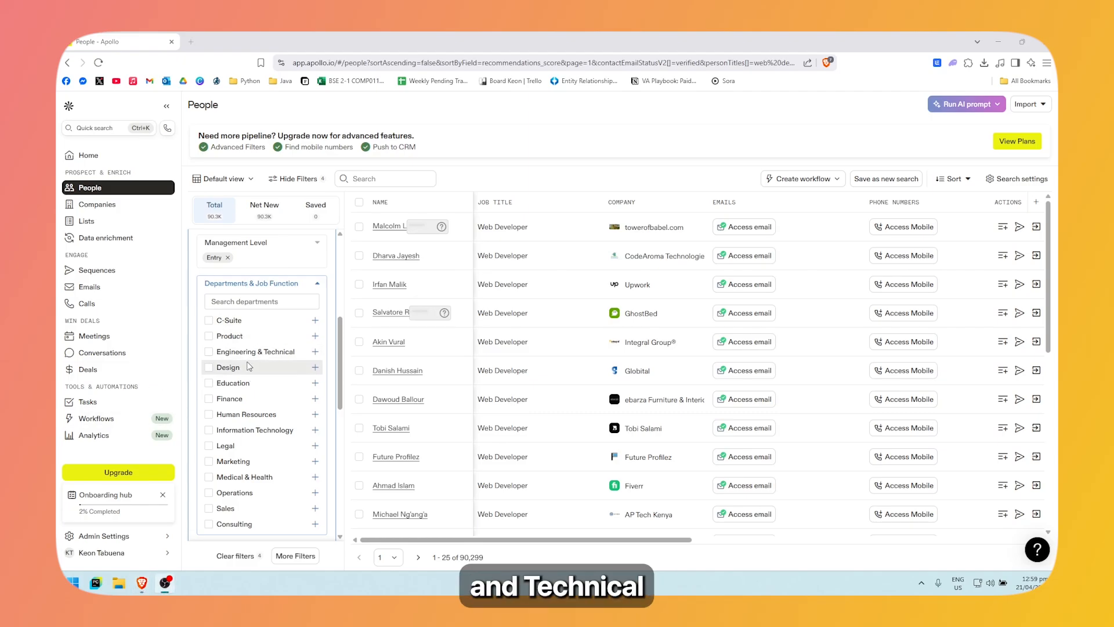
scroll(249, 366, "down", 1)
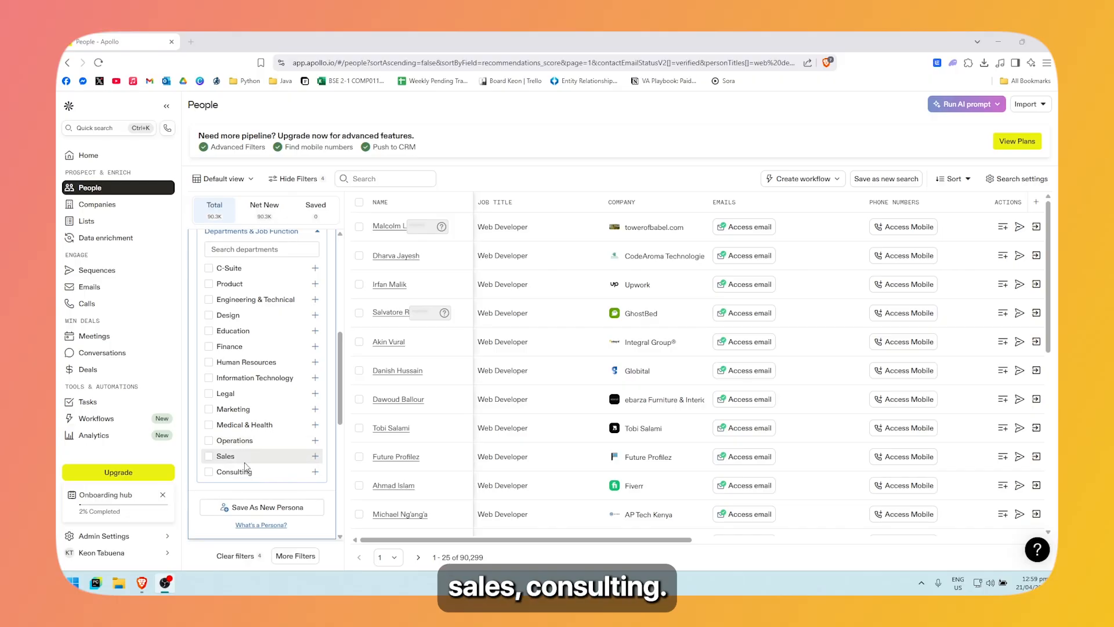
scroll(259, 458, "down", 1)
scroll(257, 432, "up", 2)
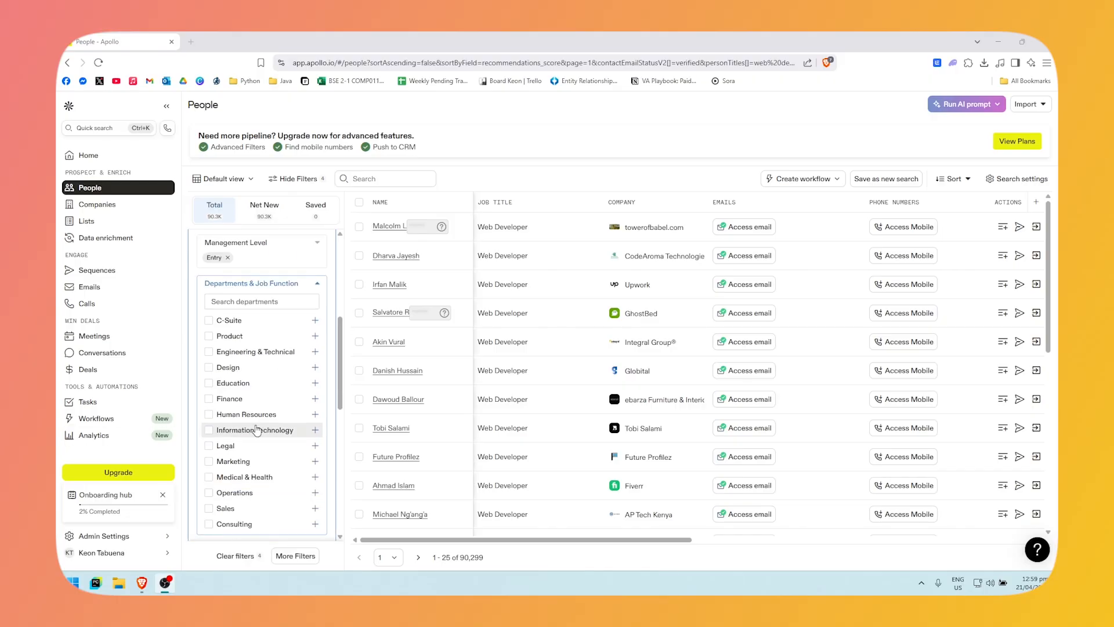
Examine the listed departments and the advanced Job Titles options, Is known and Is unknown, and return to the simple job title settings.
scroll(261, 400, "down", 1)
scroll(319, 290, "up", 1)
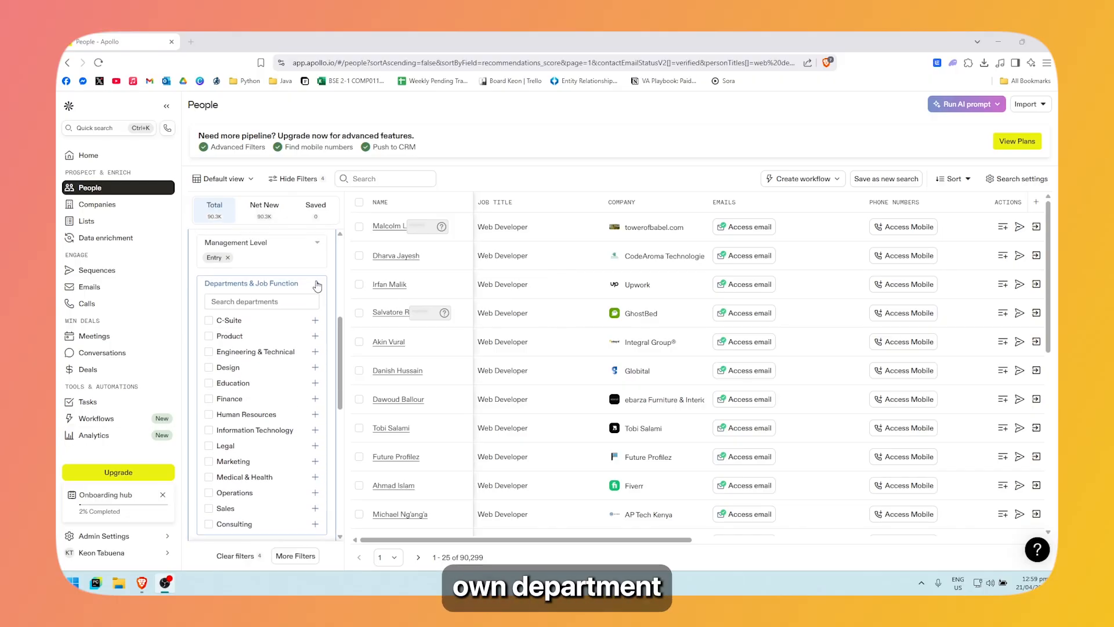
scroll(290, 325, "down", 2)
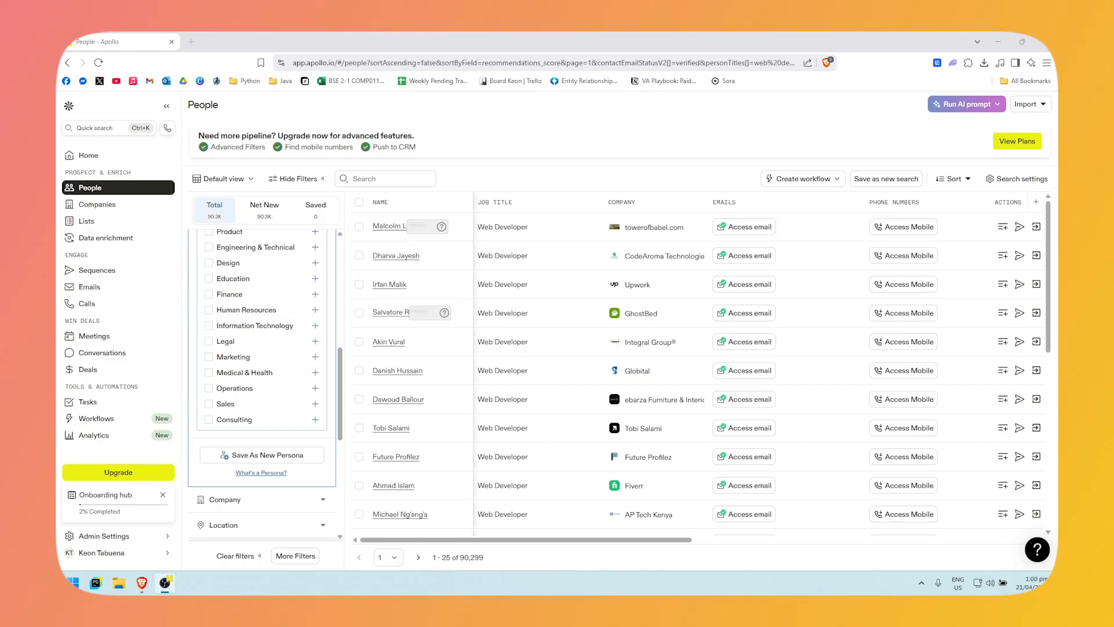
scroll(310, 323, "up", 5)
left_click(308, 316)
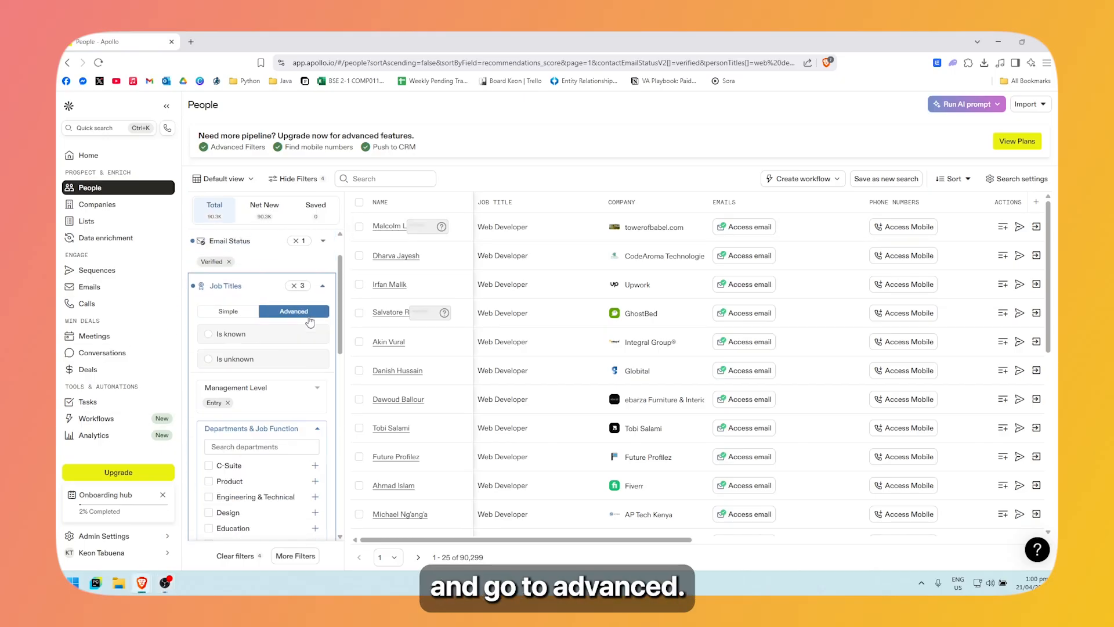
scroll(236, 387, "down", 1)
scroll(235, 385, "up", 2)
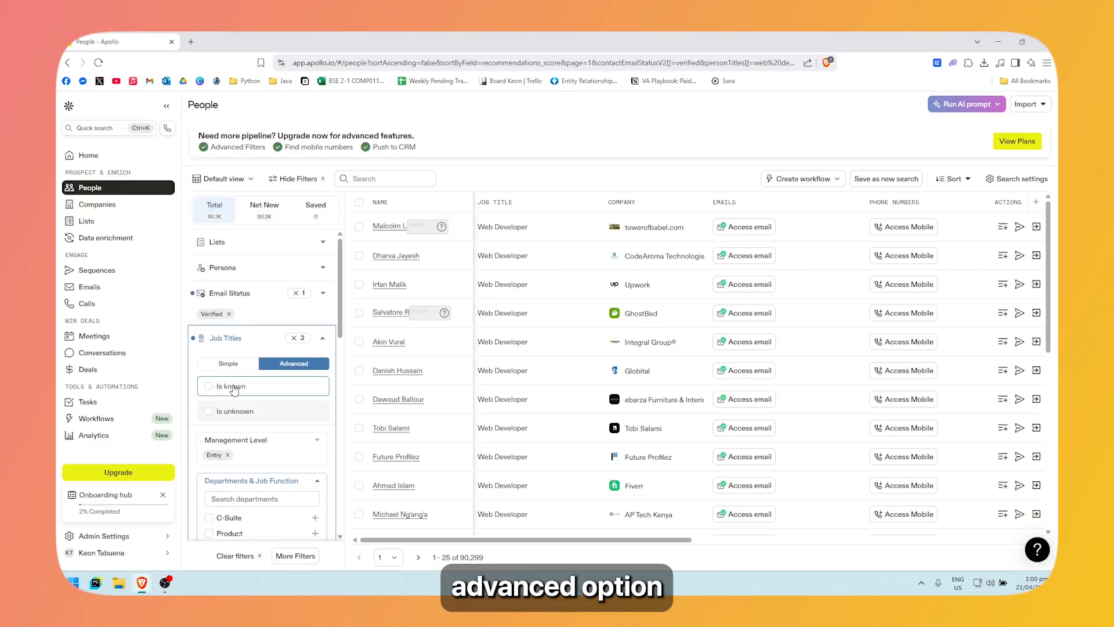
scroll(233, 390, "down", 8)
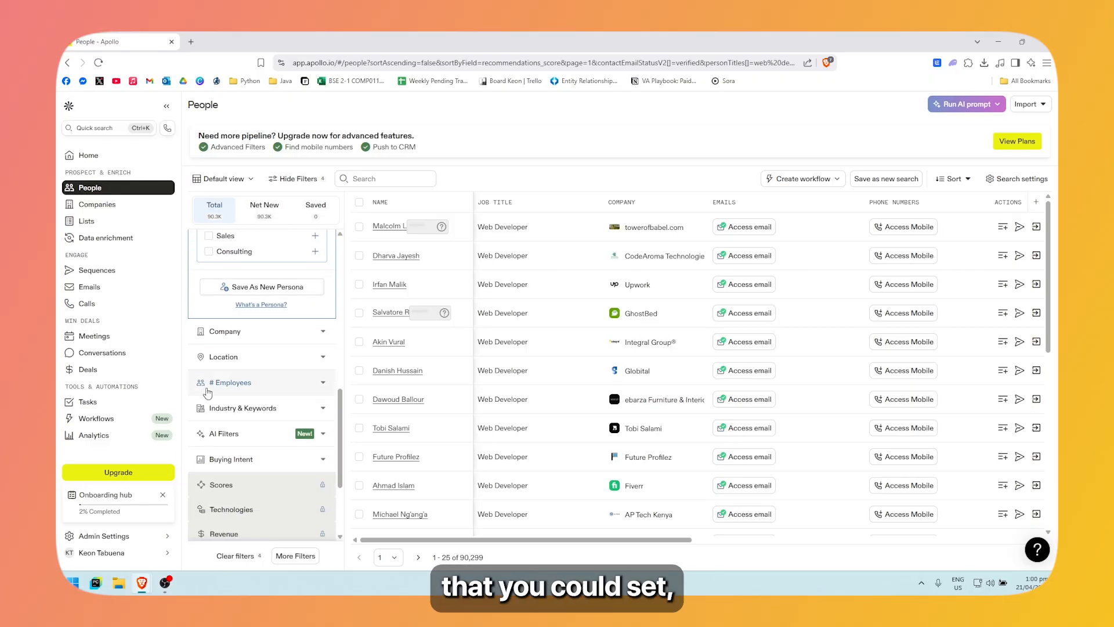
scroll(232, 406, "up", 8)
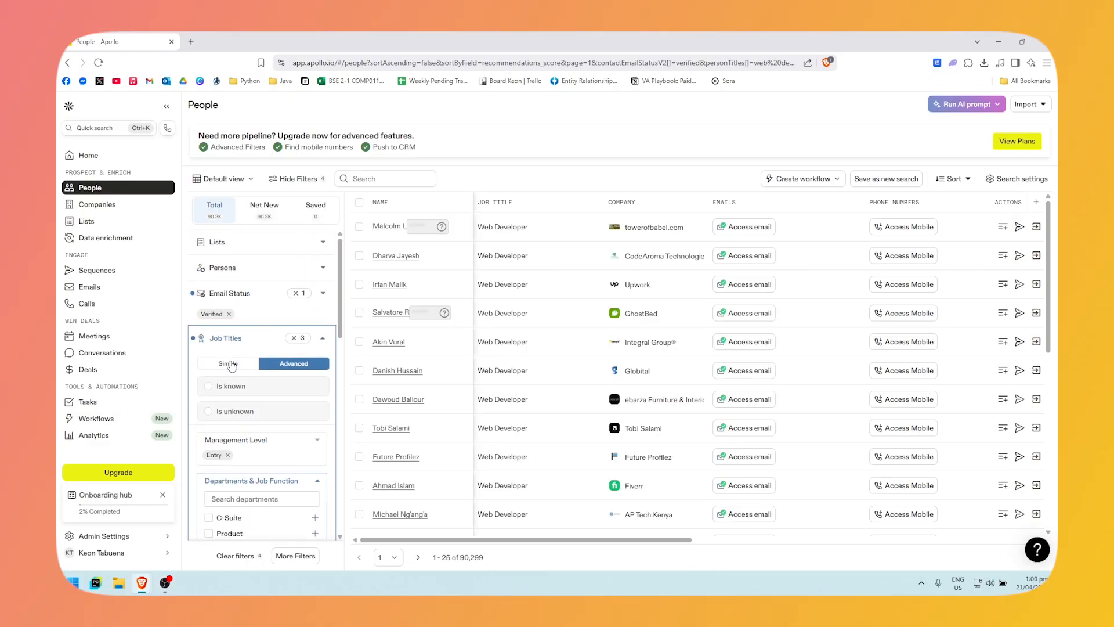
left_click(207, 392)
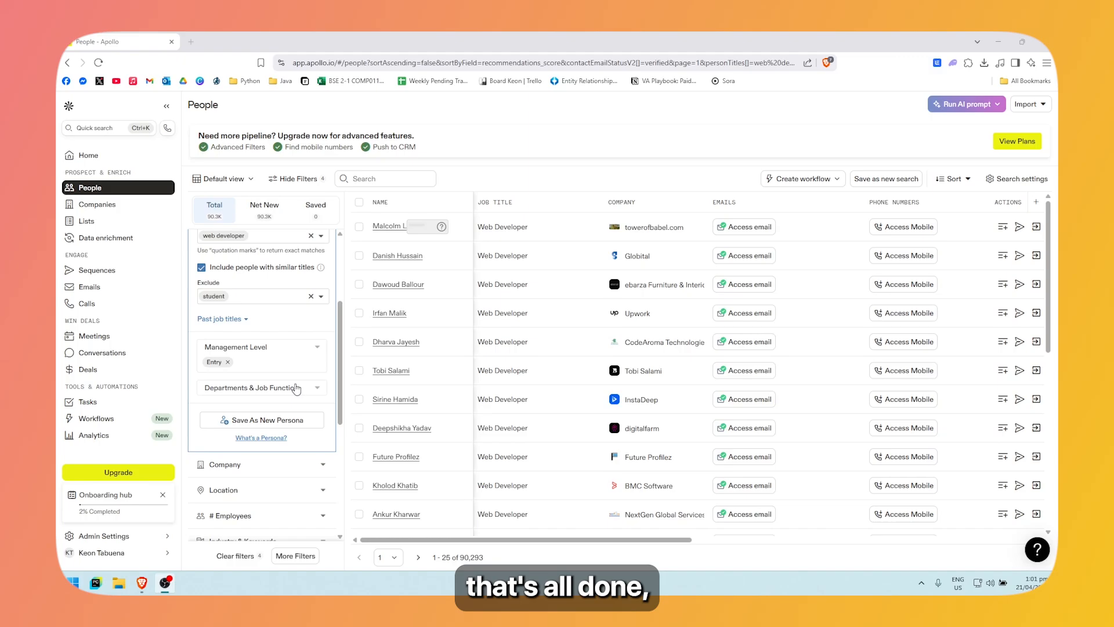
Open the Company filter and examine its matching options and the suggested companies to include.
scroll(296, 388, "down", 2)
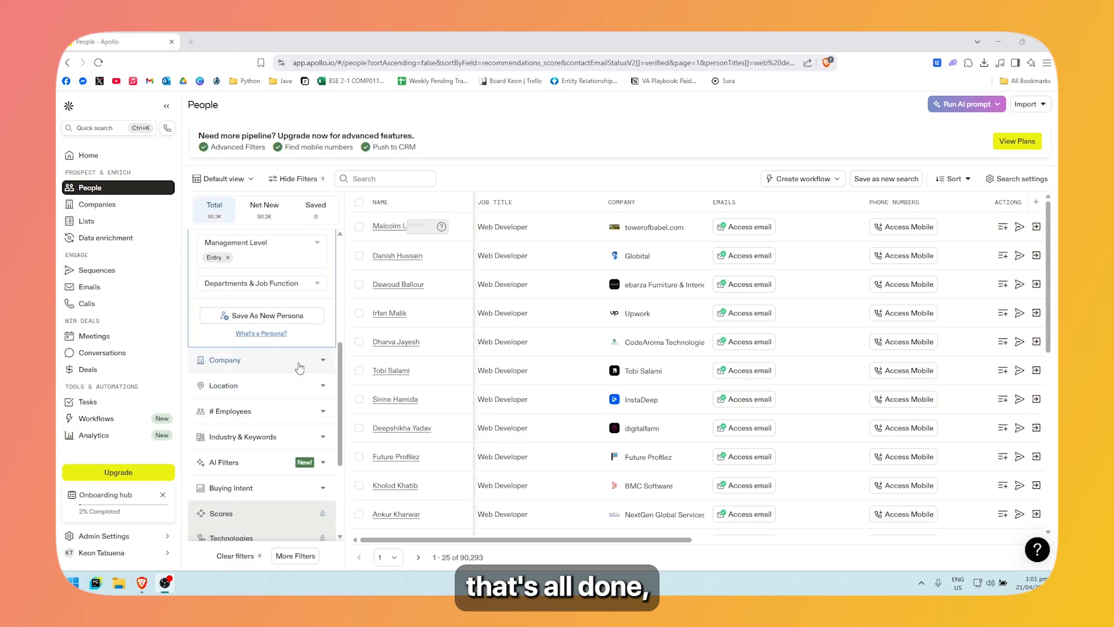
left_click(326, 365)
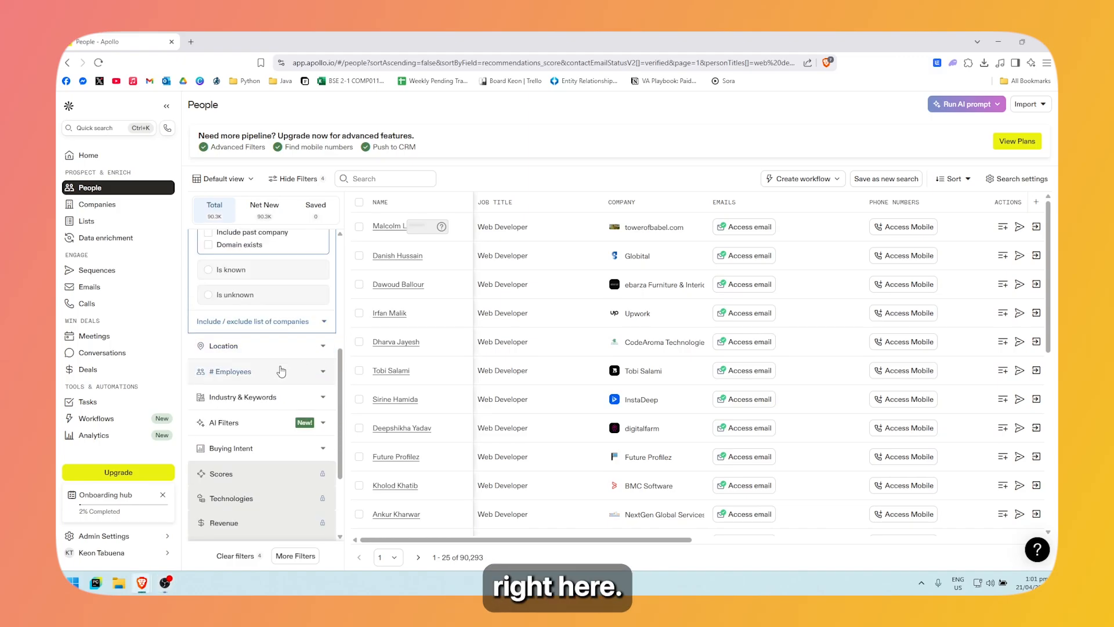
scroll(267, 361, "up", 2)
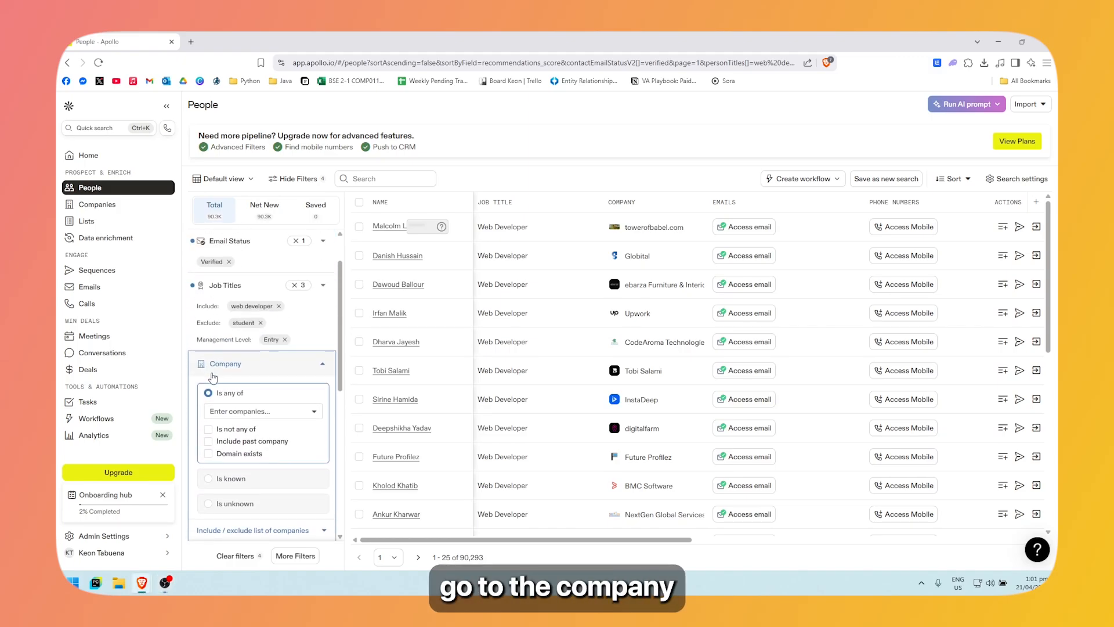
scroll(248, 427, "down", 1)
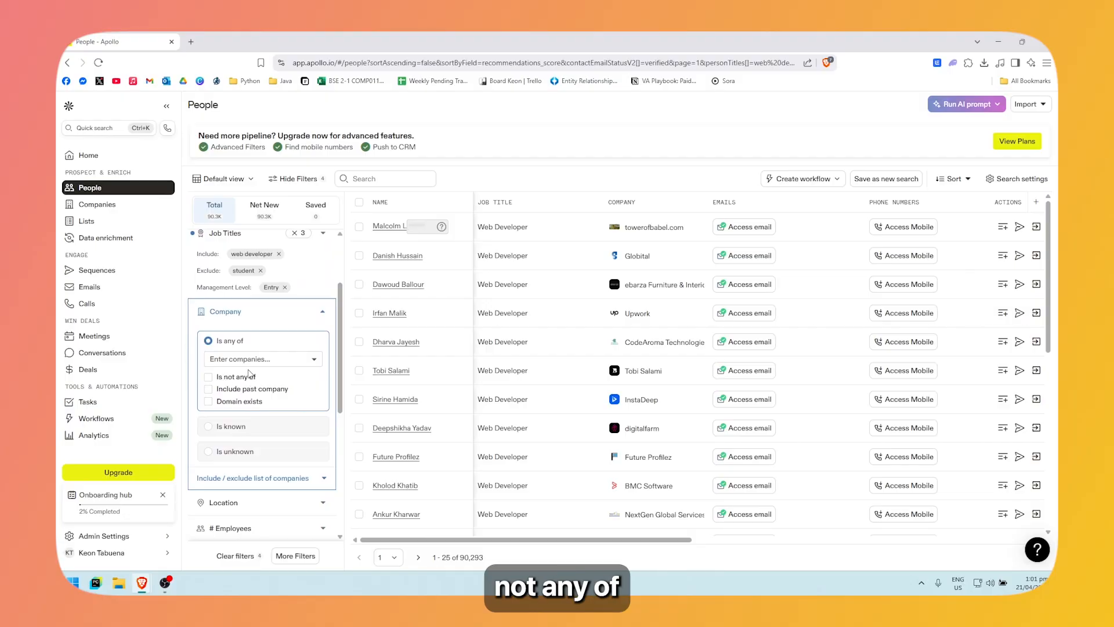
left_click(297, 362)
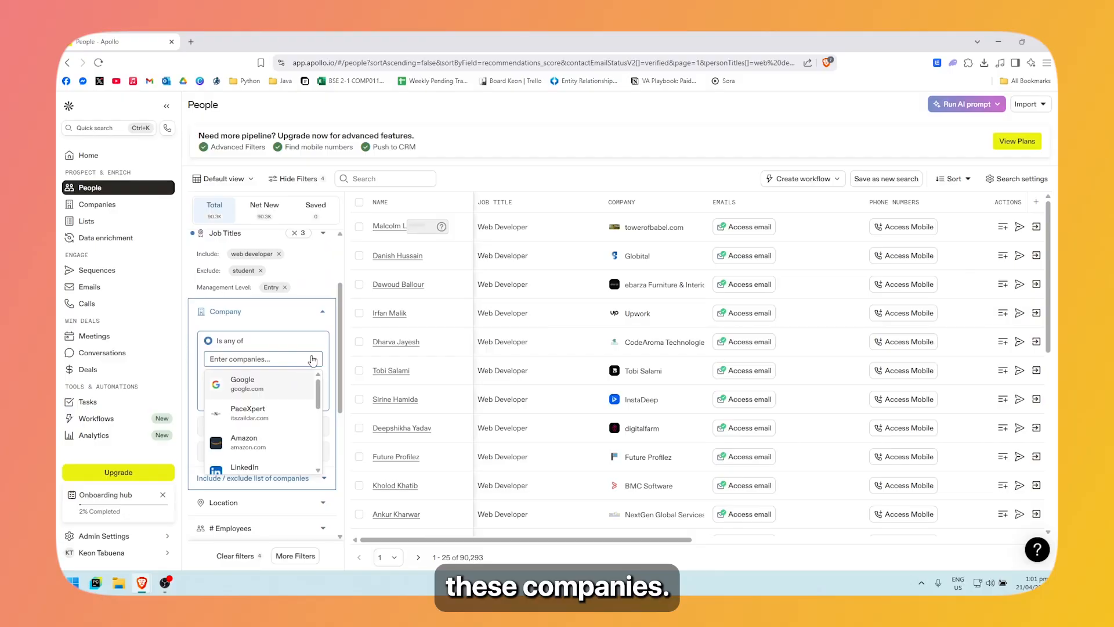
left_click(312, 360)
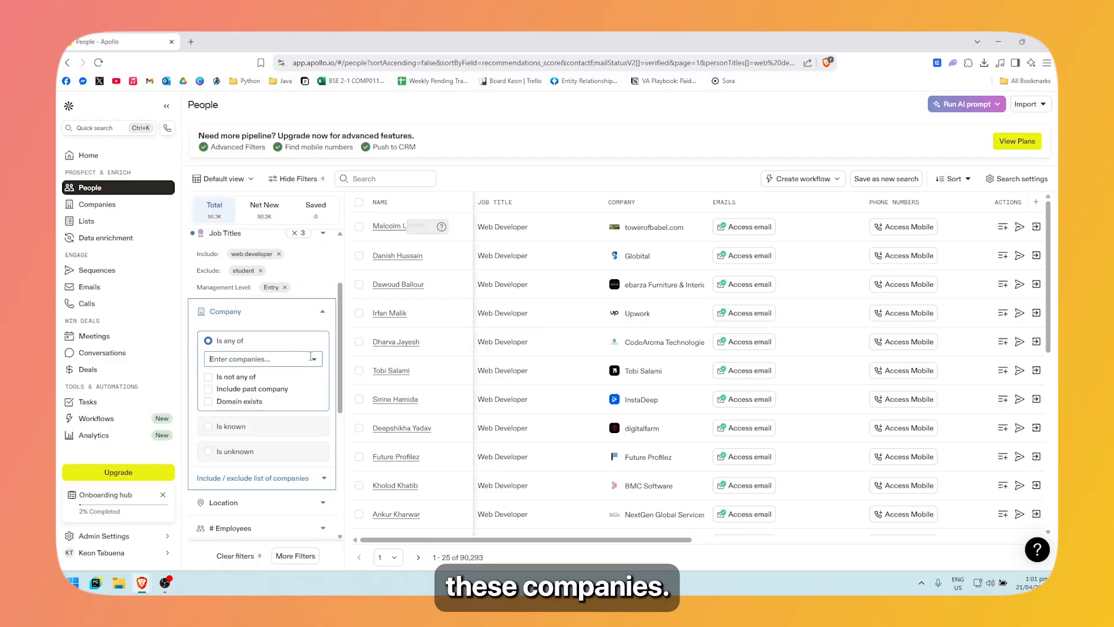
Try the Is not any of option, review the suggested companies to exclude, and turn the option off again.
left_click(208, 377)
left_click(266, 392)
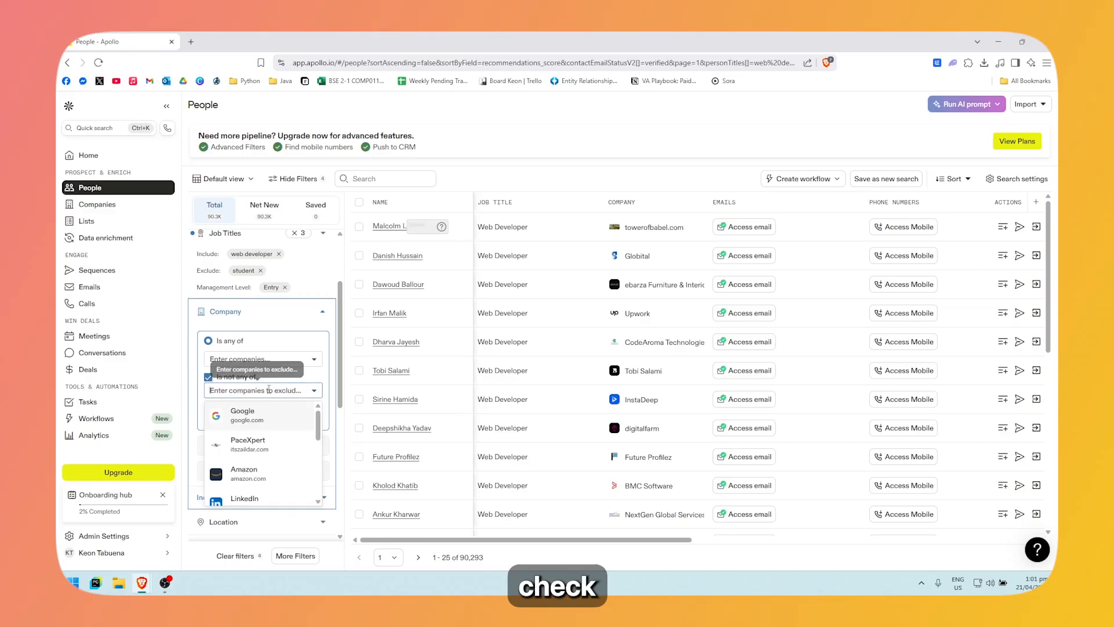
scroll(274, 438, "down", 3)
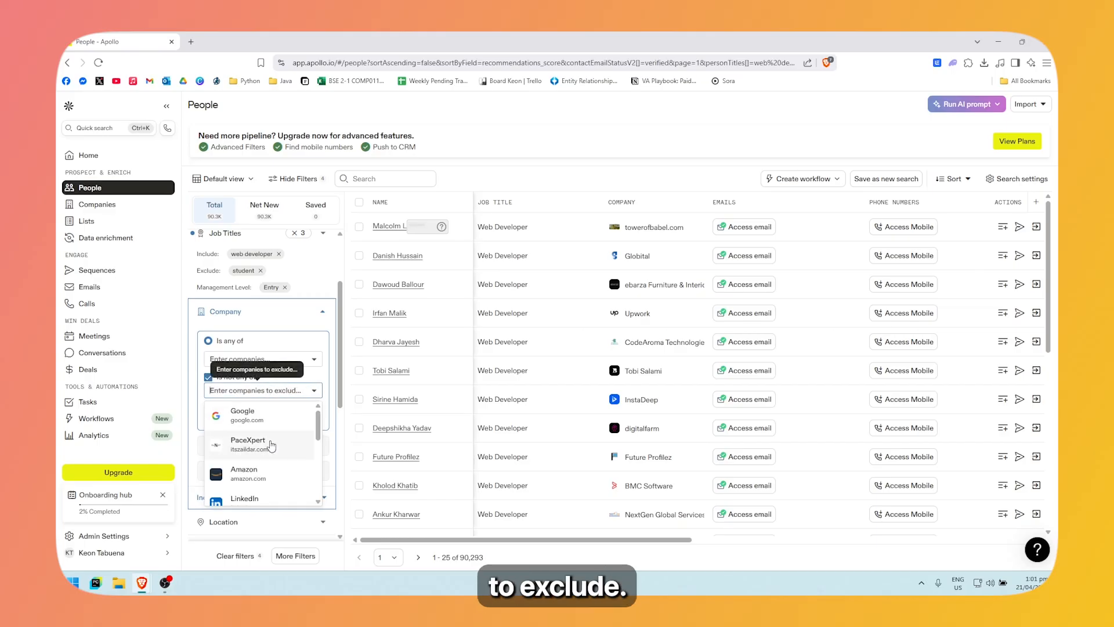
scroll(274, 438, "up", 2)
scroll(284, 434, "down", 4)
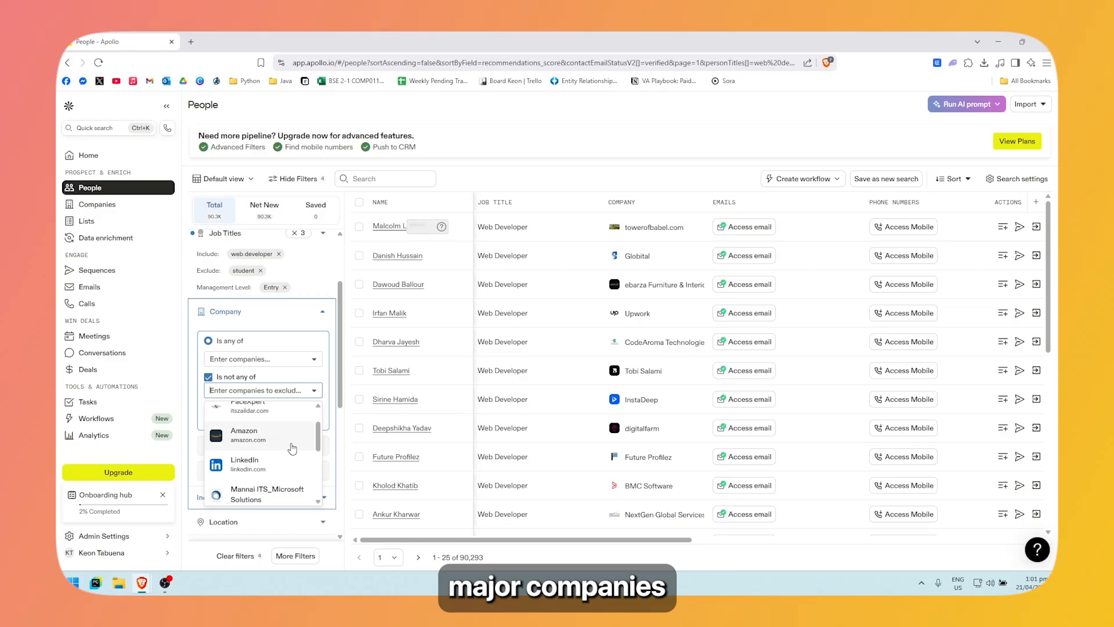
scroll(296, 432, "up", 3)
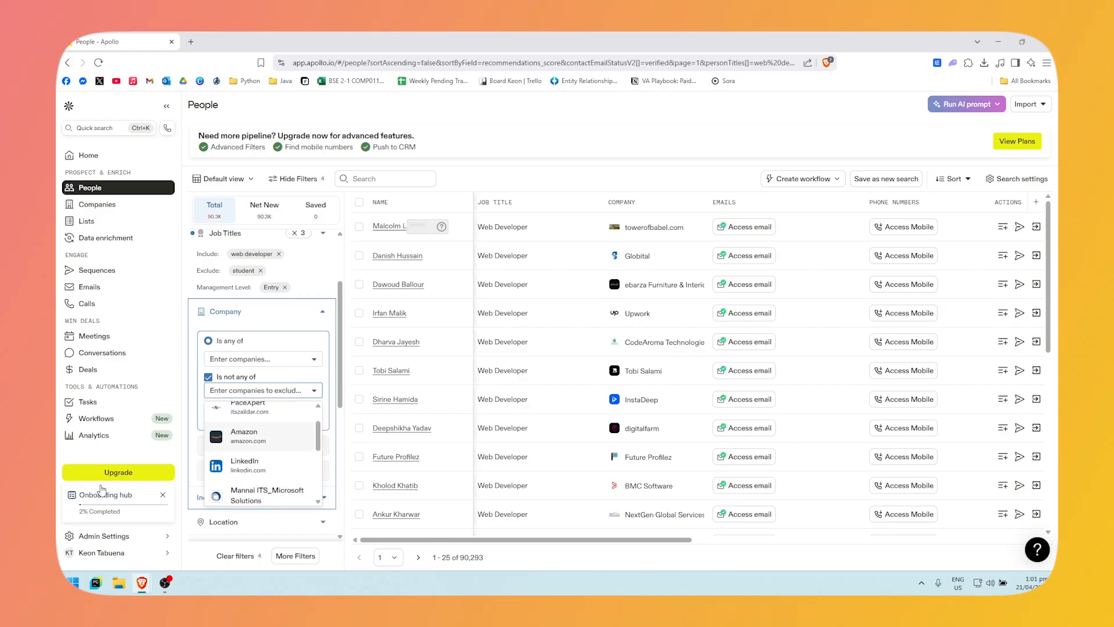
left_click(314, 395)
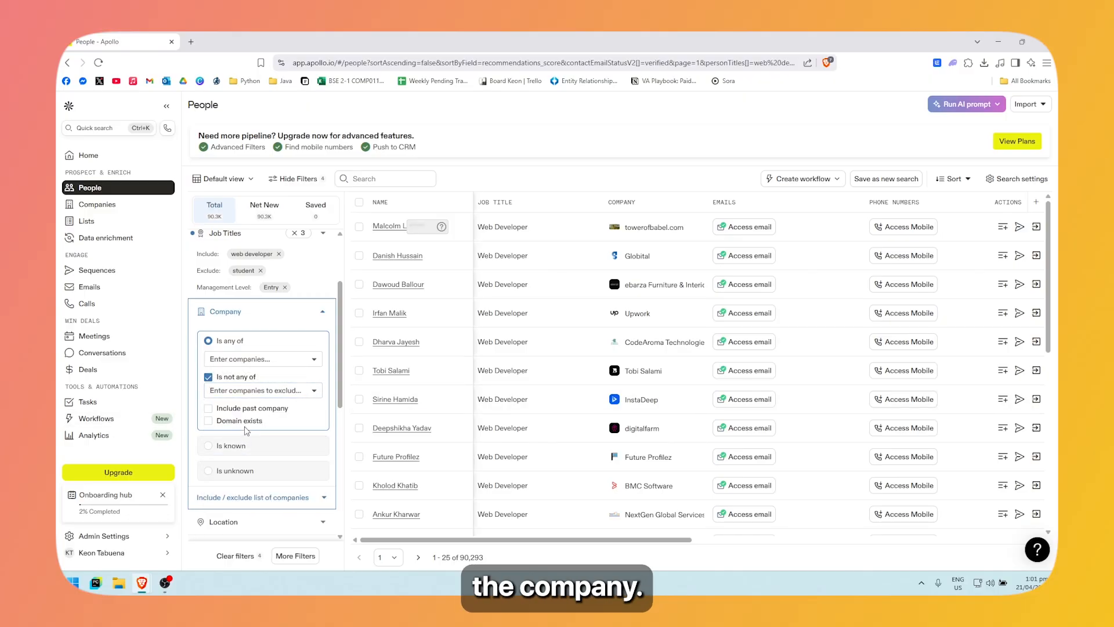
left_click(208, 378)
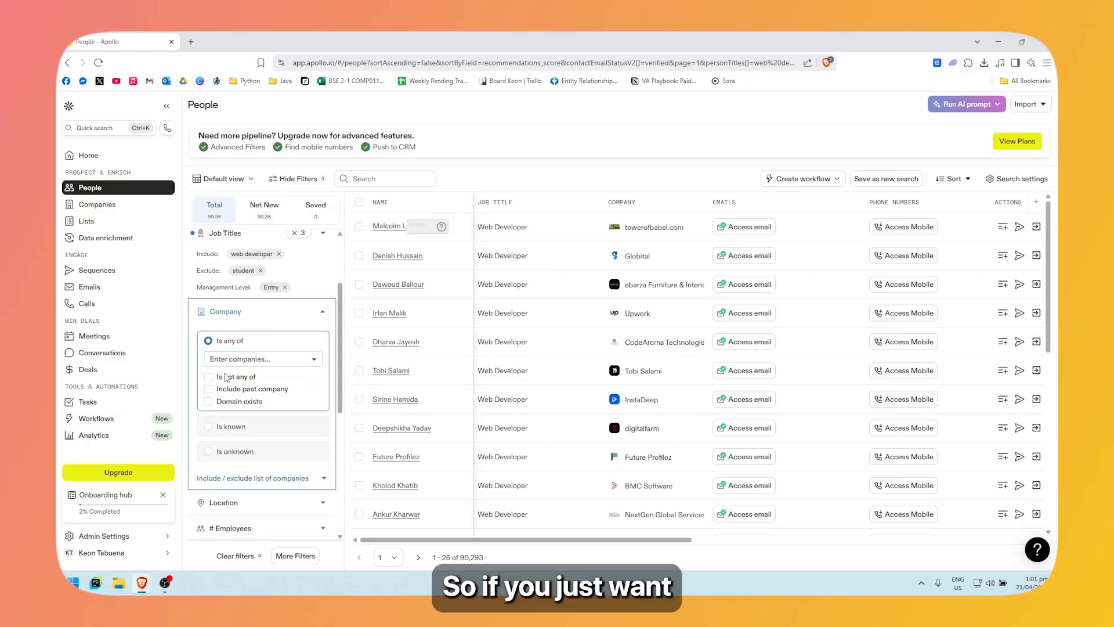
Try restricting the people search to LinkedIn as the company, clear that choice, and collapse the Company filter.
left_click(305, 361)
scroll(278, 429, "down", 2)
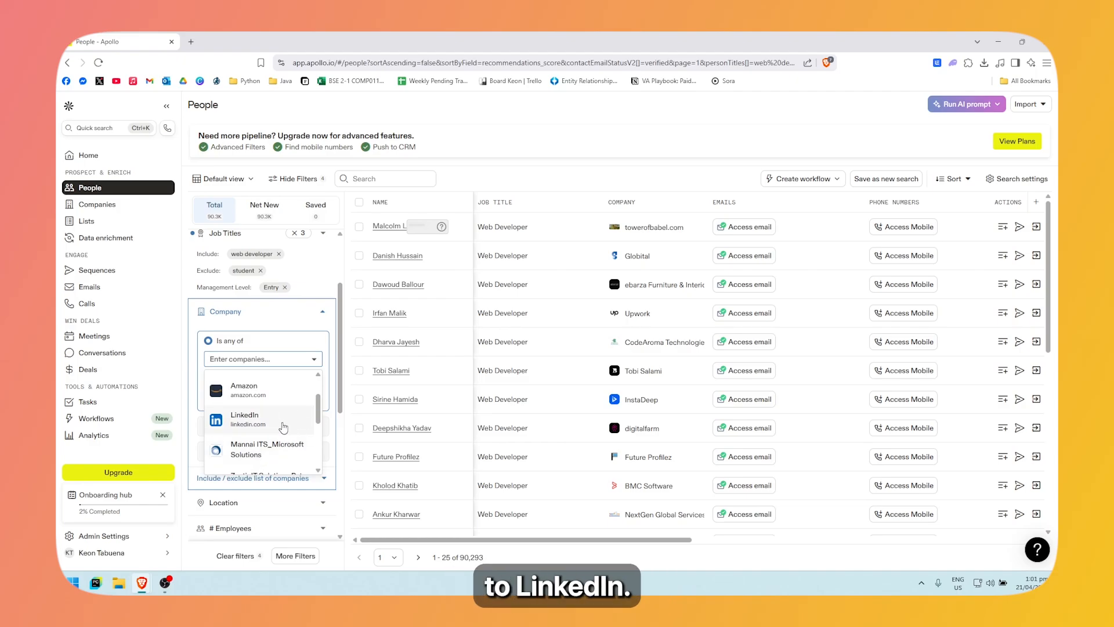
left_click(270, 428)
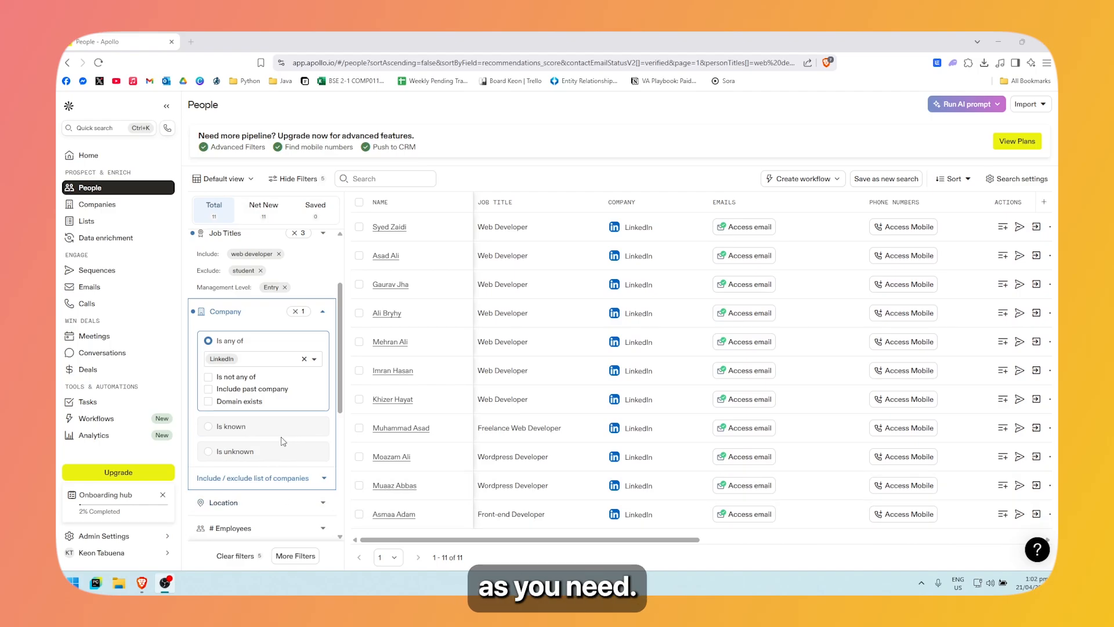
left_click(303, 360)
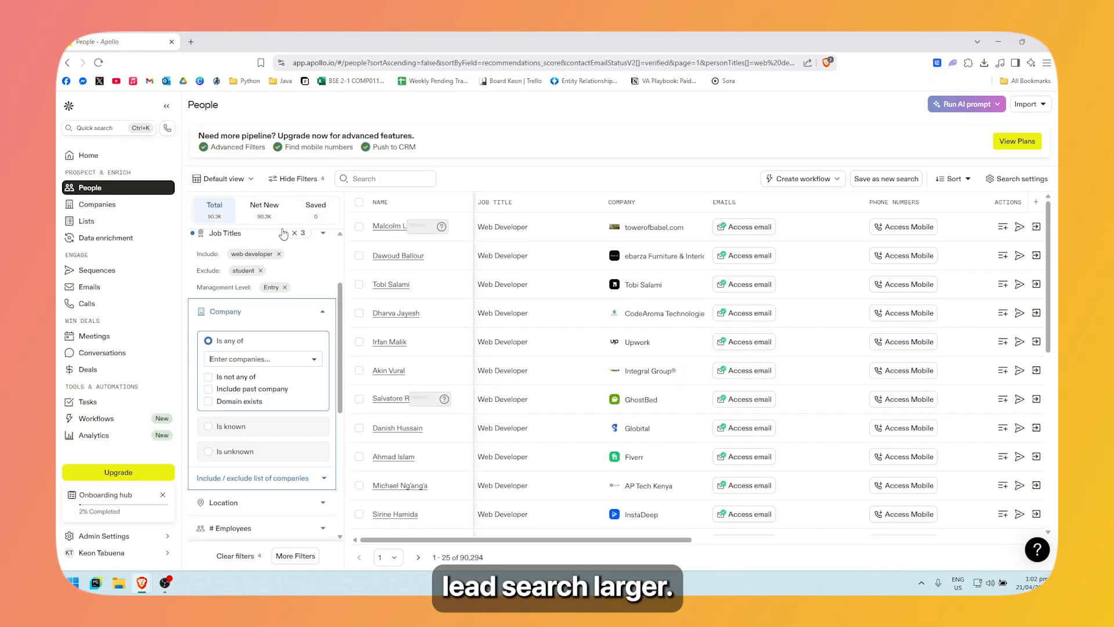
left_click(322, 313)
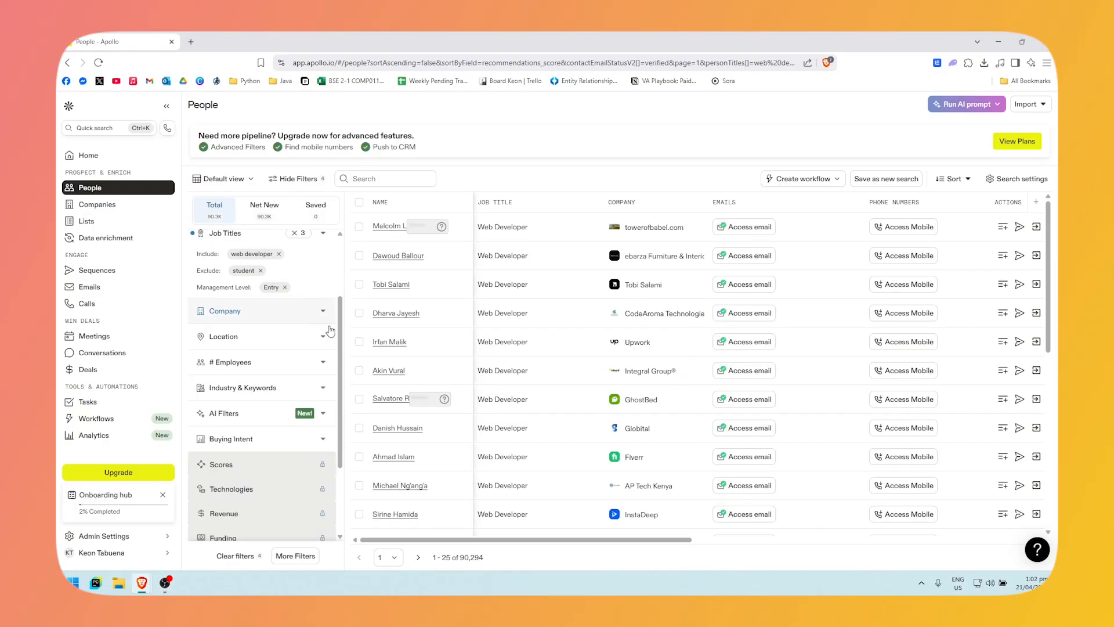
Restrict the people search to contacts in the United States region using the Location filter.
scroll(299, 368, "down", 1)
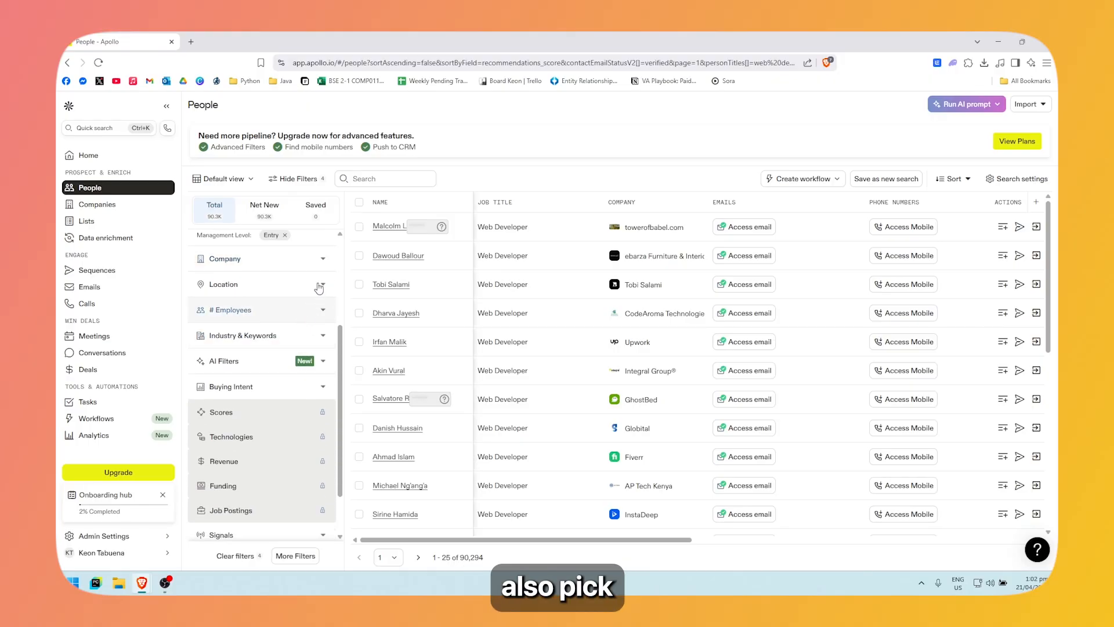
left_click(322, 283)
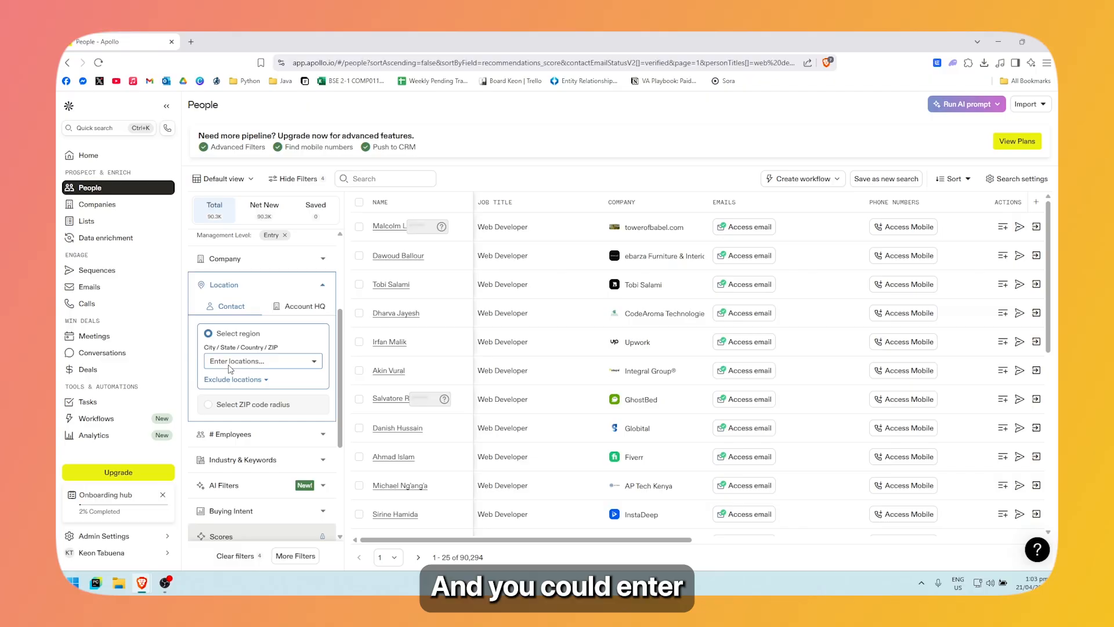
left_click(256, 361)
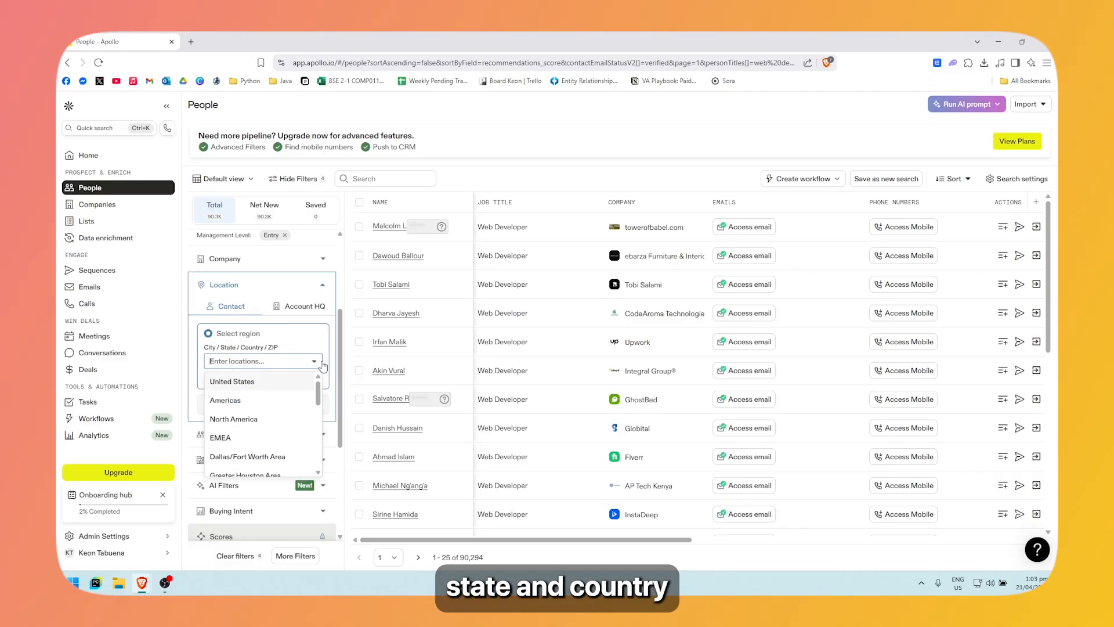
left_click(315, 363)
left_click(315, 363)
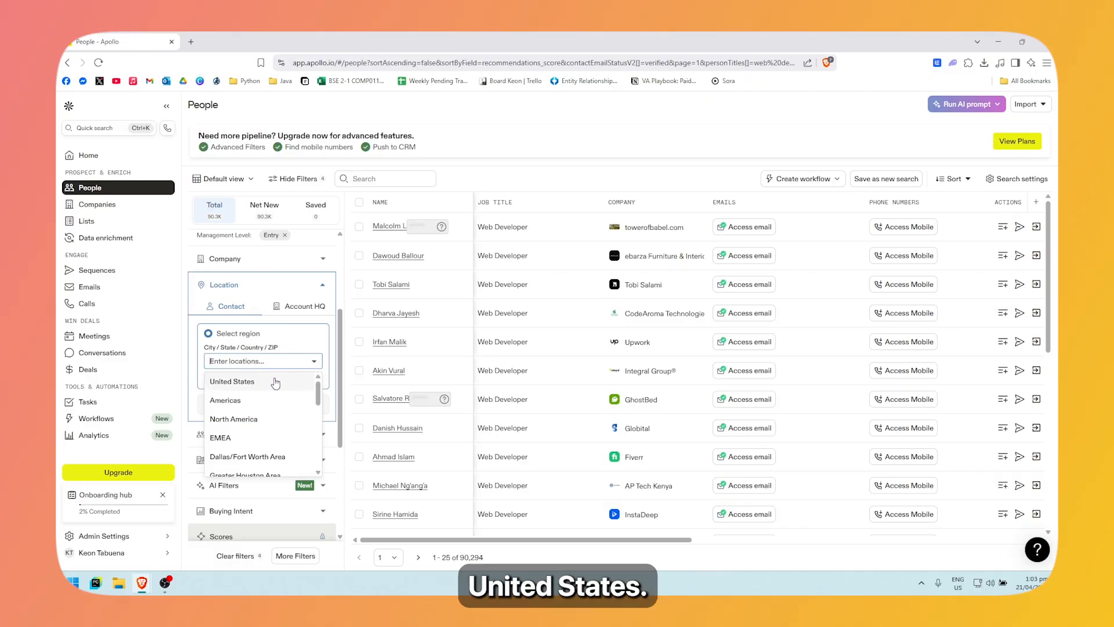
left_click(267, 381)
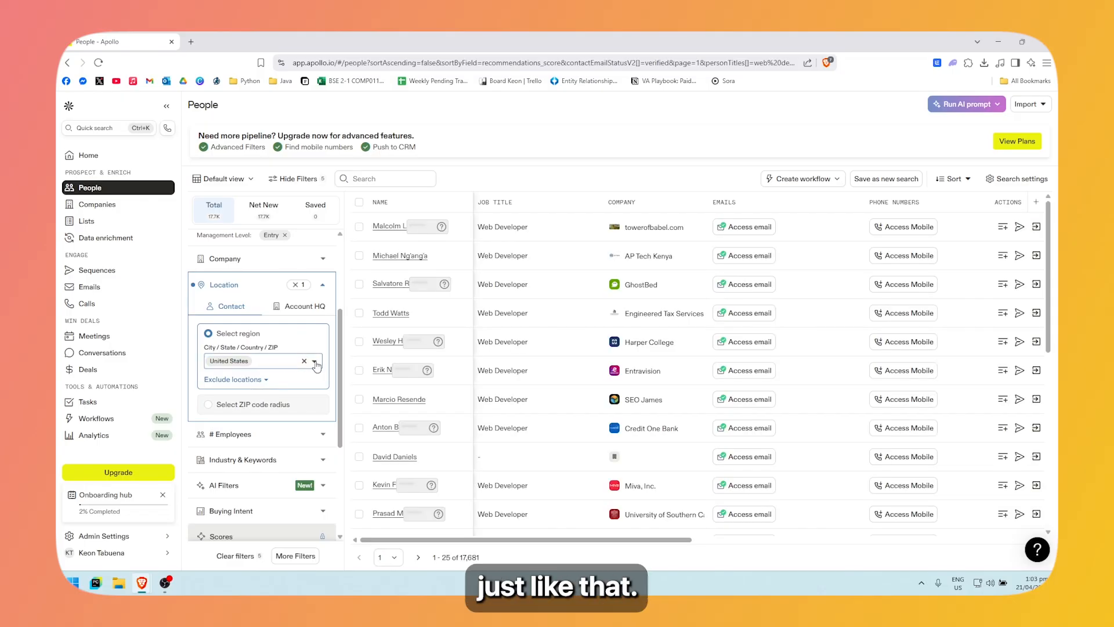
left_click(255, 361)
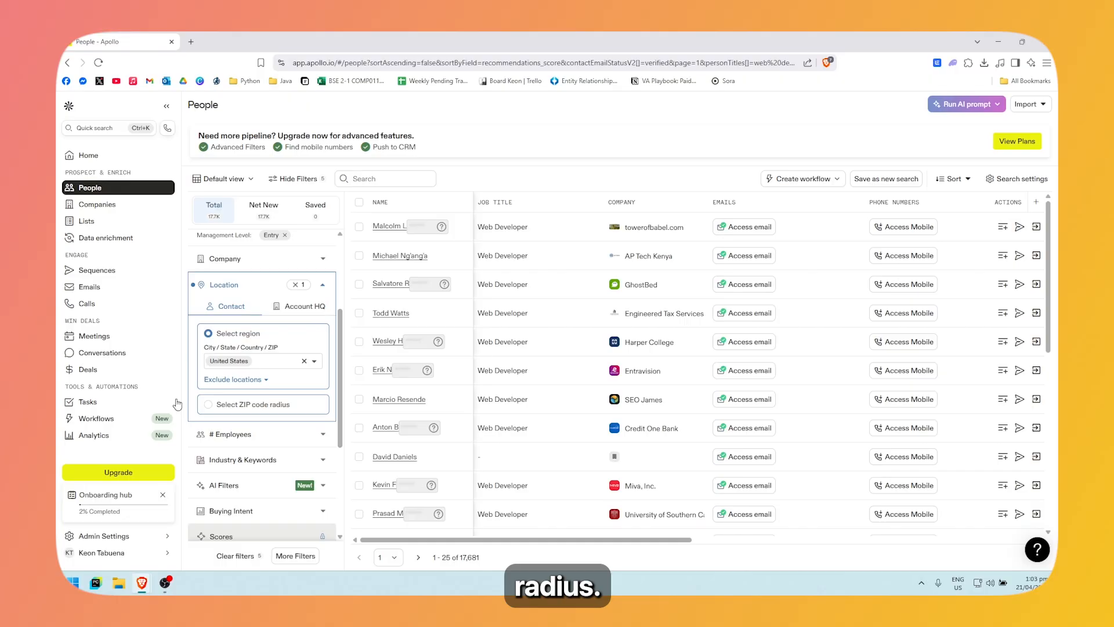
Switch the contact location to a ZIP code radius and examine the available distances from 25 to 300 miles.
left_click(210, 405)
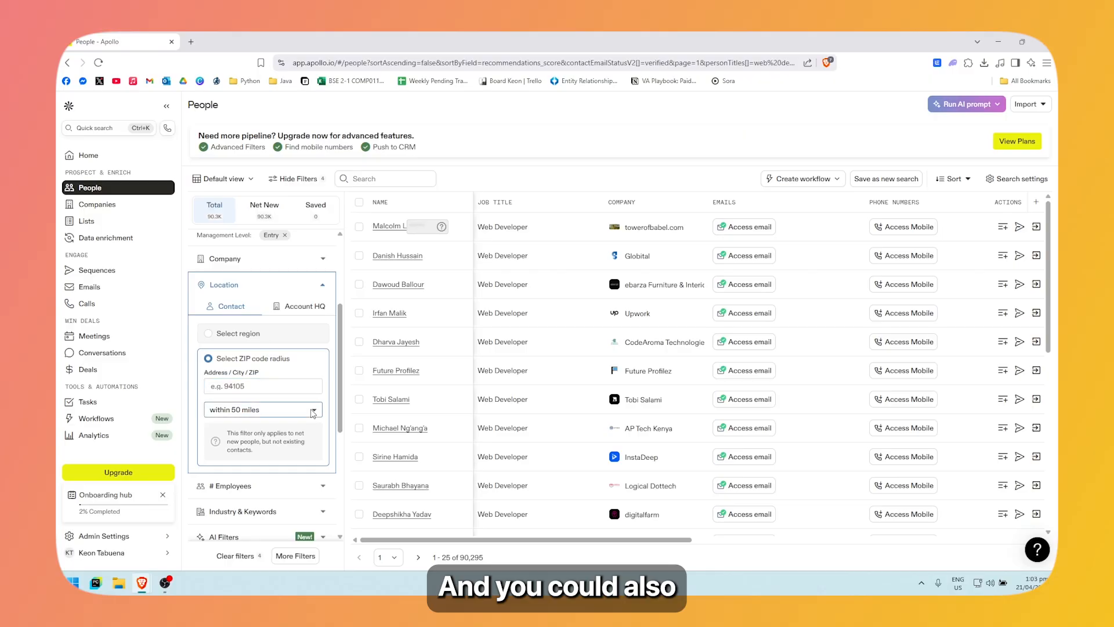
left_click(267, 413)
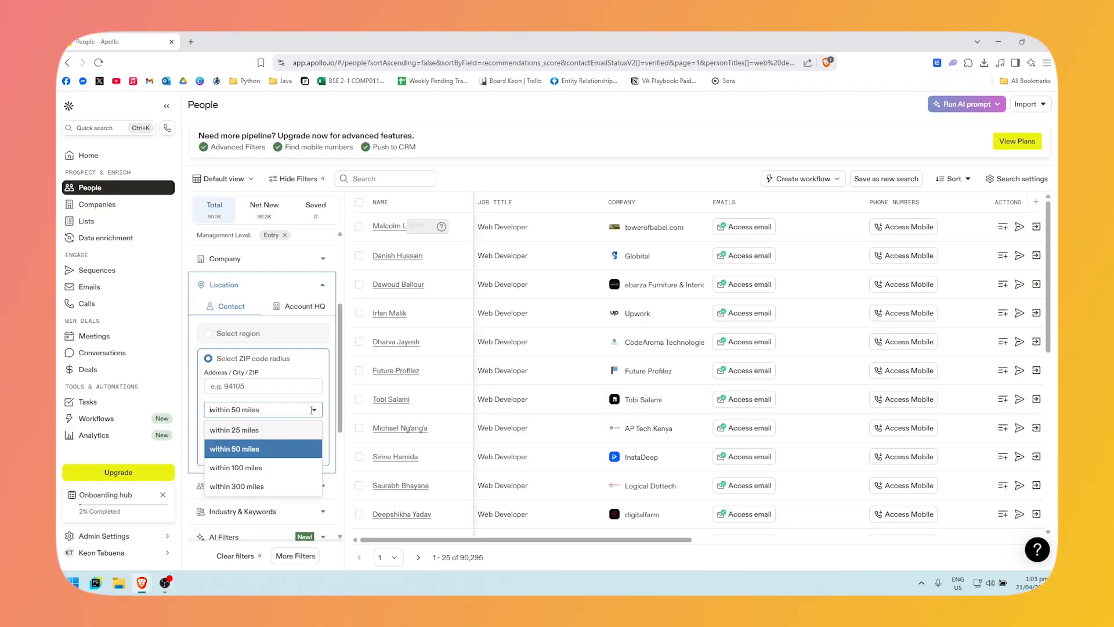
left_click(321, 411)
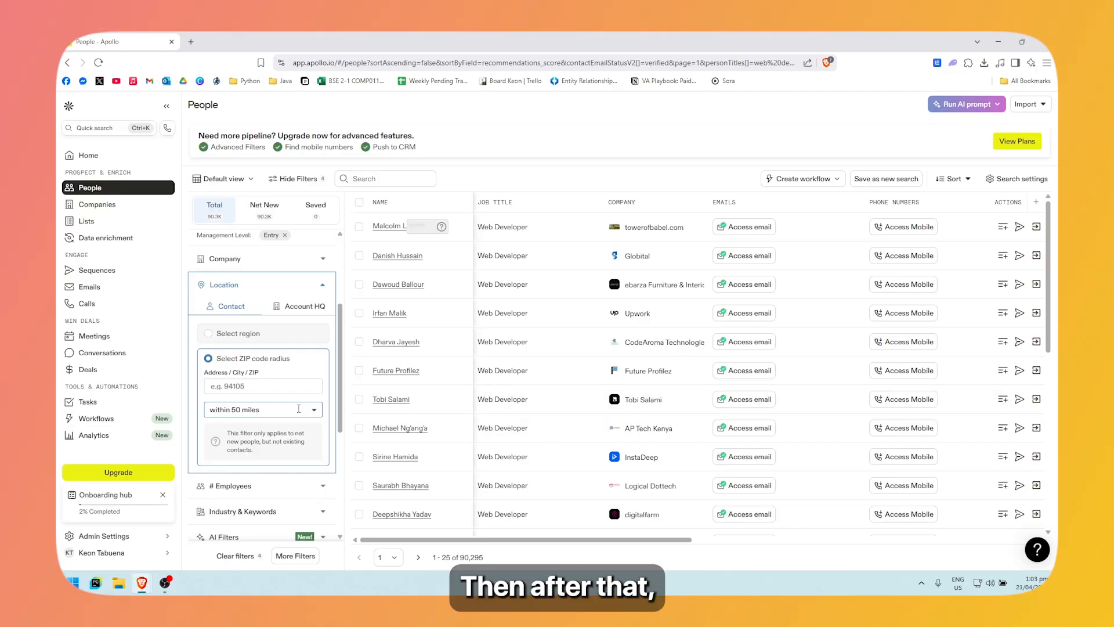
Return the contact location to region selection and choose United States.
left_click(226, 341)
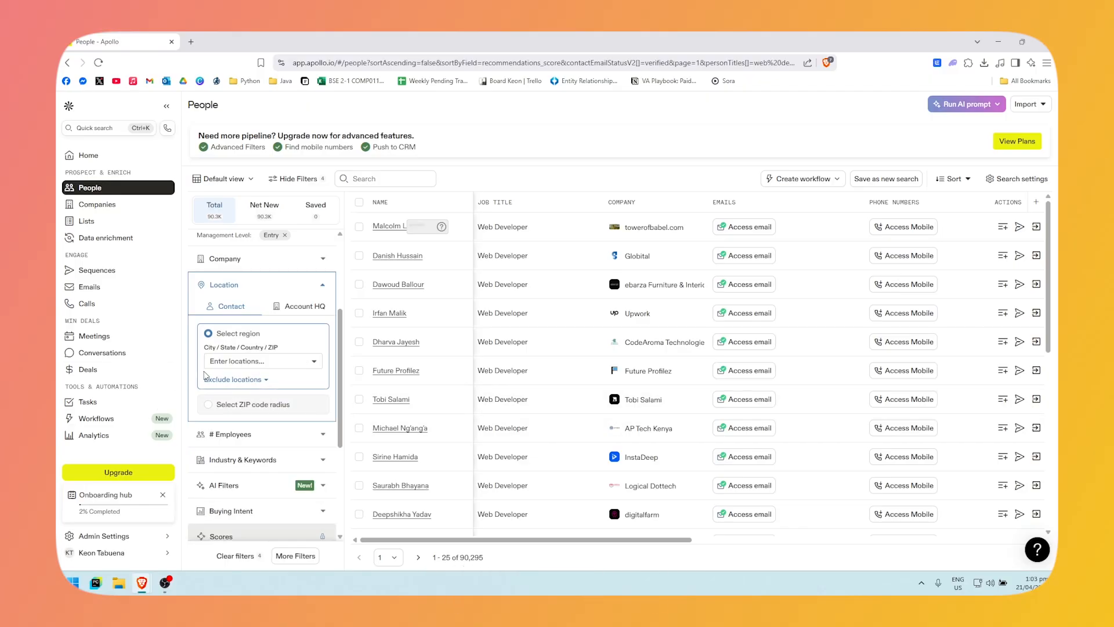
left_click(269, 362)
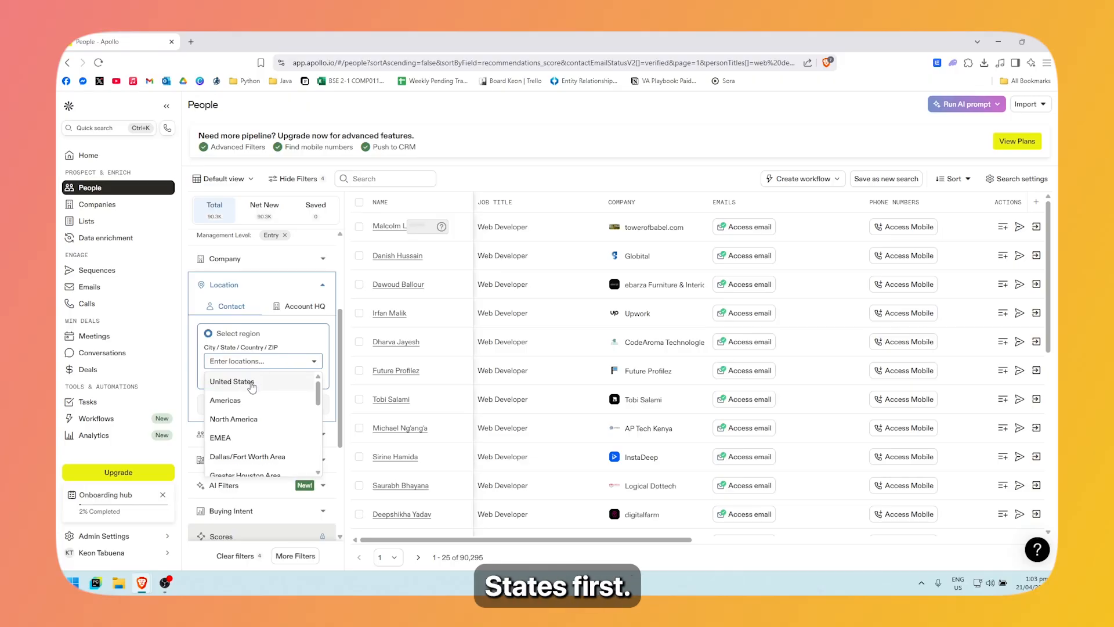
left_click(251, 383)
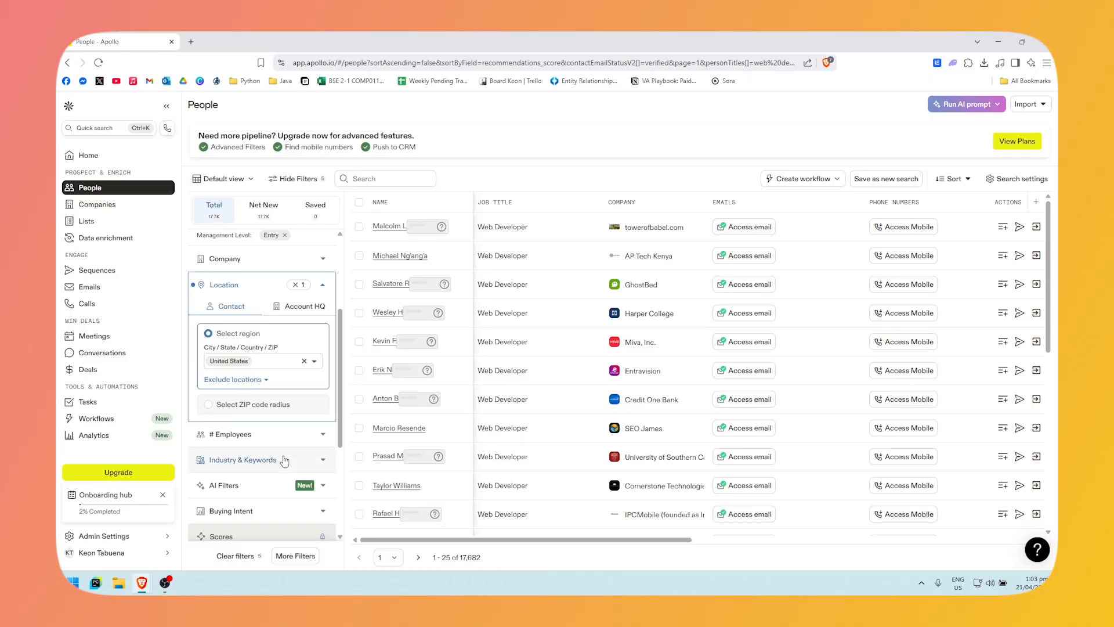
Collapse the Location filter and examine the predefined, custom and unknown company size options in the # Employees filter.
scroll(298, 374, "down", 1)
scroll(301, 359, "up", 1)
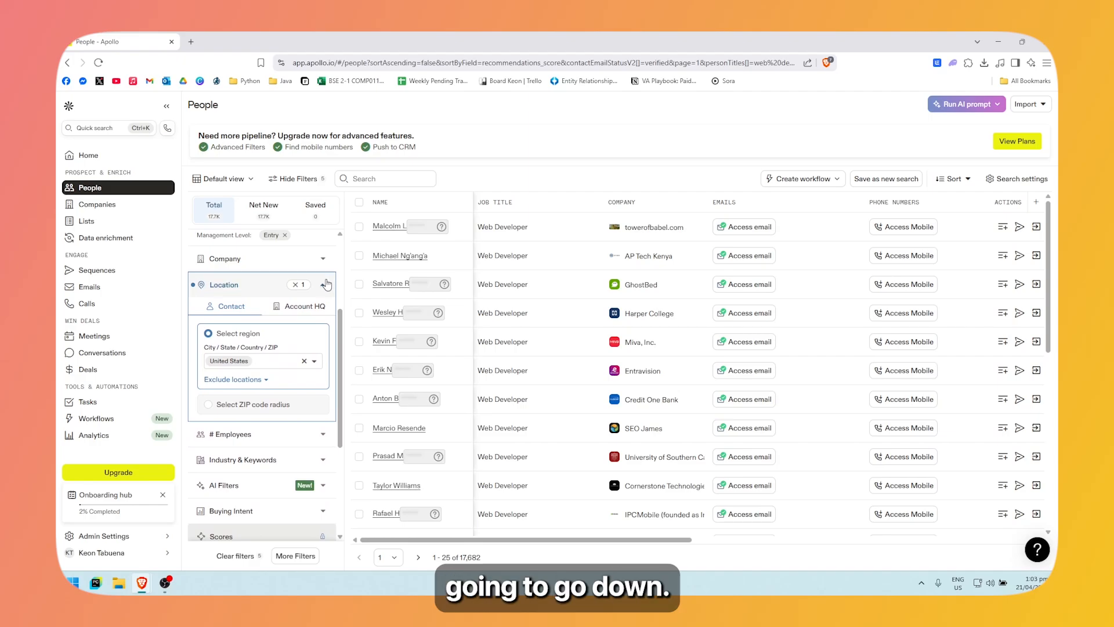
left_click(325, 284)
left_click(317, 330)
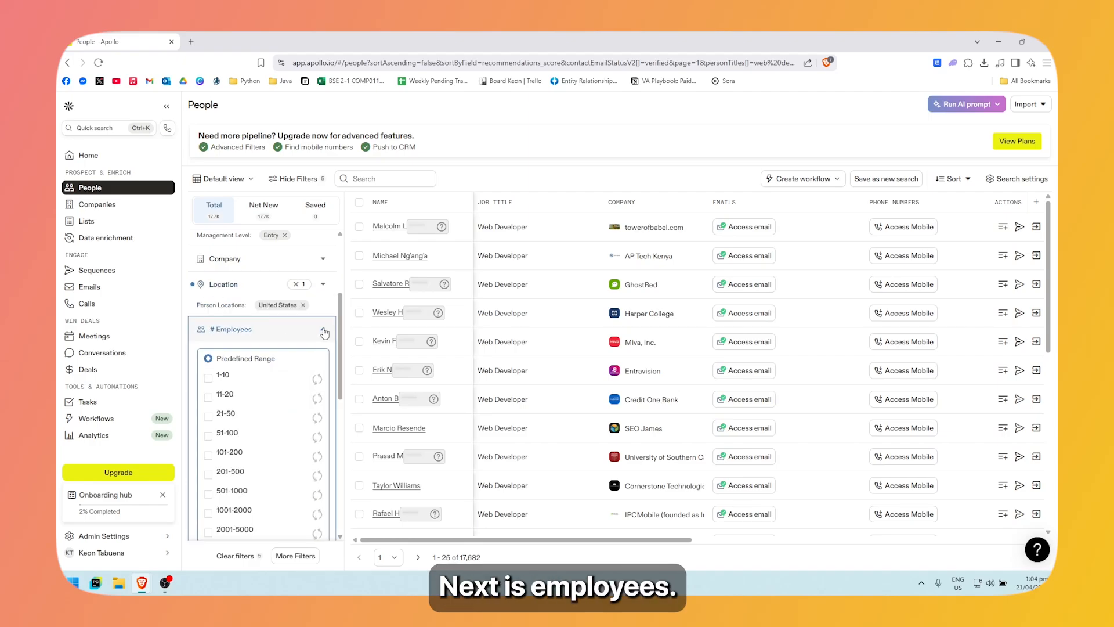
scroll(310, 383, "down", 1)
scroll(310, 393, "up", 1)
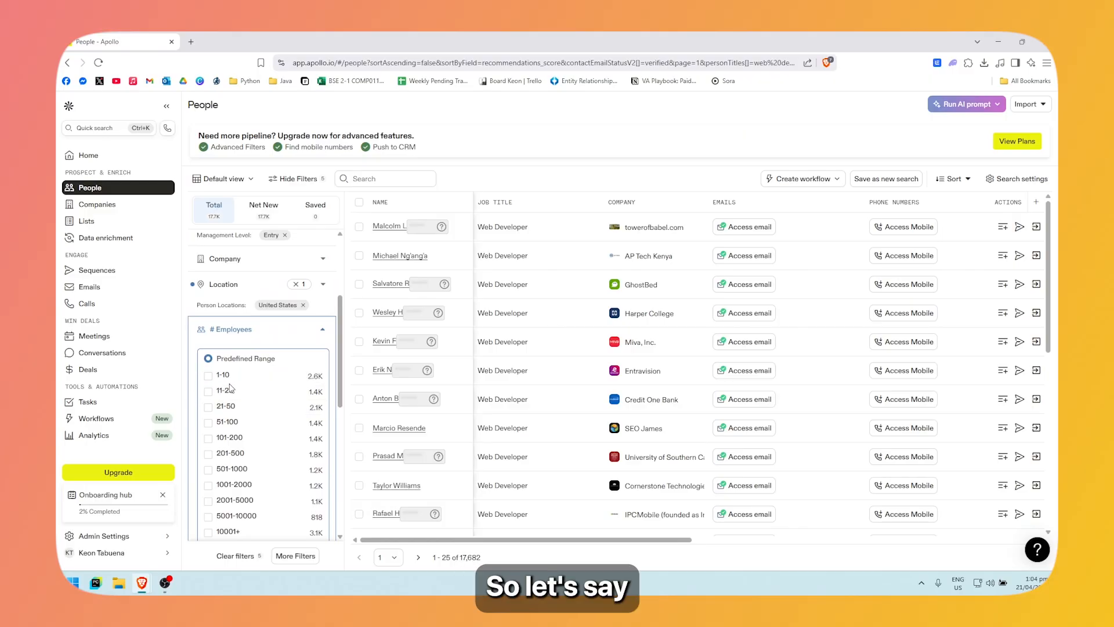
scroll(261, 406, "down", 2)
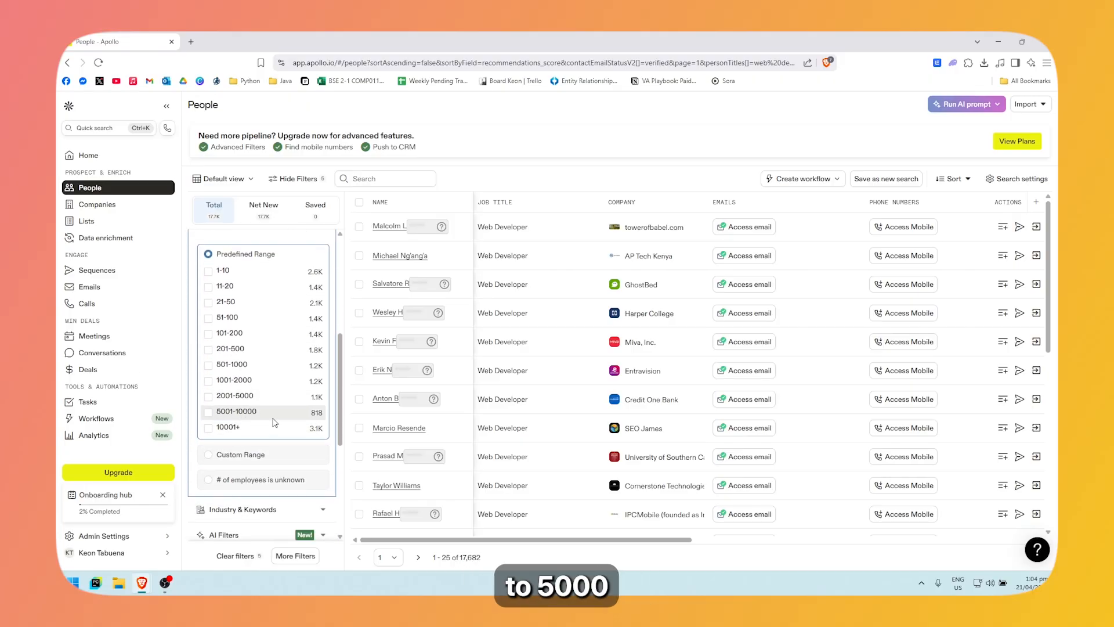
scroll(290, 416, "up", 1)
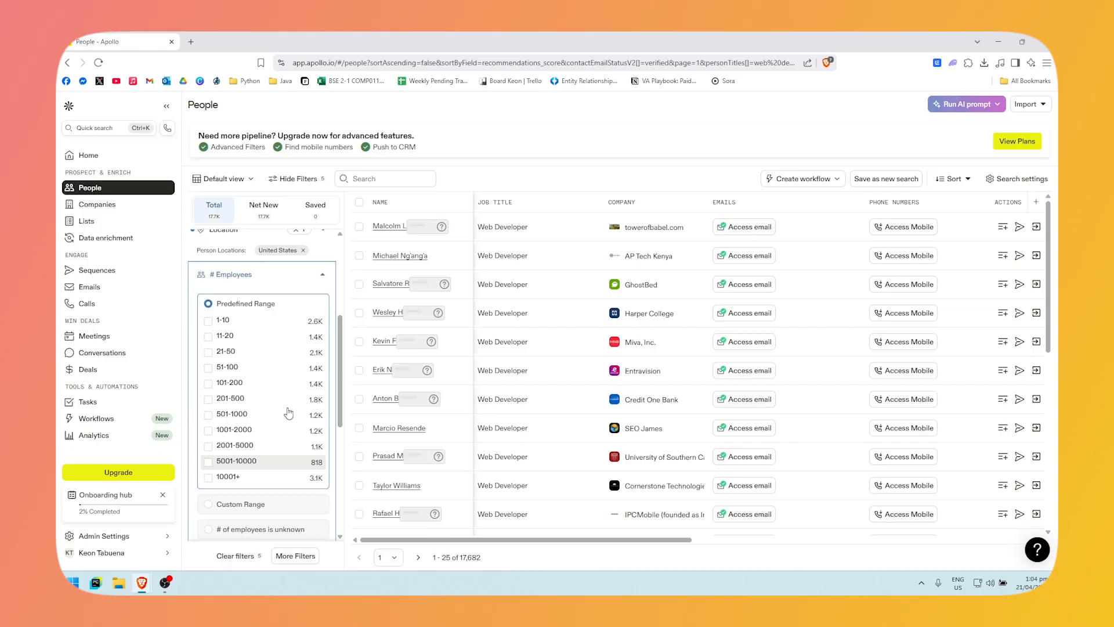
scroll(243, 473, "down", 1)
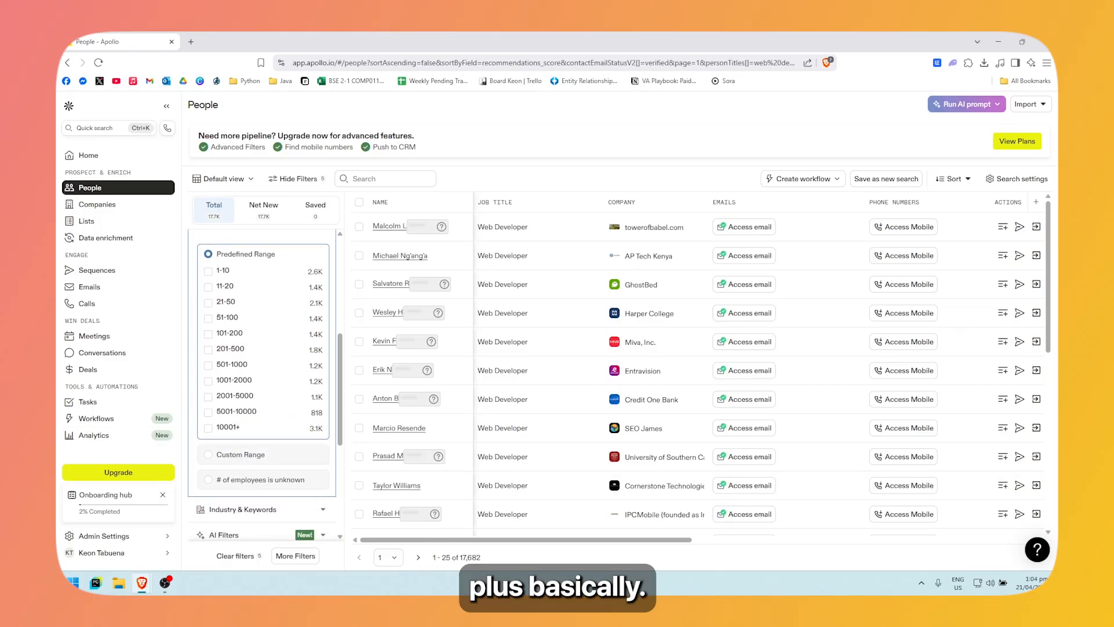
scroll(320, 293, "up", 1)
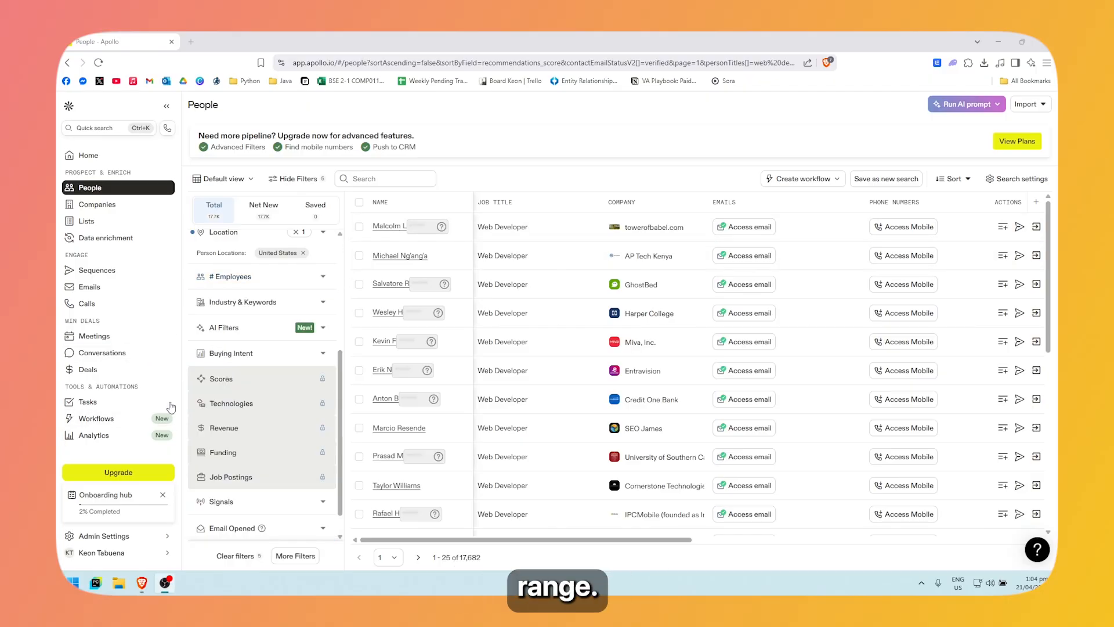
Browse the industries available in the Industry & Keywords filter, including the computer-related ones, without choosing any.
left_click(322, 303)
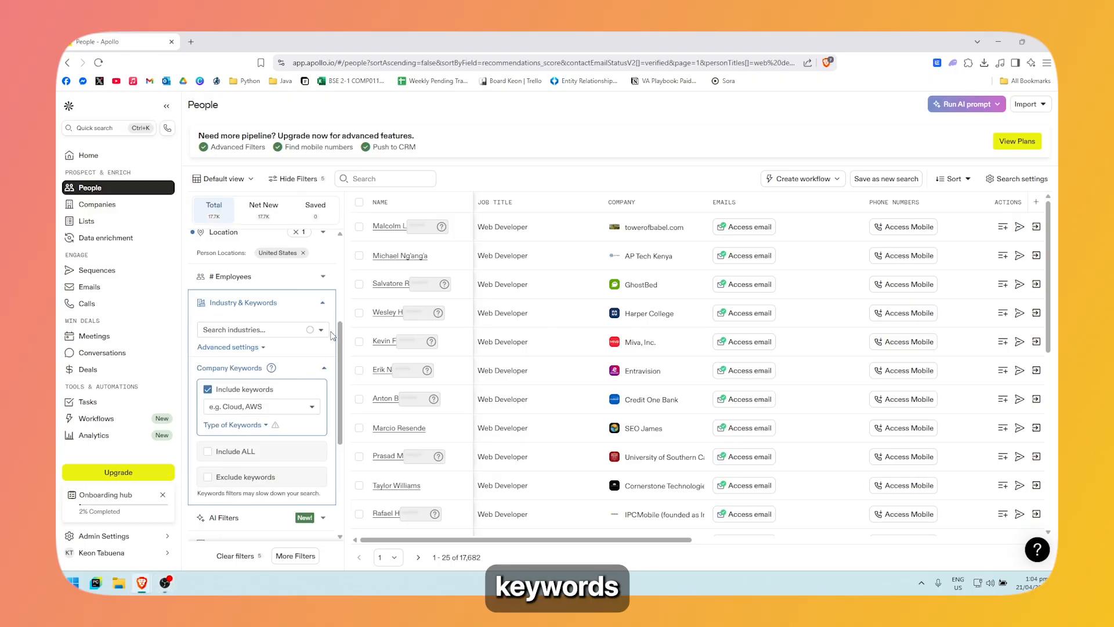
left_click(321, 329)
scroll(267, 387, "down", 4)
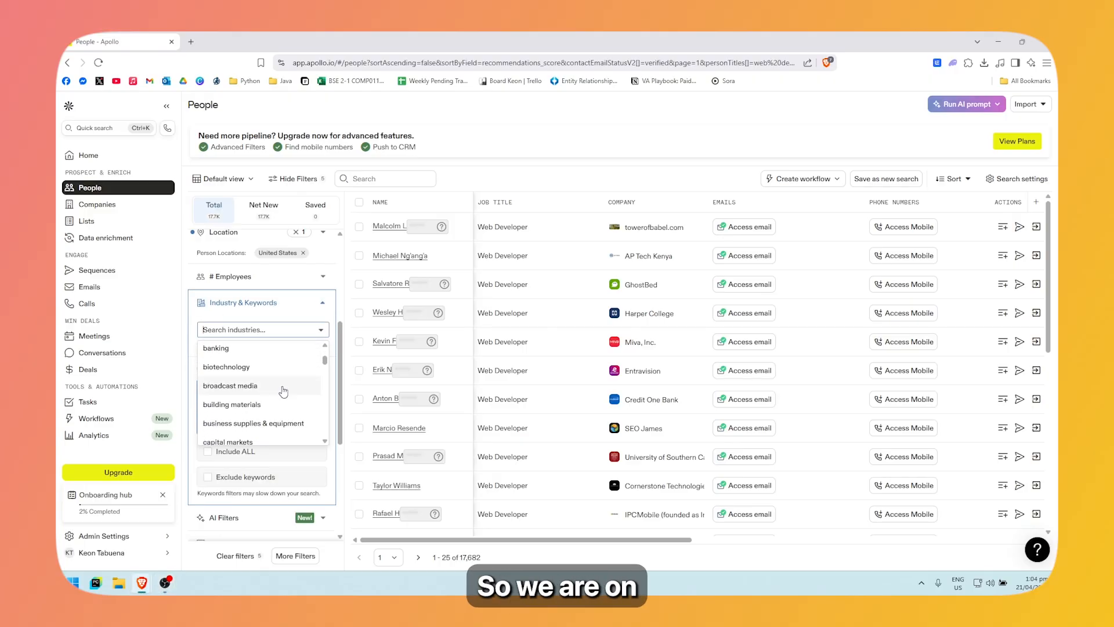
scroll(273, 393, "down", 4)
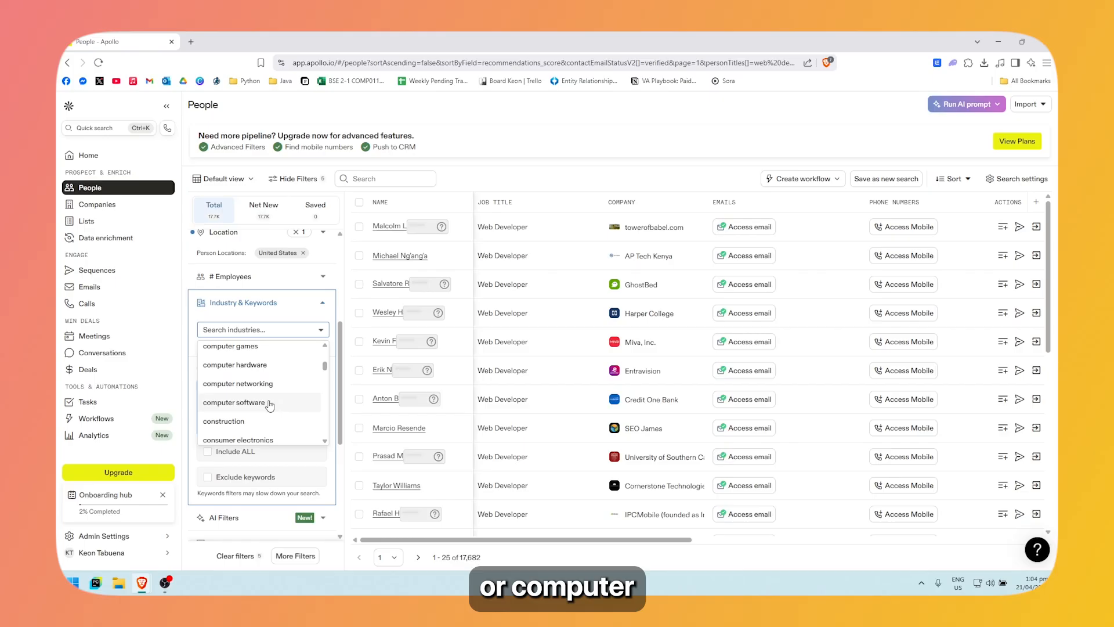
scroll(250, 400, "up", 2)
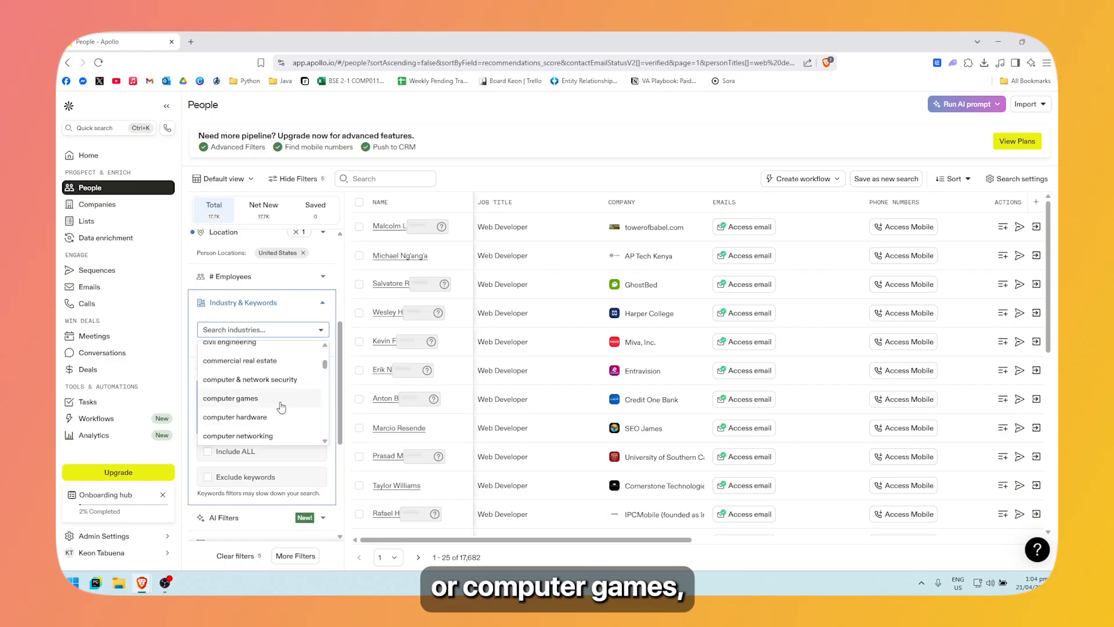
scroll(247, 409, "down", 2)
scroll(244, 415, "up", 2)
scroll(244, 415, "down", 3)
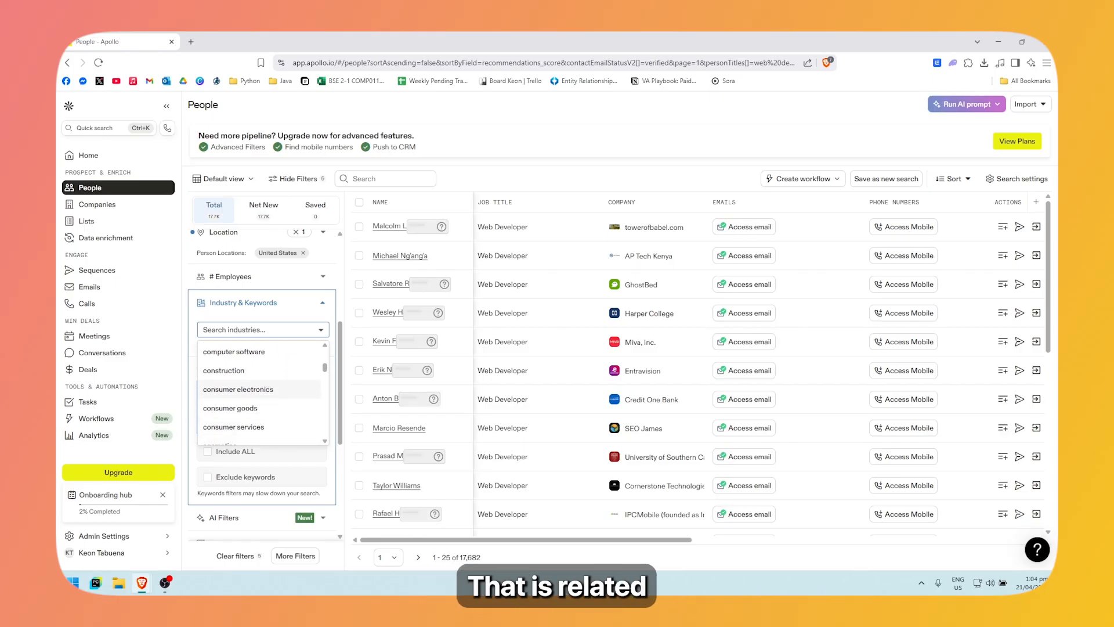
left_click(321, 334)
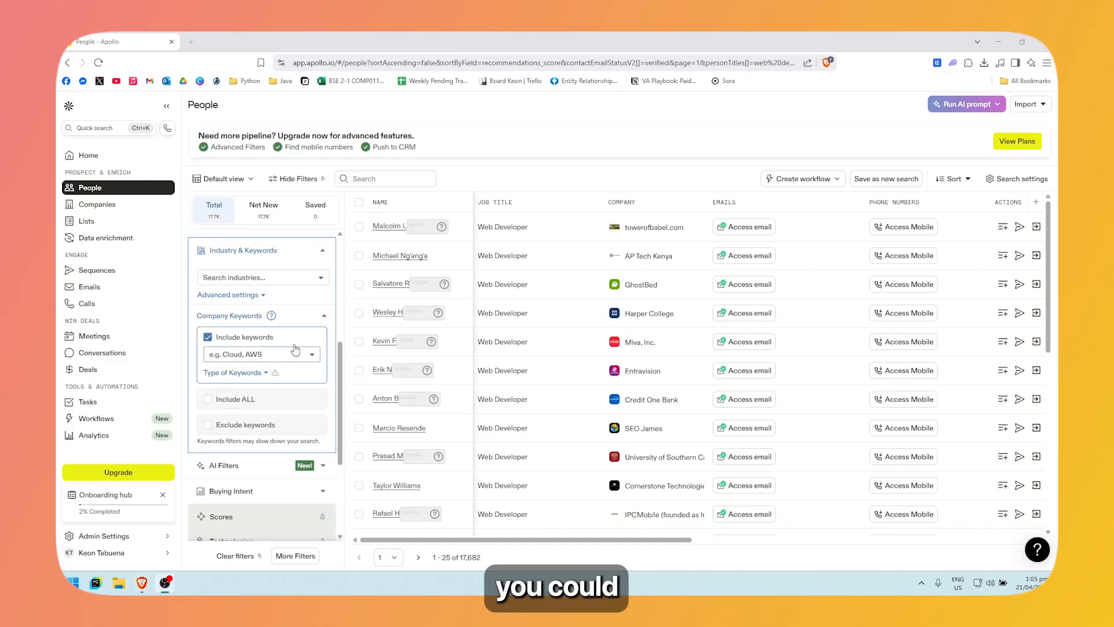
Examine the company keyword types and their explanations in the Industry & Keywords filter, and collapse the Company Keywords section.
scroll(238, 336, "down", 2)
scroll(239, 343, "up", 1)
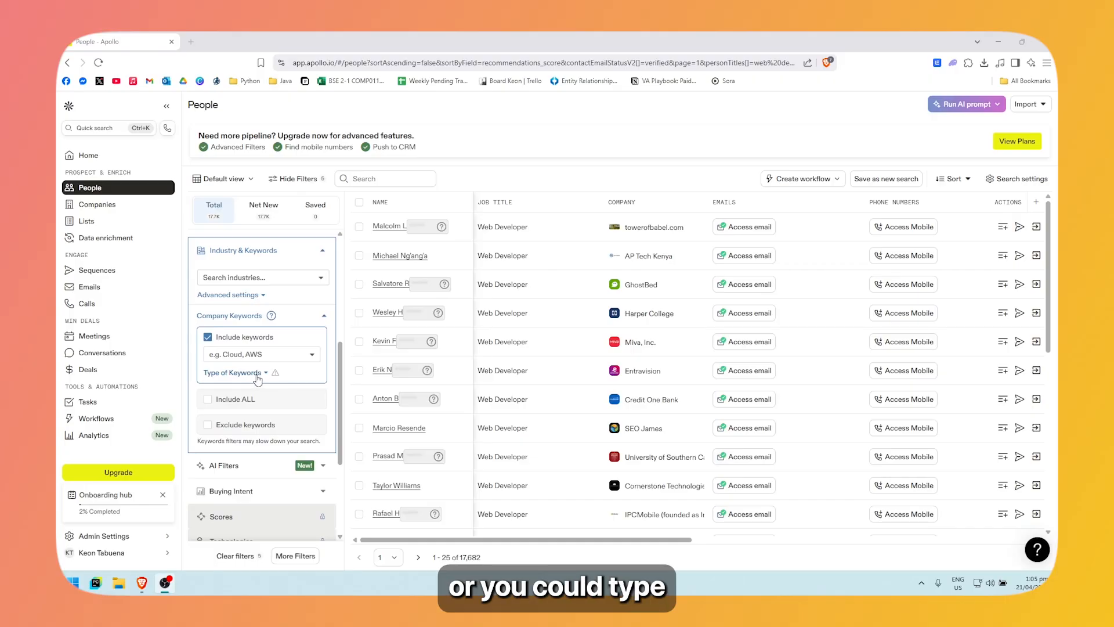
left_click(256, 378)
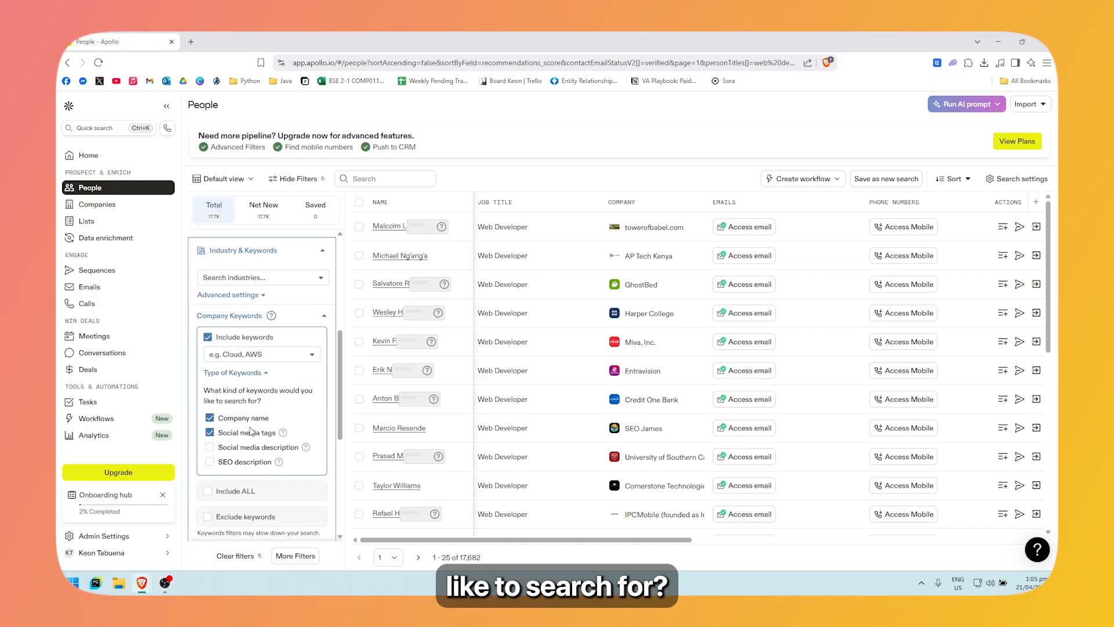
scroll(242, 424, "down", 1)
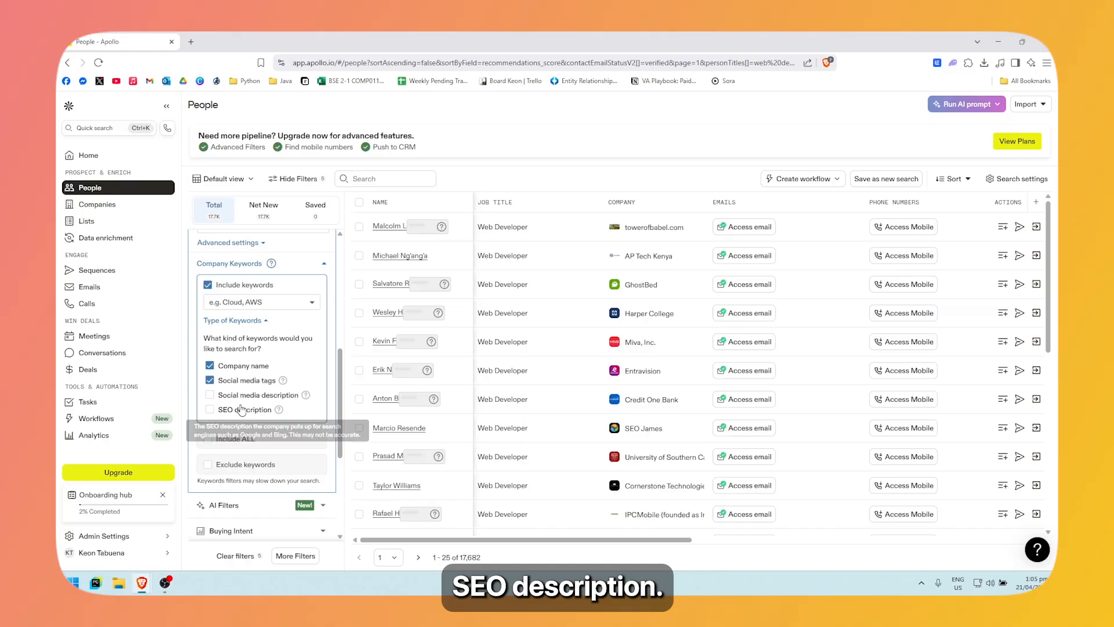
mouse_move(283, 381)
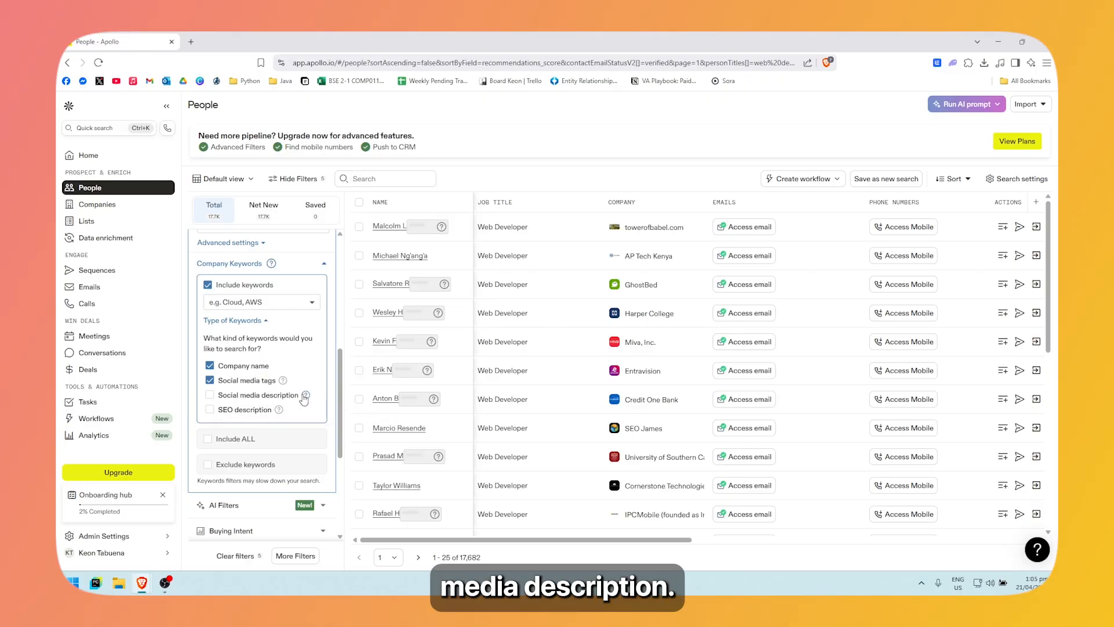
mouse_move(309, 399)
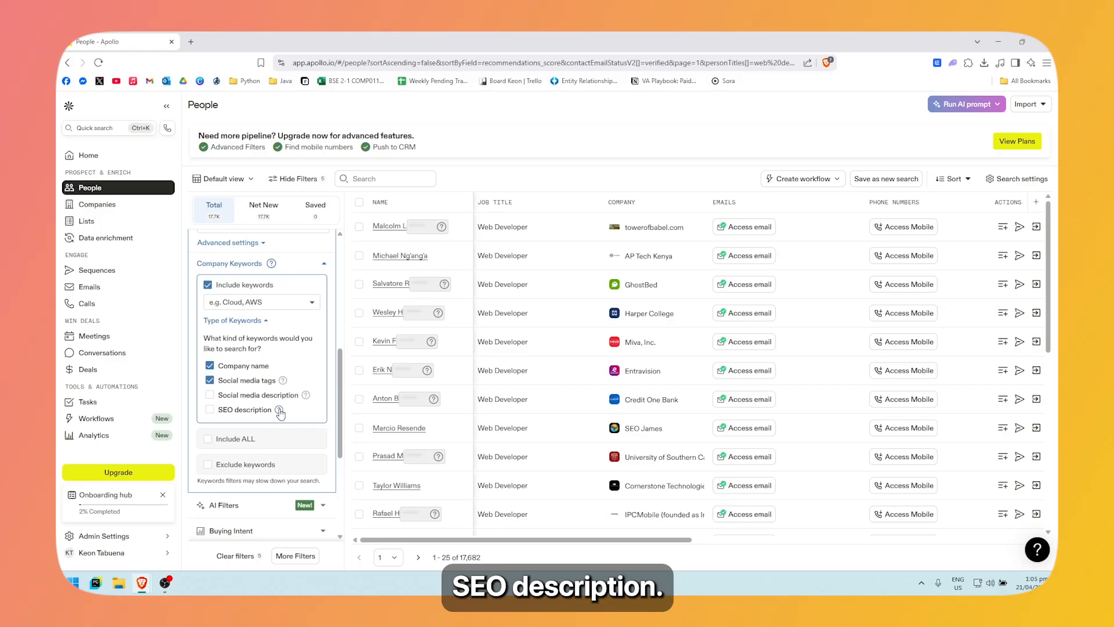
mouse_move(280, 411)
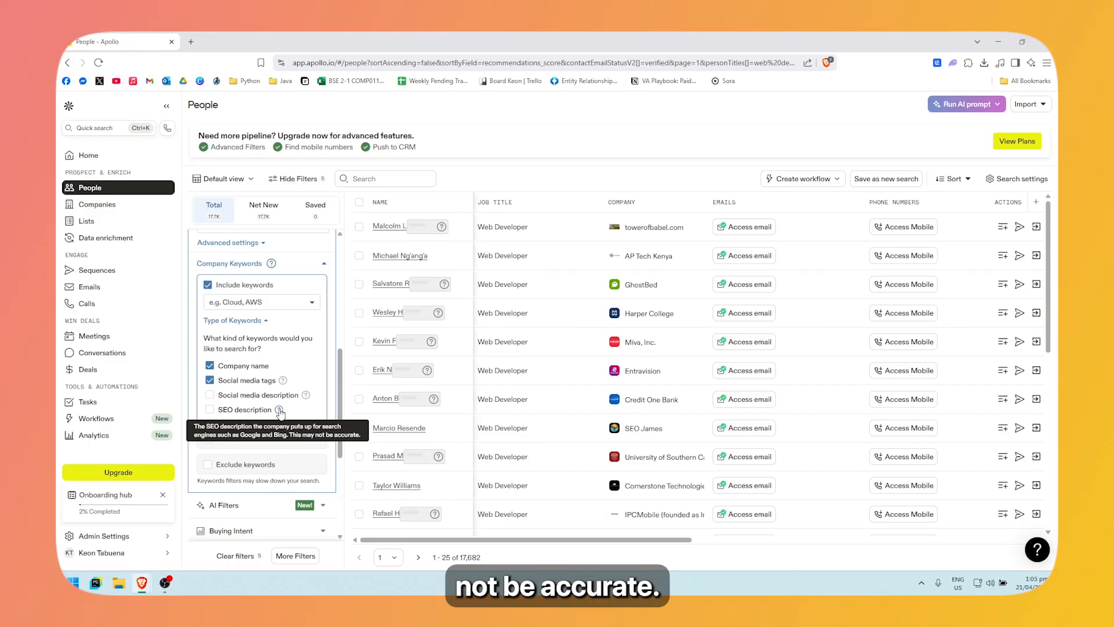
left_click(323, 263)
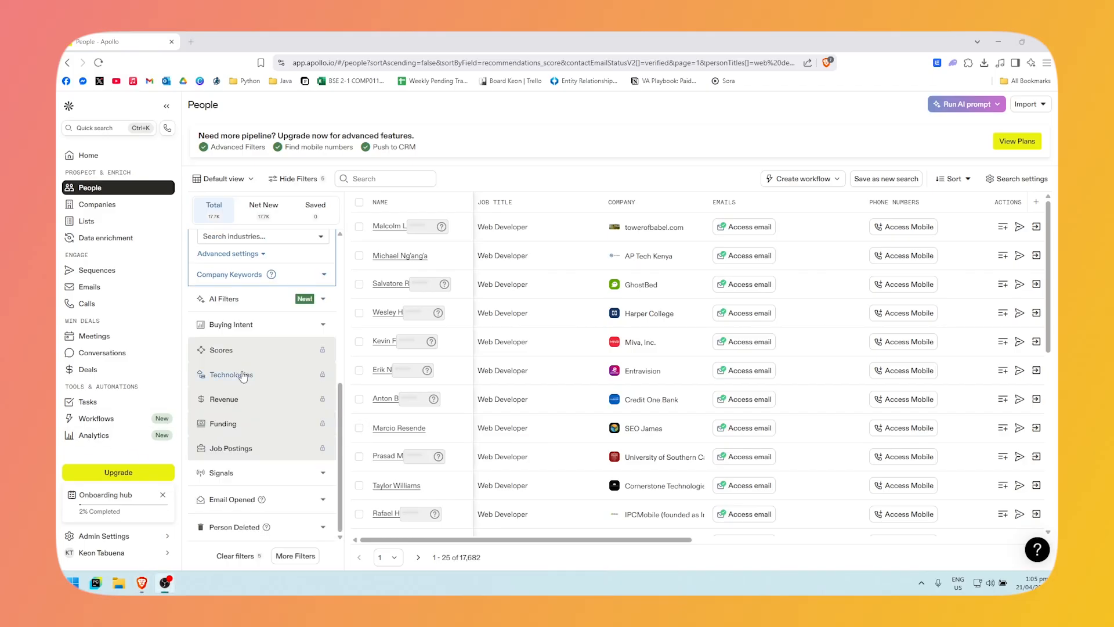
Review the AI Filters section and the available ways to run an AI prompt, and collapse the section.
left_click(328, 303)
scroll(301, 360, "up", 1)
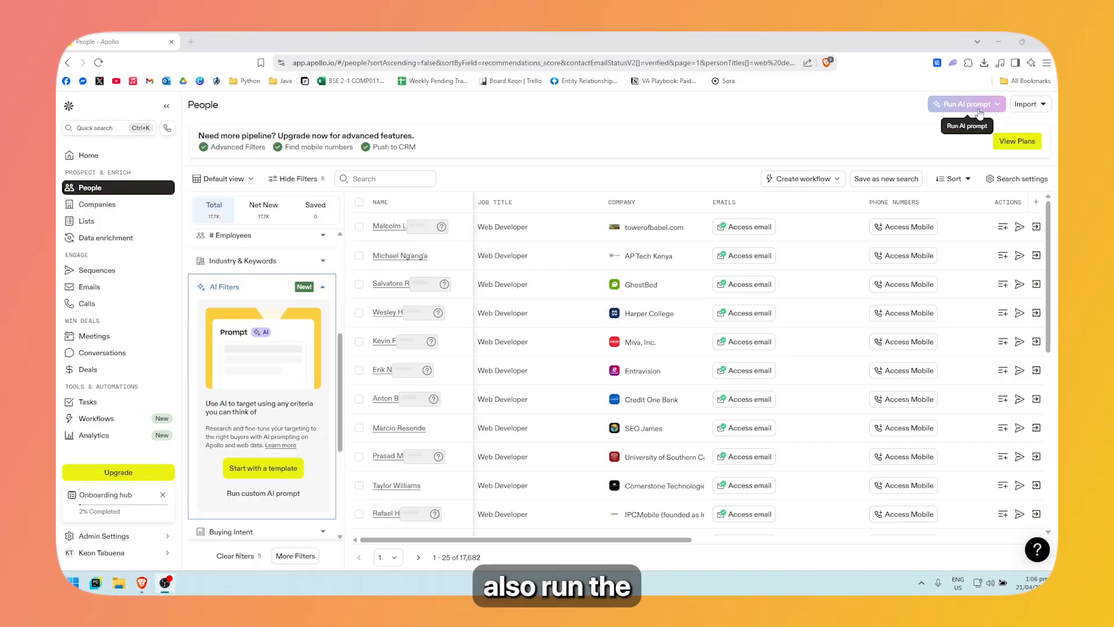
left_click(999, 106)
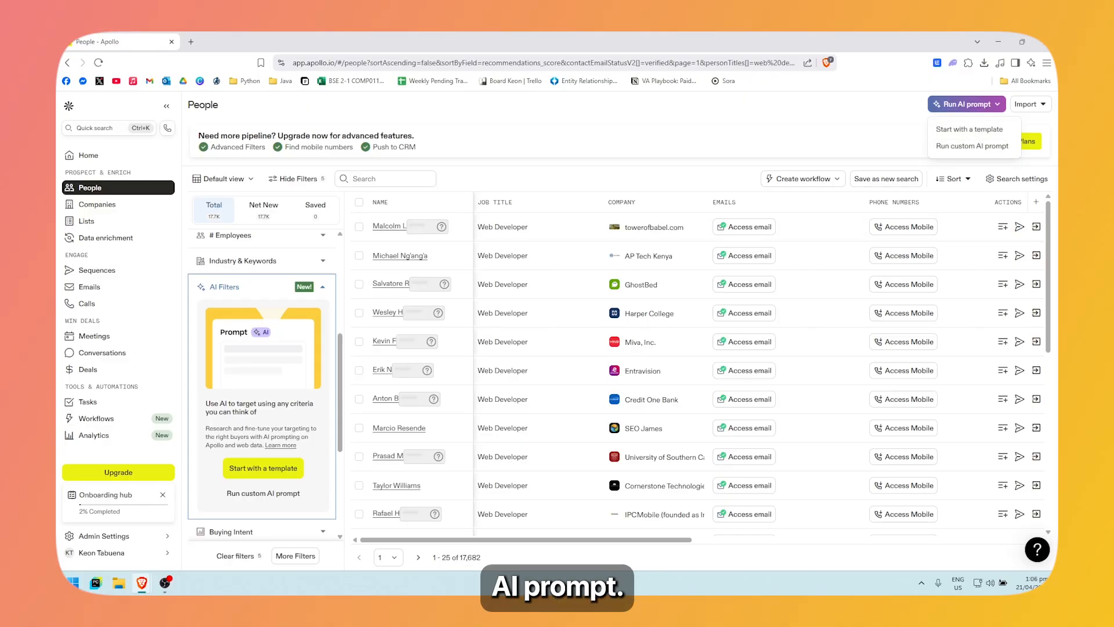
left_click(322, 287)
Read what the Buying Intent filter offers for finding interested companies, and collapse it.
left_click(323, 323)
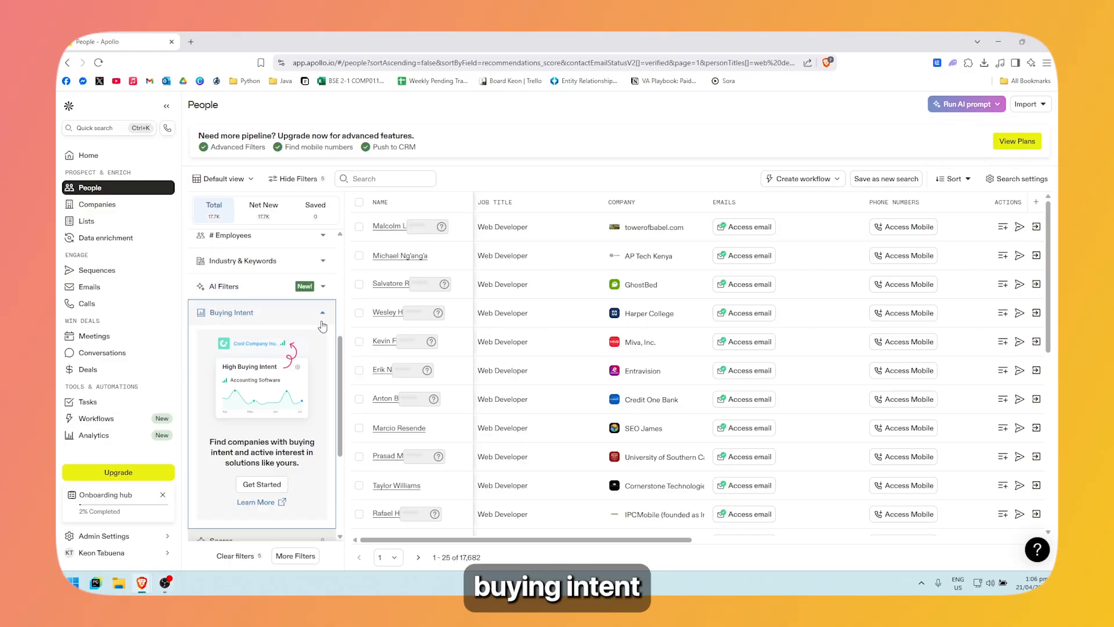
scroll(292, 346, "down", 3)
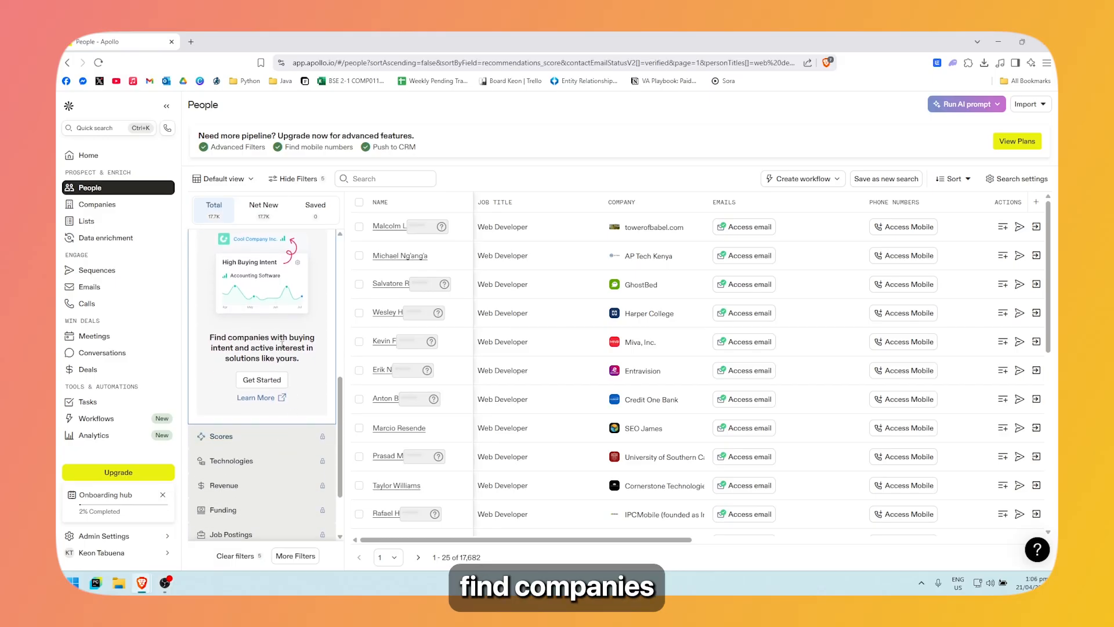
scroll(293, 393, "up", 2)
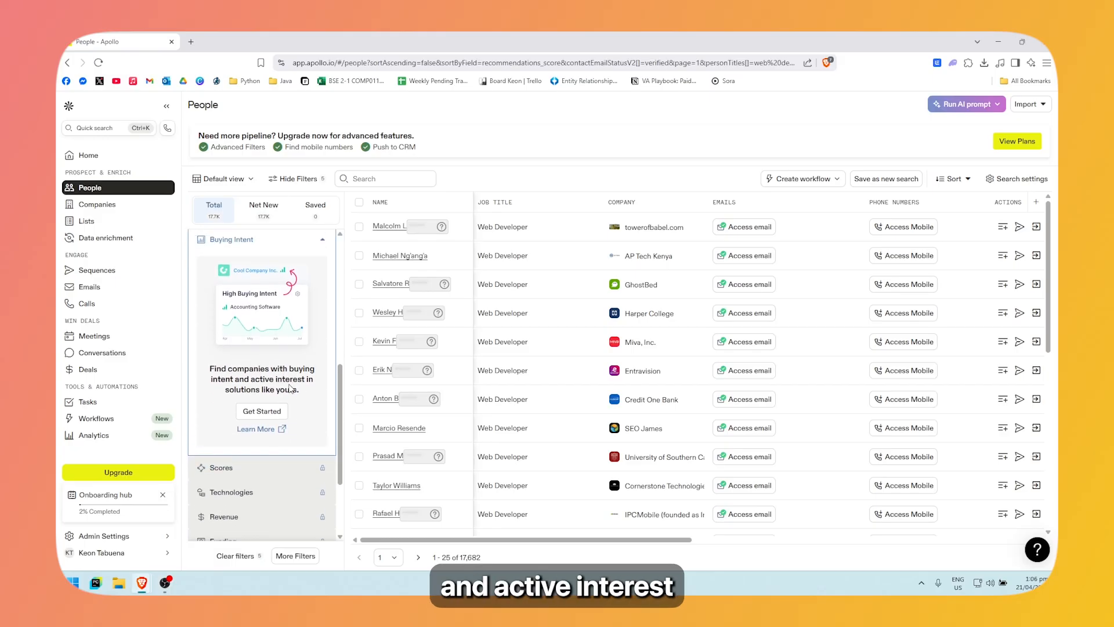
left_click(323, 260)
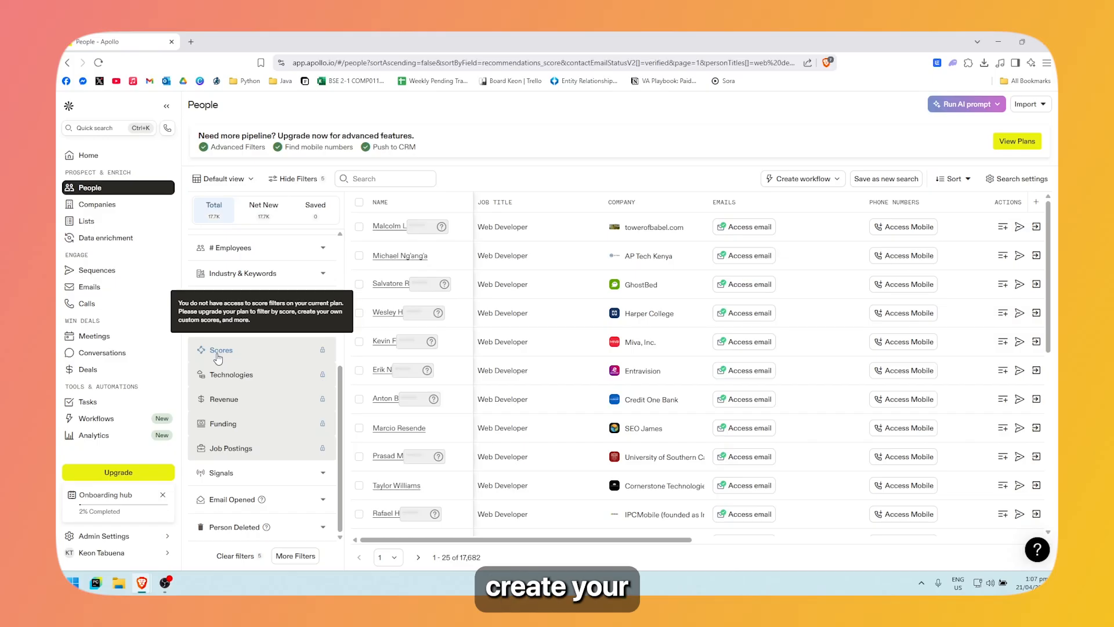
Read the descriptions of the locked filters from Technologies to Job Postings, and review the options of the Signals filter.
mouse_move(247, 384)
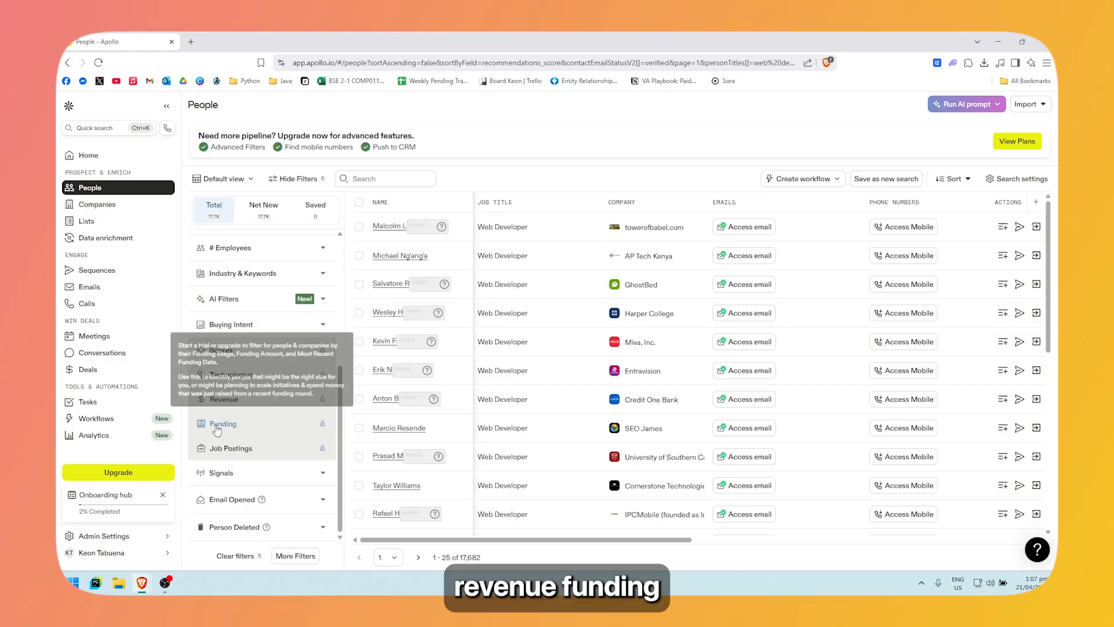
mouse_move(223, 453)
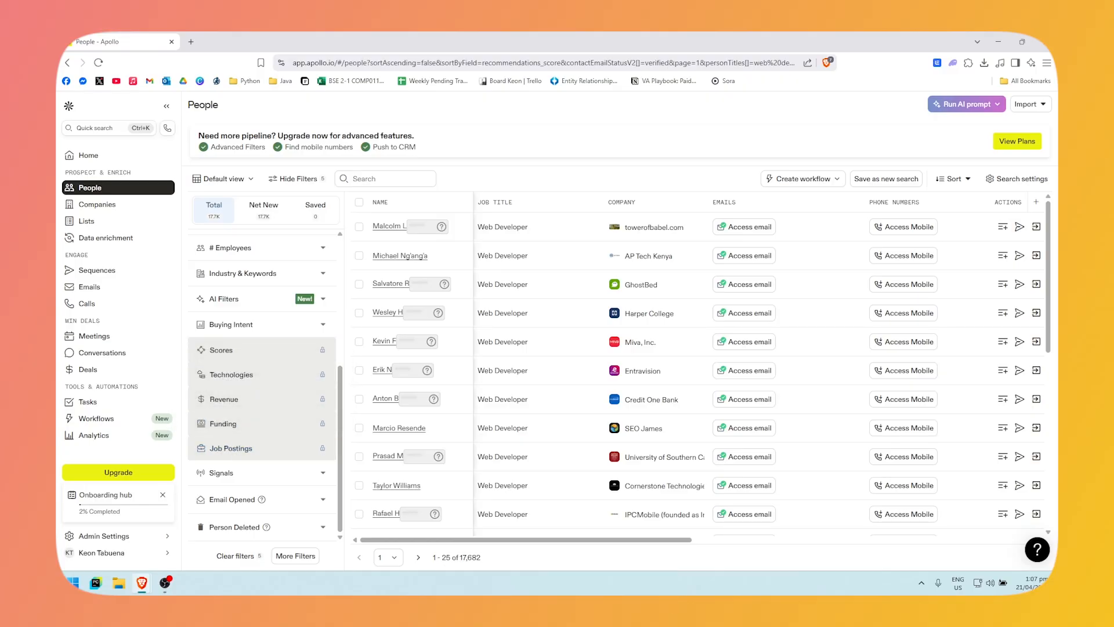
left_click(323, 475)
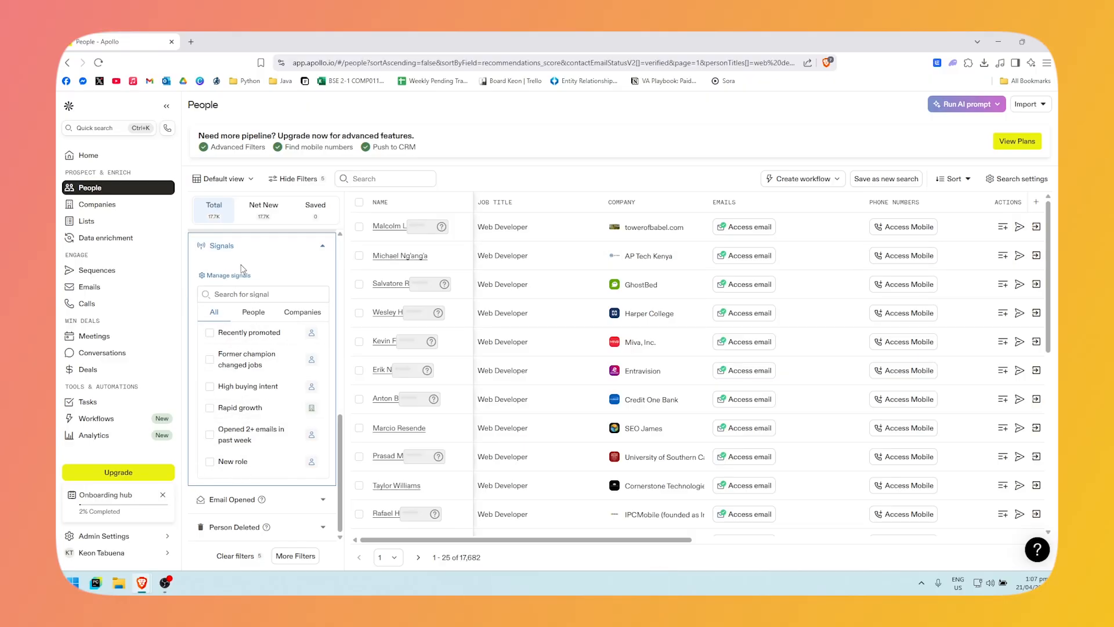
left_click(325, 246)
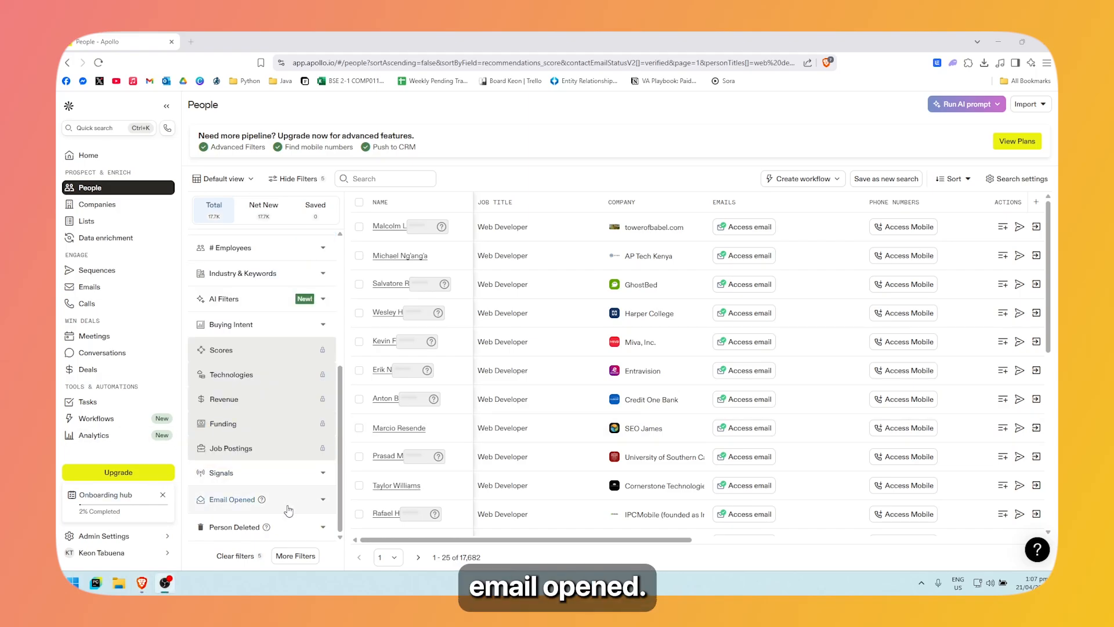
Try filtering for people who opened an email at least 2 times, and begin setting the start date for the last opening.
left_click(322, 526)
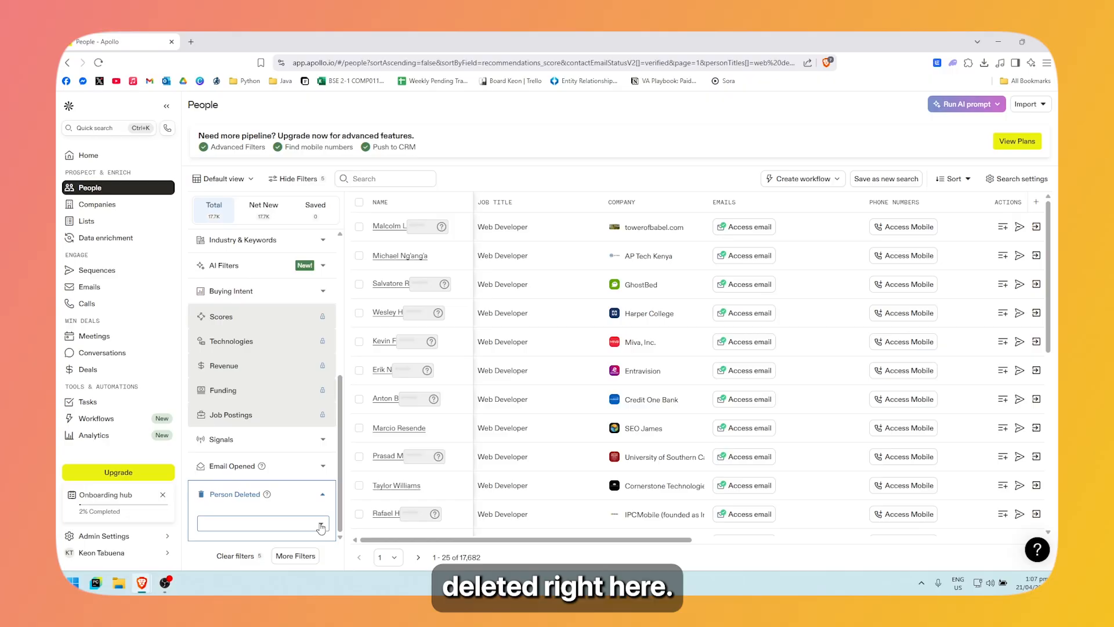
left_click(323, 466)
left_click(264, 428)
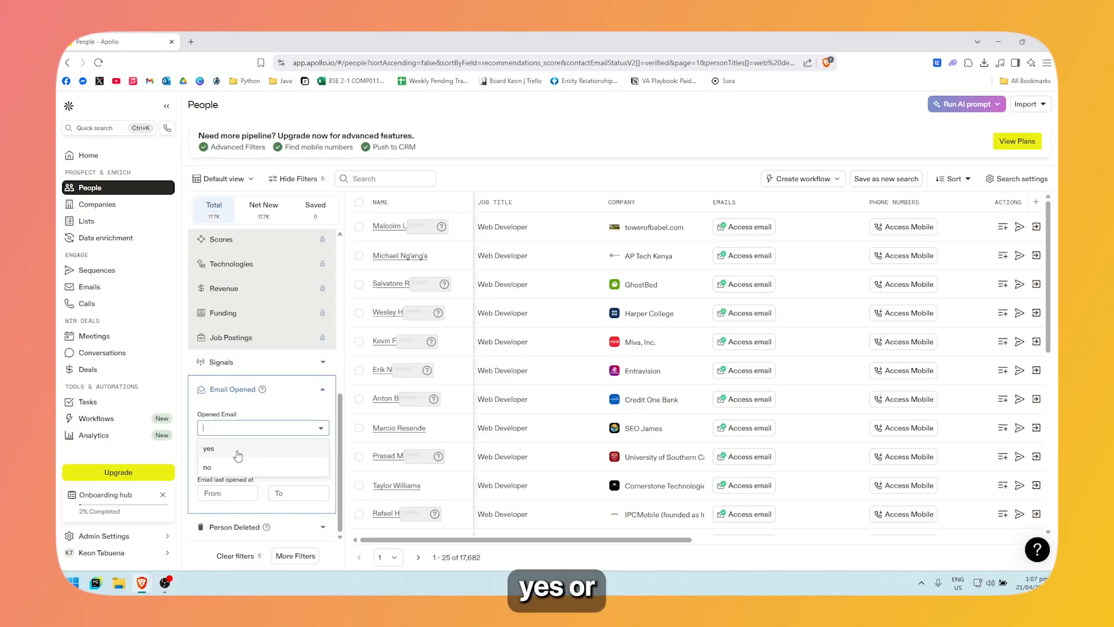
left_click(237, 449)
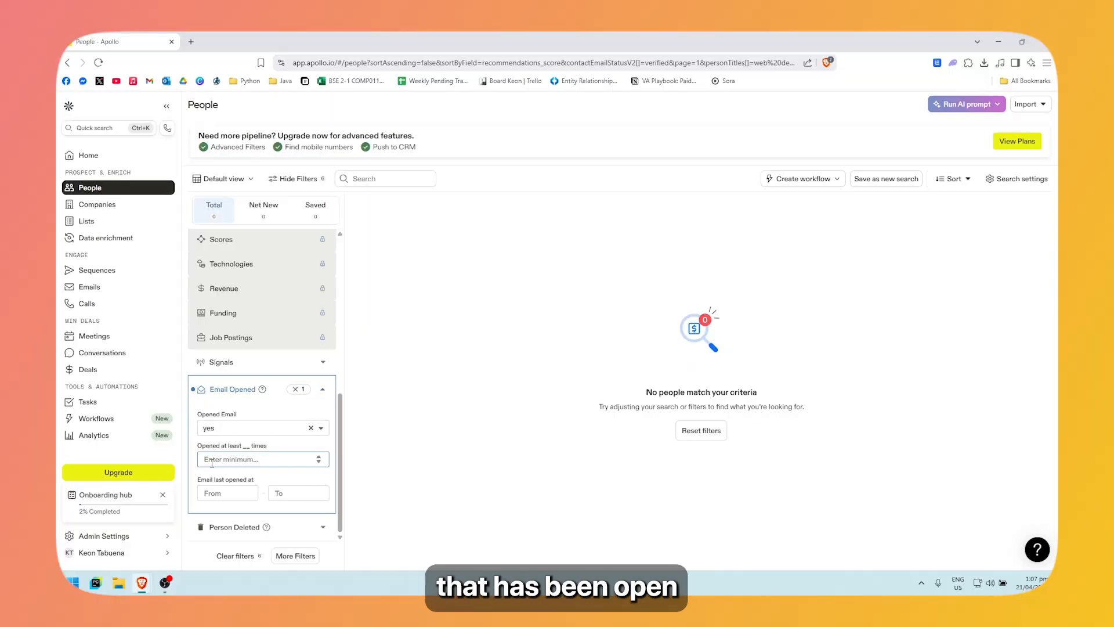
left_click(212, 463)
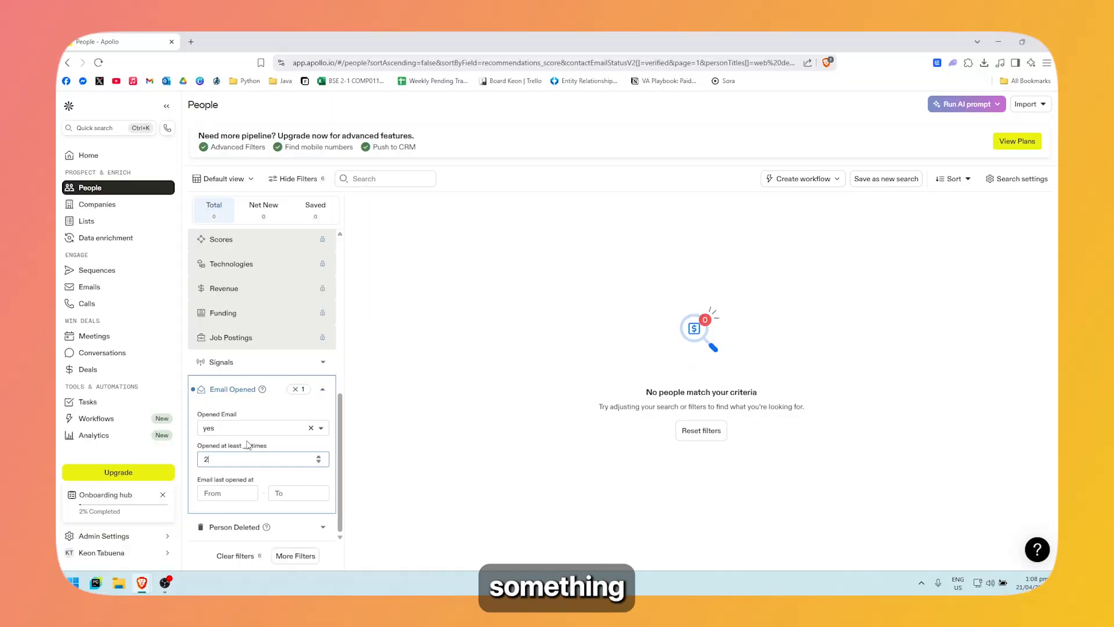
left_click(237, 490)
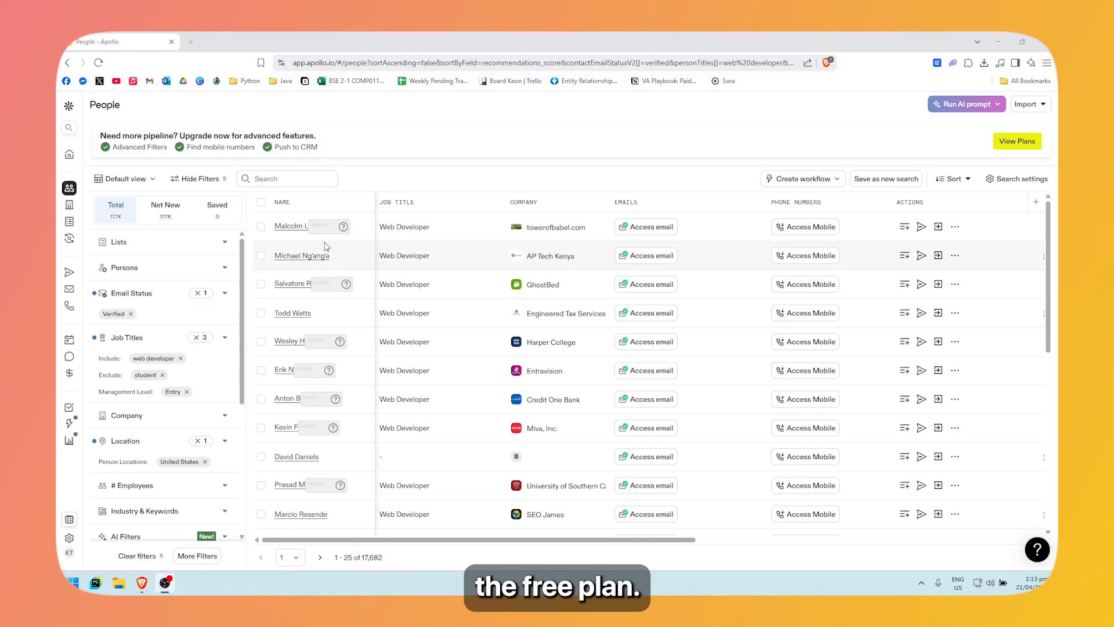
Look through the web developer leads and check why some names are partly hidden on the free plan.
mouse_move(334, 229)
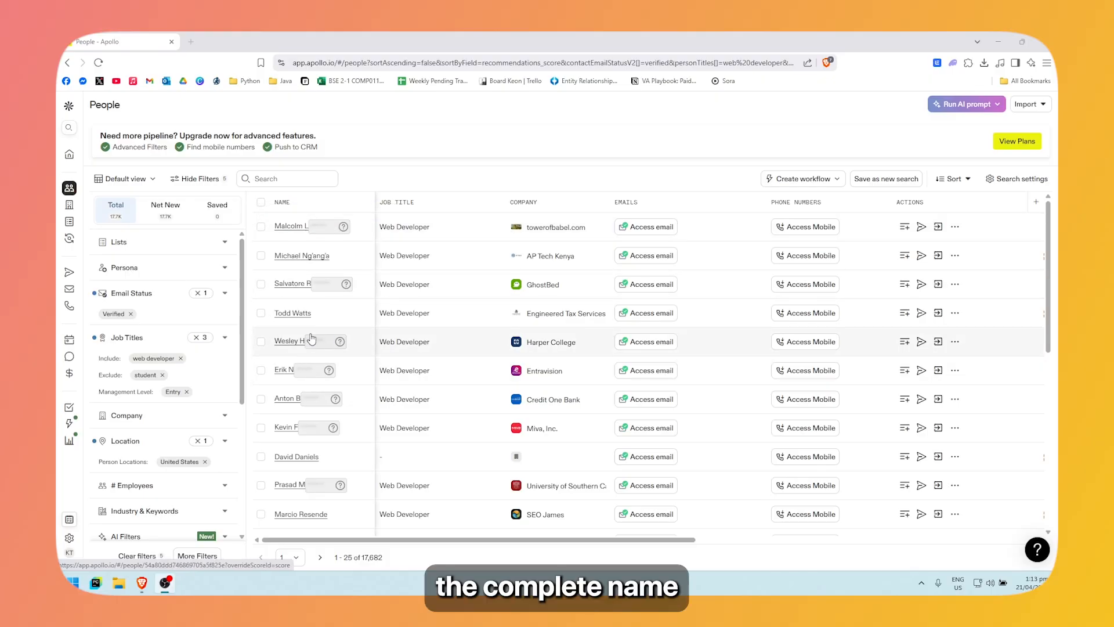
scroll(310, 348, "down", 3)
scroll(296, 393, "up", 4)
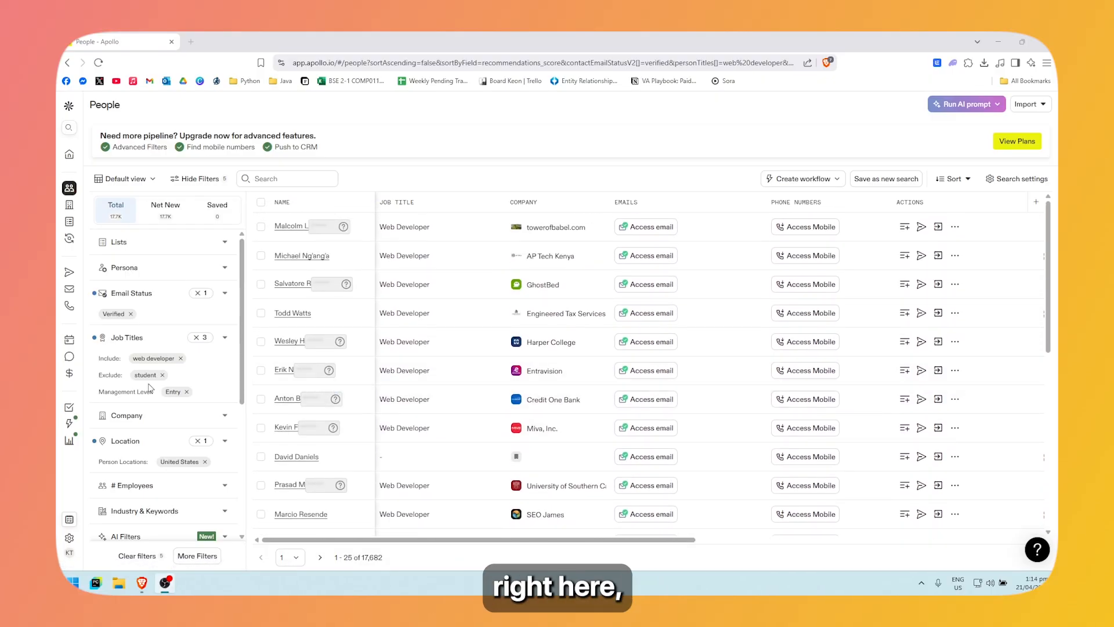
mouse_move(328, 398)
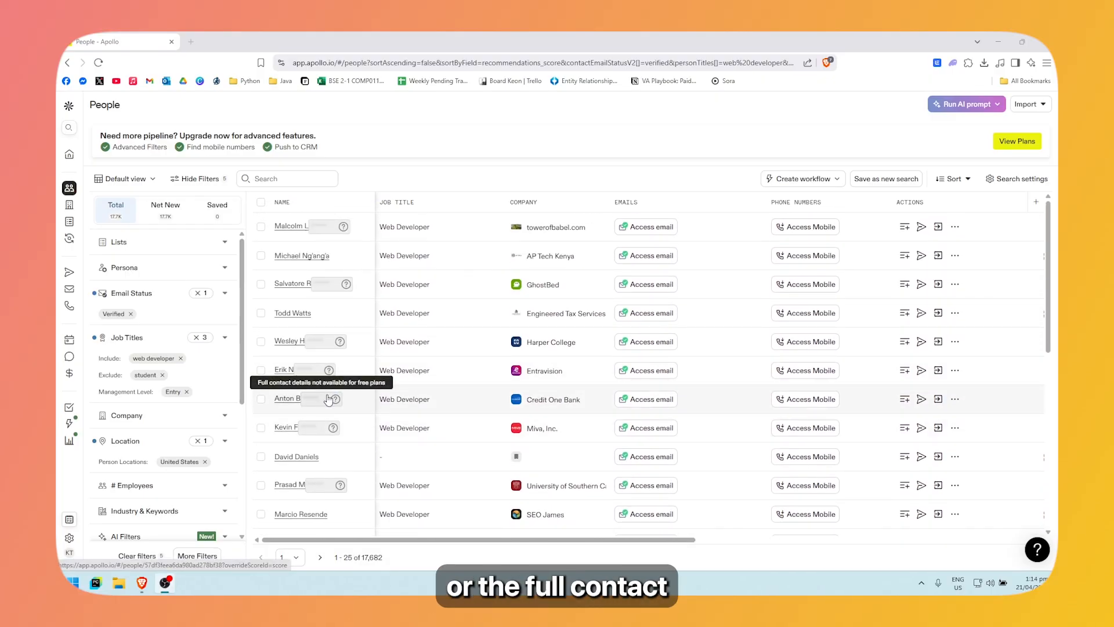
scroll(348, 359, "down", 5)
scroll(390, 327, "up", 5)
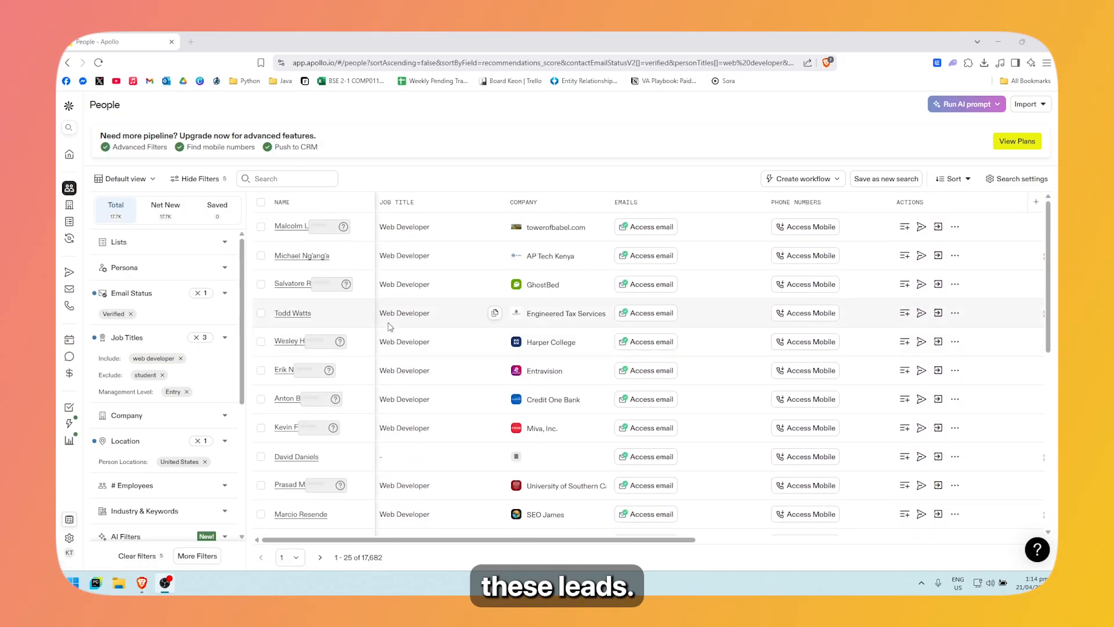
scroll(458, 405, "down", 5)
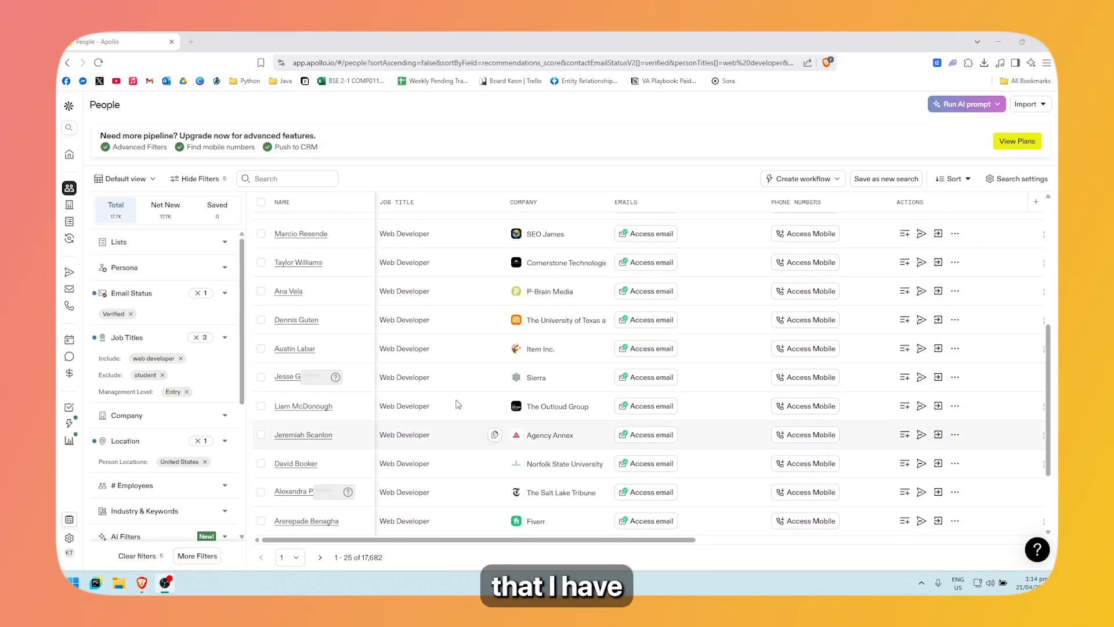
scroll(458, 404, "up", 5)
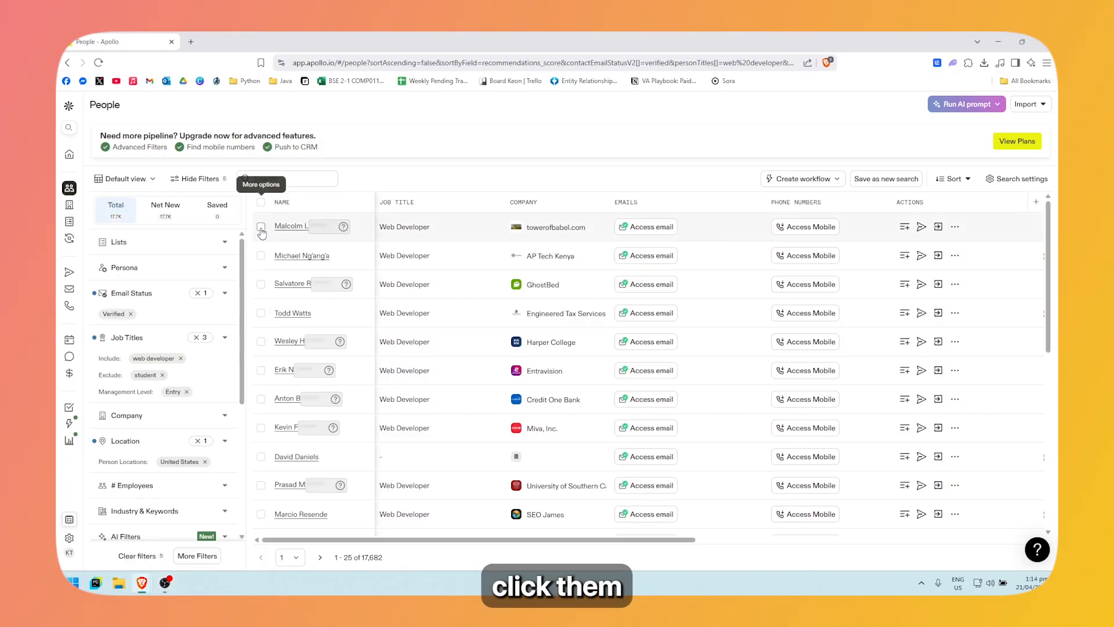
Select 25 people from the search results, with a maximum of 1 person per company.
left_click(261, 227)
left_click(261, 228)
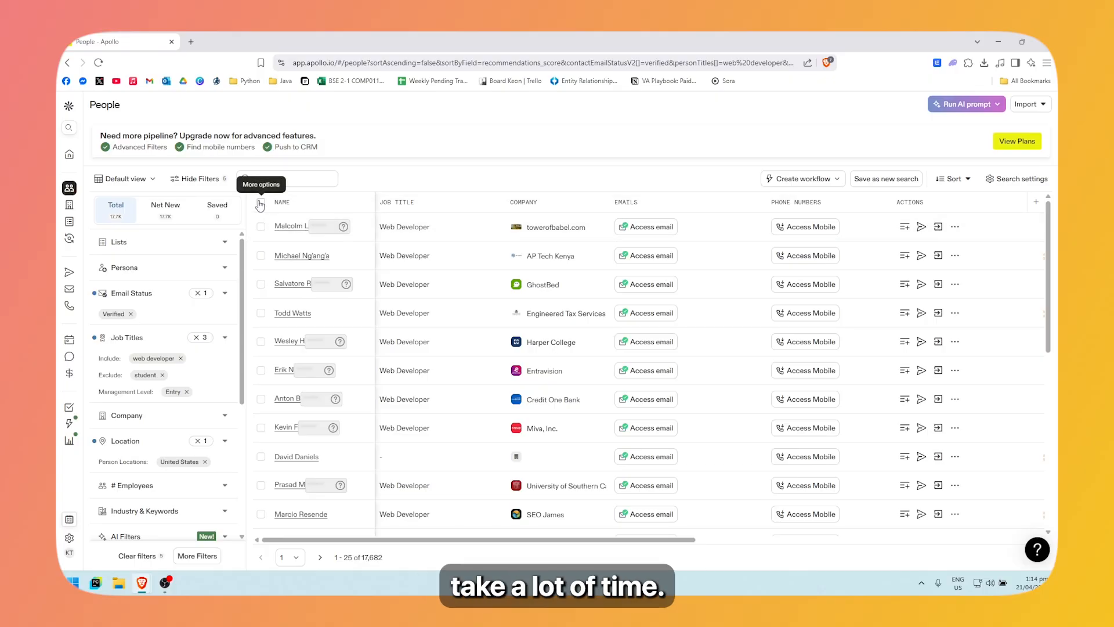
left_click(261, 203)
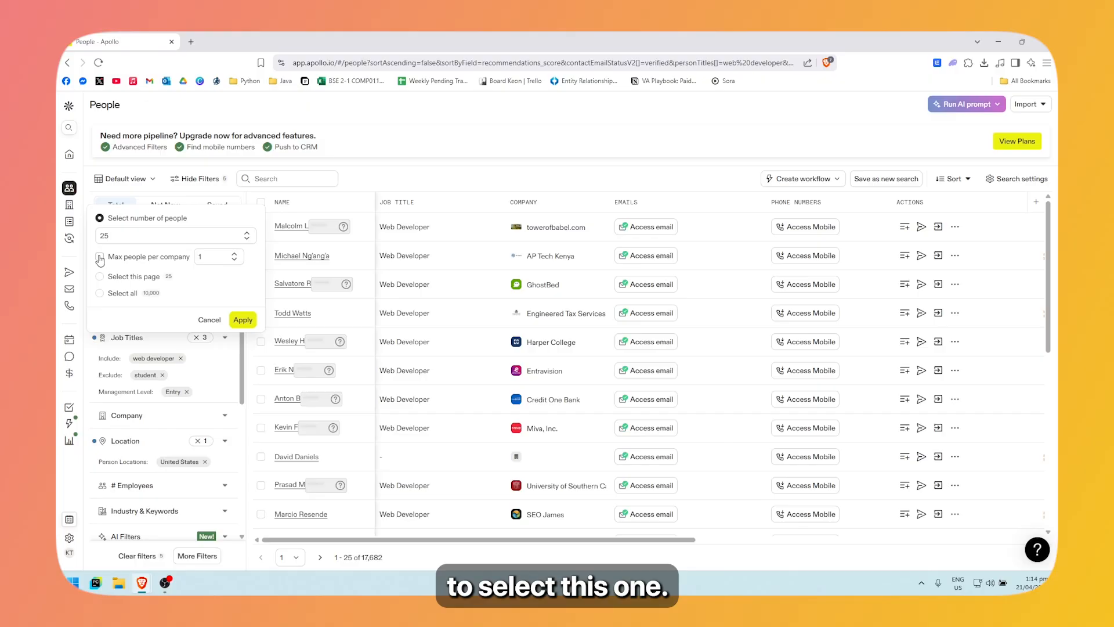
left_click(131, 237)
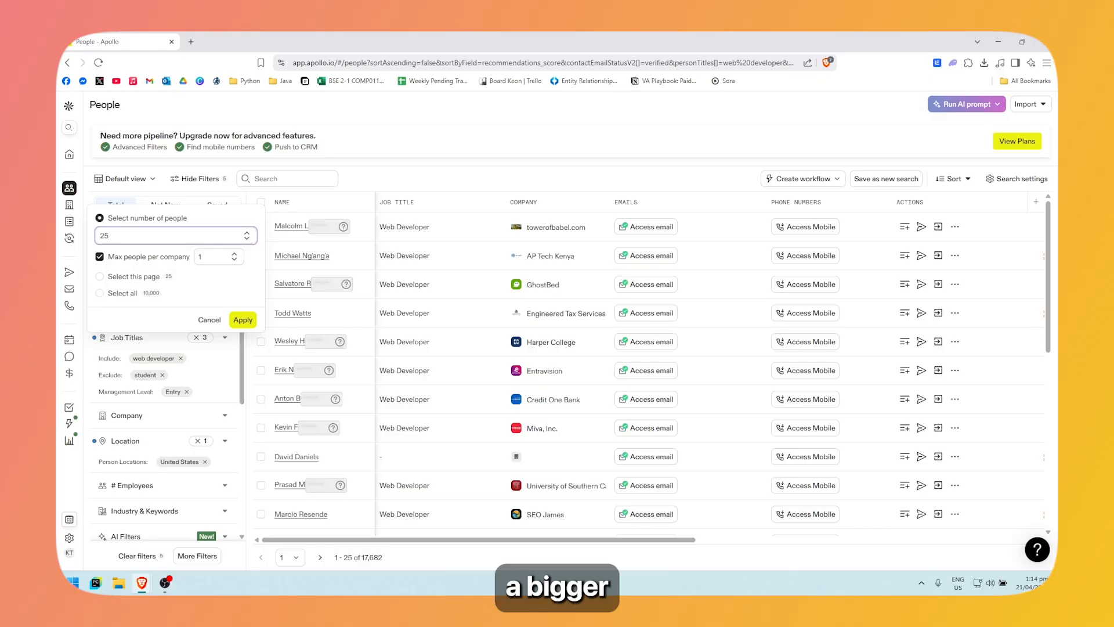
key("alt+Tab")
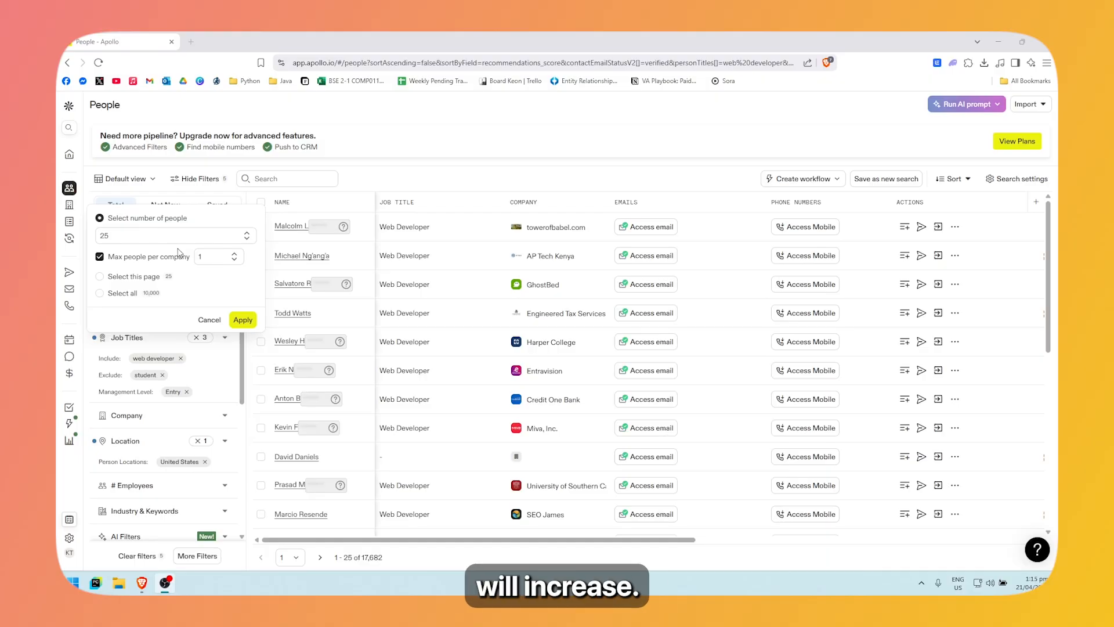
left_click(213, 237)
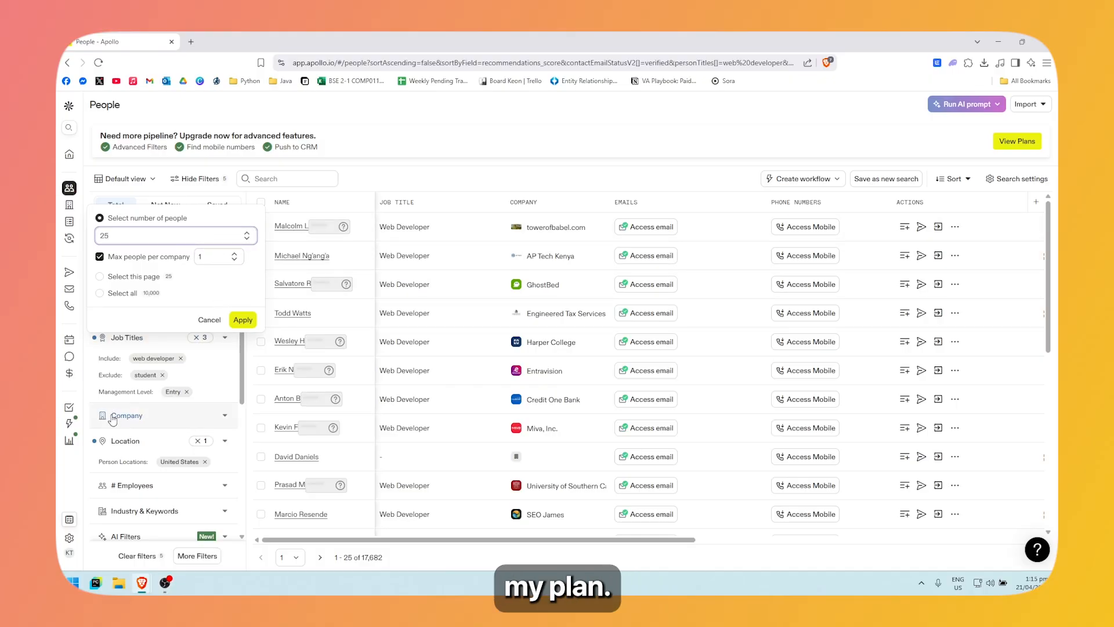
left_click(242, 320)
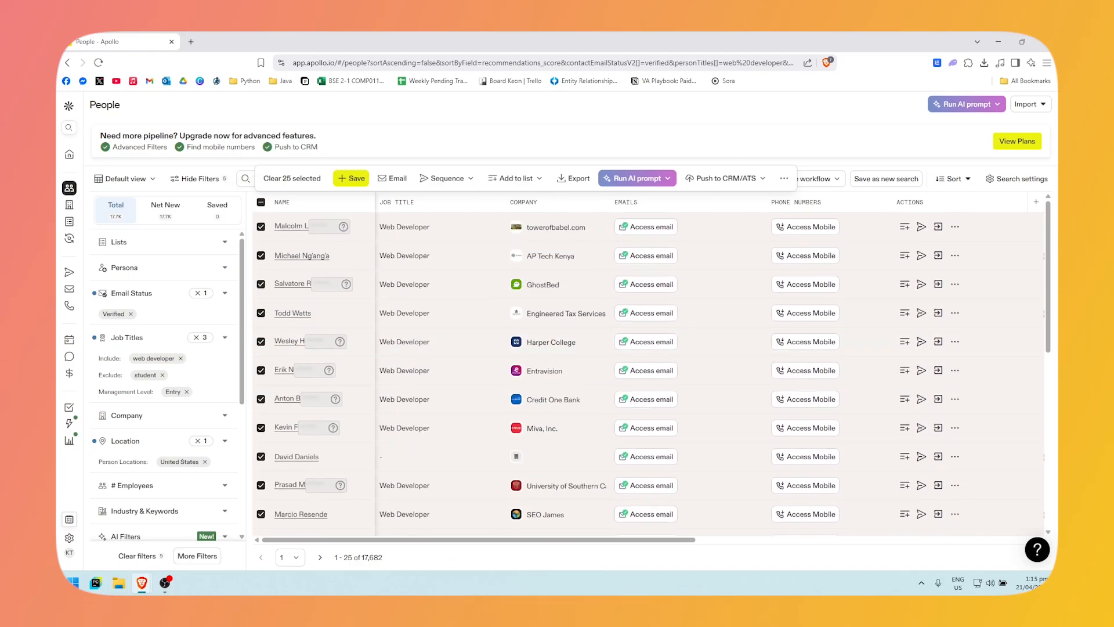
Review the sequence options for the selected leads, and open the email option, dismissing its Terms of Service agreement.
left_click(445, 180)
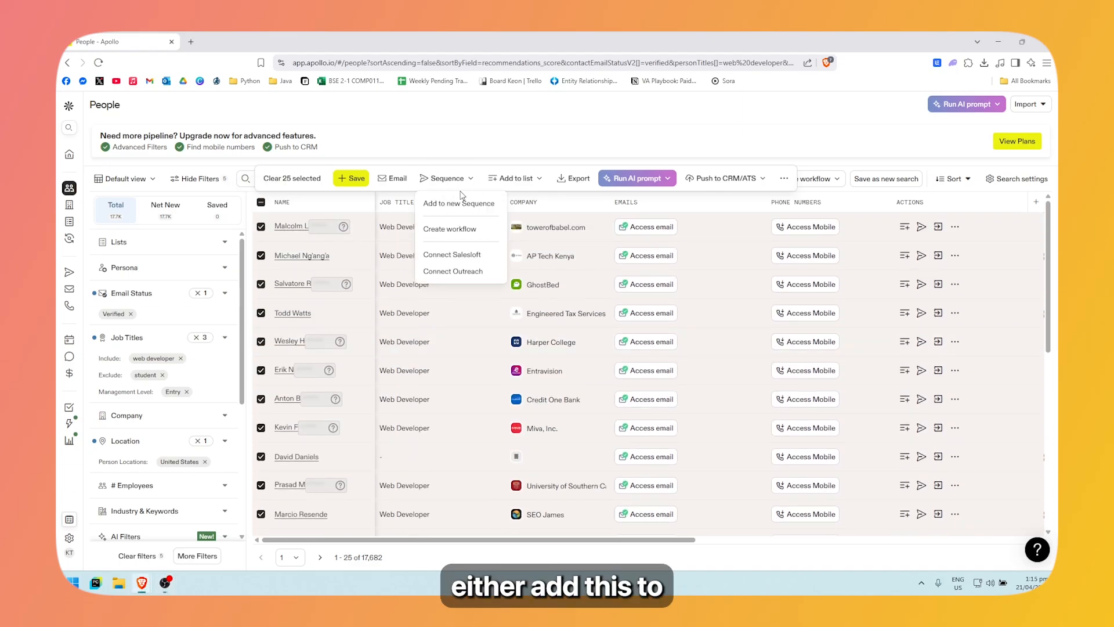
left_click(457, 180)
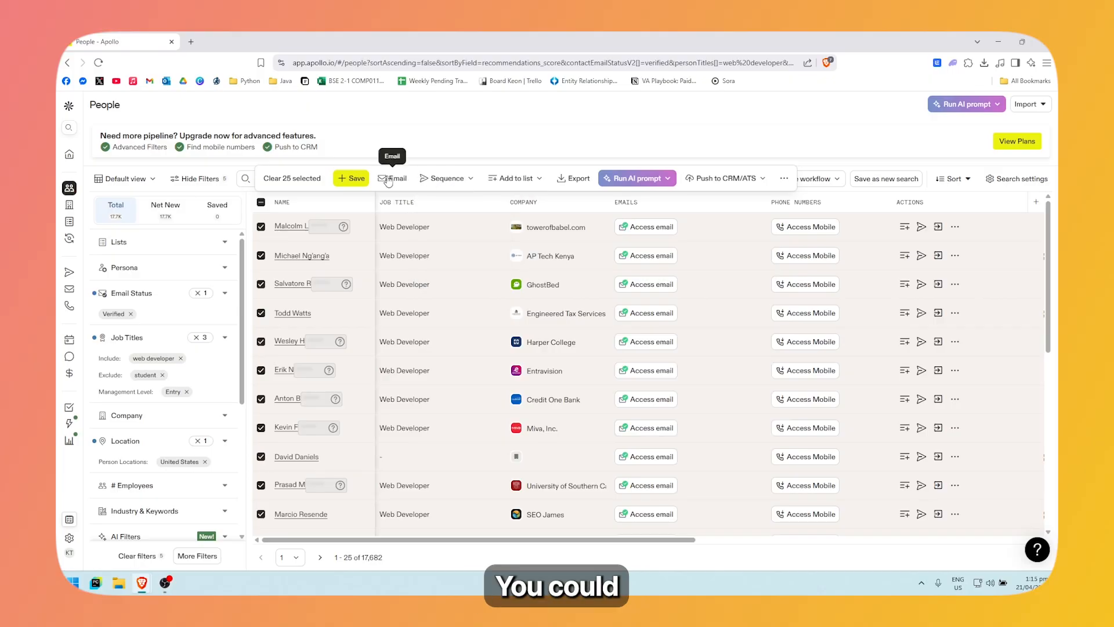
left_click(388, 180)
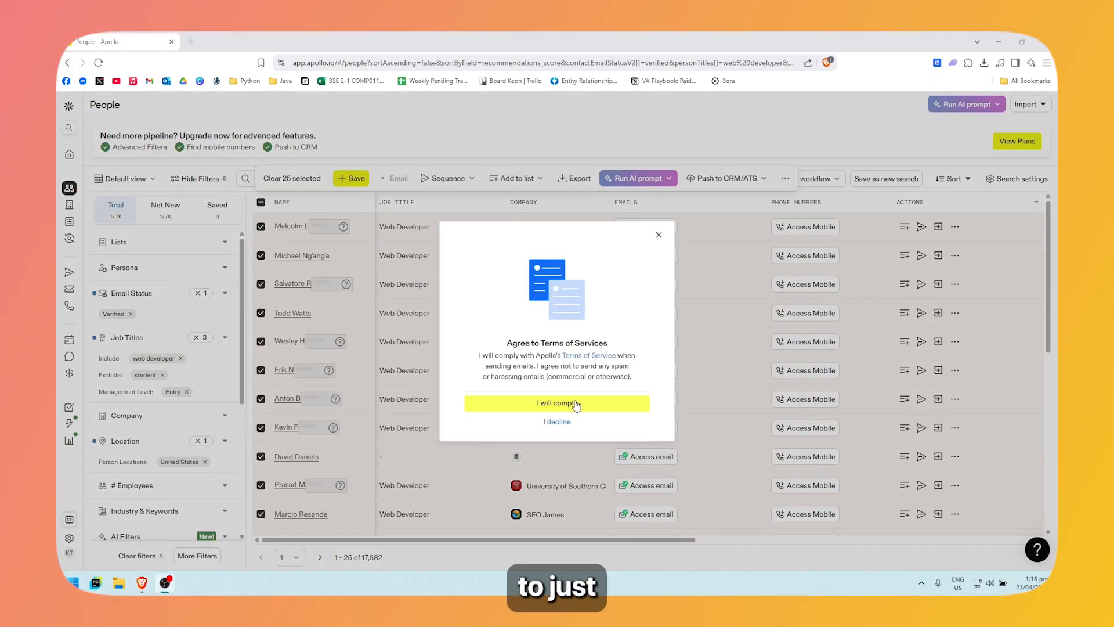
left_click(656, 235)
Start a new list for the selected leads and name it "Web Dev Test".
left_click(516, 179)
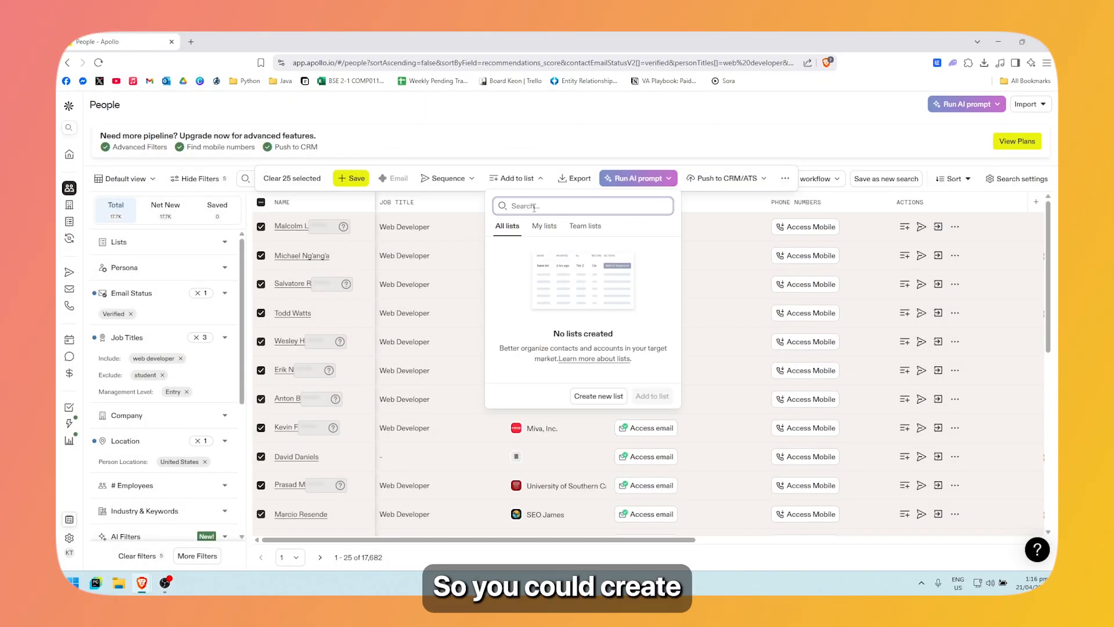
left_click(544, 226)
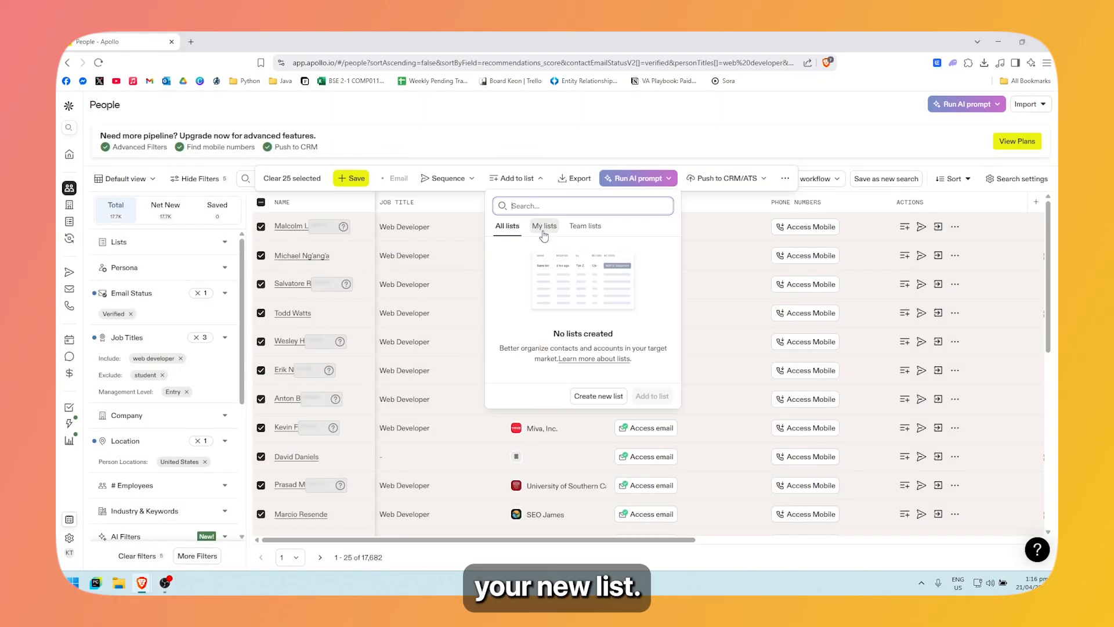
left_click(512, 227)
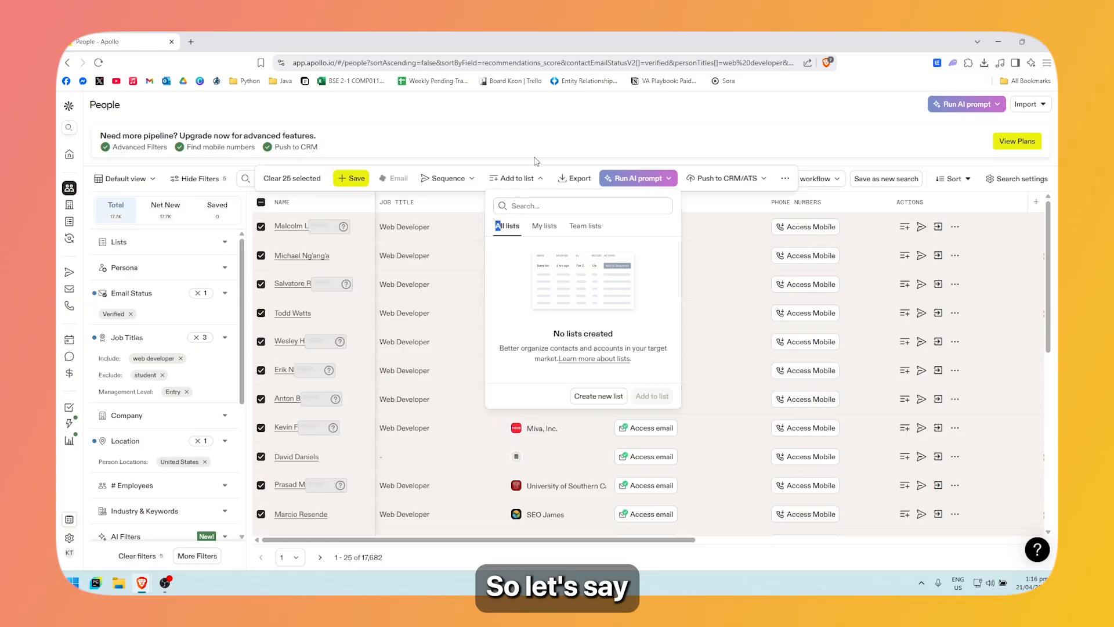
left_click(599, 396)
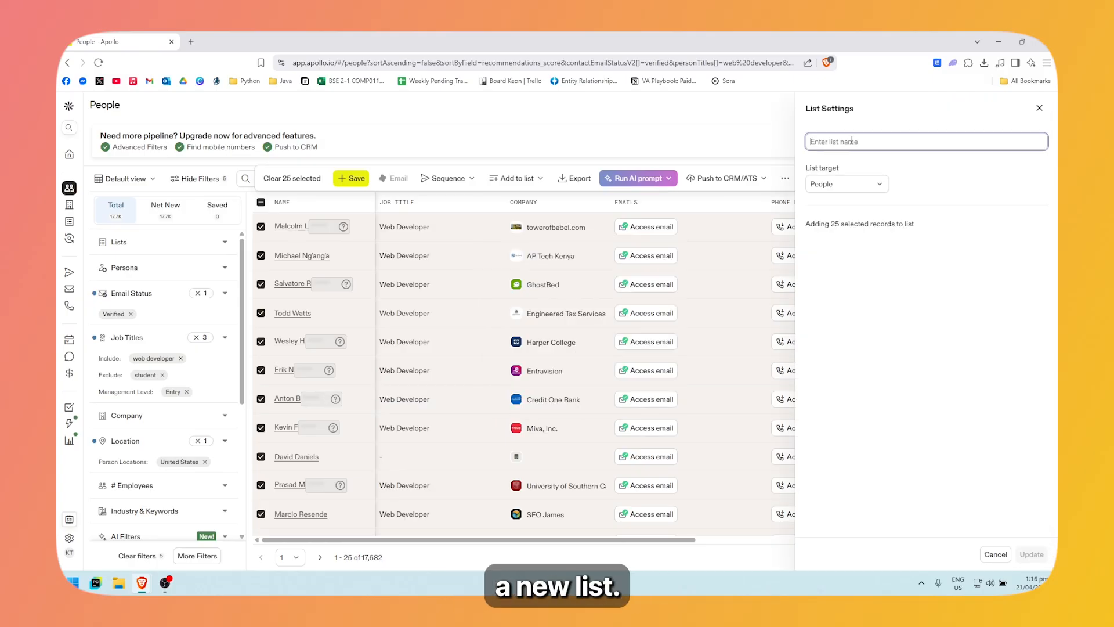
type("WE")
key("BackSpace")
type("e")
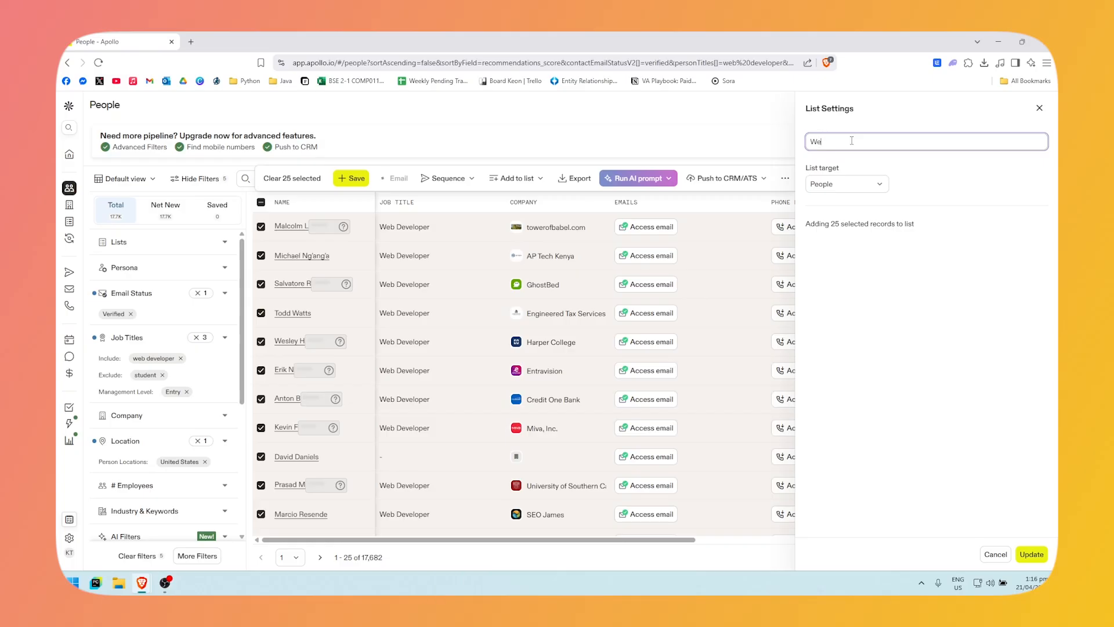
type("b Dev Test")
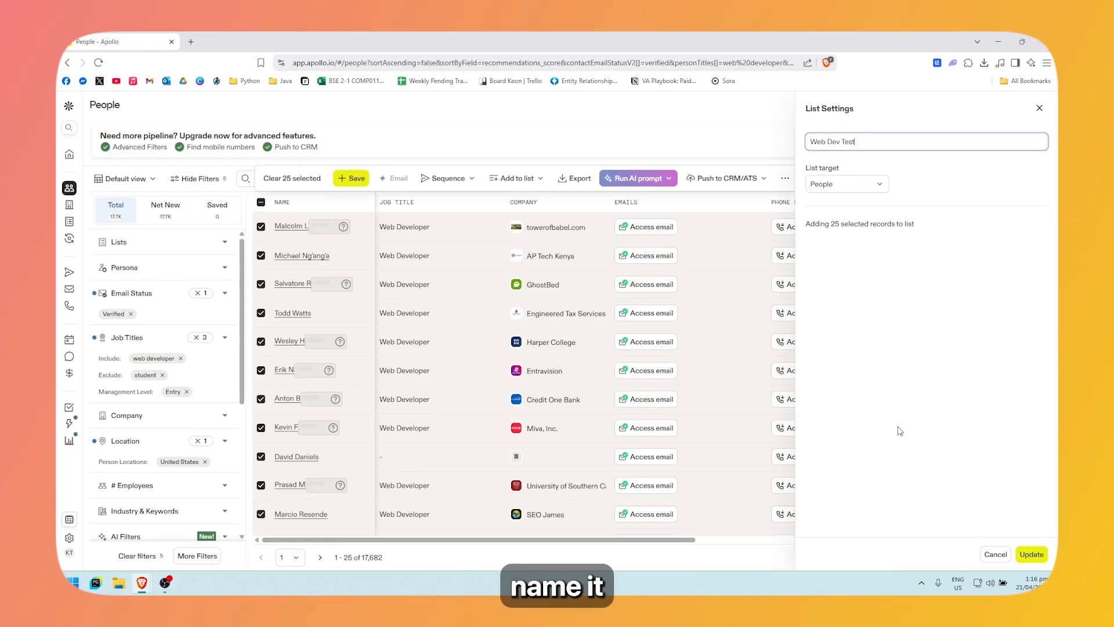
Save the list with People as its target, and agree to comply with the Terms of Service.
left_click(903, 419)
left_click(871, 187)
left_click(874, 187)
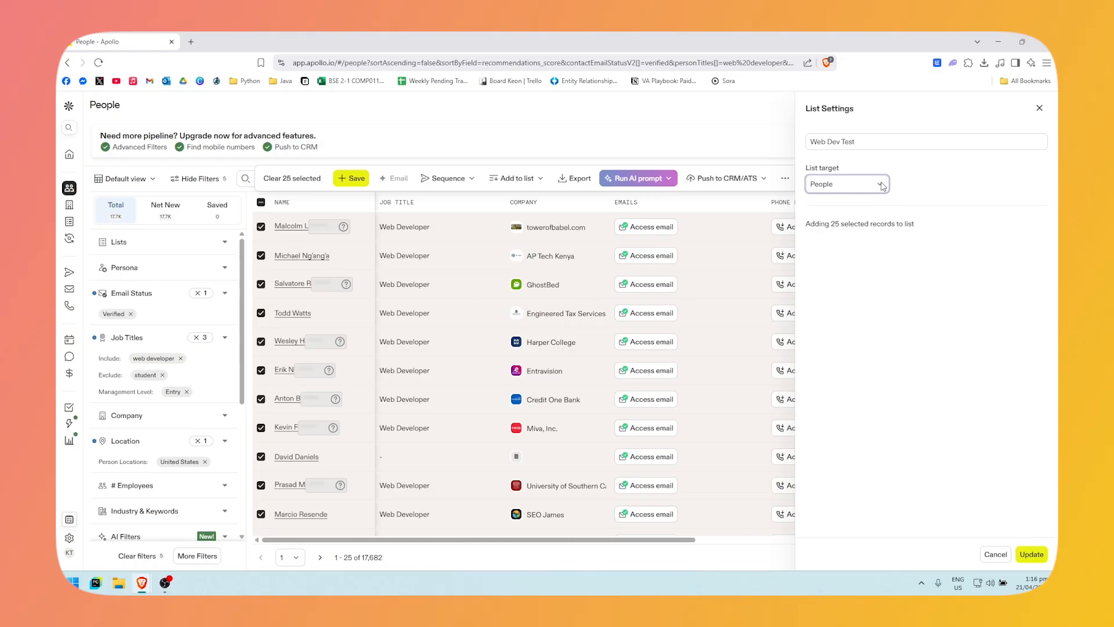
left_click(1030, 555)
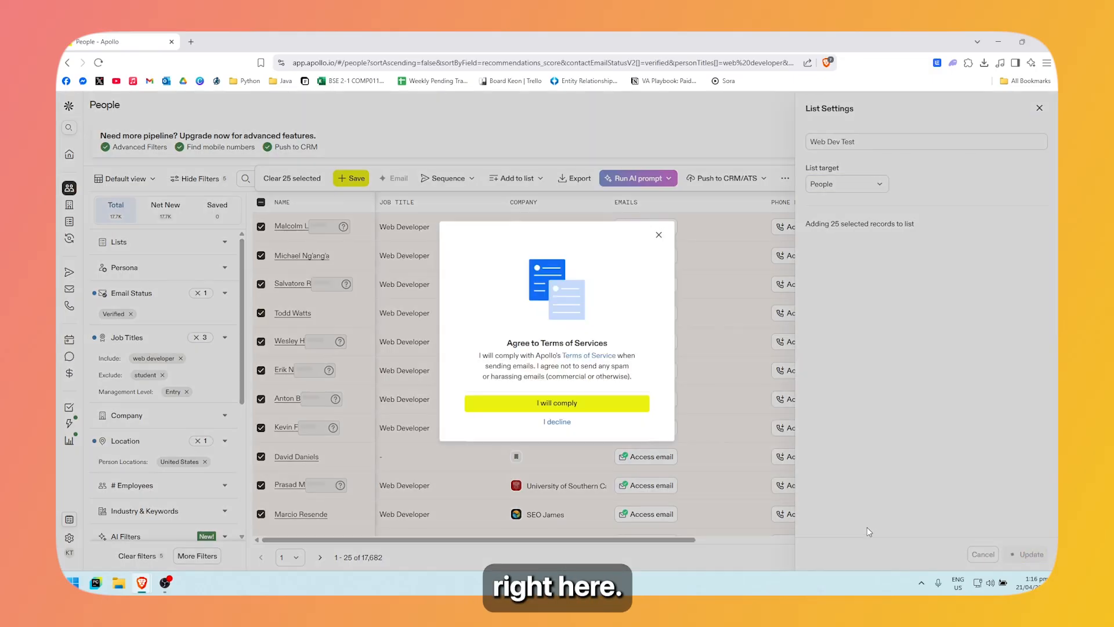
left_click(569, 403)
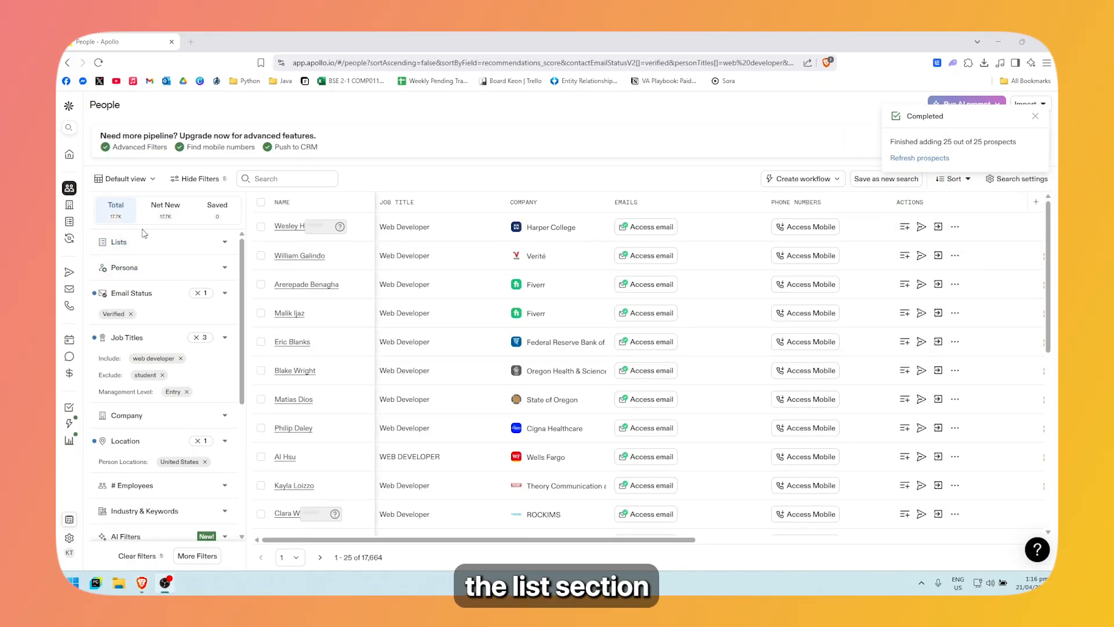
Filter the people by the Web Dev Test list and look through its leads and their emails.
left_click(224, 243)
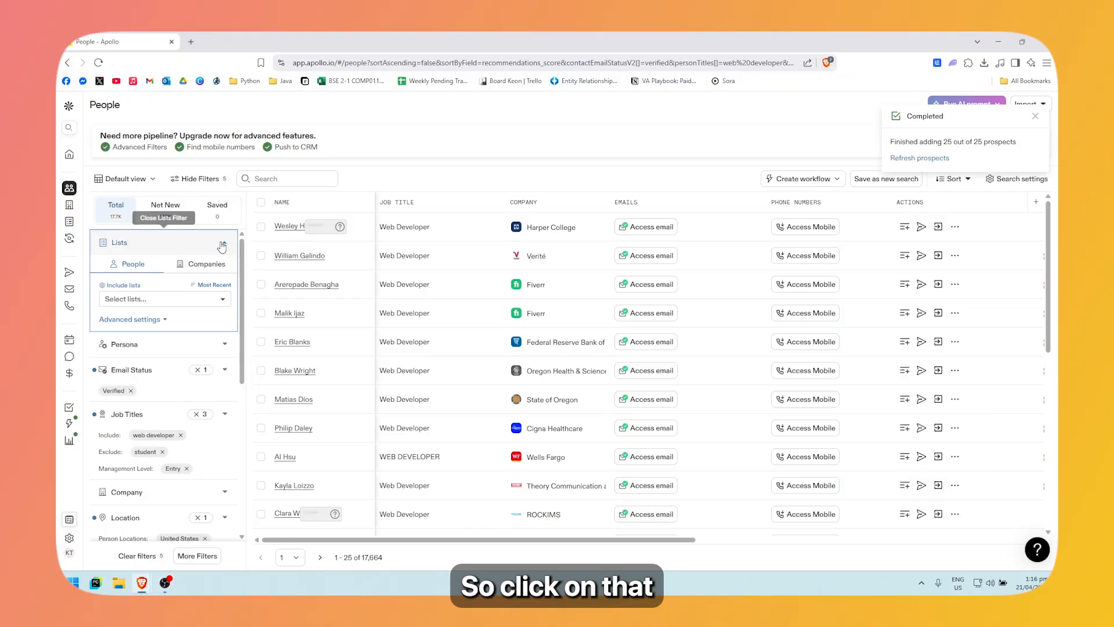
left_click(210, 300)
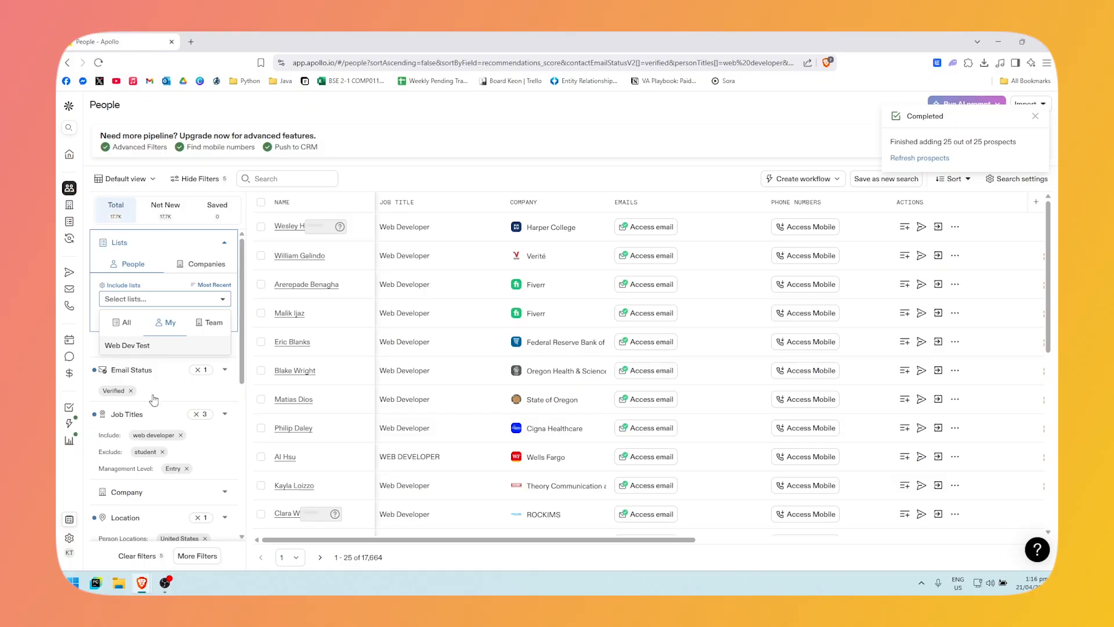
left_click(145, 346)
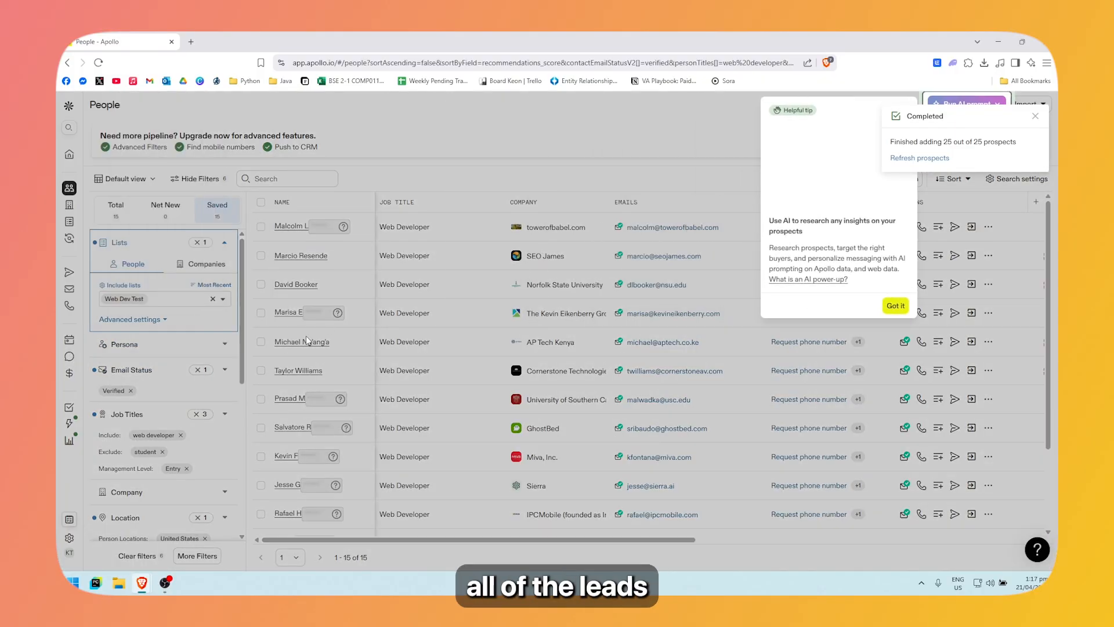
left_click(902, 322)
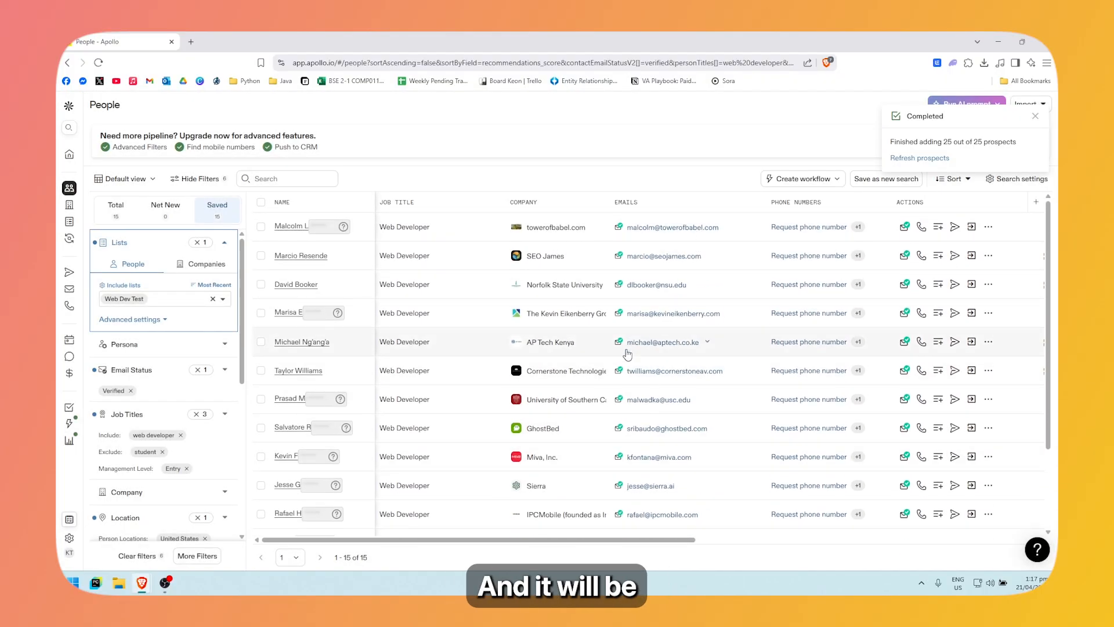
scroll(627, 354, "down", 4)
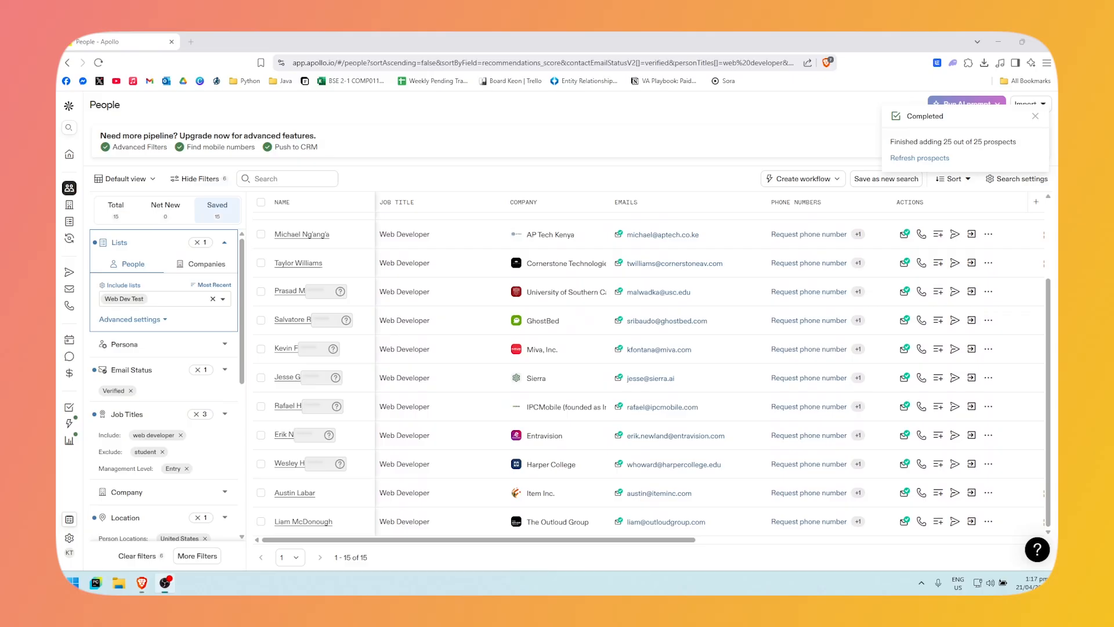
scroll(627, 354, "up", 4)
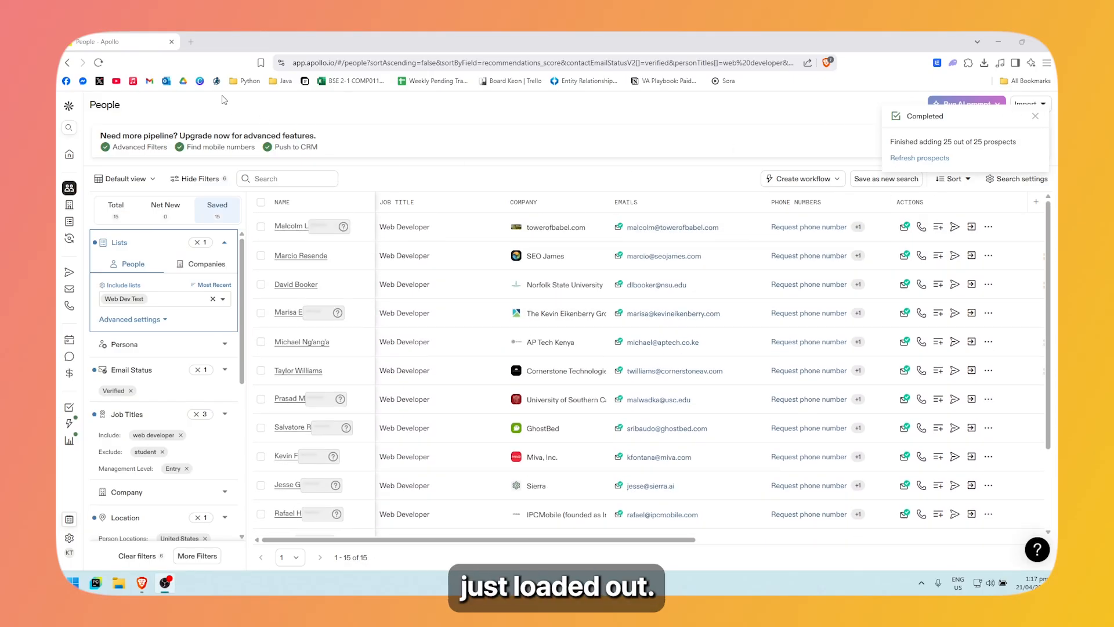
Reload the people page to review the saved leads, and remove the Verified email status filter.
left_click(100, 62)
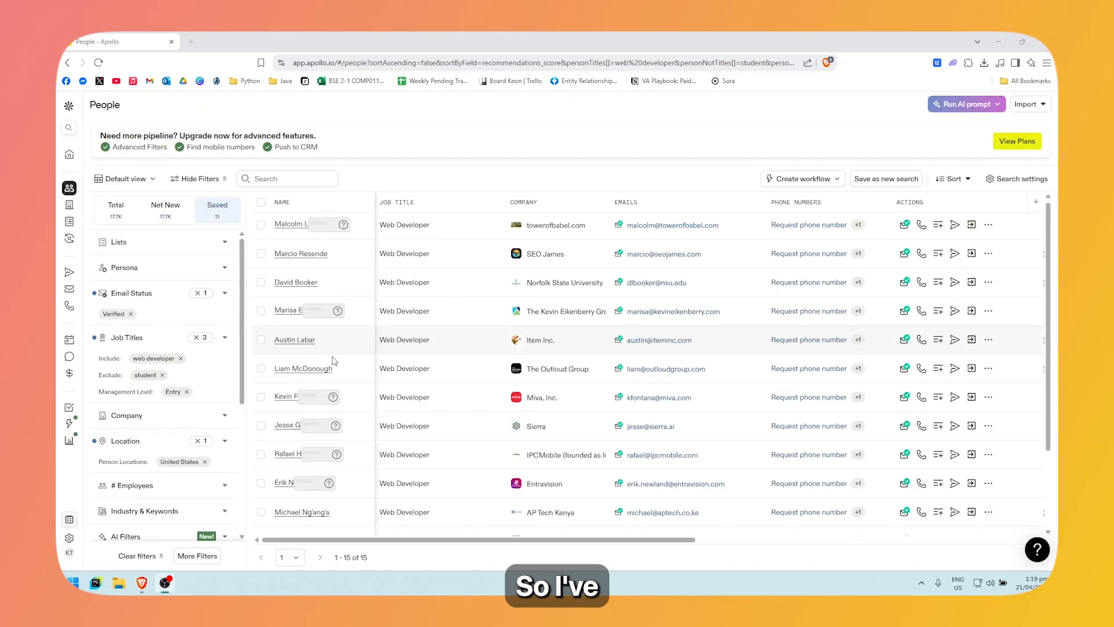
scroll(260, 335, "down", 3)
scroll(203, 406, "down", 4)
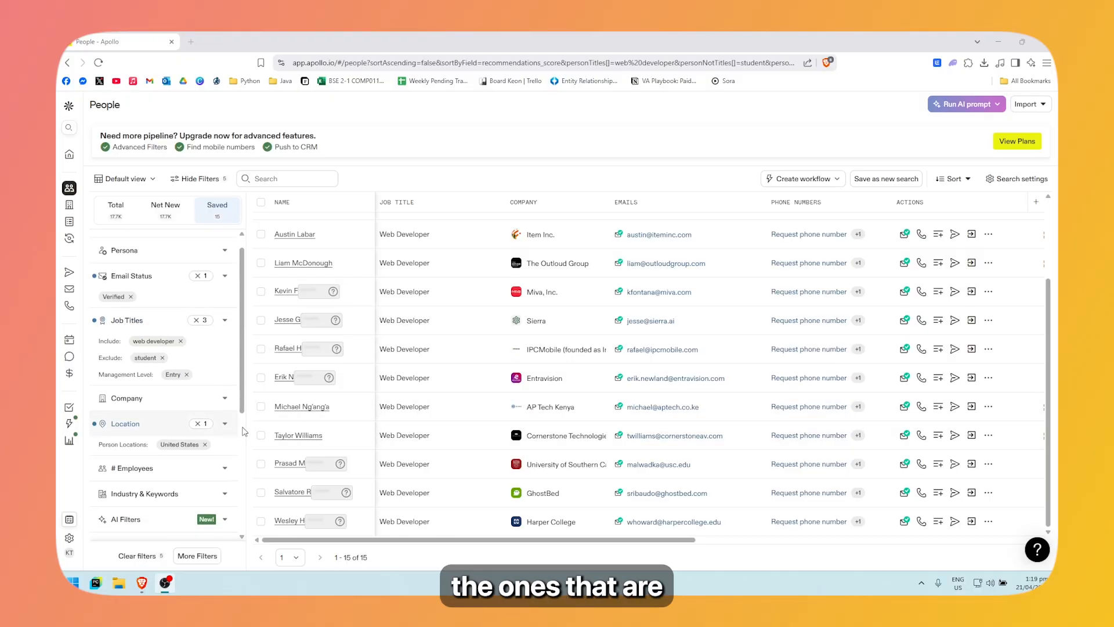
scroll(175, 395, "up", 4)
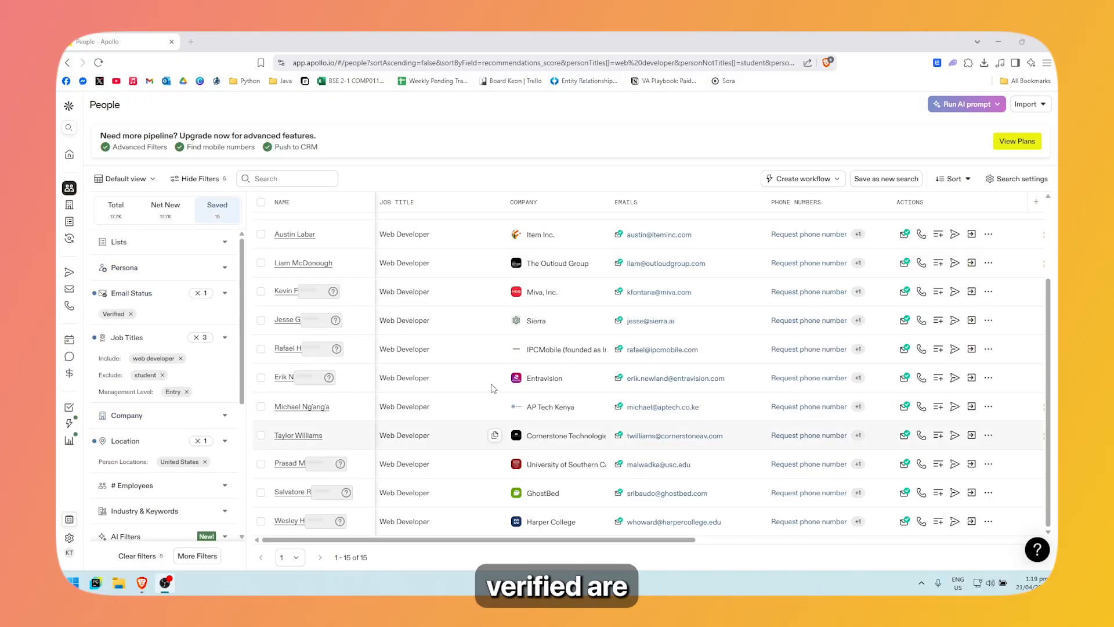
scroll(392, 326, "up", 3)
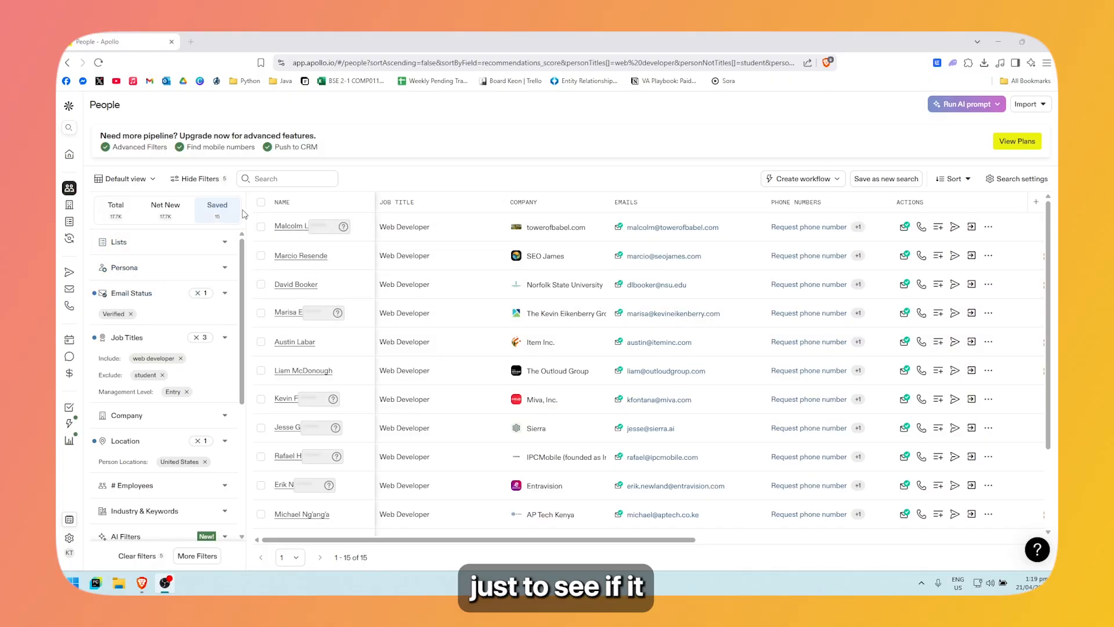
left_click(130, 314)
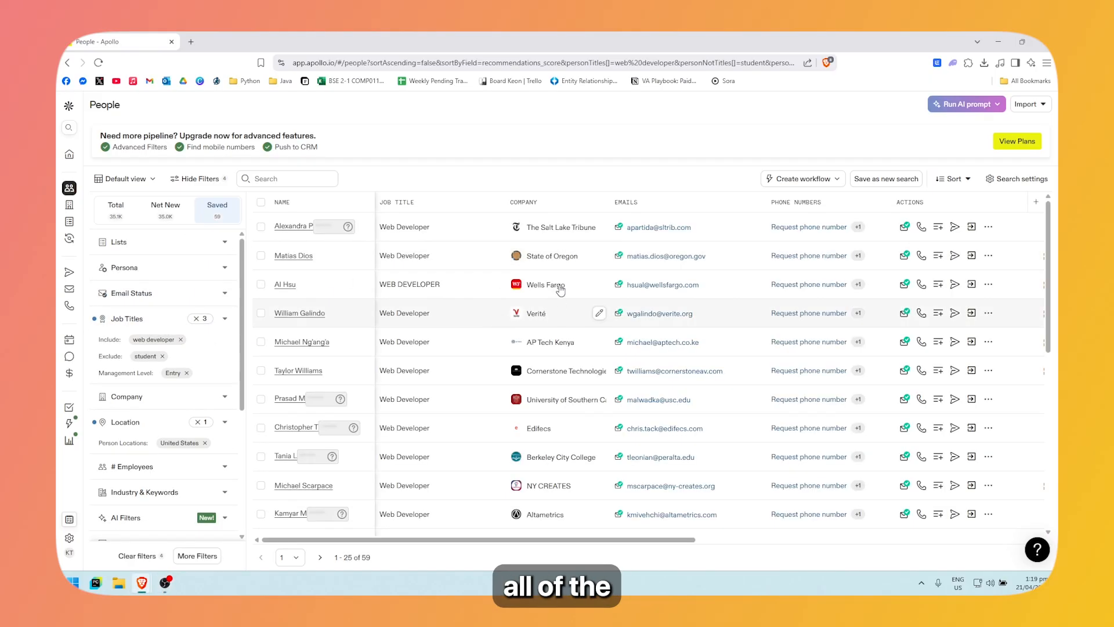
Look through the saved leads on the first two result pages and return to the first page.
scroll(620, 393, "down", 5)
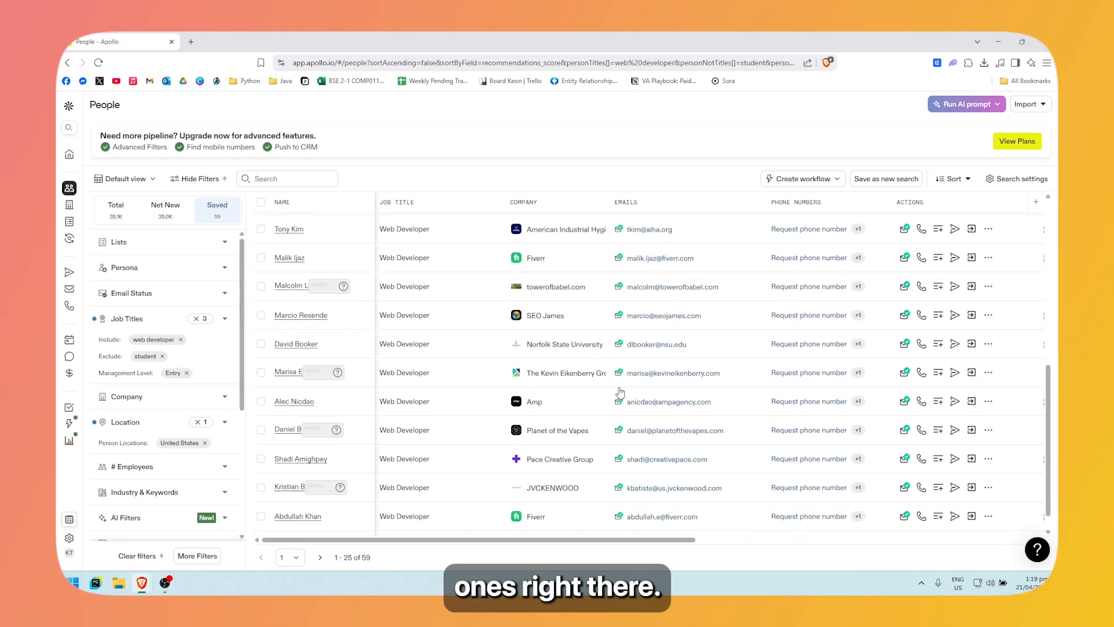
left_click(320, 557)
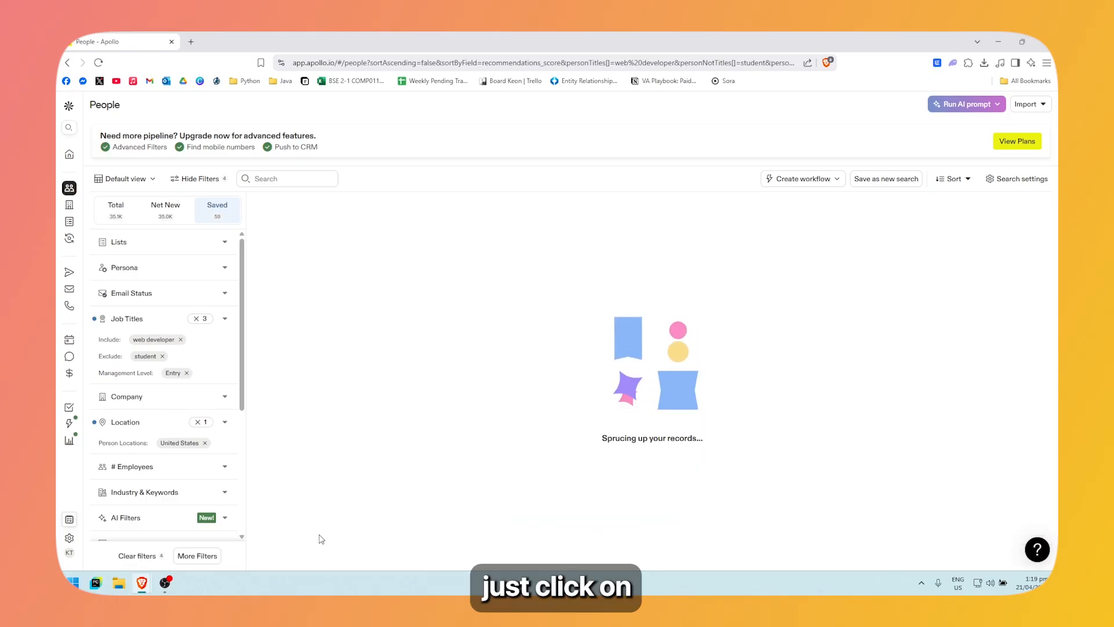
scroll(708, 326, "down", 7)
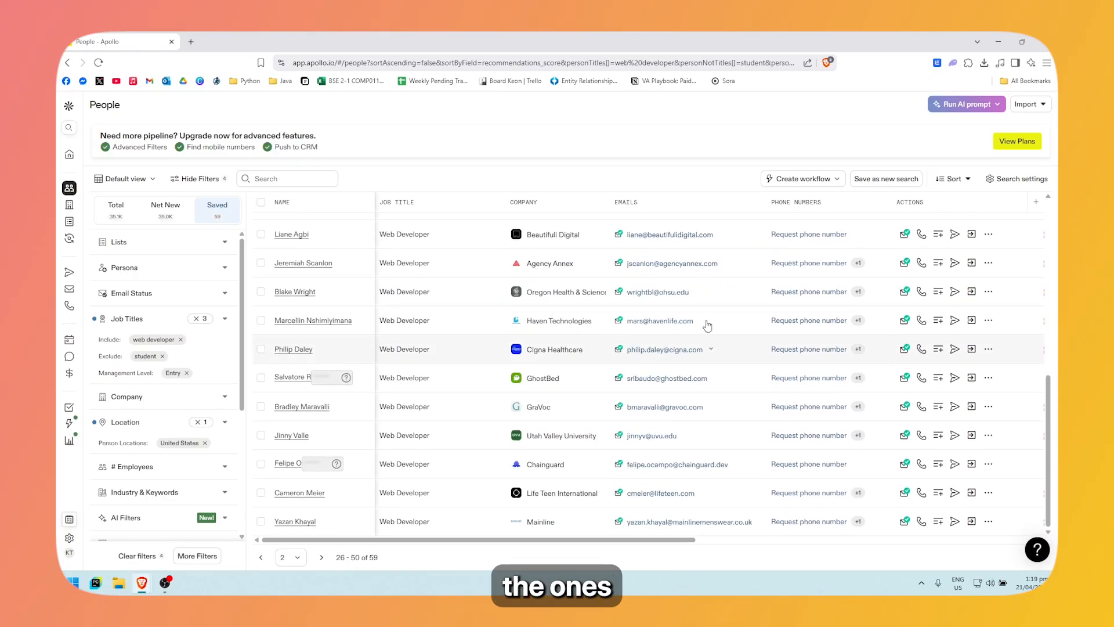
scroll(707, 325, "up", 5)
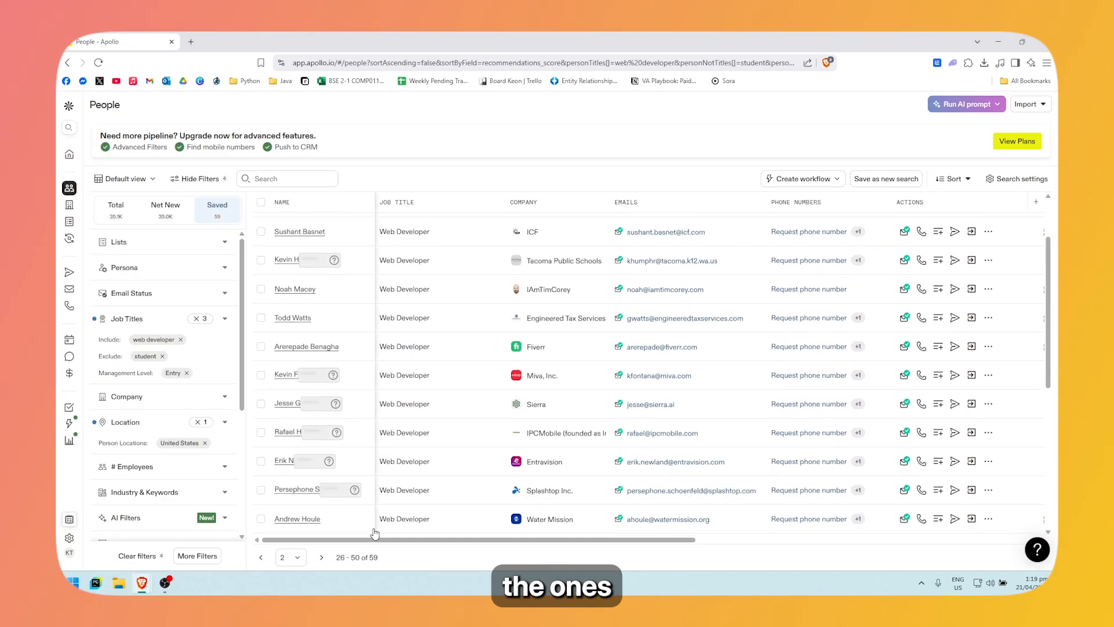
left_click(261, 558)
Restrict the saved leads to the Verified email status and select the second through eighth leads.
left_click(224, 294)
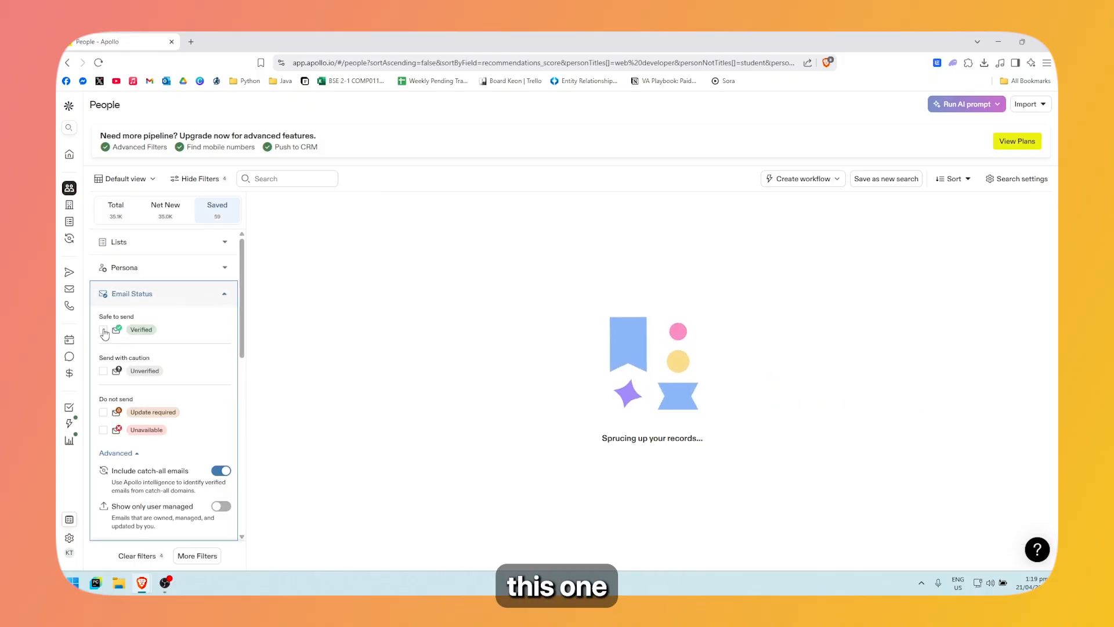
left_click(103, 329)
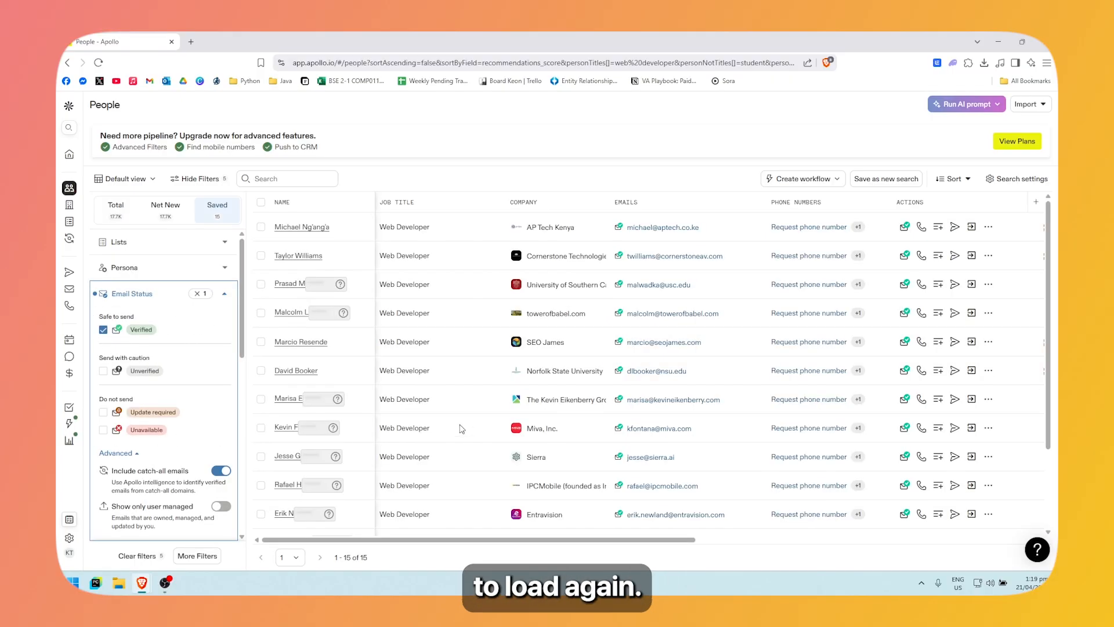
left_click(262, 255)
left_click(261, 284)
left_click(261, 313)
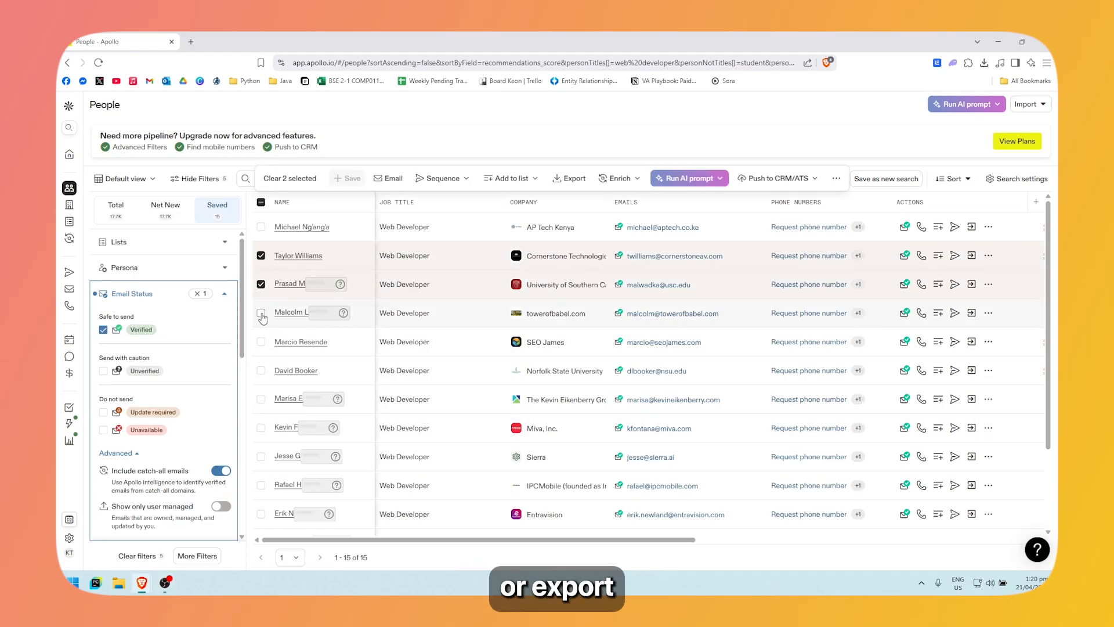
left_click(261, 341)
left_click(261, 371)
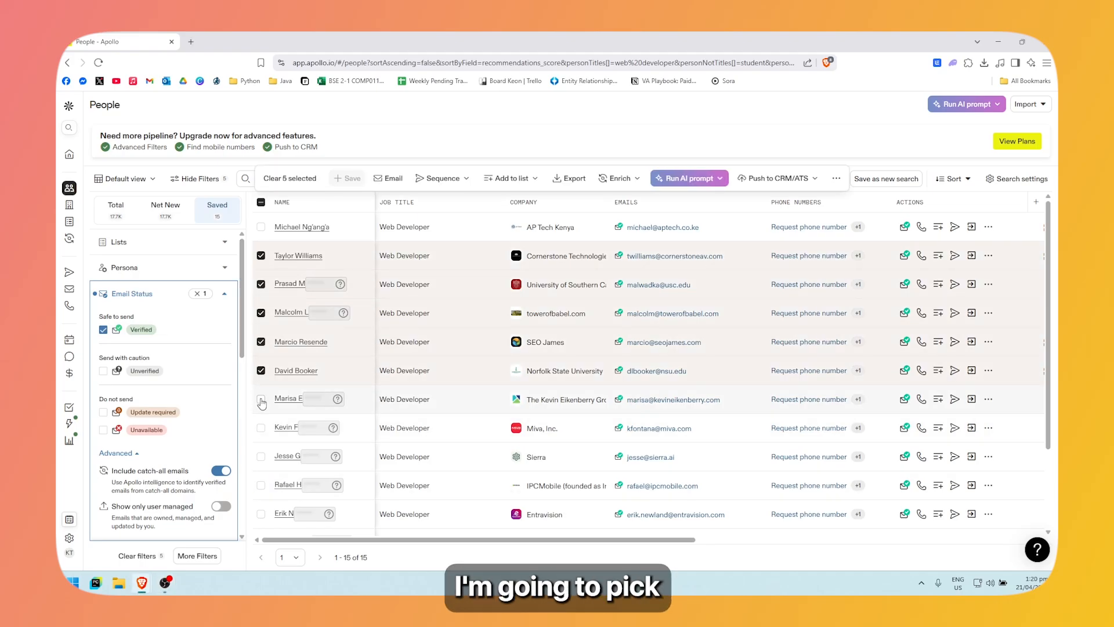
left_click(261, 427)
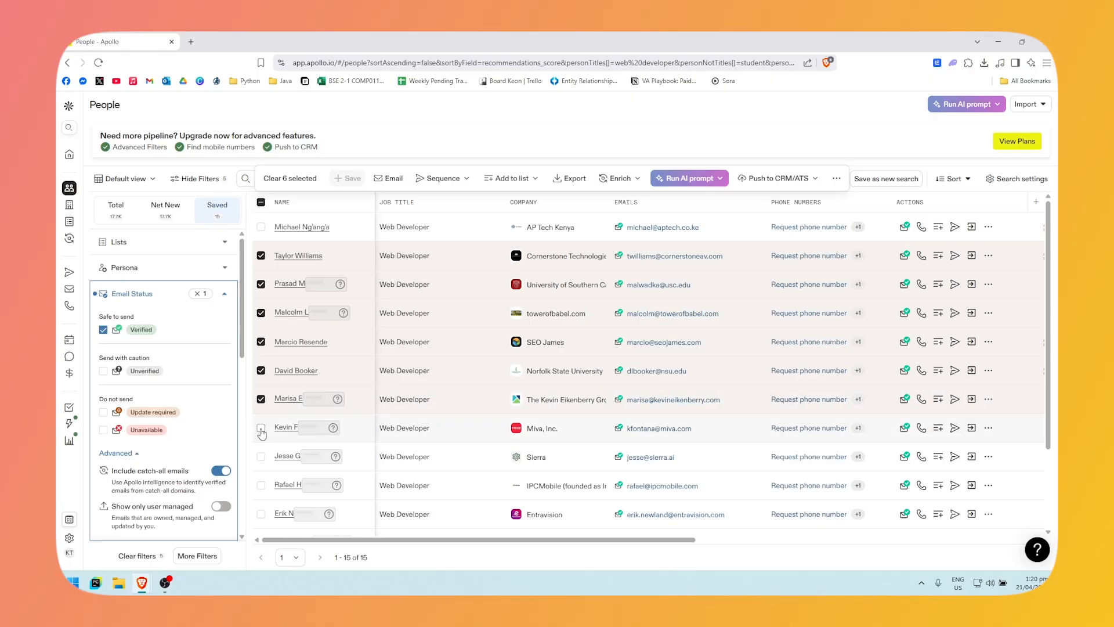
Examine the CSV export options and export settings for the selected leads, and close the export dialog without exporting.
left_click(572, 183)
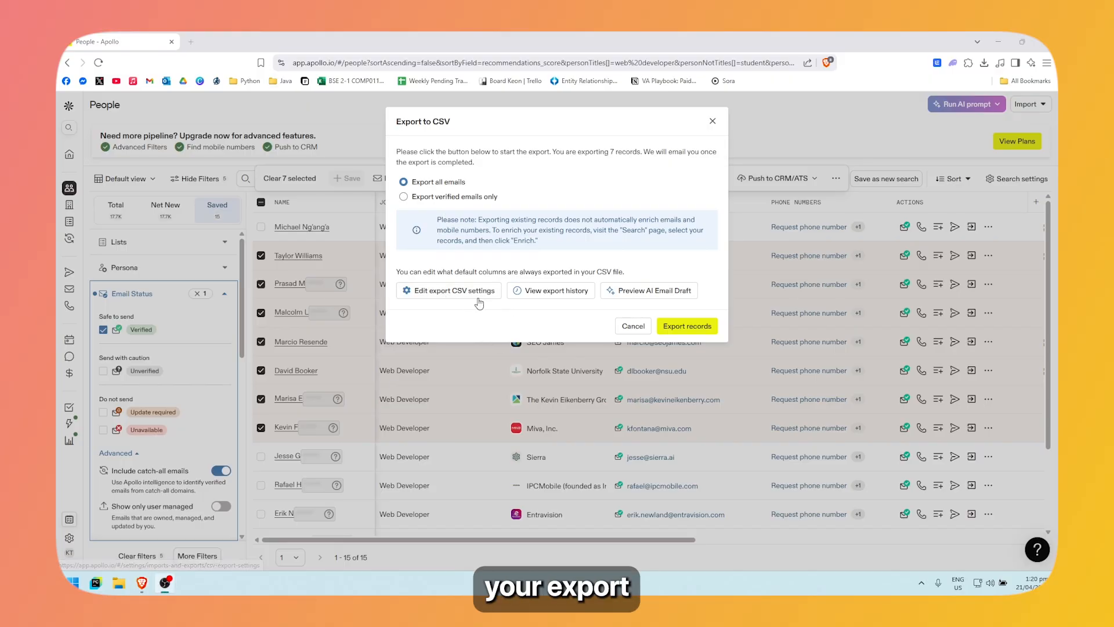
left_click(460, 292)
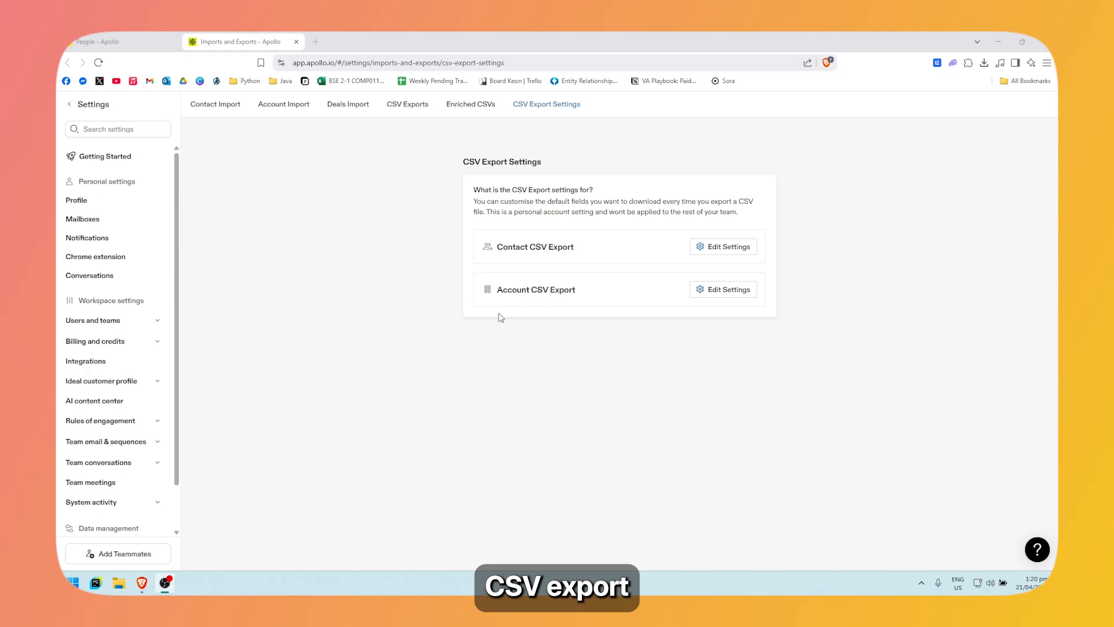
left_click(101, 39)
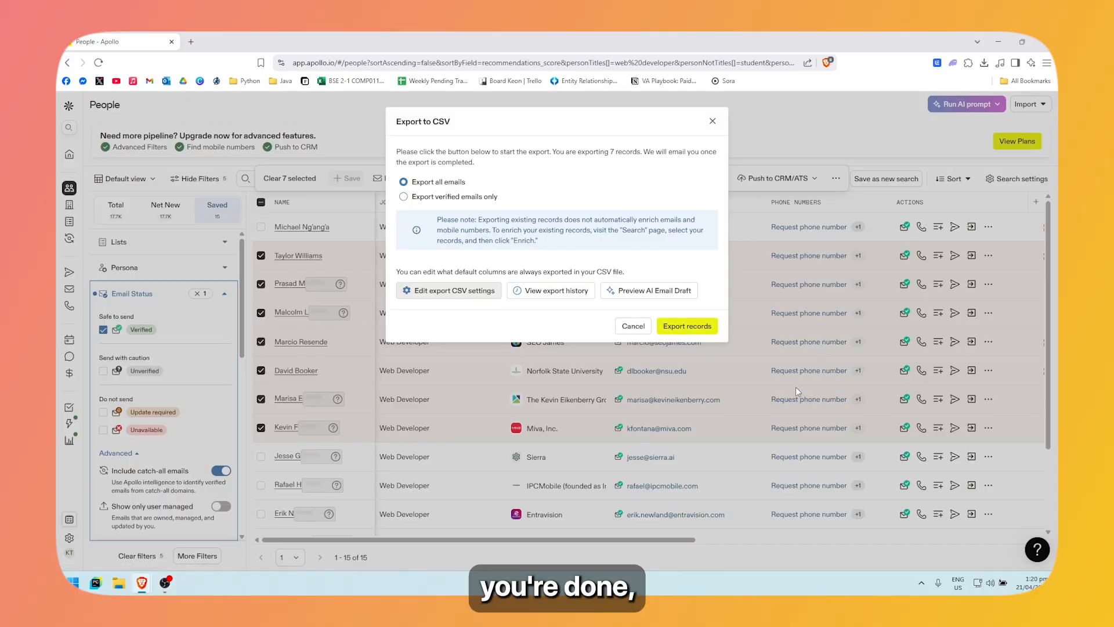
left_click(712, 122)
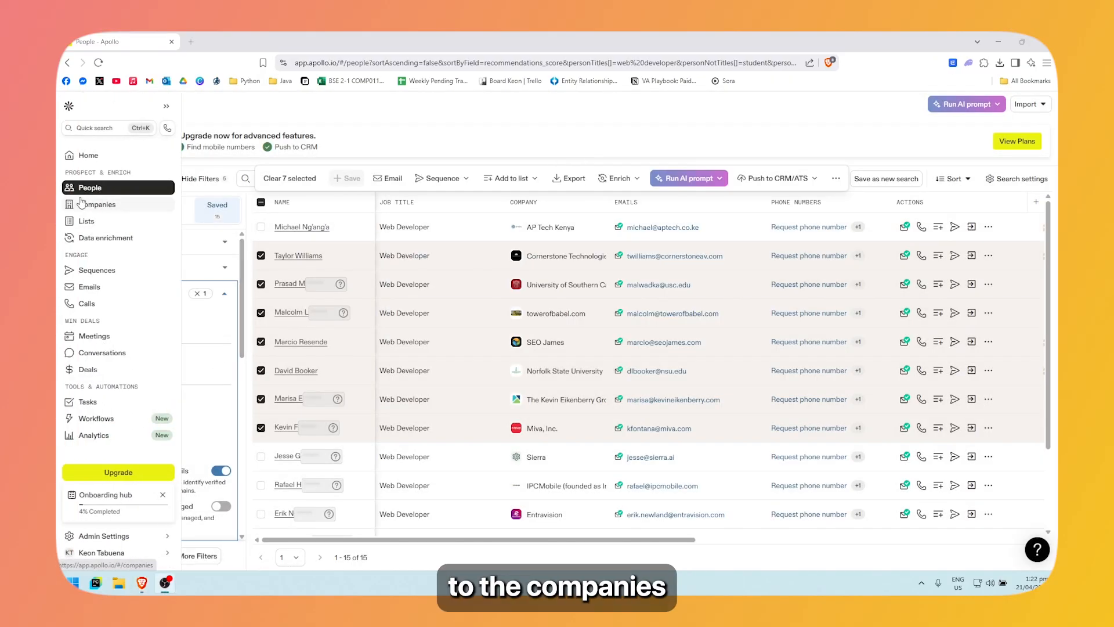
Visit the Companies page, check back on the filtered People page, and return to Companies, accepting the notice about filters that do not apply.
left_click(81, 203)
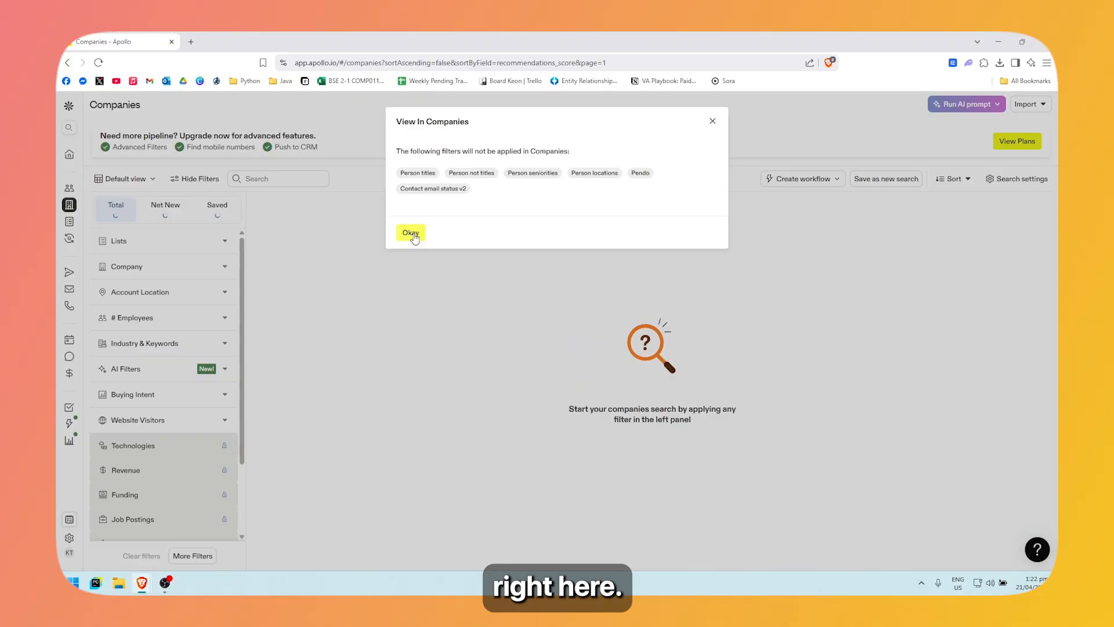
left_click(411, 232)
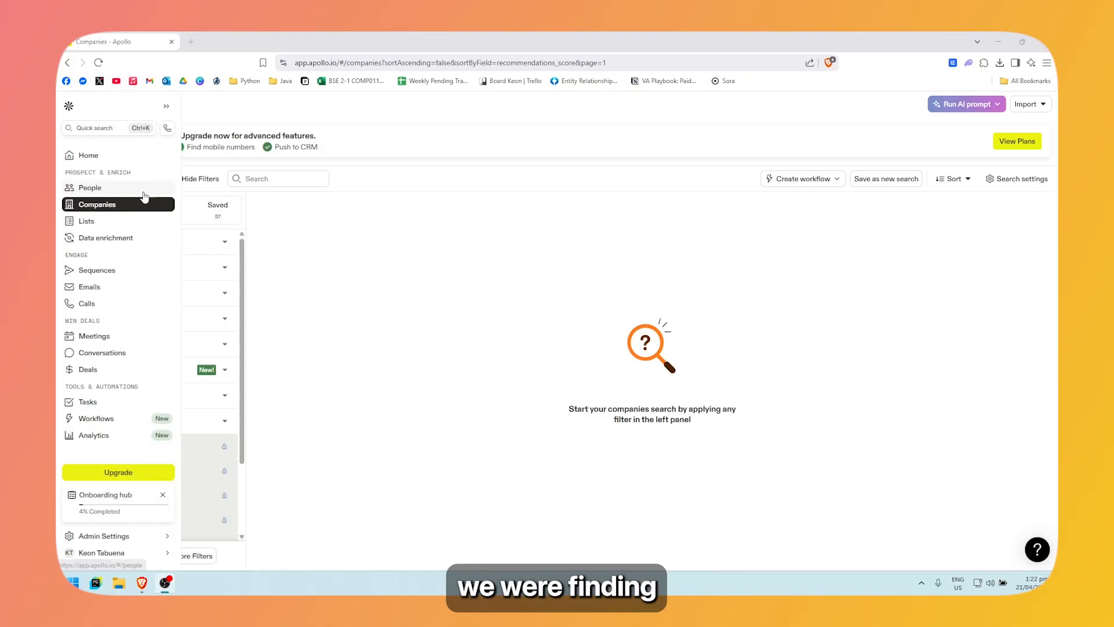
left_click(89, 188)
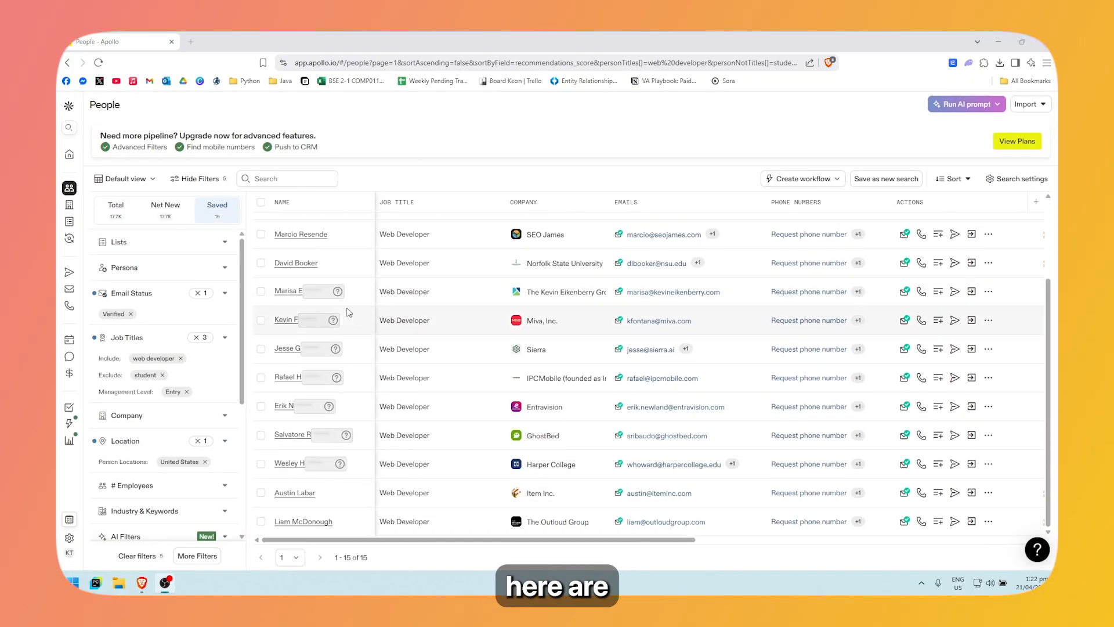
left_click(127, 208)
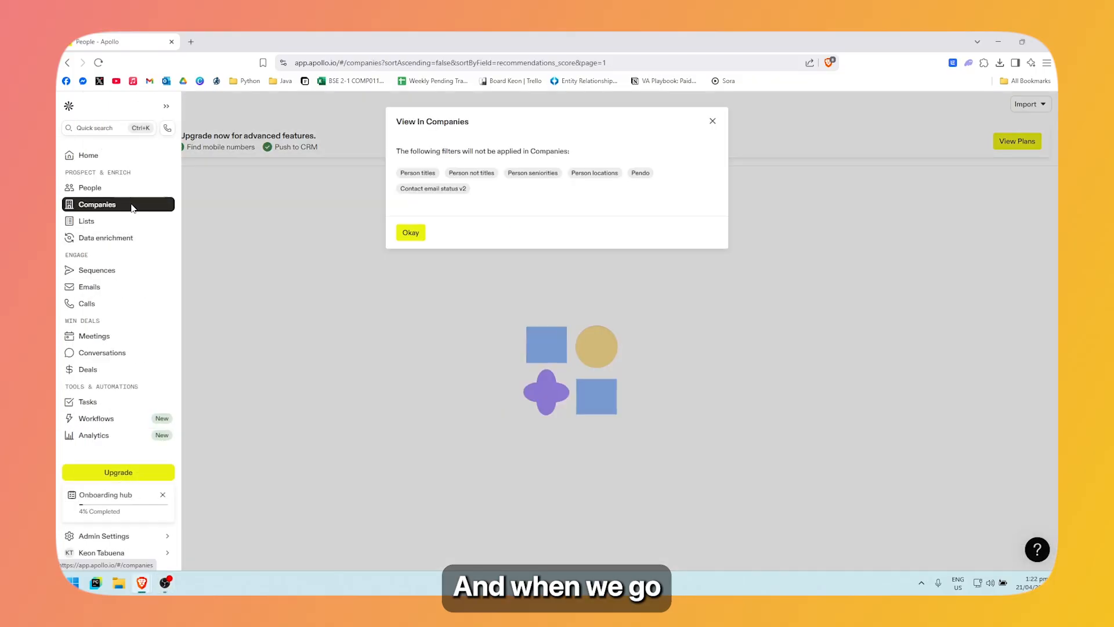
left_click(408, 234)
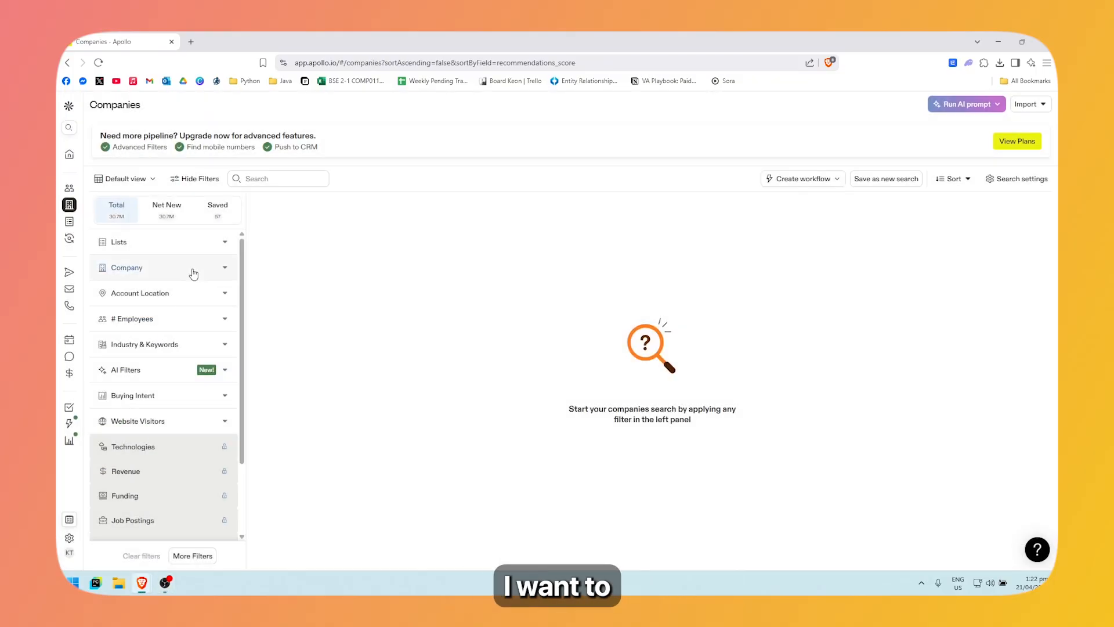
Examine the Company filter's options and its list of suggested companies, and collapse the filter.
left_click(225, 271)
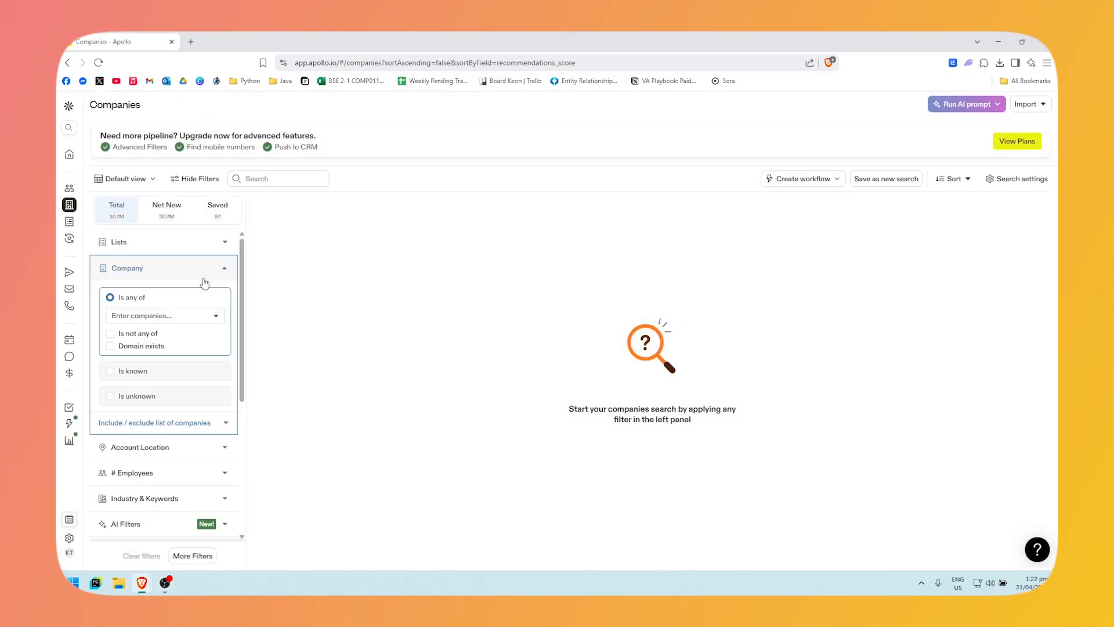
left_click(173, 315)
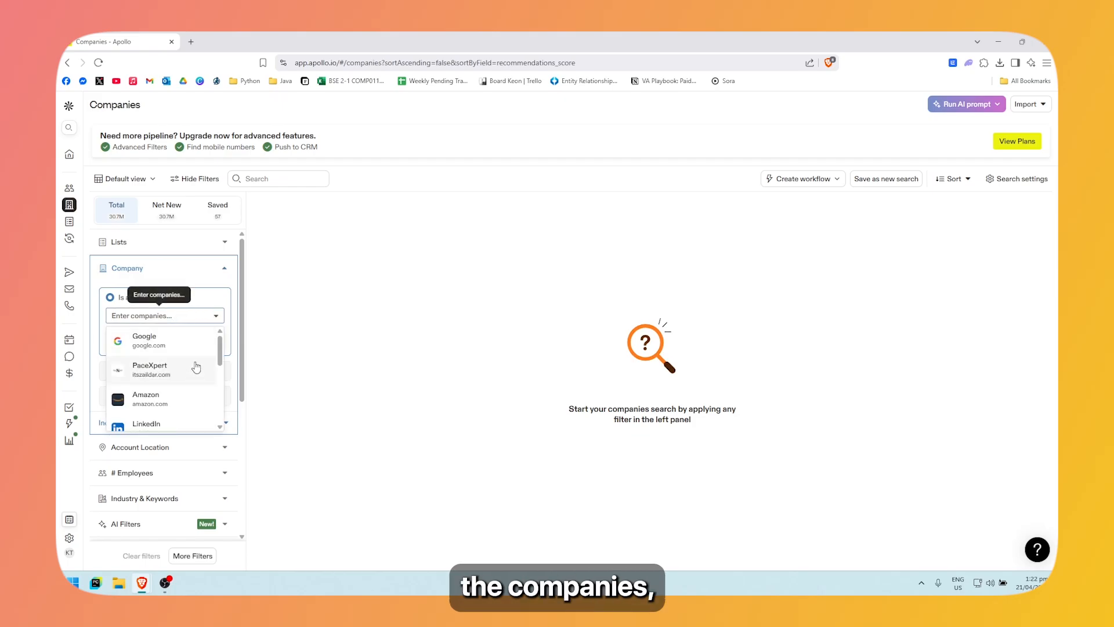
scroll(210, 395, "down", 3)
left_click(224, 268)
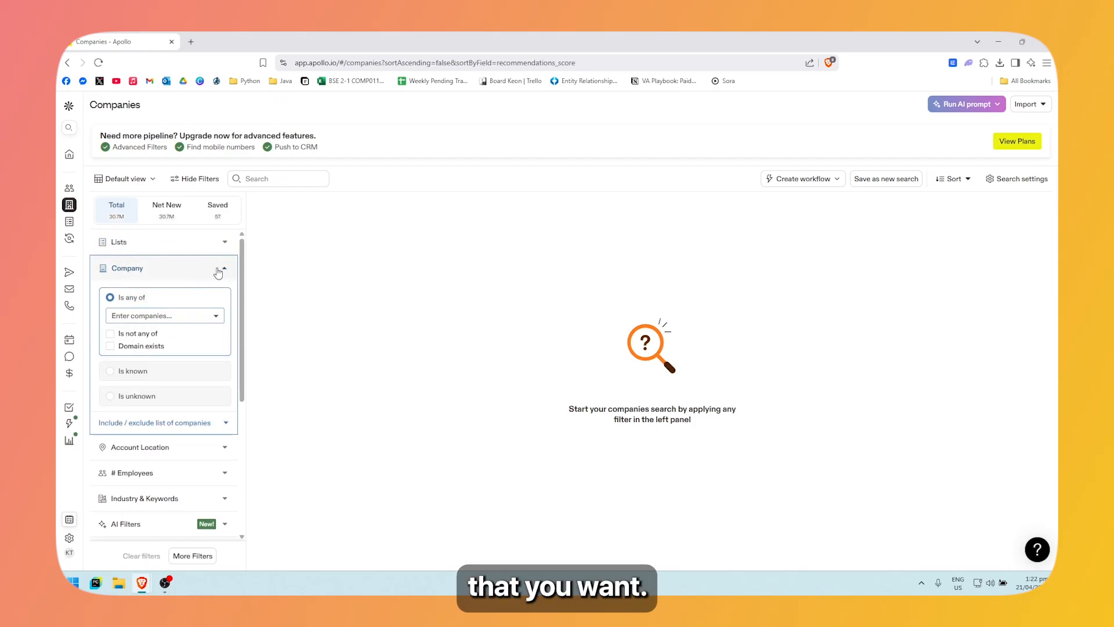
left_click(224, 268)
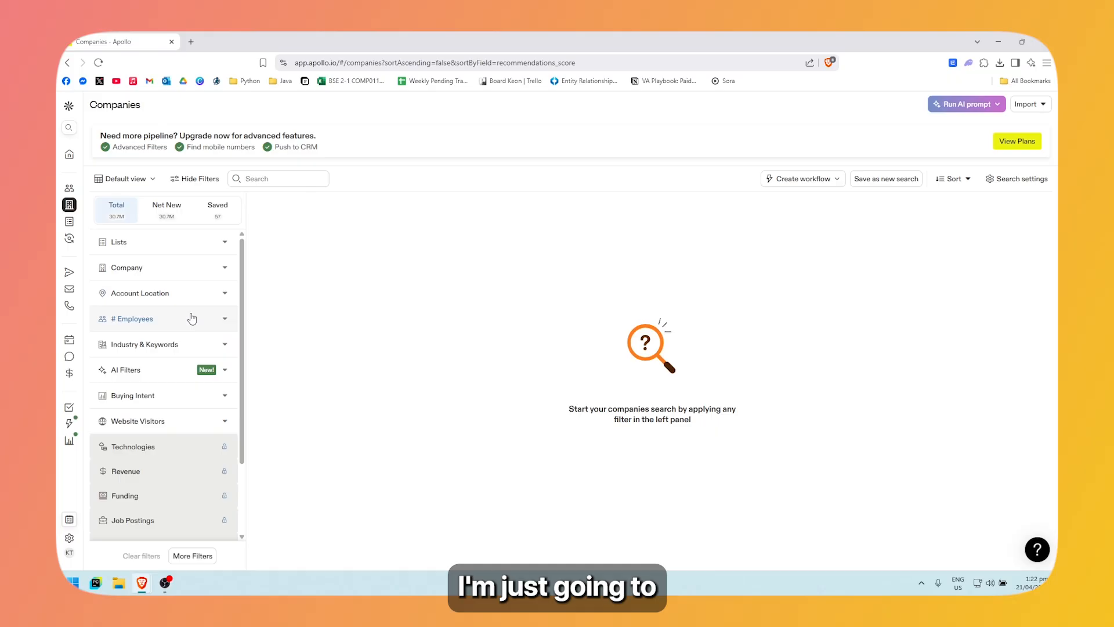
Filter the companies by the computer software industry and look through the matching companies.
left_click(208, 343)
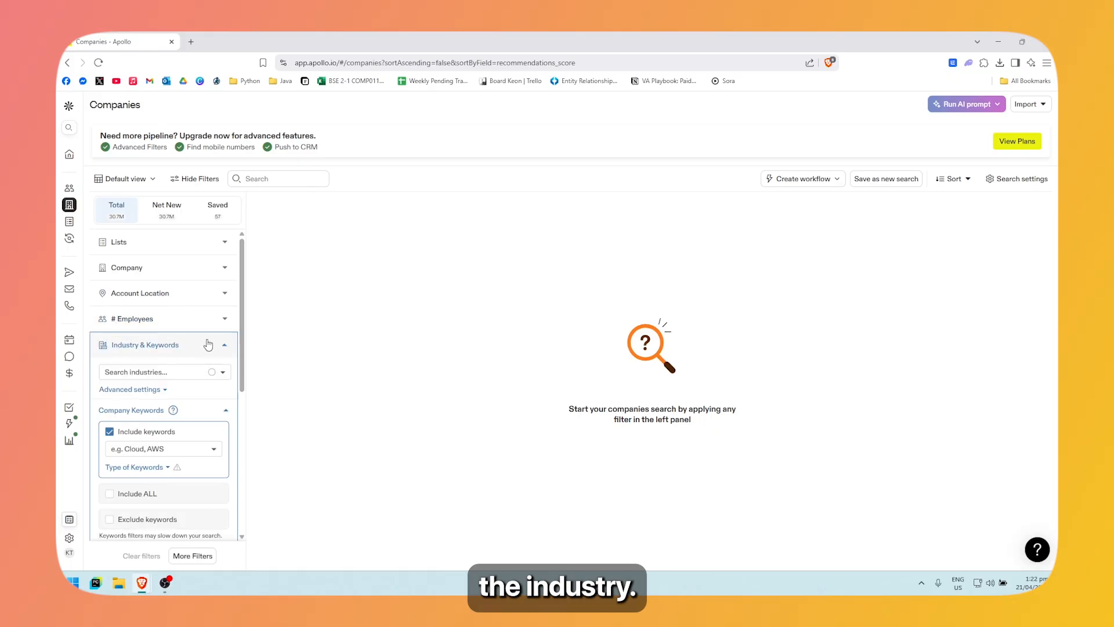
left_click(169, 373)
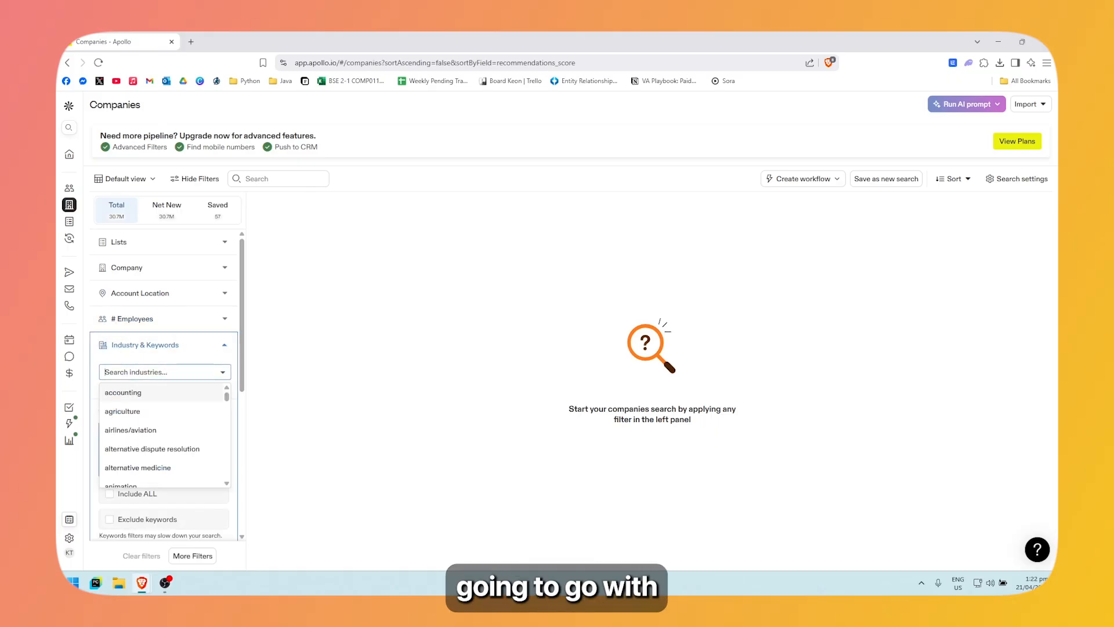
mouse_move(117, 404)
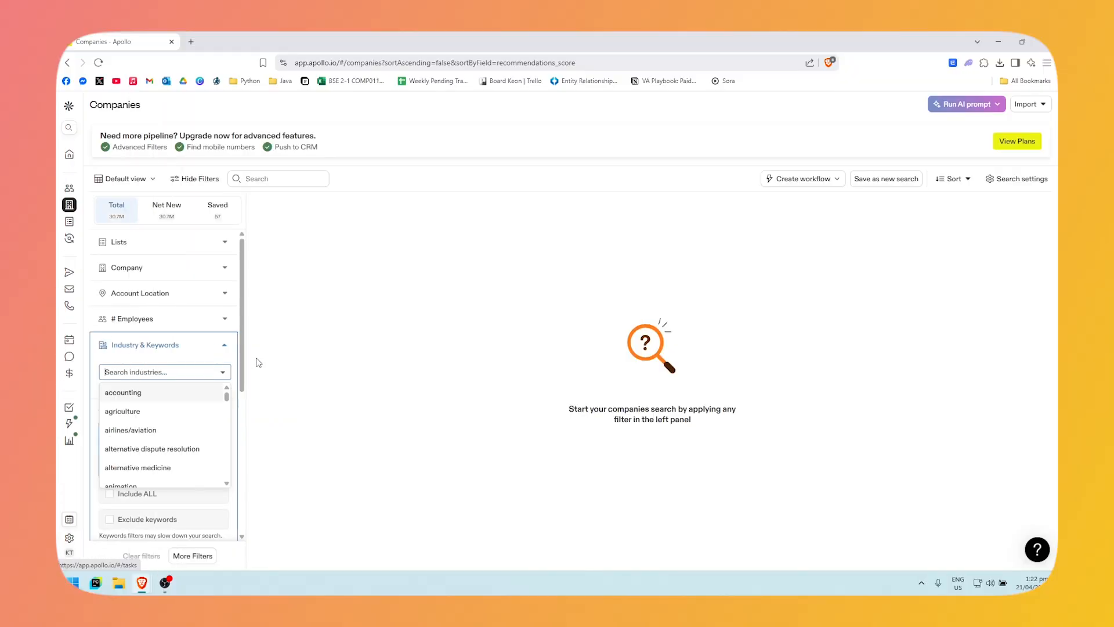
type("soft")
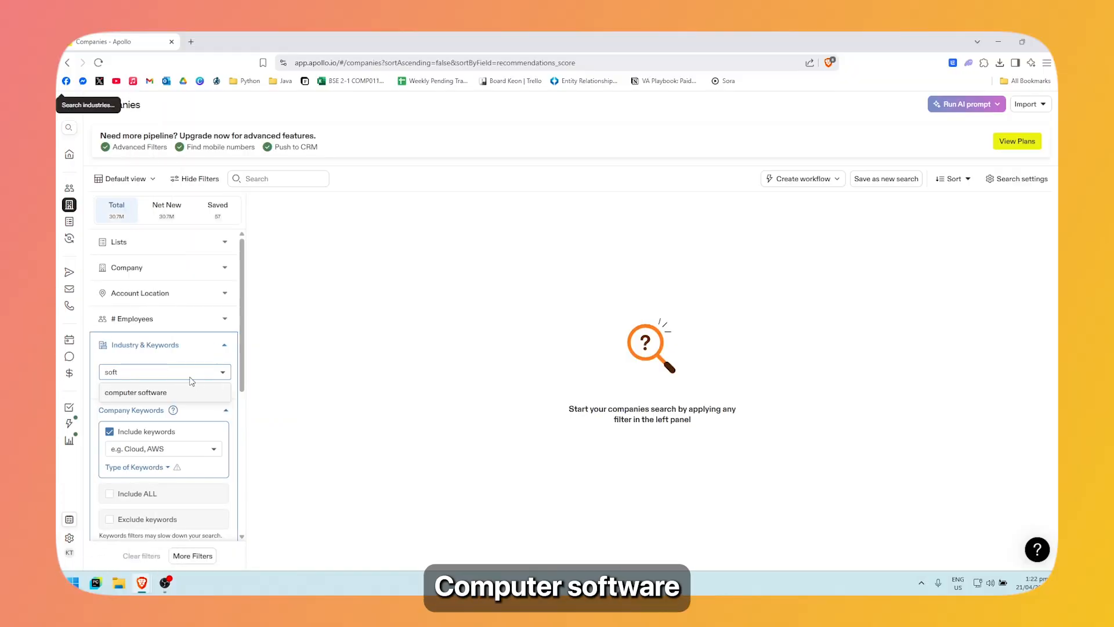
left_click(210, 394)
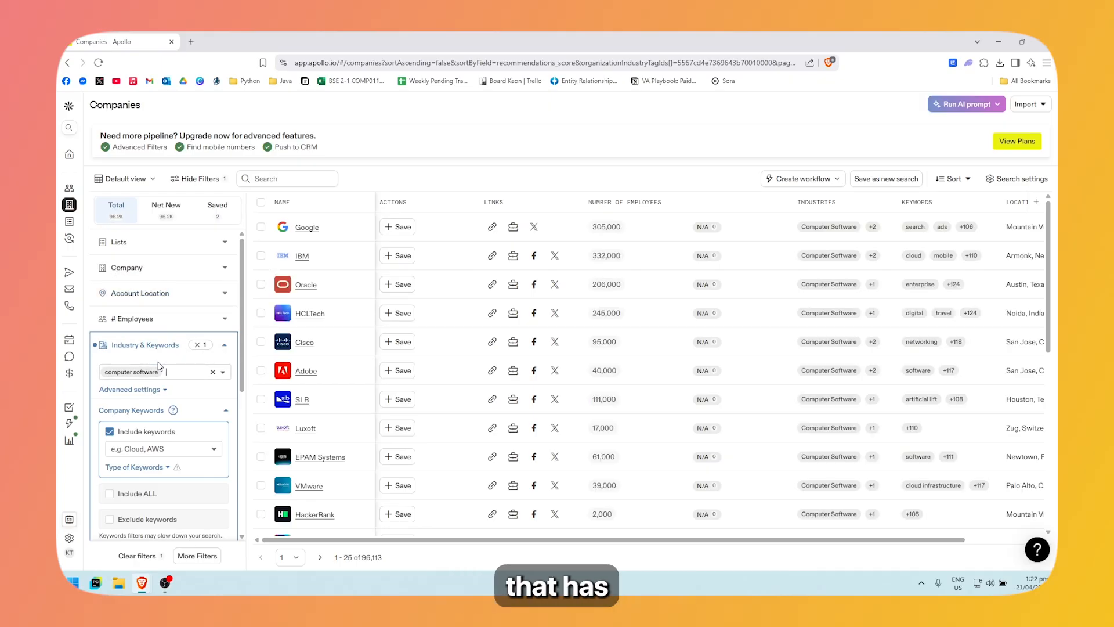
scroll(352, 409, "down", 5)
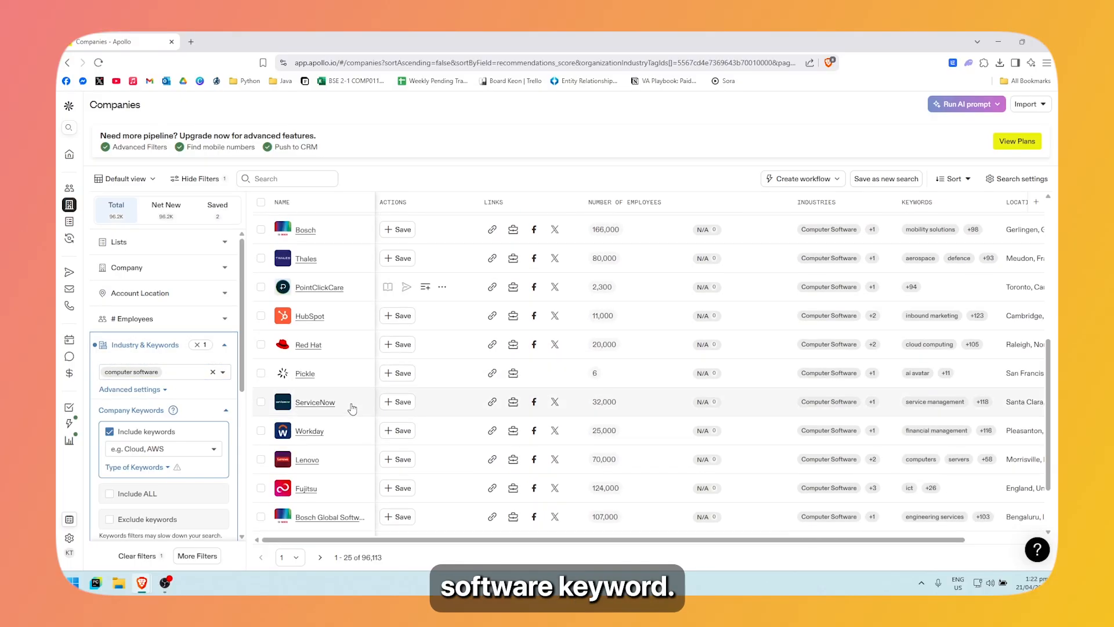
scroll(353, 409, "up", 5)
Add computer games and internet to the company industry filter.
left_click(184, 377)
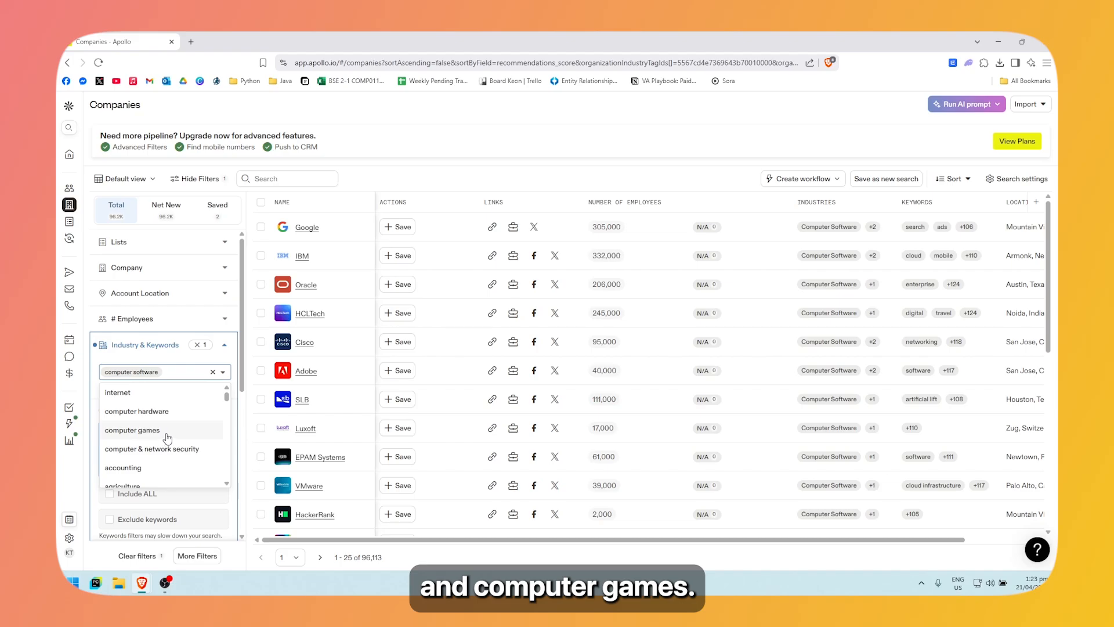
left_click(167, 436)
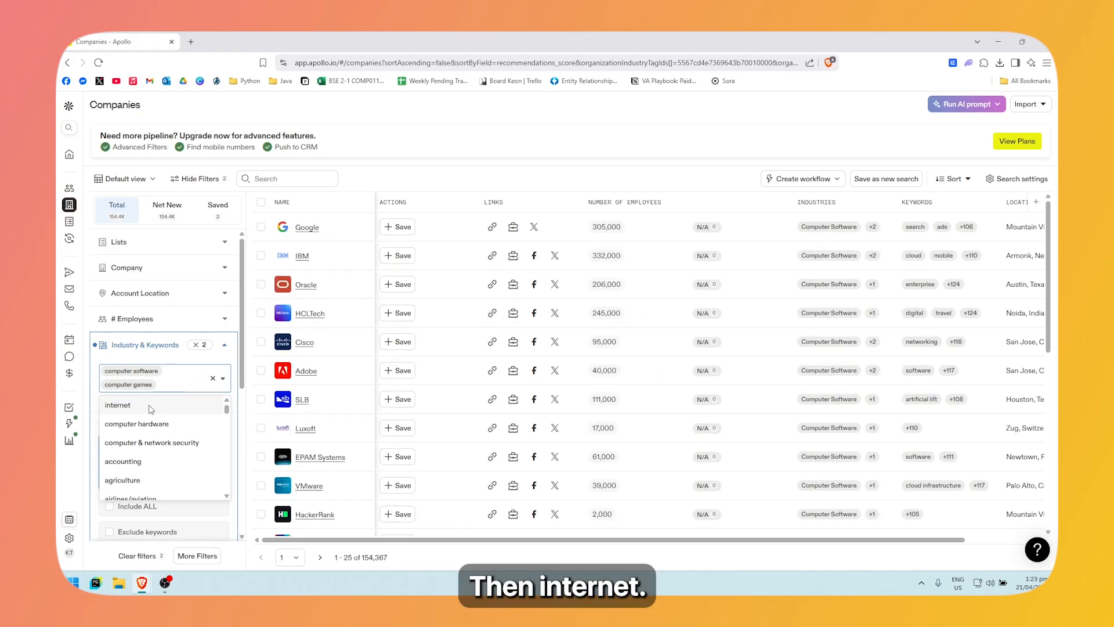
left_click(165, 406)
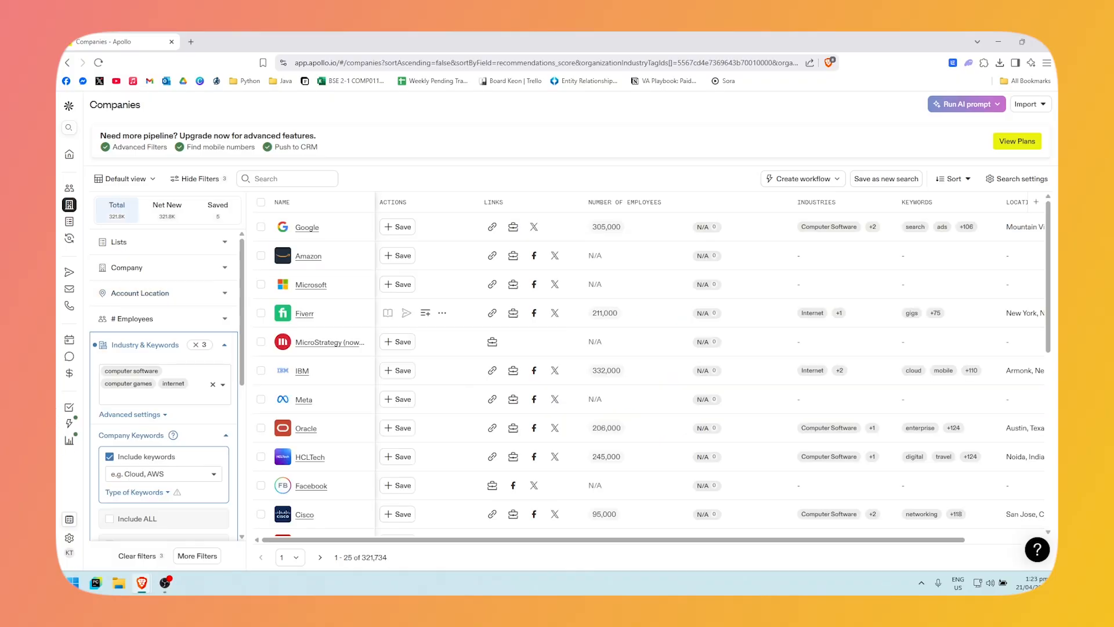
Limit the companies to the 10001+ employee range, look through the results, and collapse the employee filter.
left_click(225, 320)
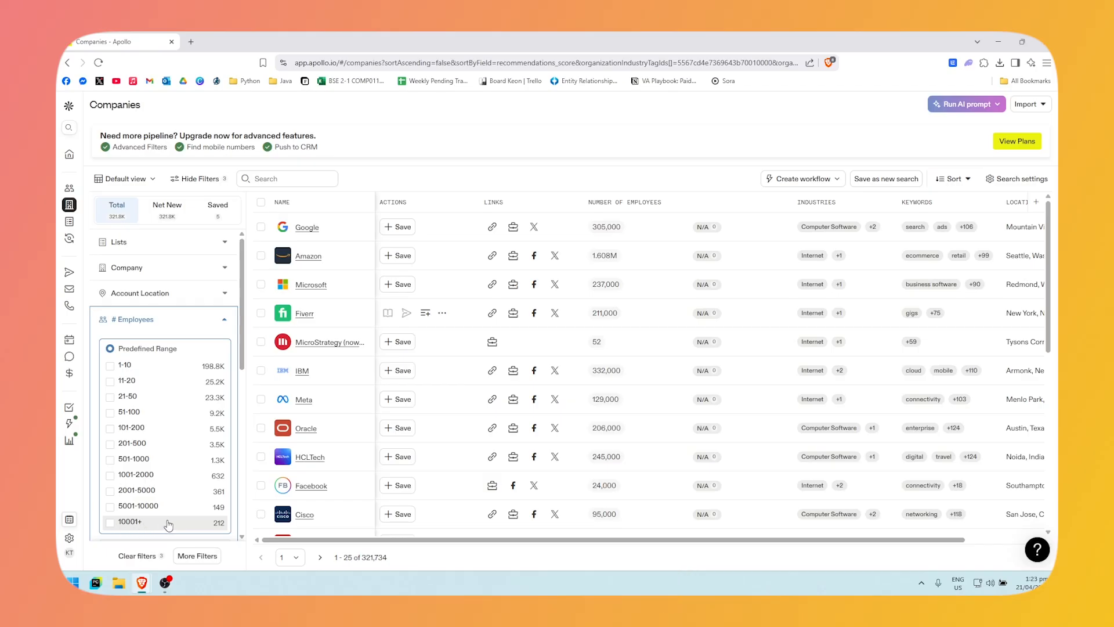
left_click(166, 525)
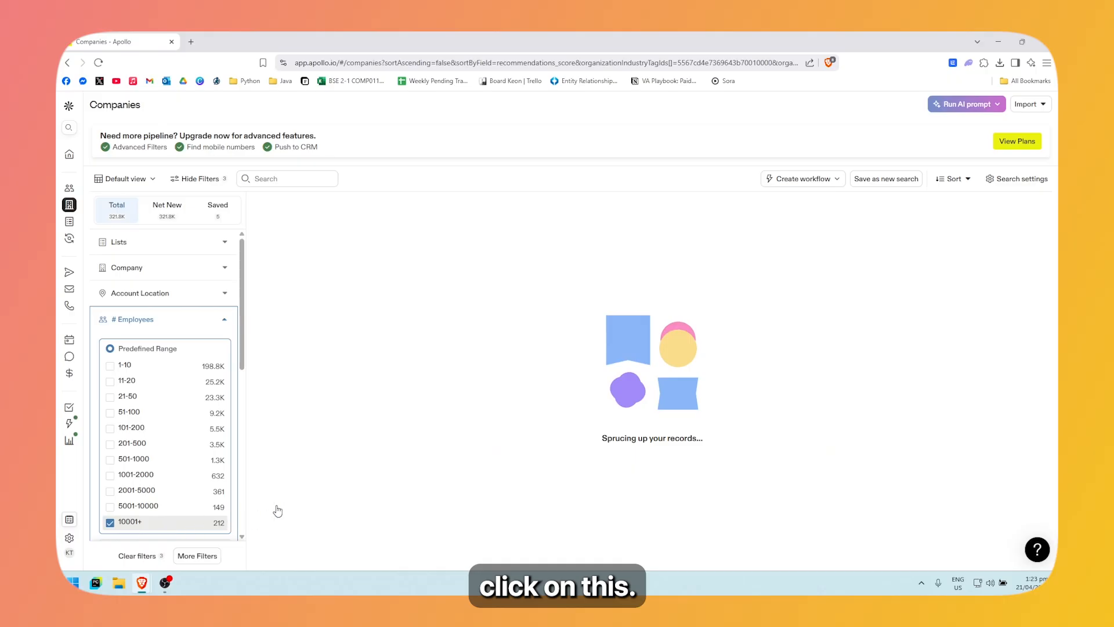
scroll(574, 359, "down", 8)
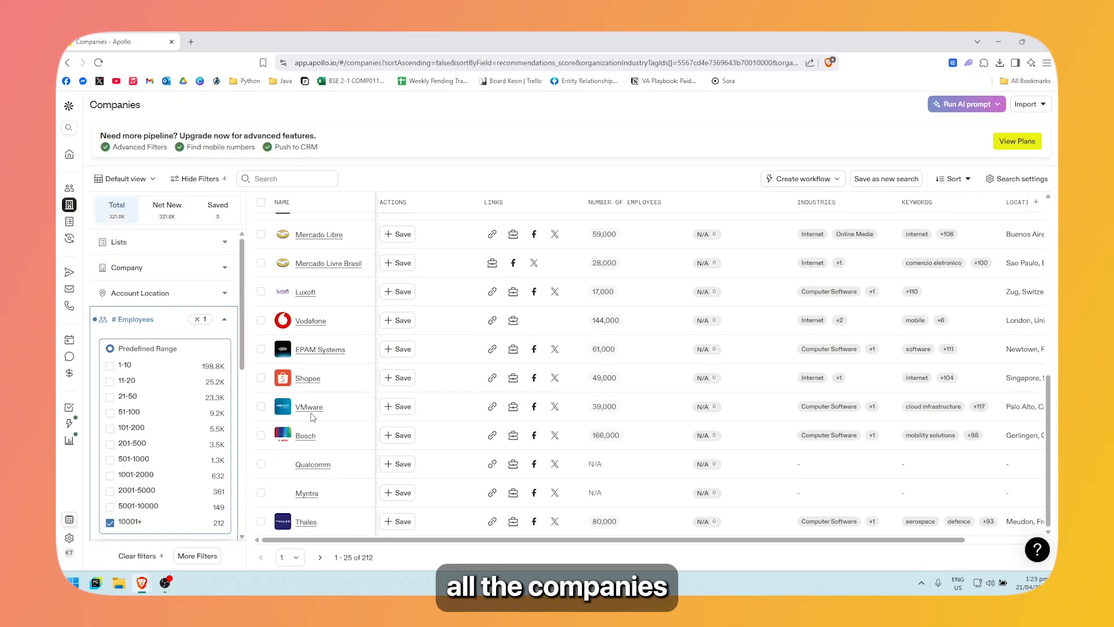
left_click(224, 320)
scroll(406, 313, "up", 8)
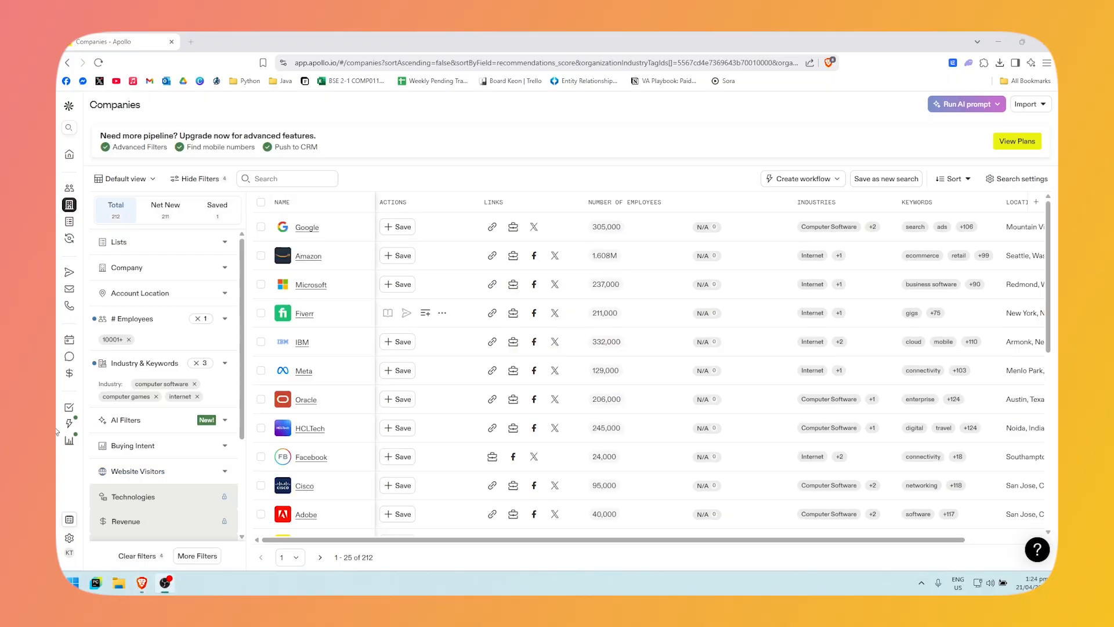
Expand the Company filter and examine its options for including or excluding a list of companies.
left_click(226, 270)
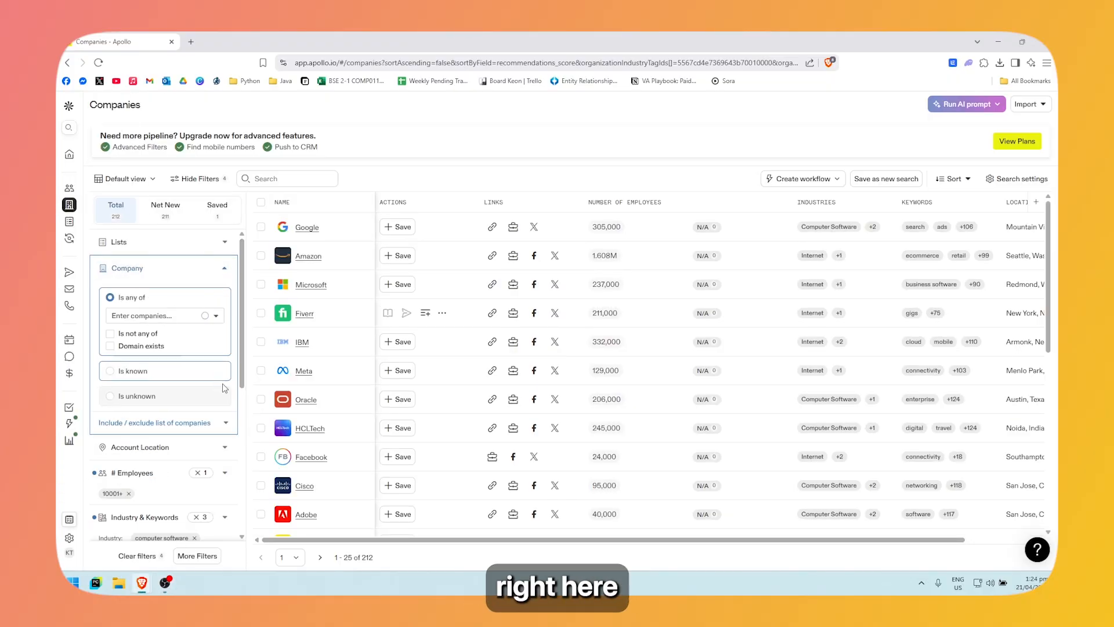
left_click(205, 424)
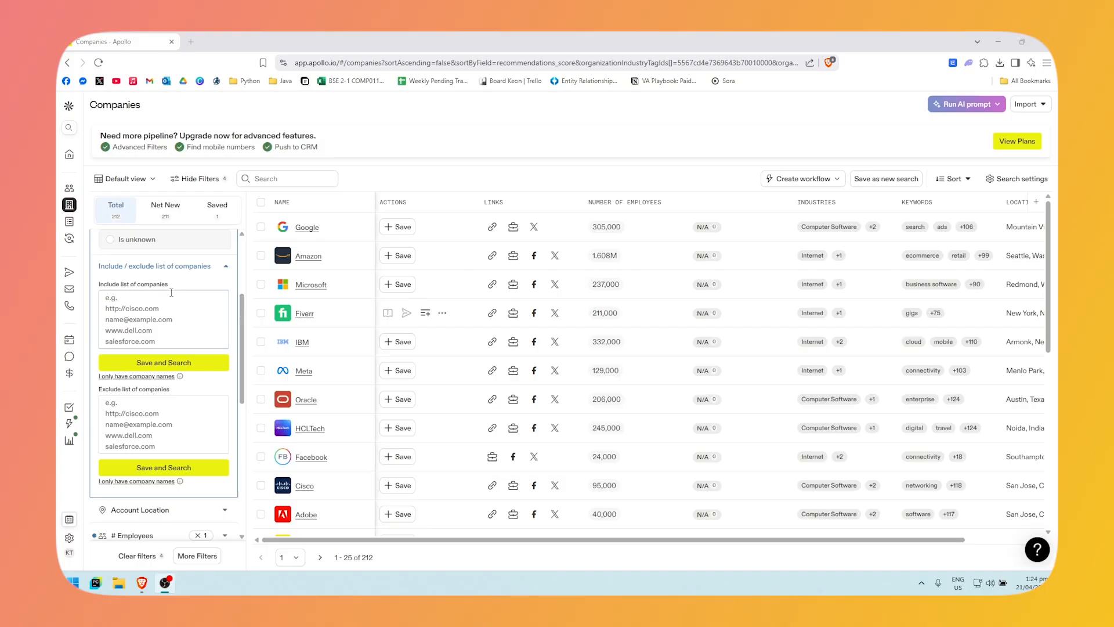
left_click(133, 330)
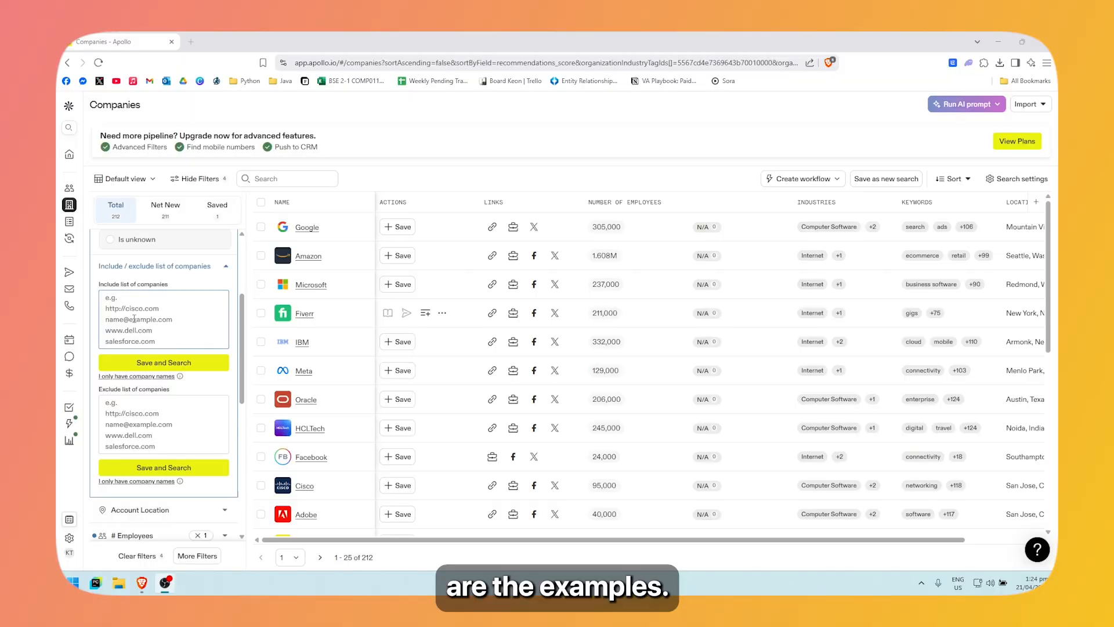
scroll(134, 319, "up", 3)
scroll(104, 364, "down", 1)
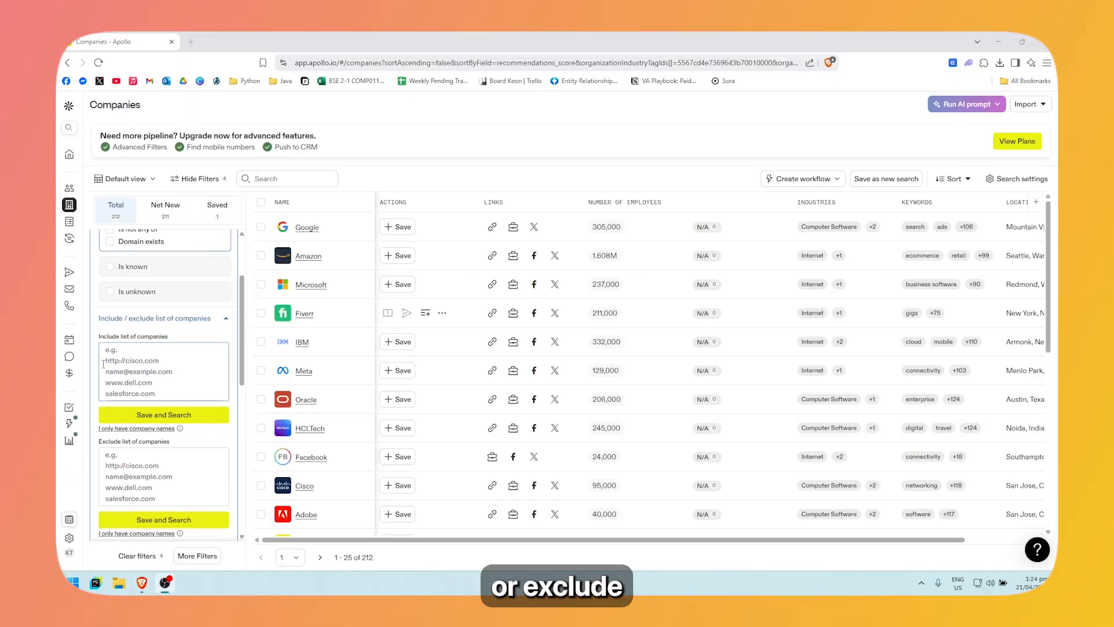
scroll(103, 364, "up", 4)
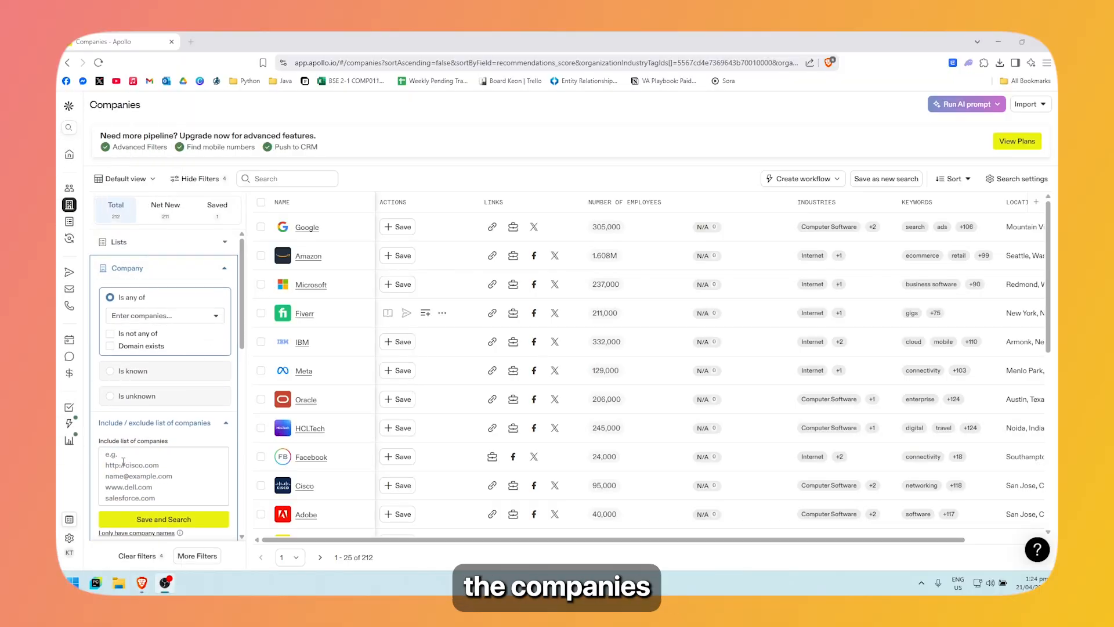
scroll(123, 462, "down", 4)
scroll(170, 395, "up", 4)
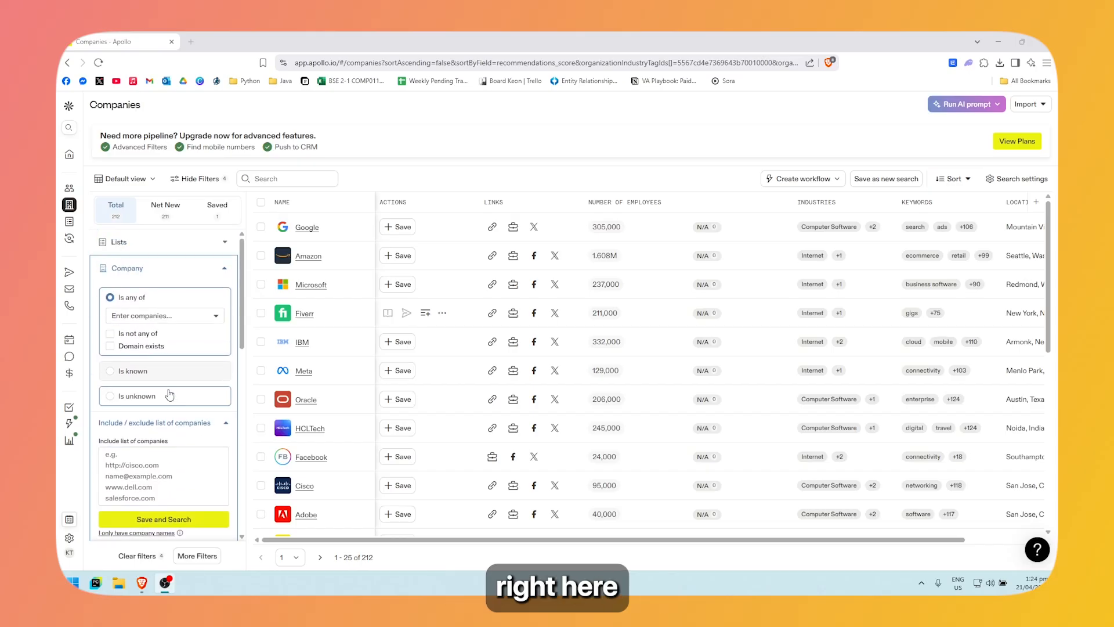
Look through the companies suggested for the Company filter's "Is any of" condition and collapse the filter.
left_click(187, 317)
scroll(185, 358, "down", 3)
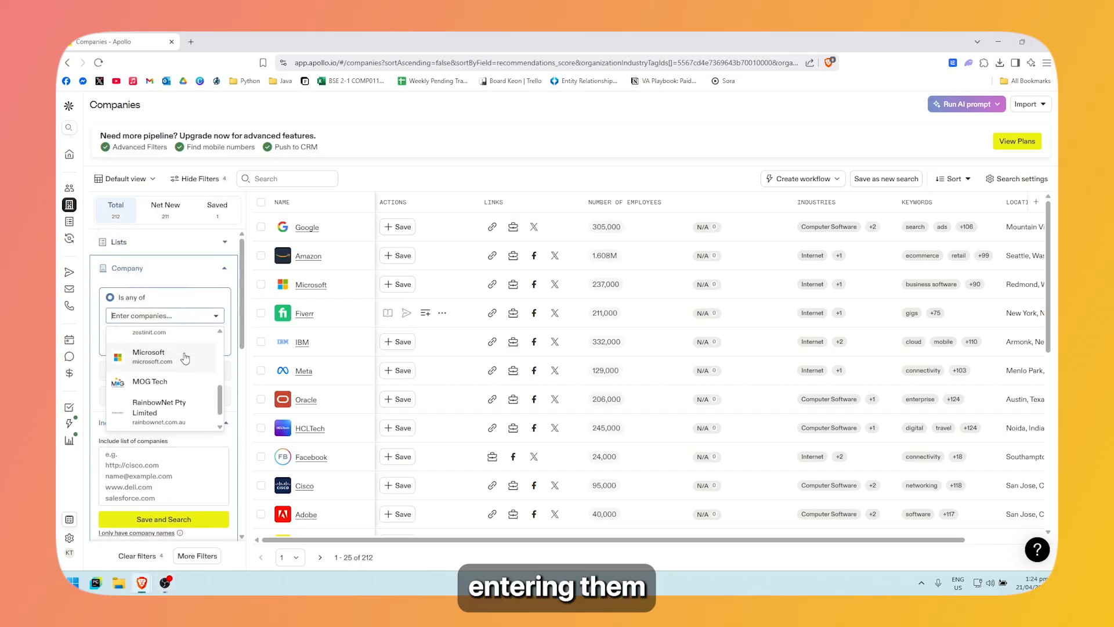
scroll(185, 354, "up", 3)
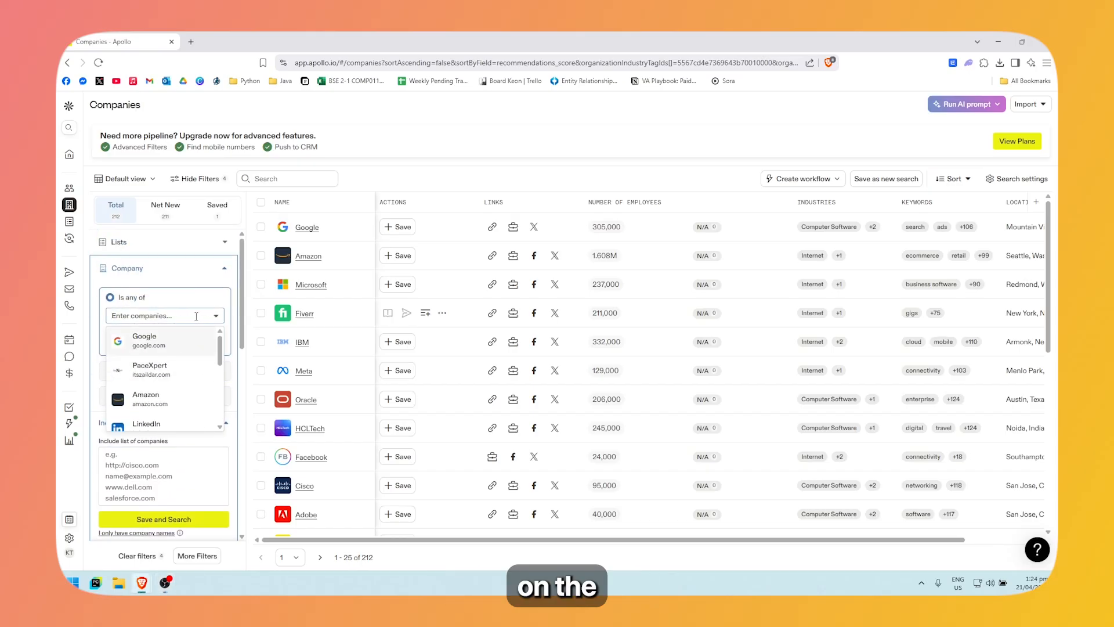
scroll(192, 371, "down", 3)
scroll(192, 371, "up", 3)
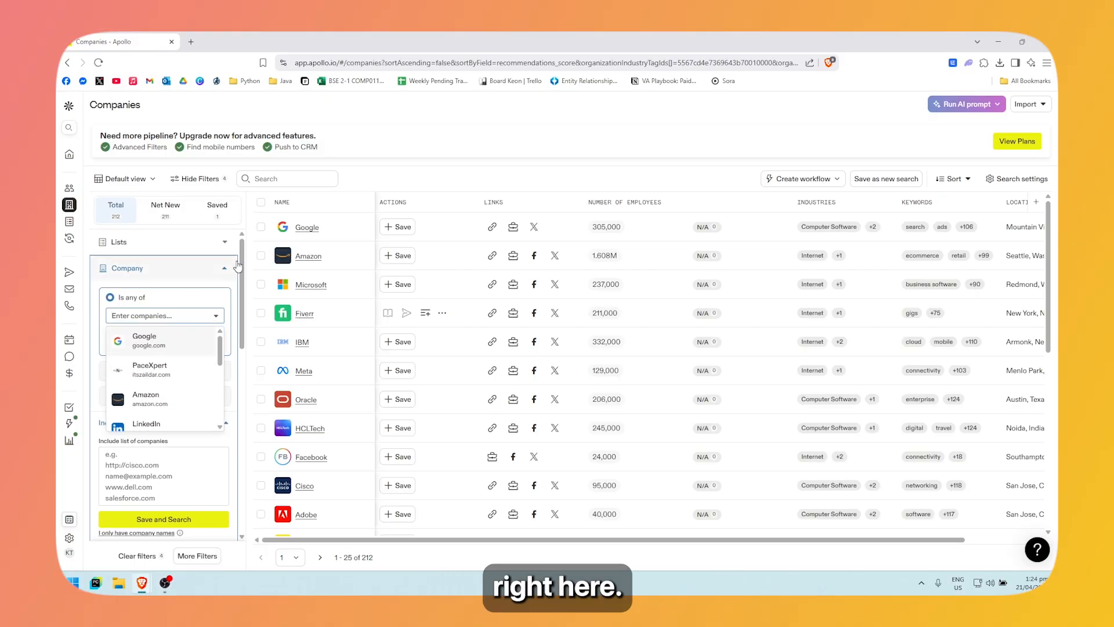
left_click(224, 267)
View the people search and return to the companies search, accepting that people-only filters are not applied.
mouse_move(72, 213)
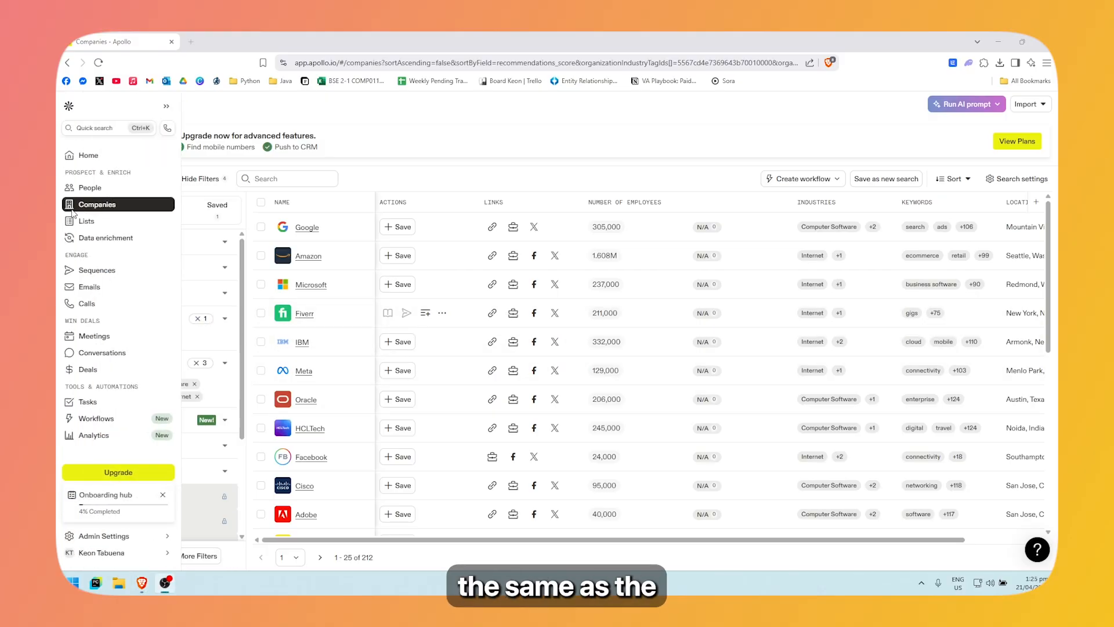
left_click(129, 192)
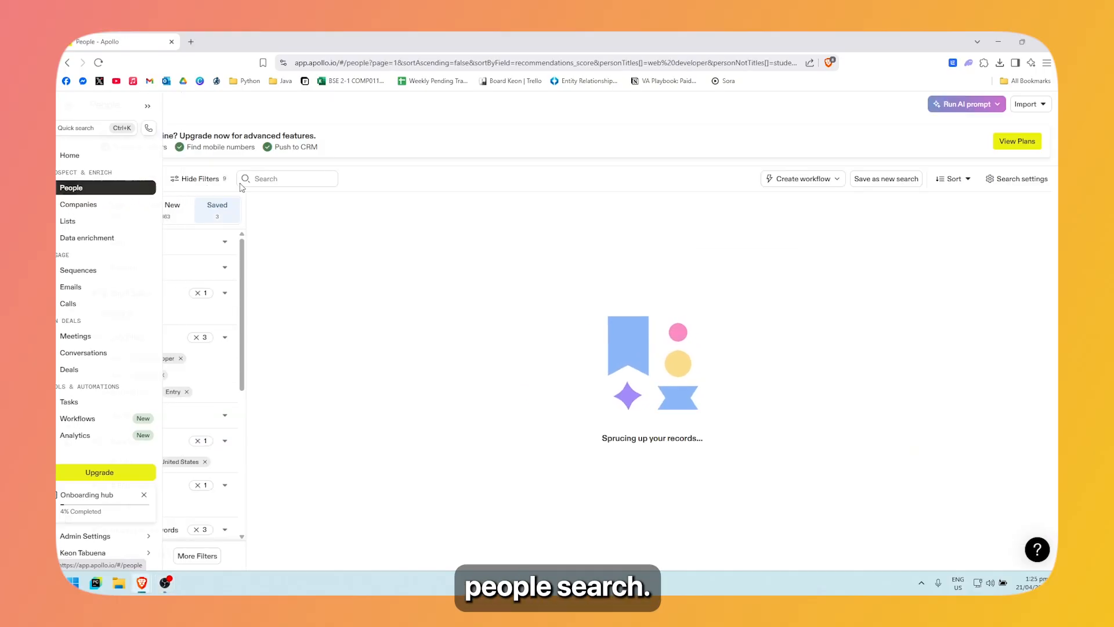
left_click(76, 204)
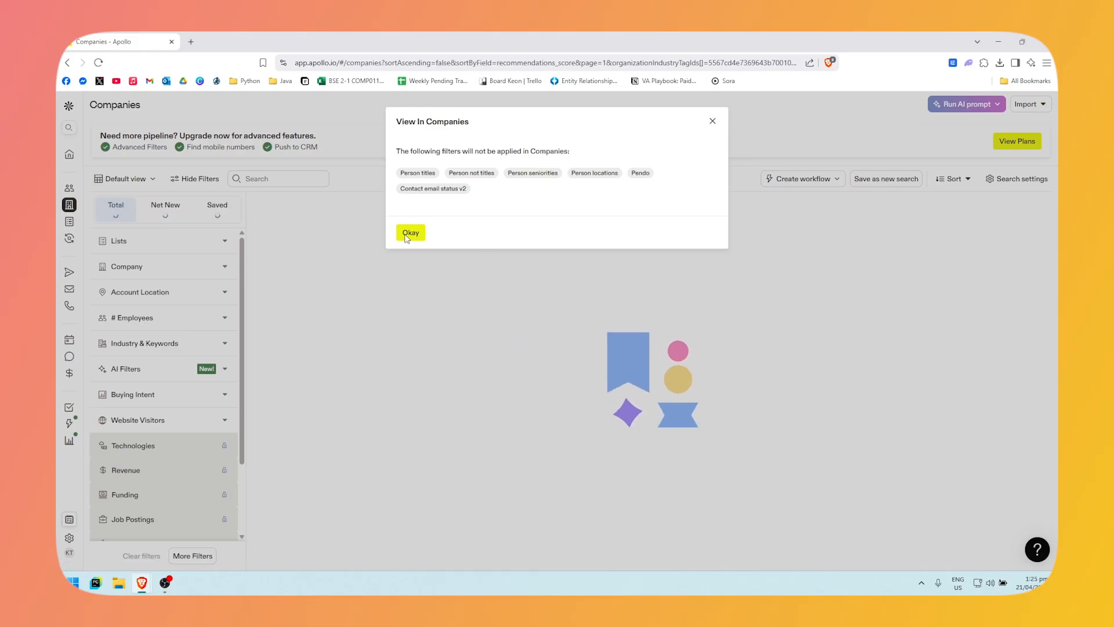
left_click(410, 232)
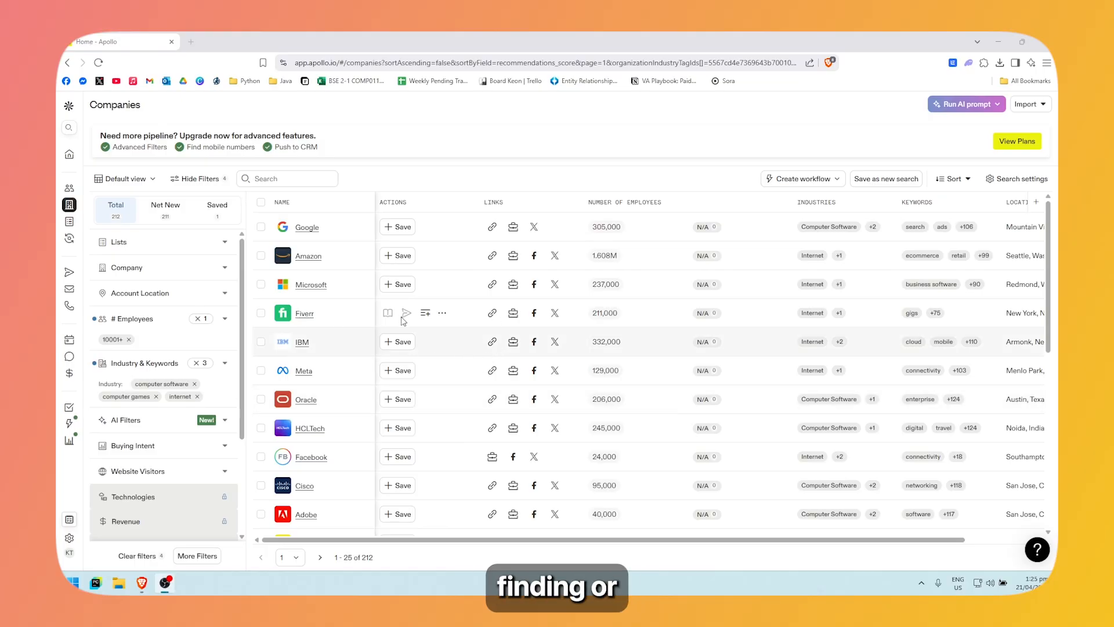
Open the saved lists and review the Web Dev Test list's details.
left_click(87, 224)
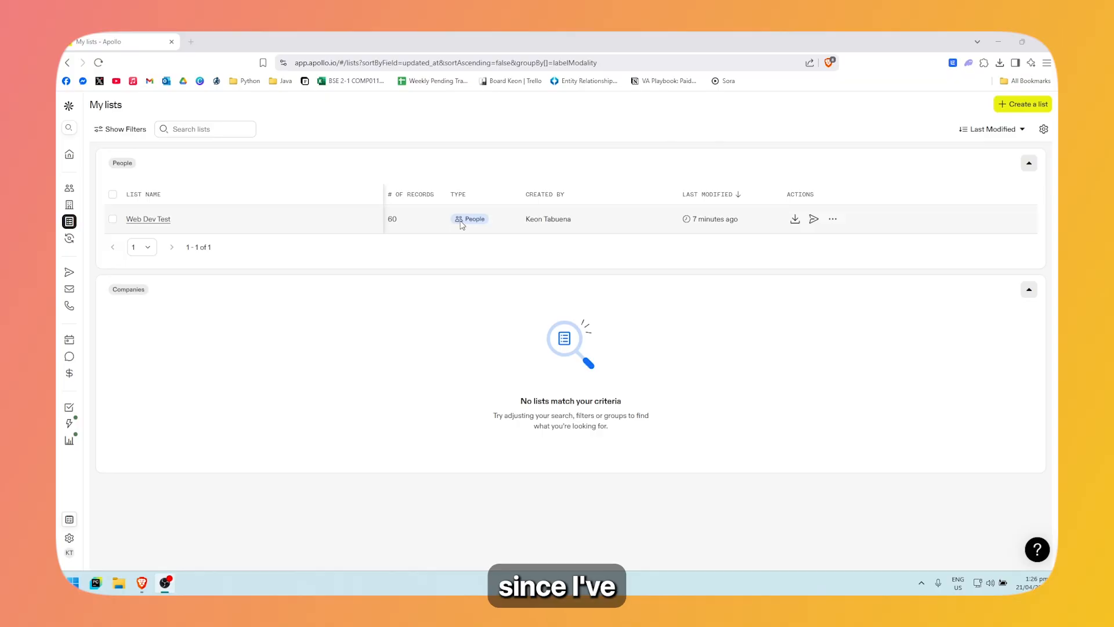
mouse_move(91, 188)
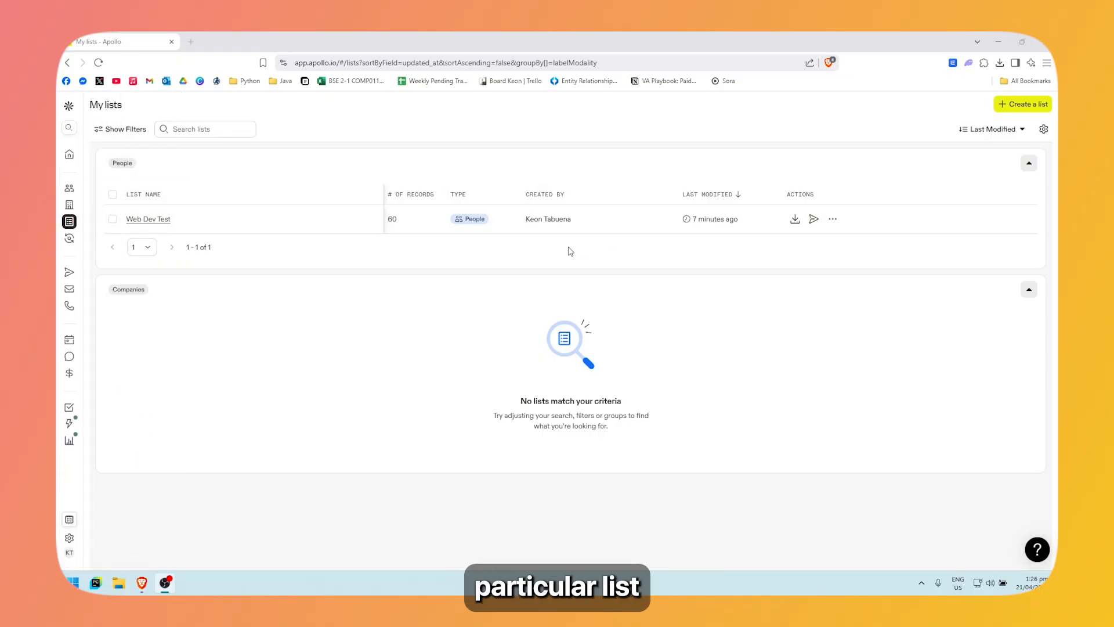
mouse_move(705, 231)
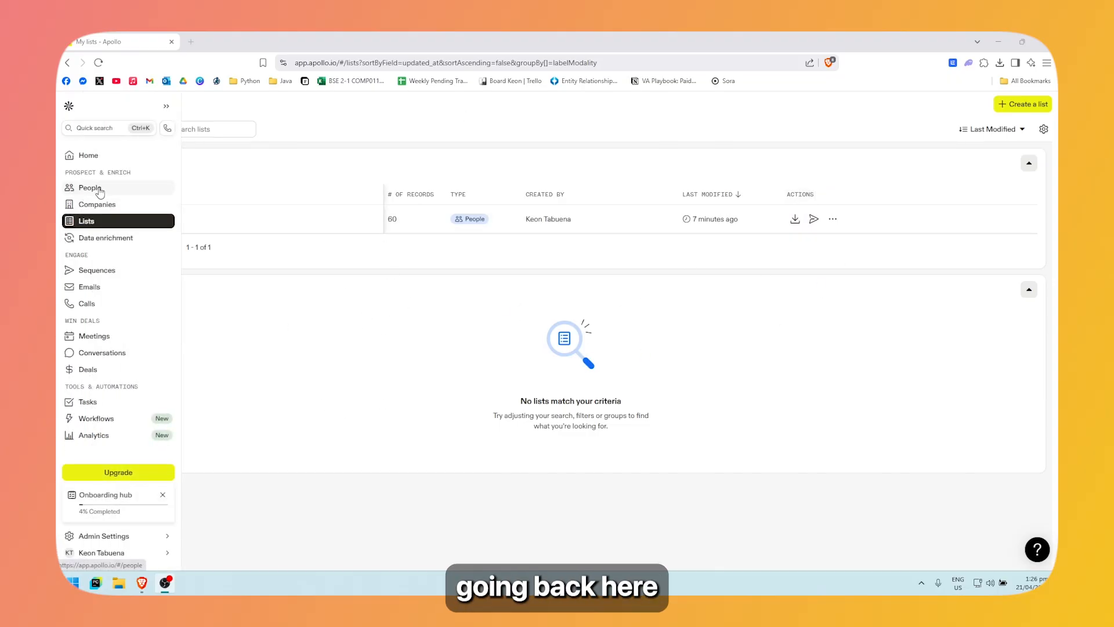
Review the filters applied to the saved people in the people search, and return to the saved lists.
left_click(93, 189)
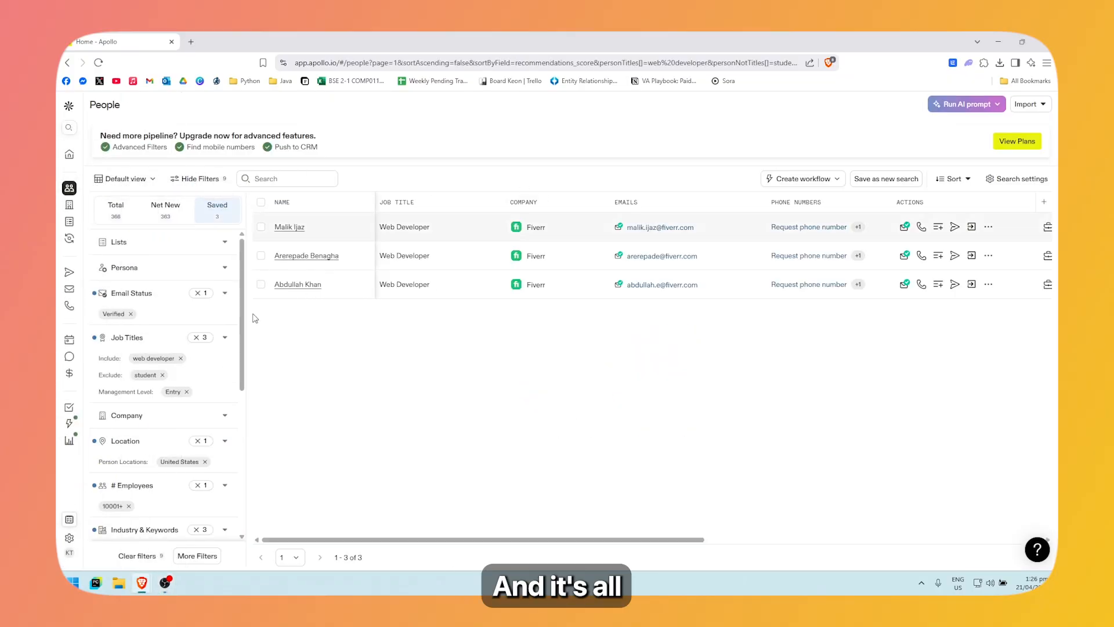
scroll(116, 377, "down", 3)
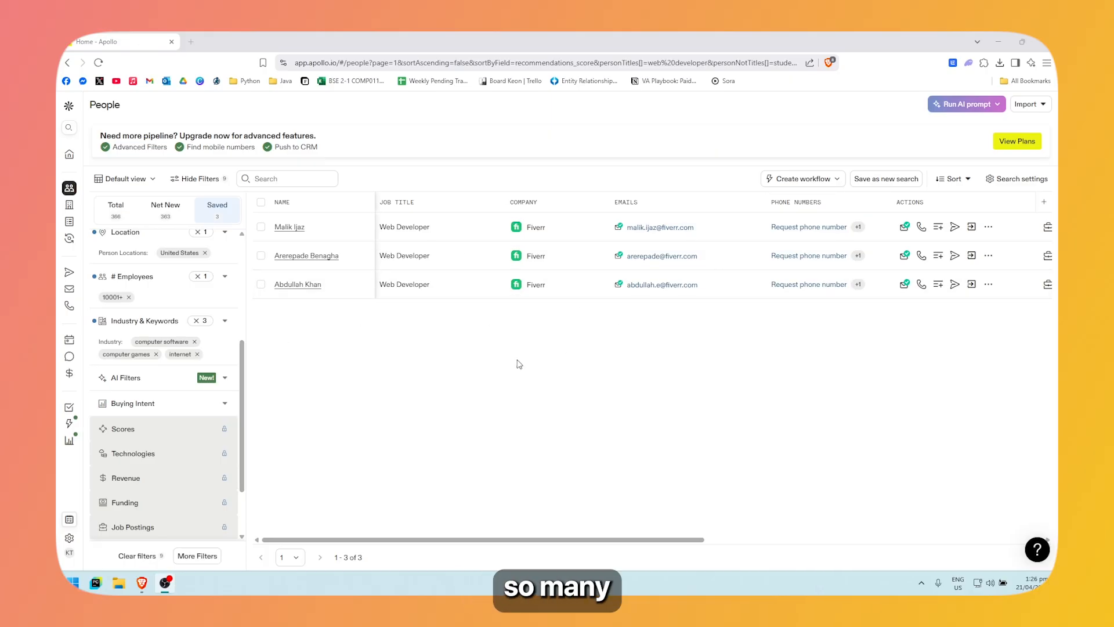
scroll(174, 372, "up", 3)
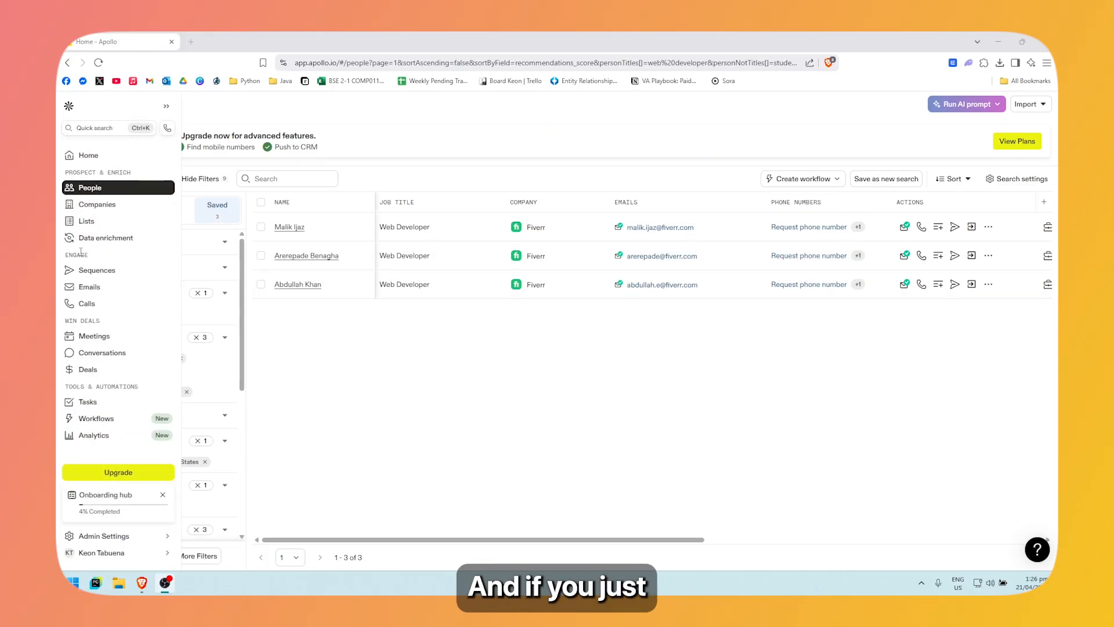
left_click(99, 221)
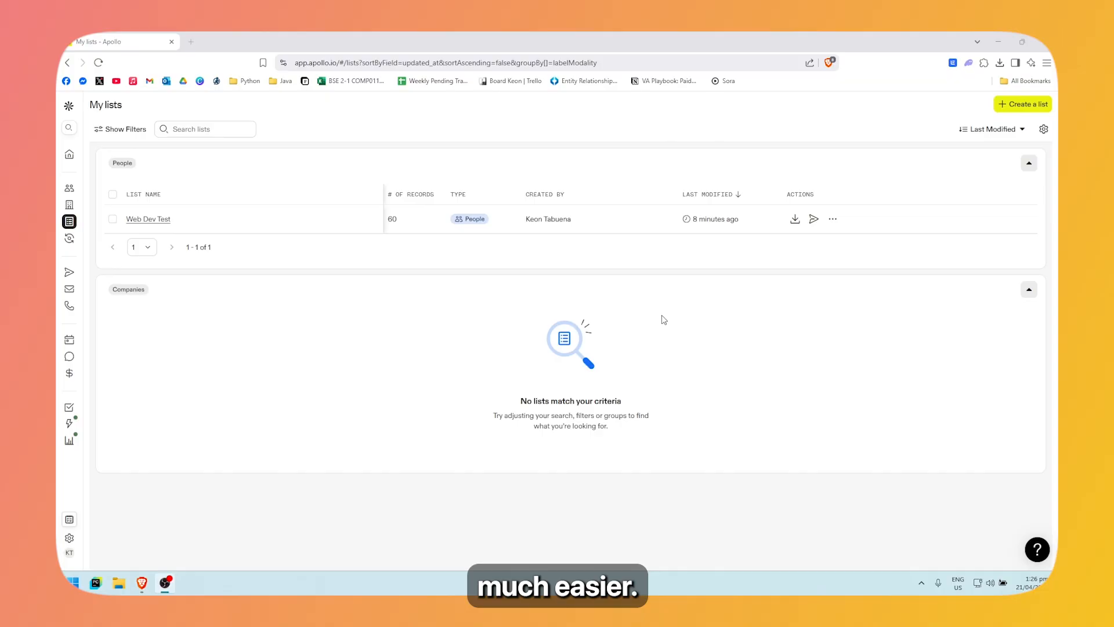
Open data enrichment and examine the data health center's cards for job changes, missing emails, CRM status and credit usage.
left_click(69, 238)
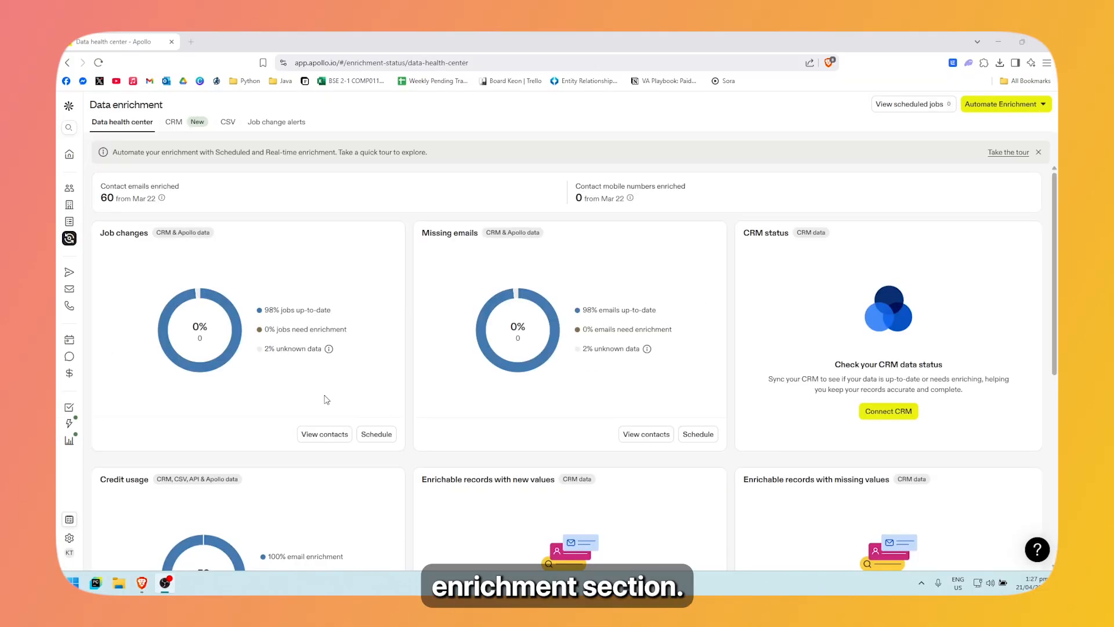
scroll(372, 260, "down", 2)
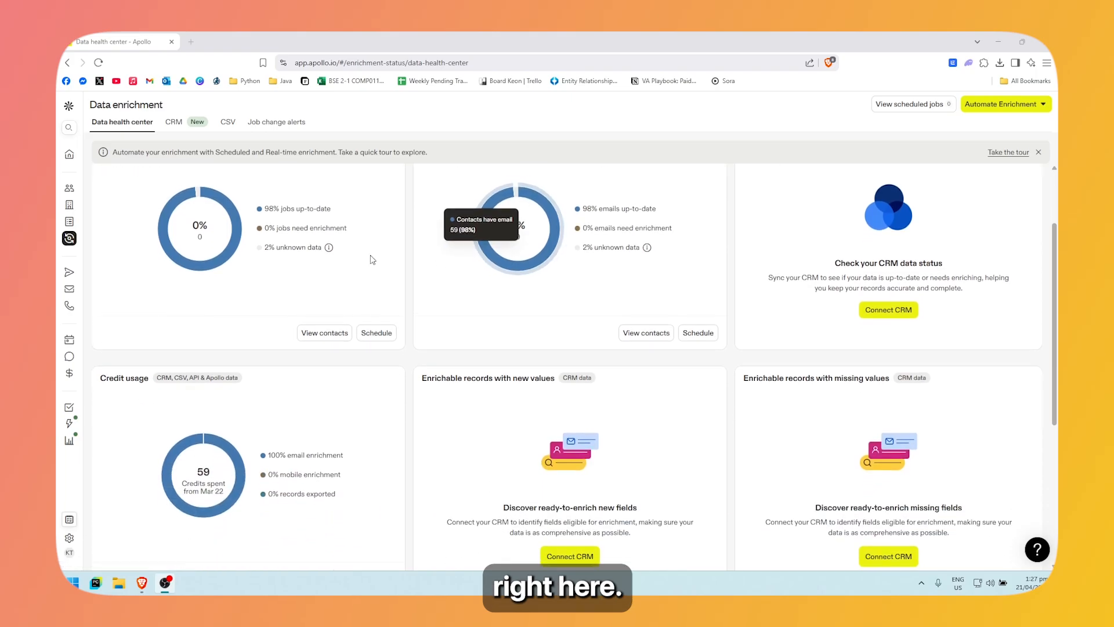
scroll(234, 240, "up", 2)
scroll(699, 250, "down", 5)
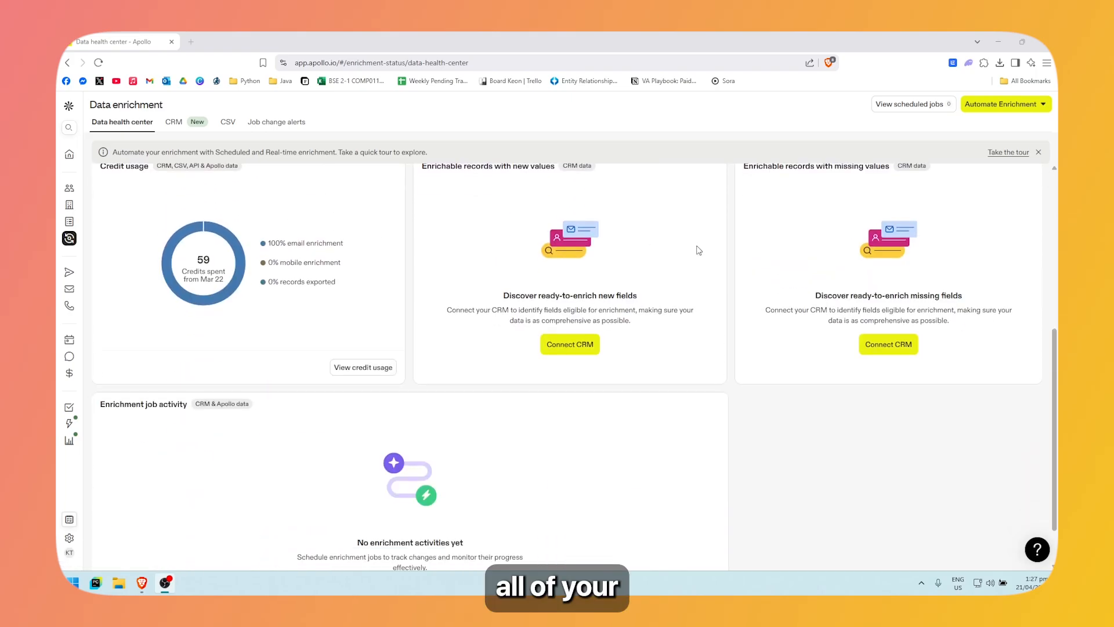
scroll(406, 273, "up", 6)
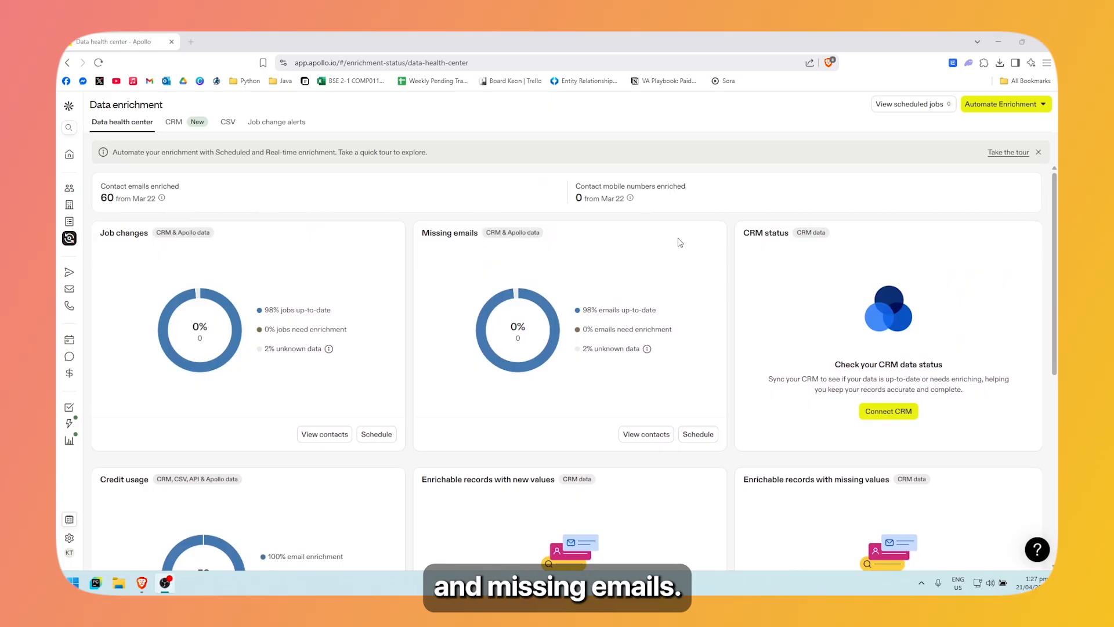
mouse_move(220, 324)
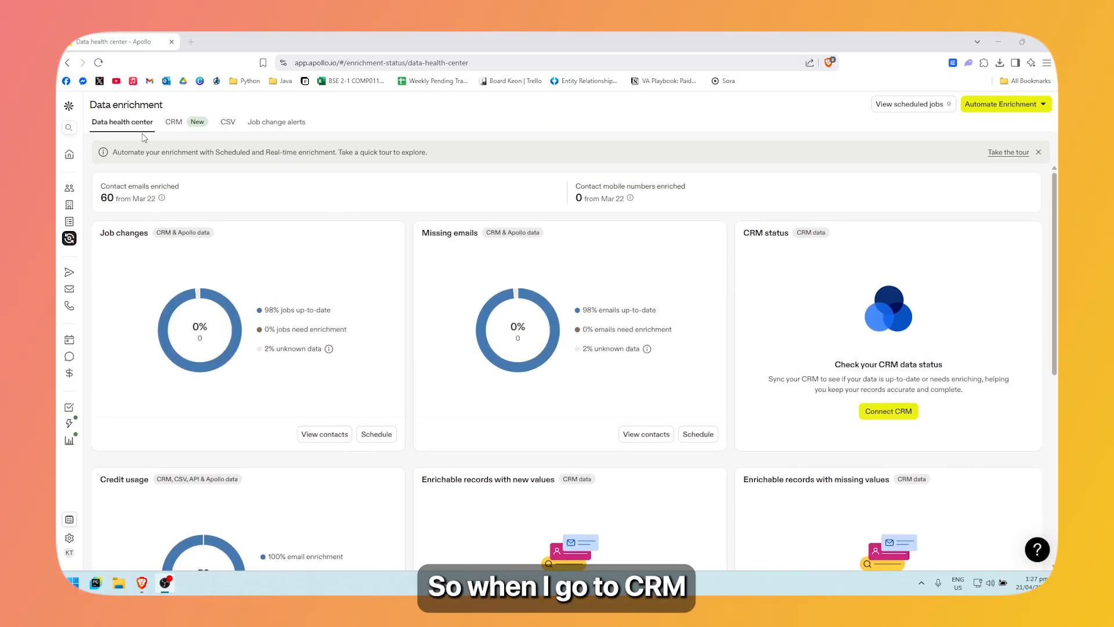
View the CRM, CSV and job change alerts sections of data enrichment.
left_click(175, 123)
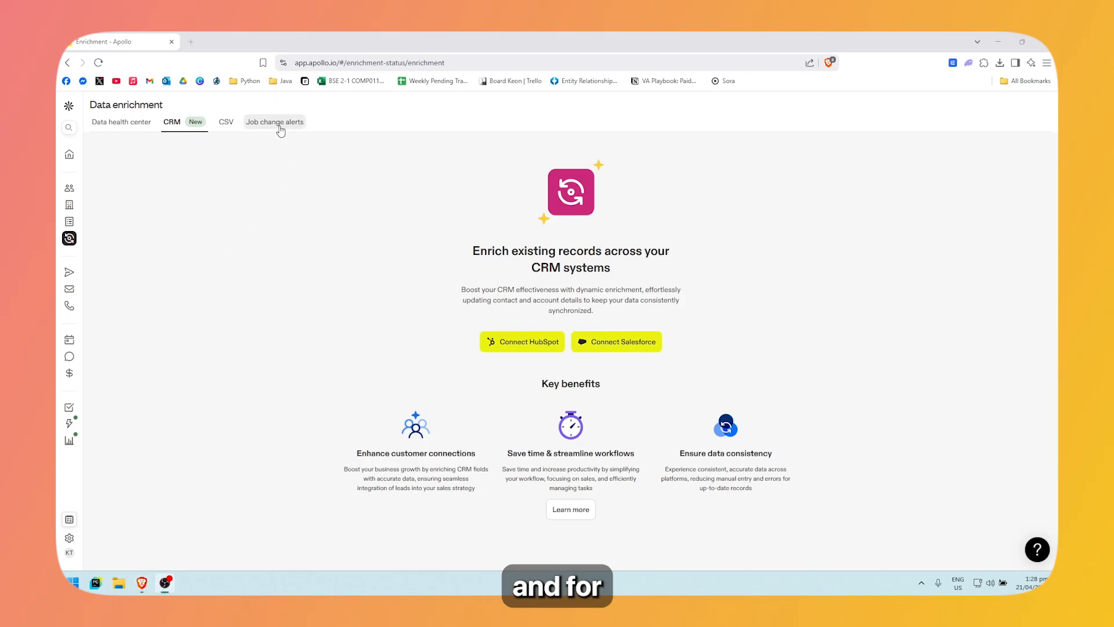
left_click(226, 122)
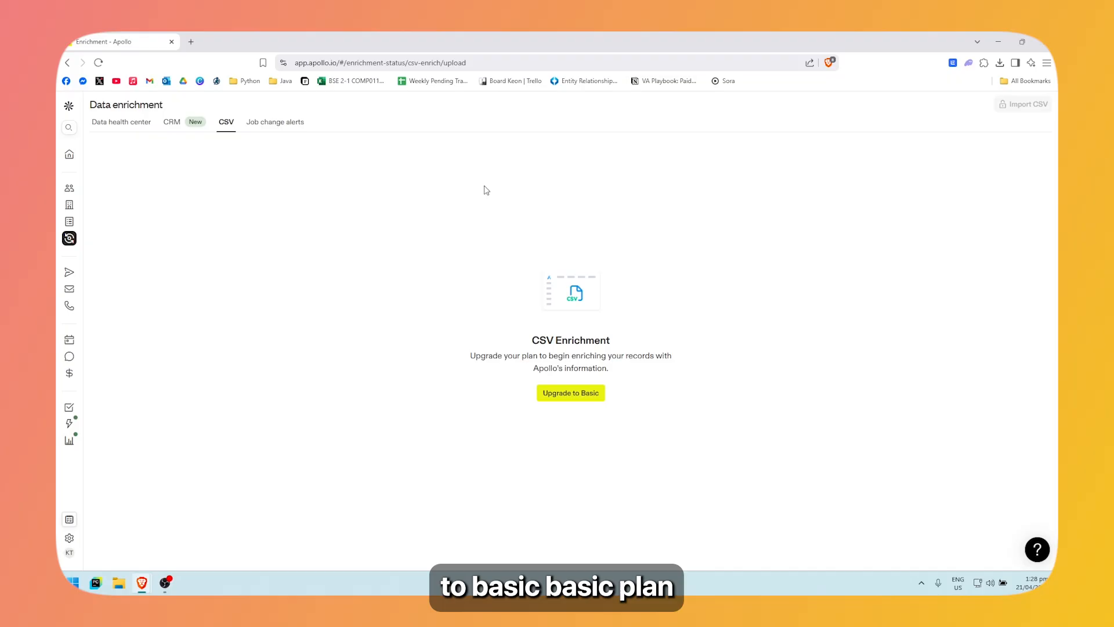
left_click(281, 123)
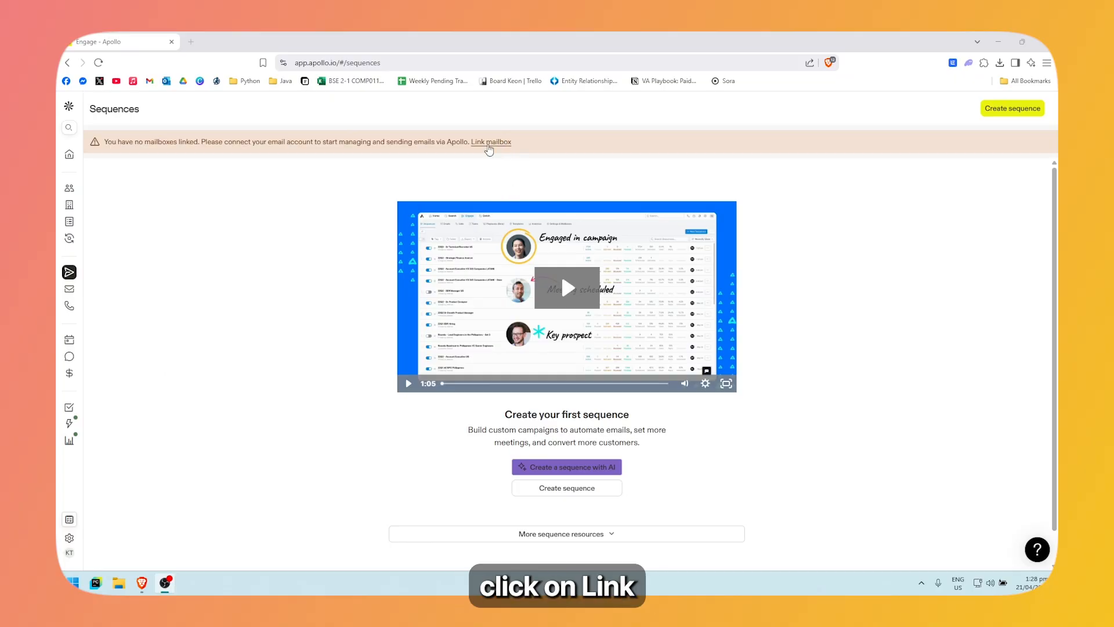
Link a Google mailbox from the Sequences page, agreeing to Apollo's terms of service.
left_click(491, 142)
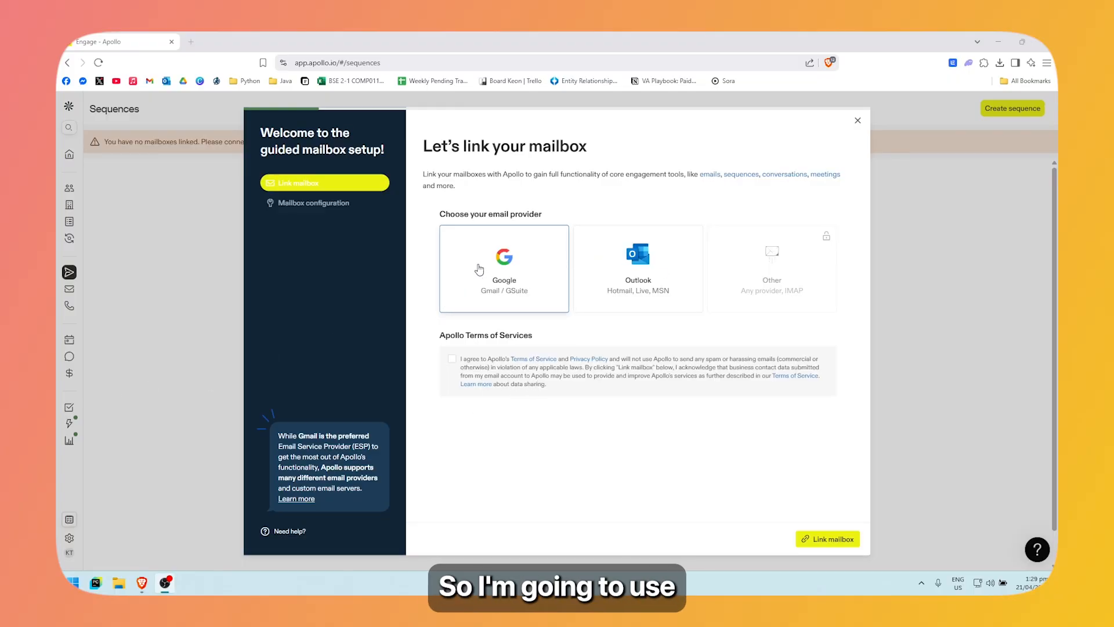
left_click(452, 361)
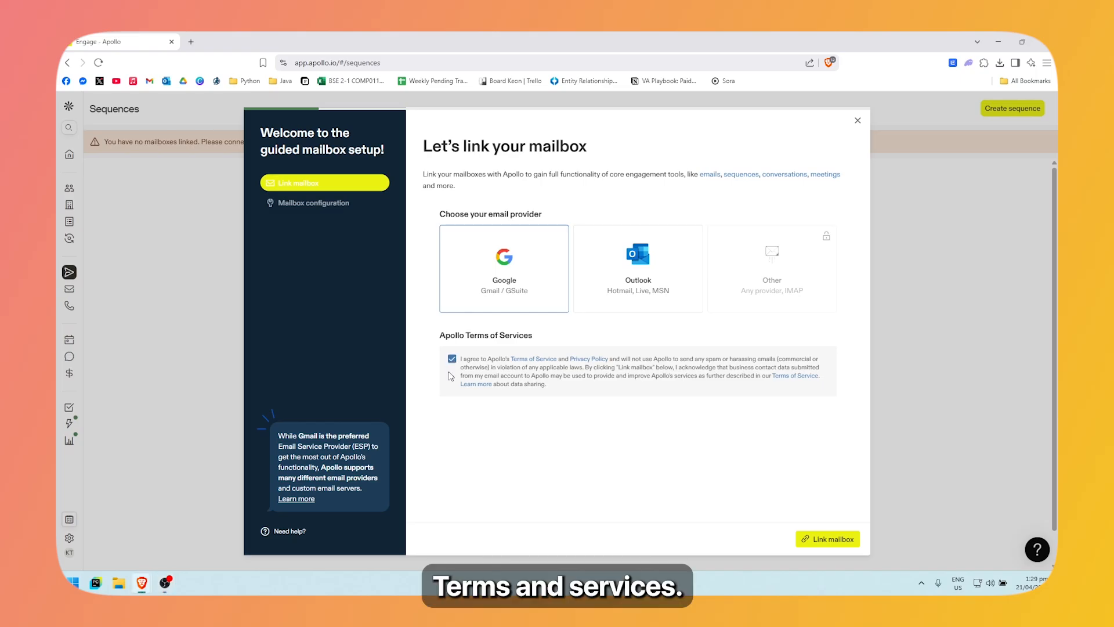
left_click(819, 544)
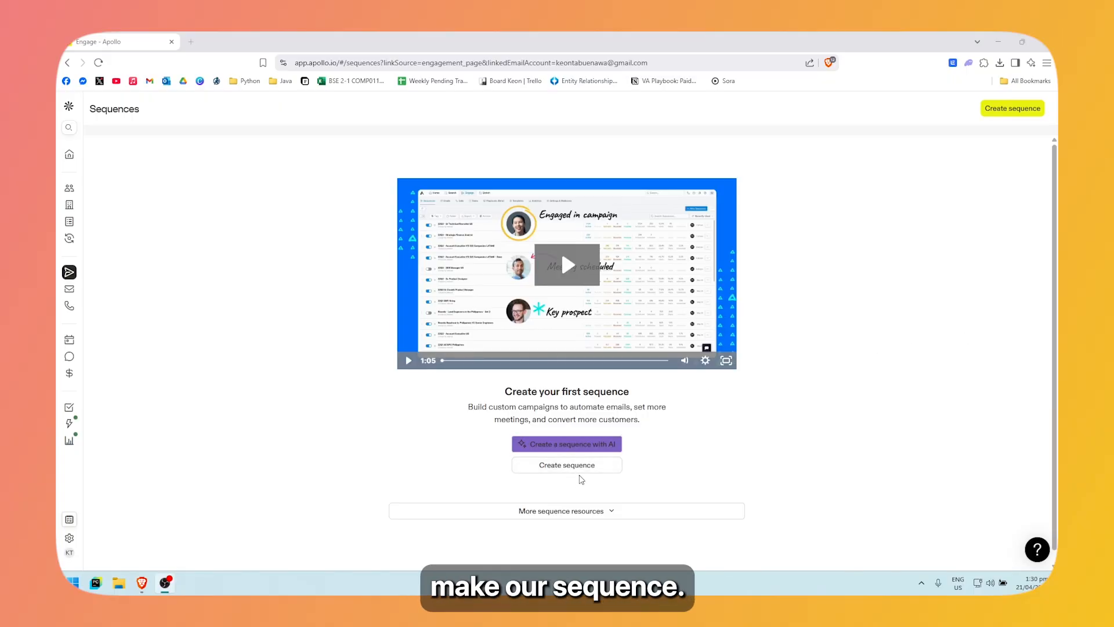
Start a new sequence from a template and look through the gallery of all sequence templates.
left_click(587, 469)
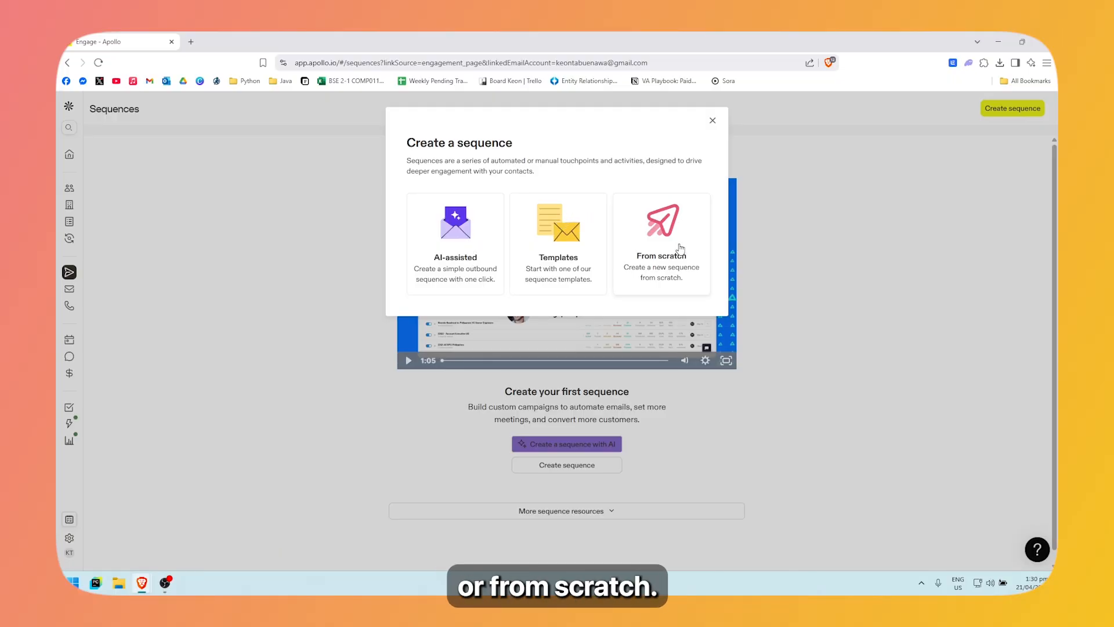
left_click(556, 237)
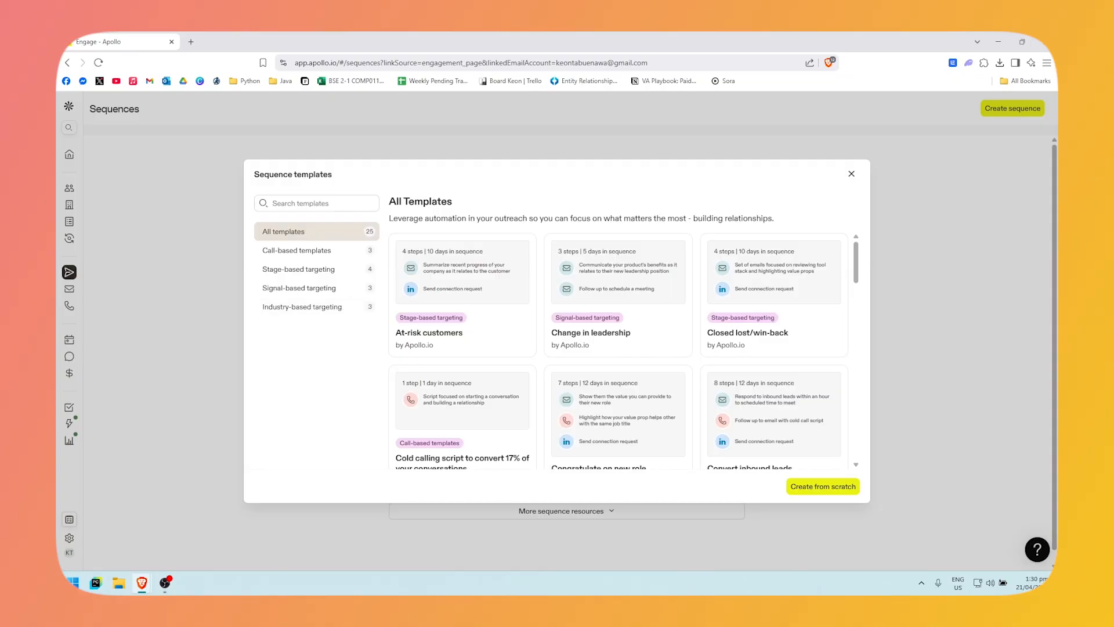
scroll(604, 406, "down", 2)
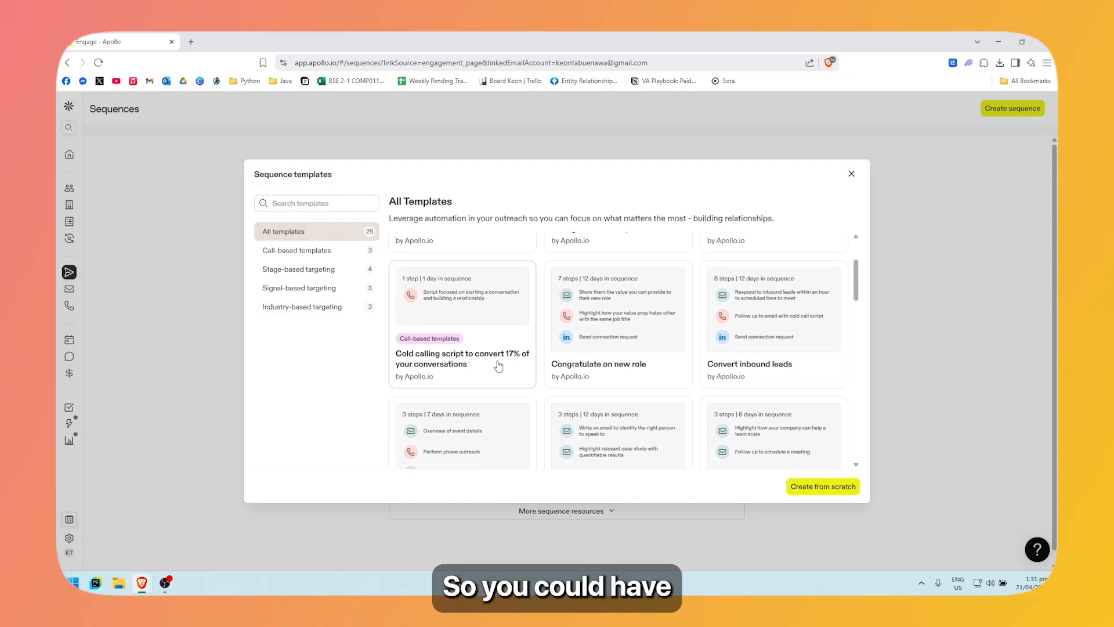
scroll(602, 360, "up", 2)
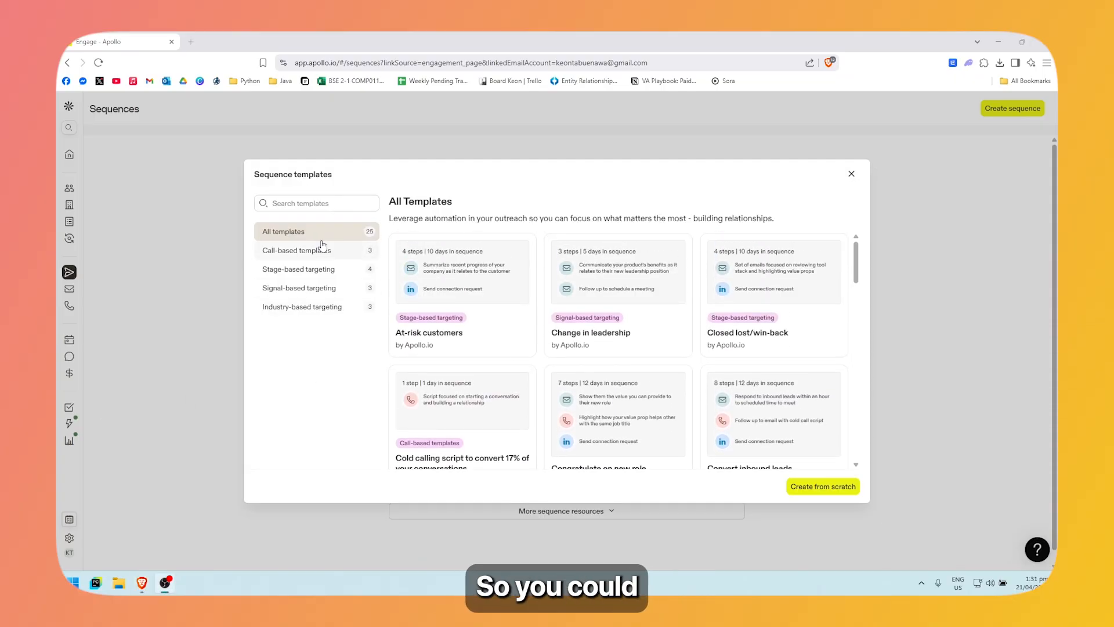
Browse the call-based, stage-based, signal-based and industry-based template categories, and create the sequence from the signal-based Job postings template.
left_click(298, 255)
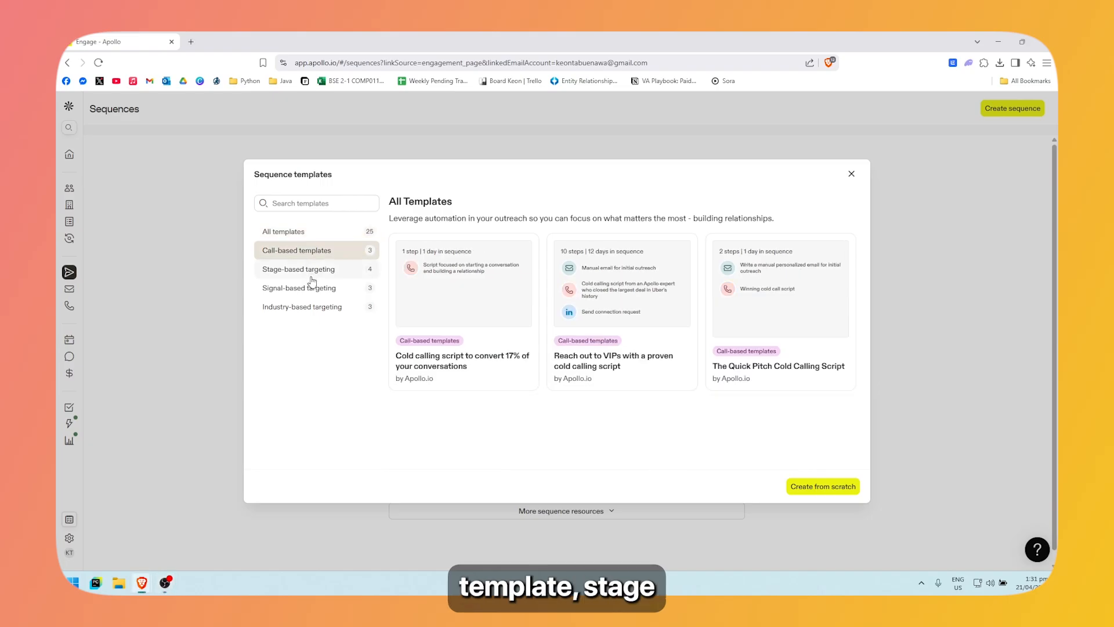
left_click(323, 270)
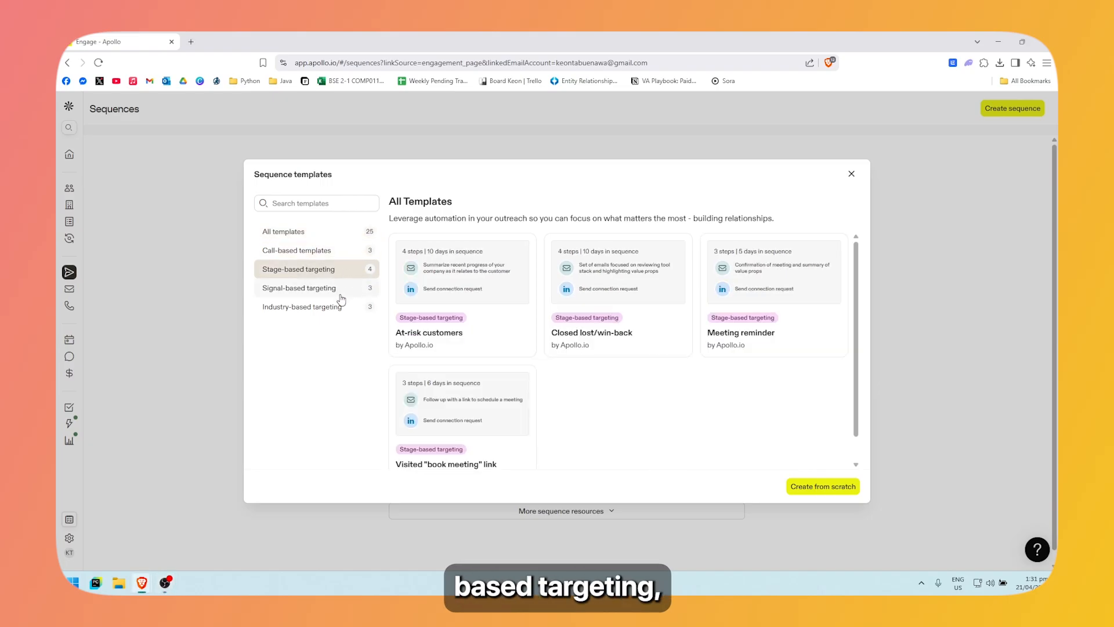
left_click(345, 290)
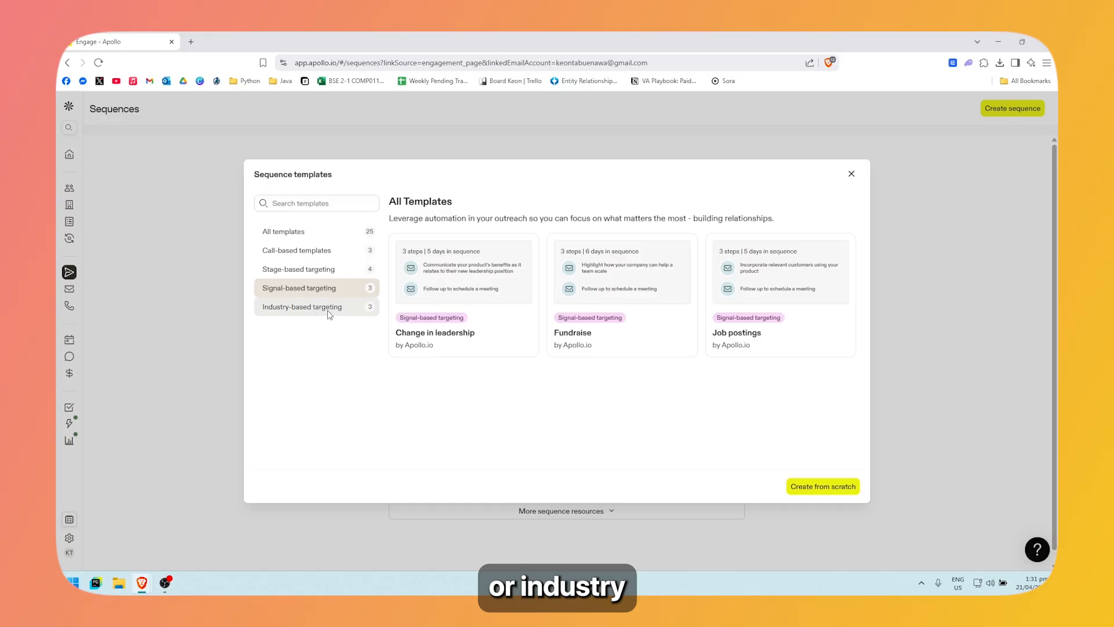
left_click(332, 308)
left_click(348, 290)
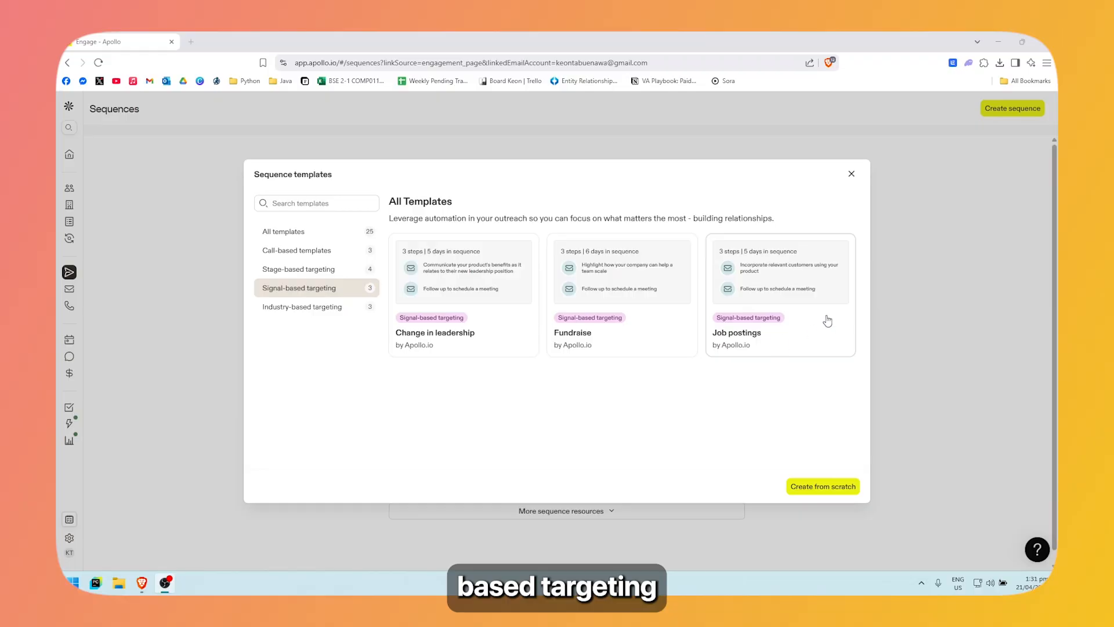
left_click(802, 332)
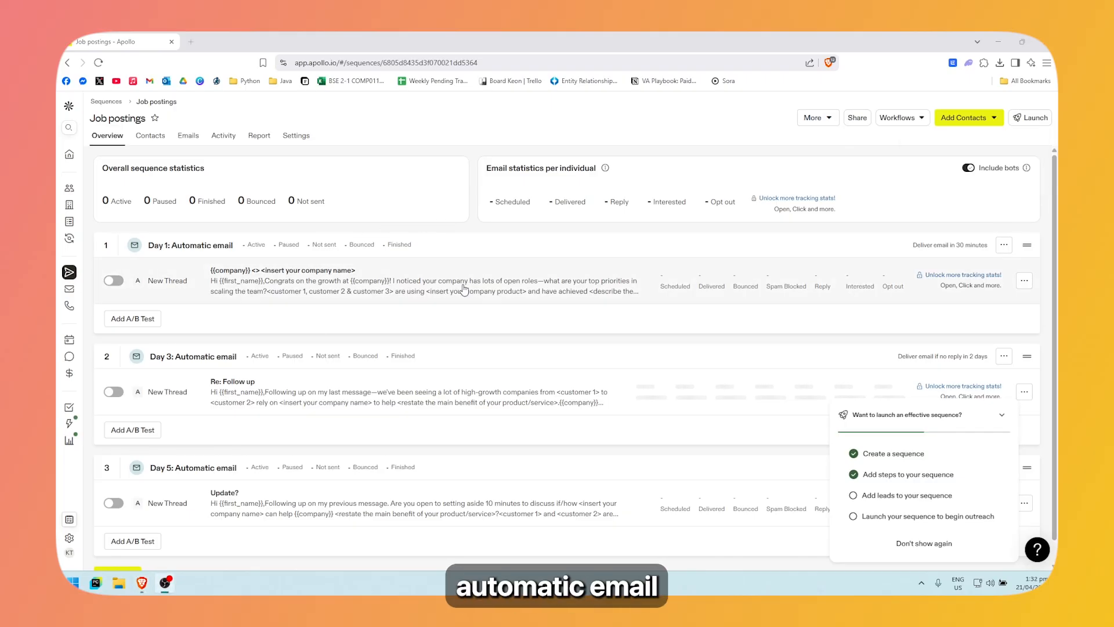
Review the sequence's Day 1, Day 3 and Day 5 automatic emails, collapsing the launch checklist that covers them.
scroll(189, 348, "down", 1)
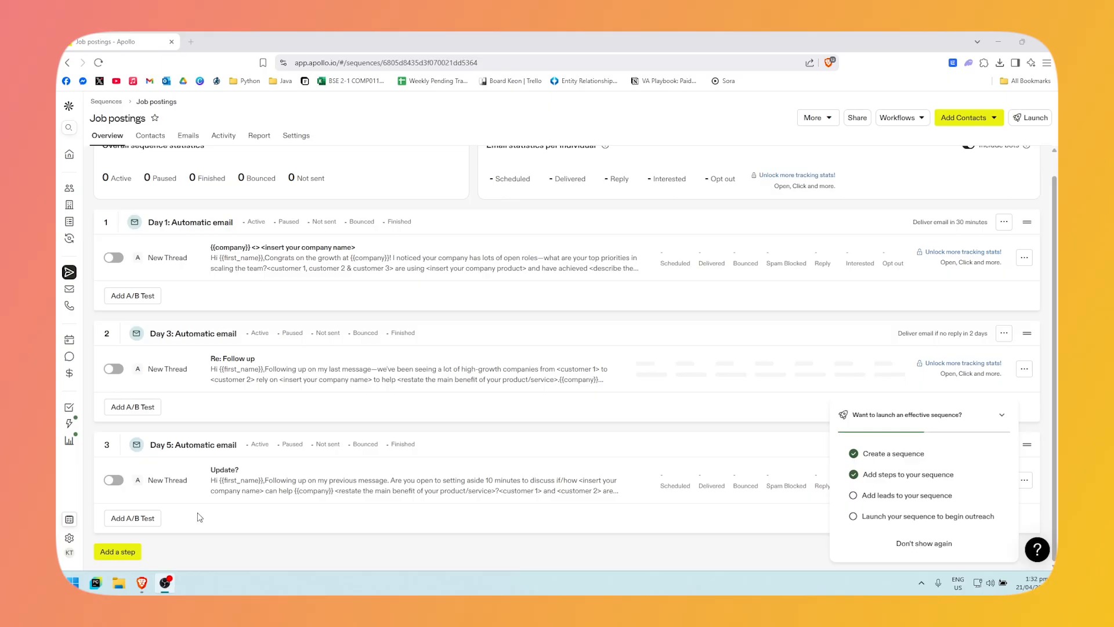
left_click(1001, 415)
scroll(706, 322, "up", 1)
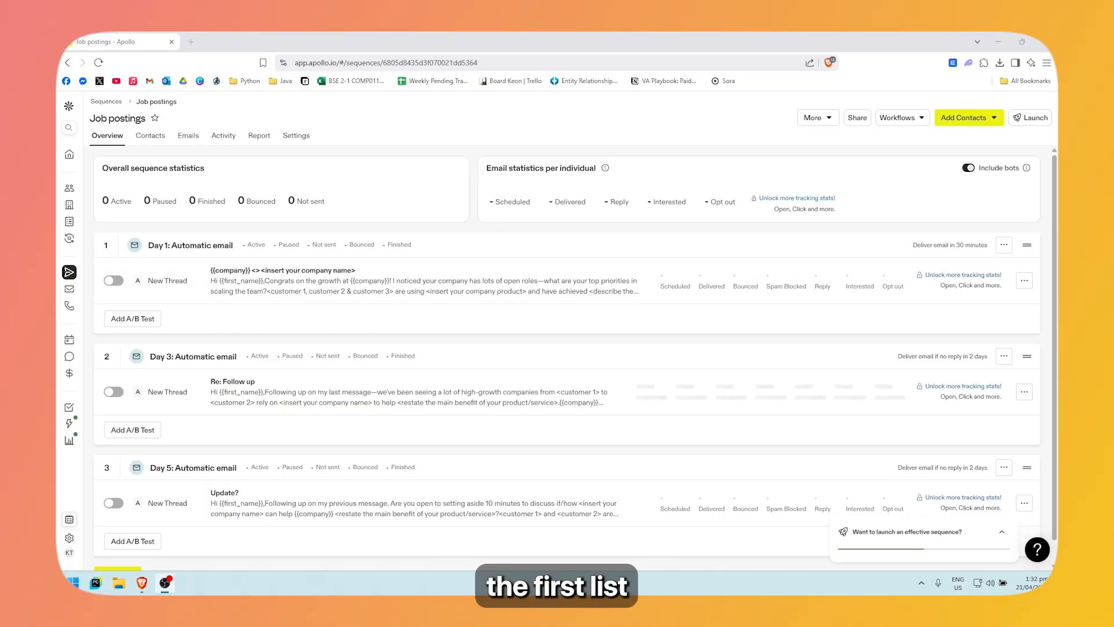
Add the contacts from the Web Dev Test list to the Job postings sequence, leaving out people without an available email address.
left_click(979, 121)
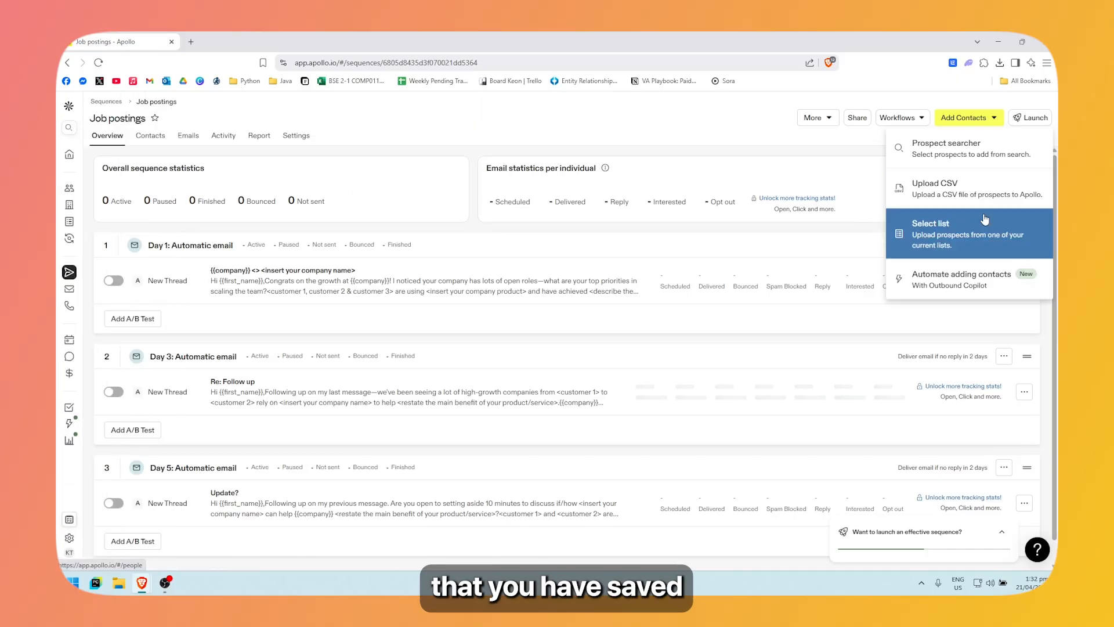
mouse_move(99, 197)
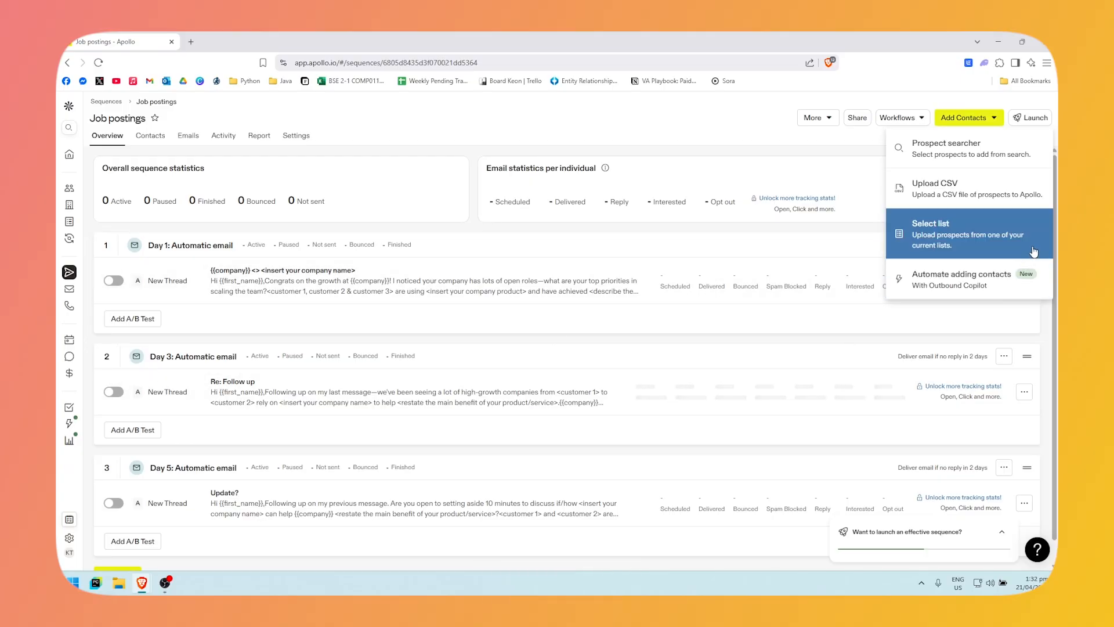
left_click(1034, 251)
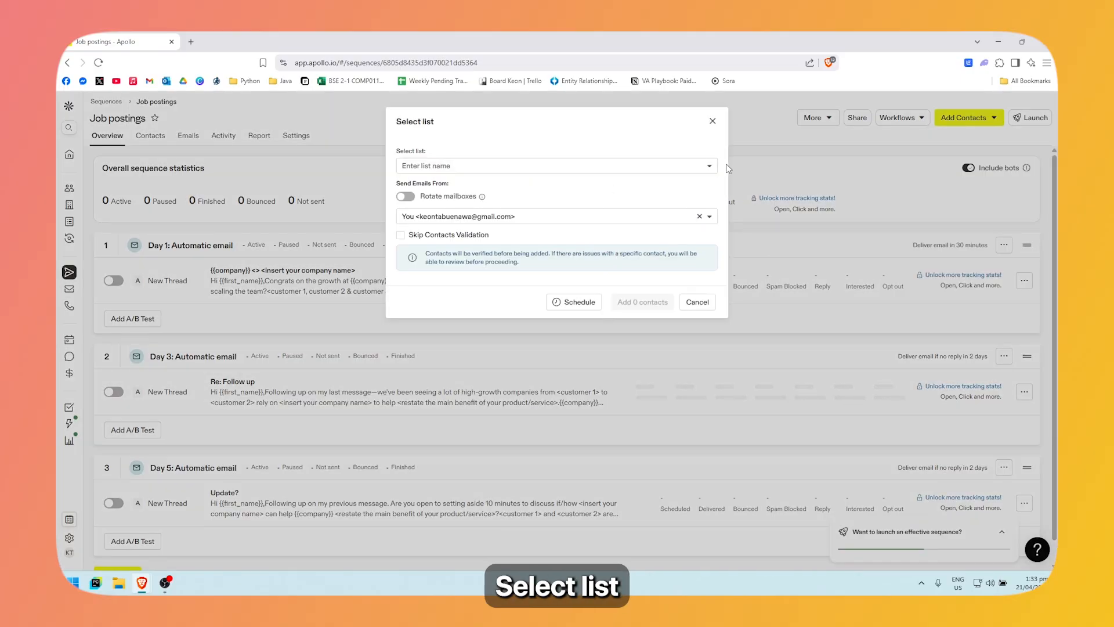
left_click(709, 166)
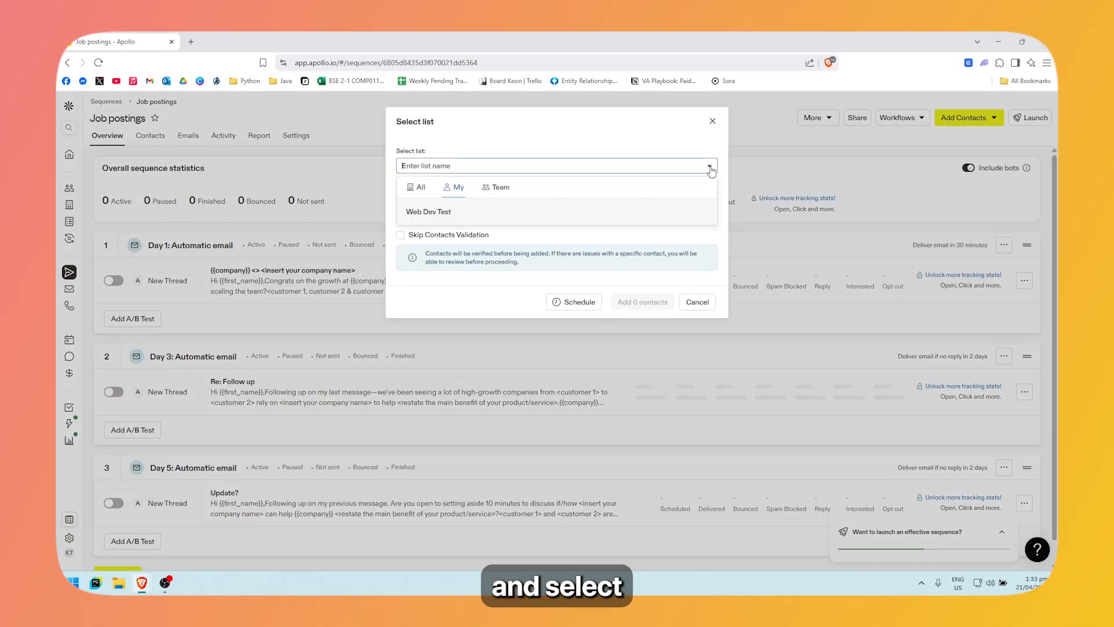
left_click(468, 214)
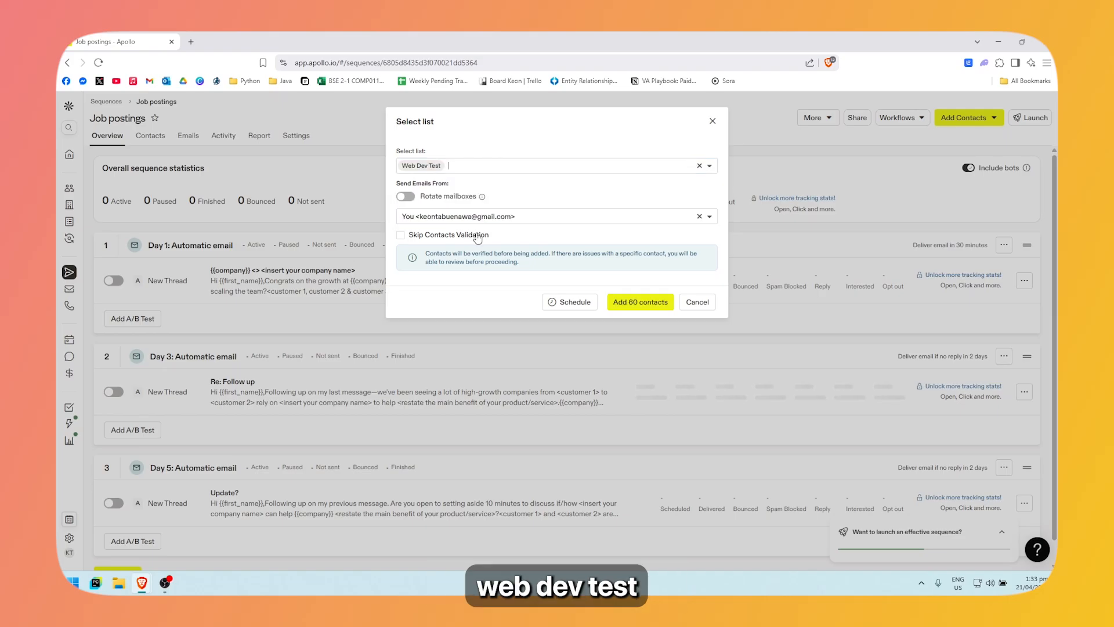
left_click(645, 303)
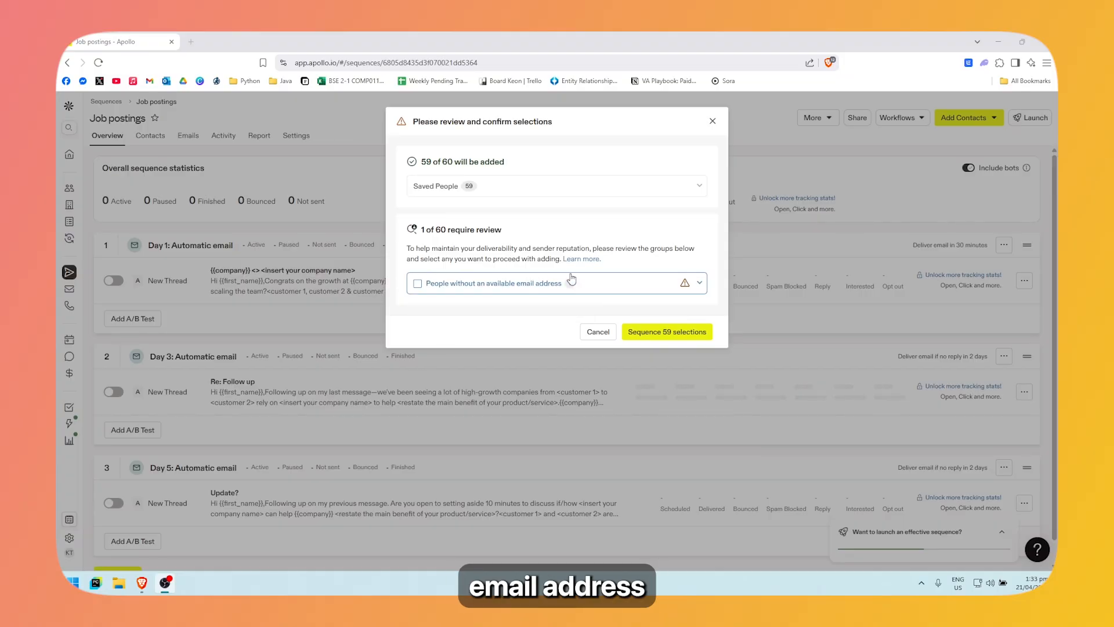
left_click(680, 333)
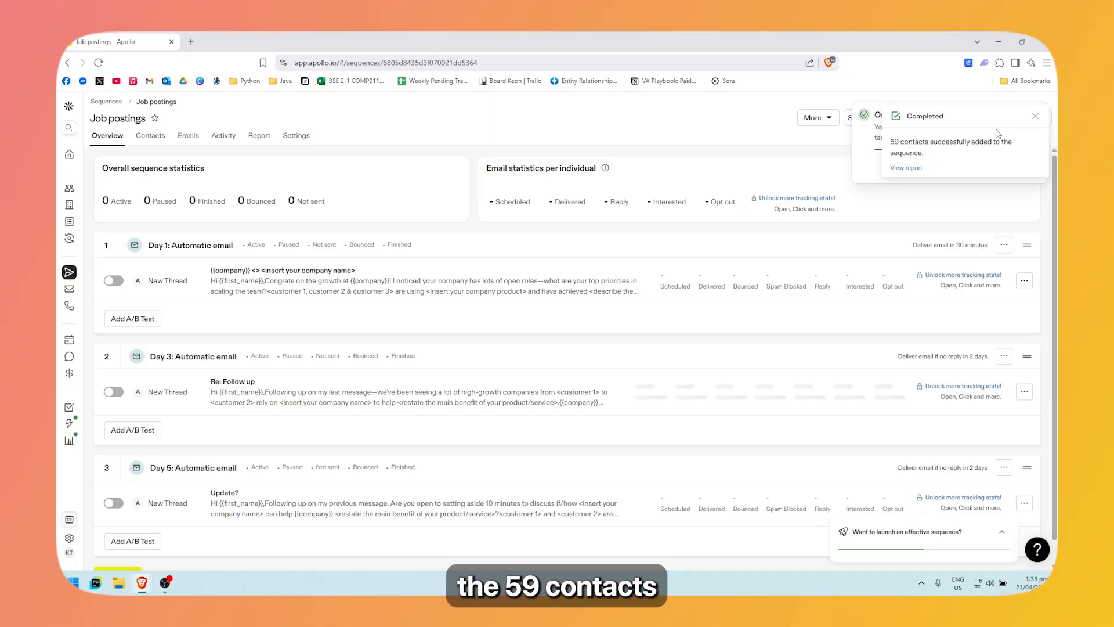
left_click(1035, 116)
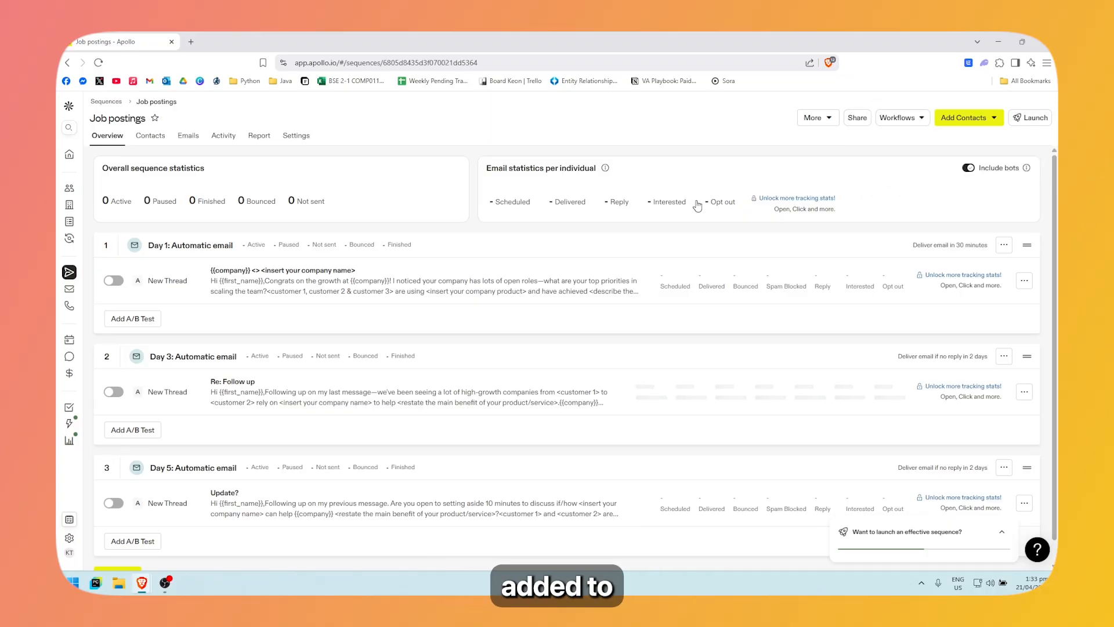
Examine the step types that can be added to the sequence, including automatic and manual emails, phone calls, action items and LinkedIn tasks.
scroll(83, 365, "down", 2)
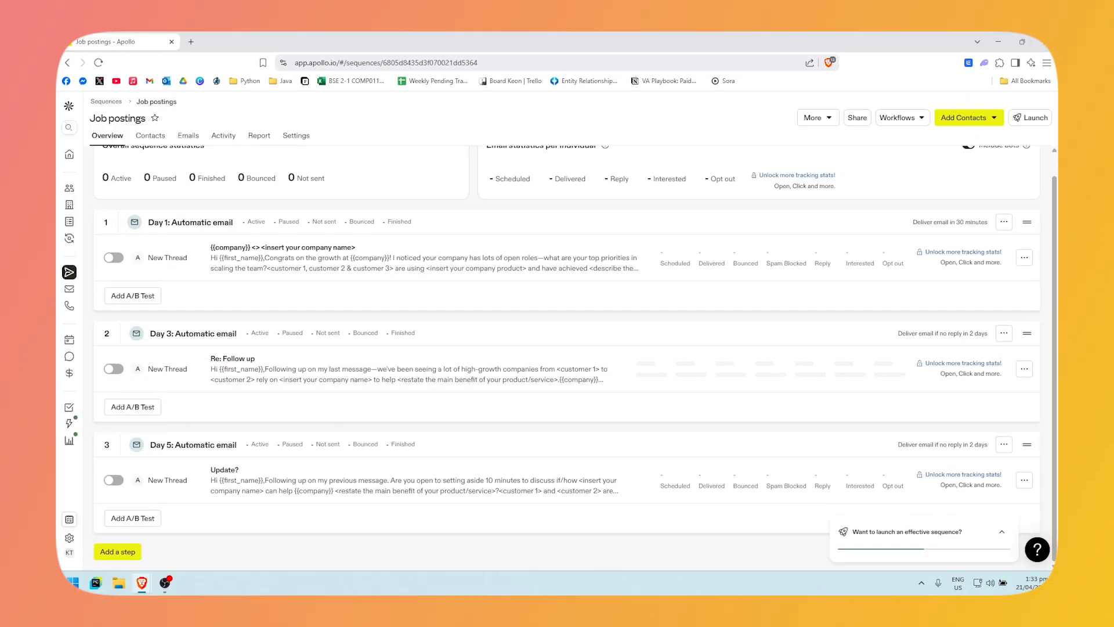
left_click(125, 552)
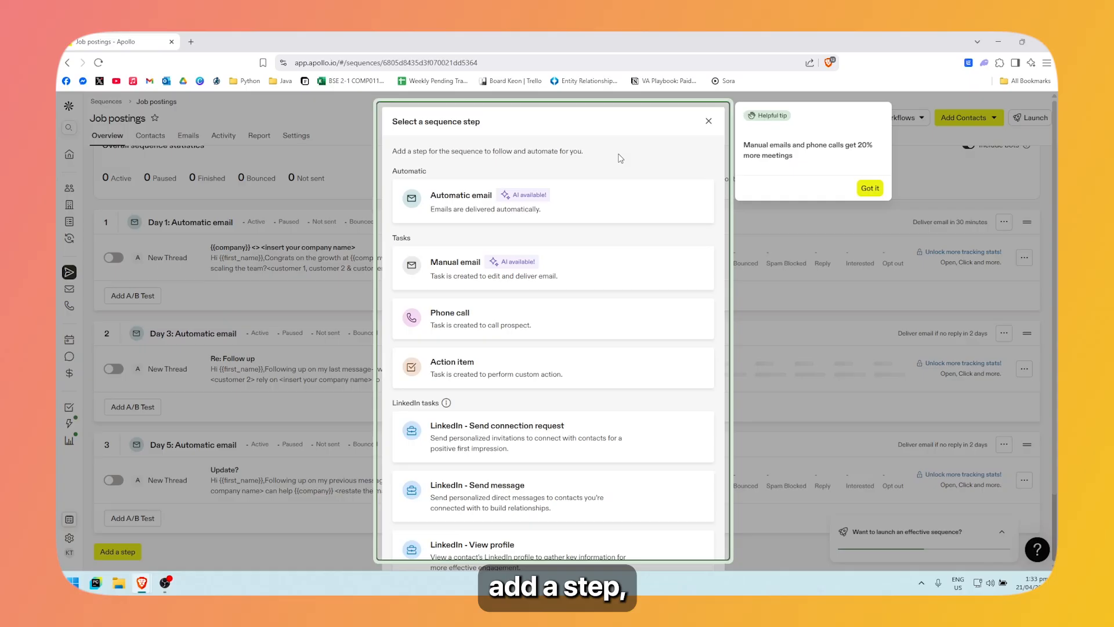
scroll(501, 224, "down", 1)
scroll(502, 224, "up", 1)
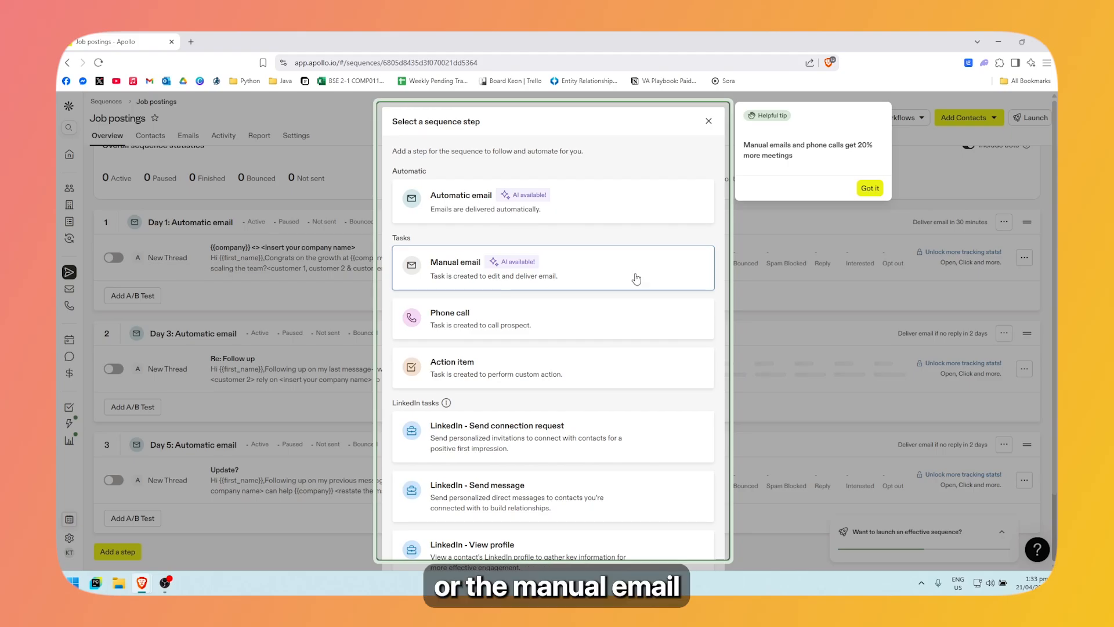
scroll(511, 334, "down", 1)
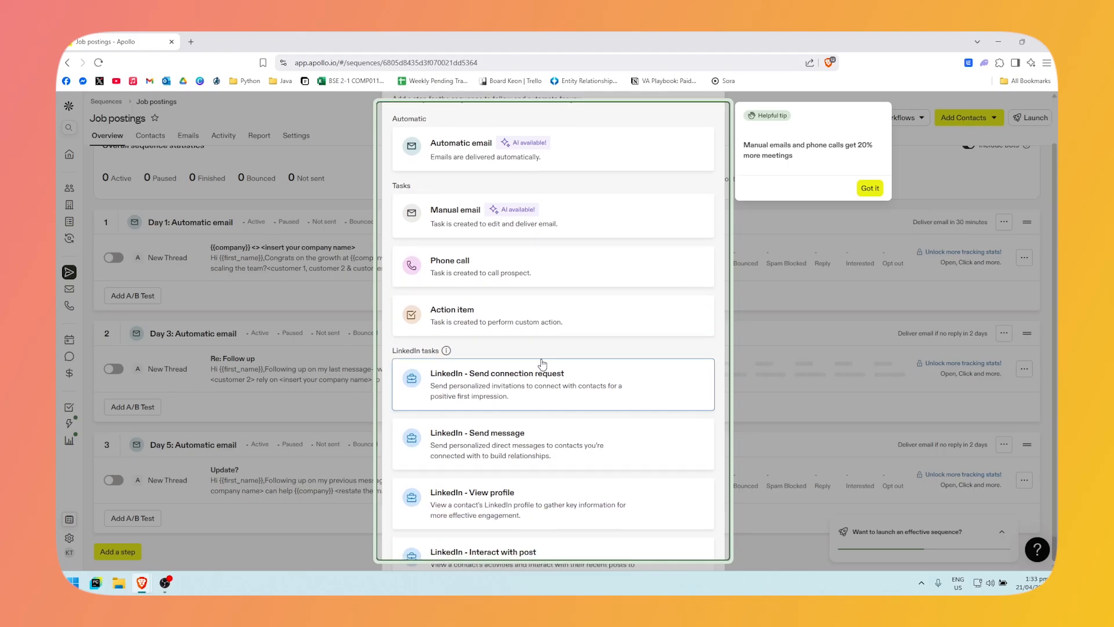
scroll(543, 364, "down", 1)
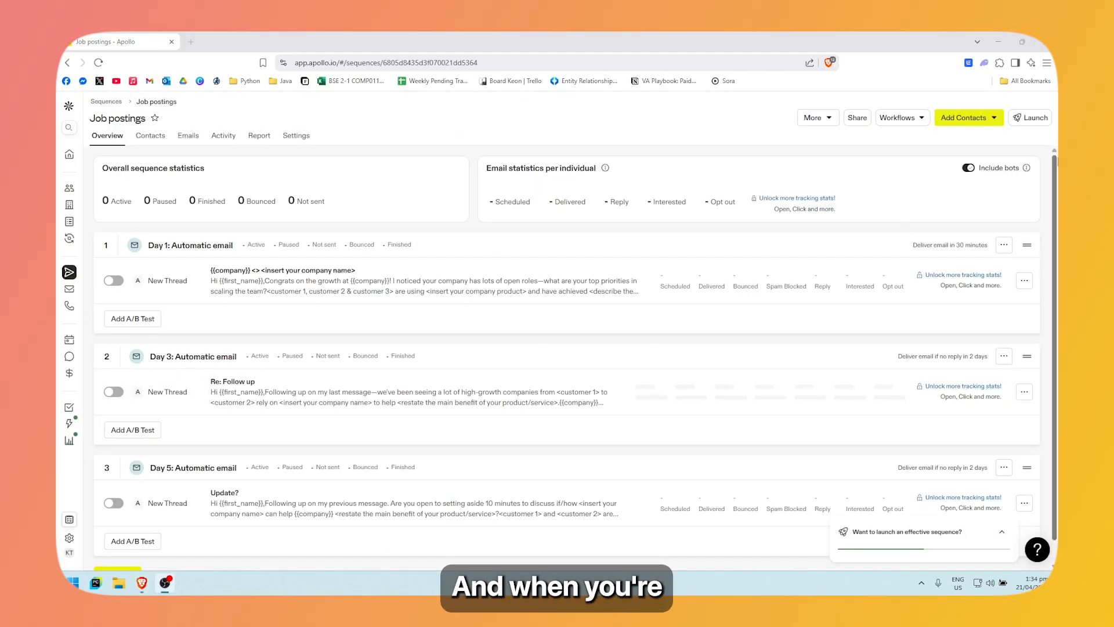
Try to launch the Job postings sequence, and look over its email steps.
left_click(1036, 118)
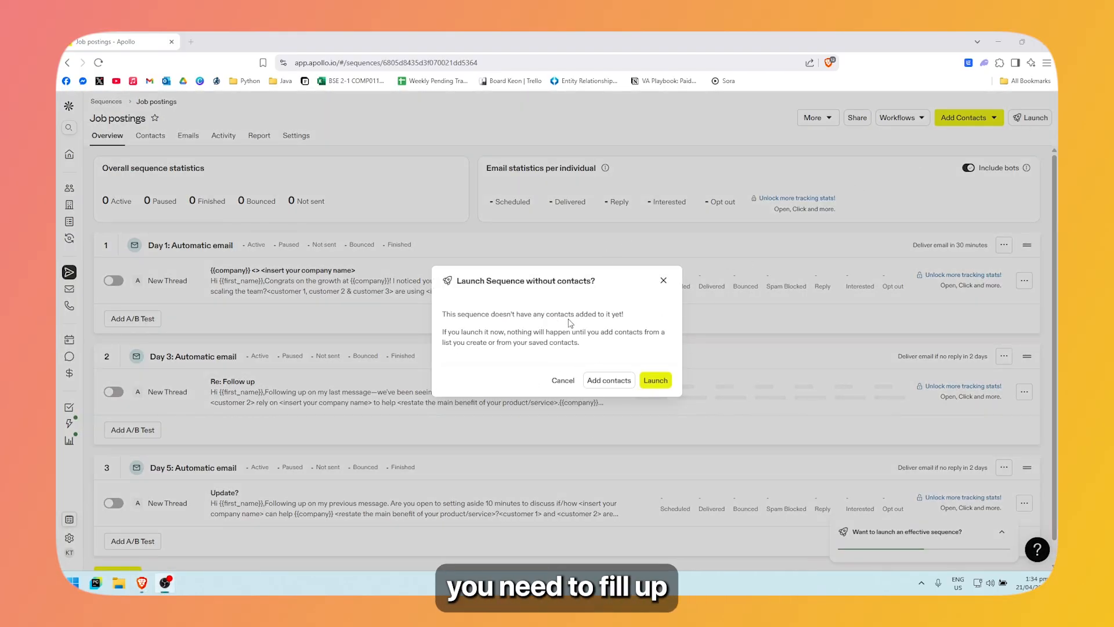
left_click(663, 280)
scroll(732, 427, "down", 2)
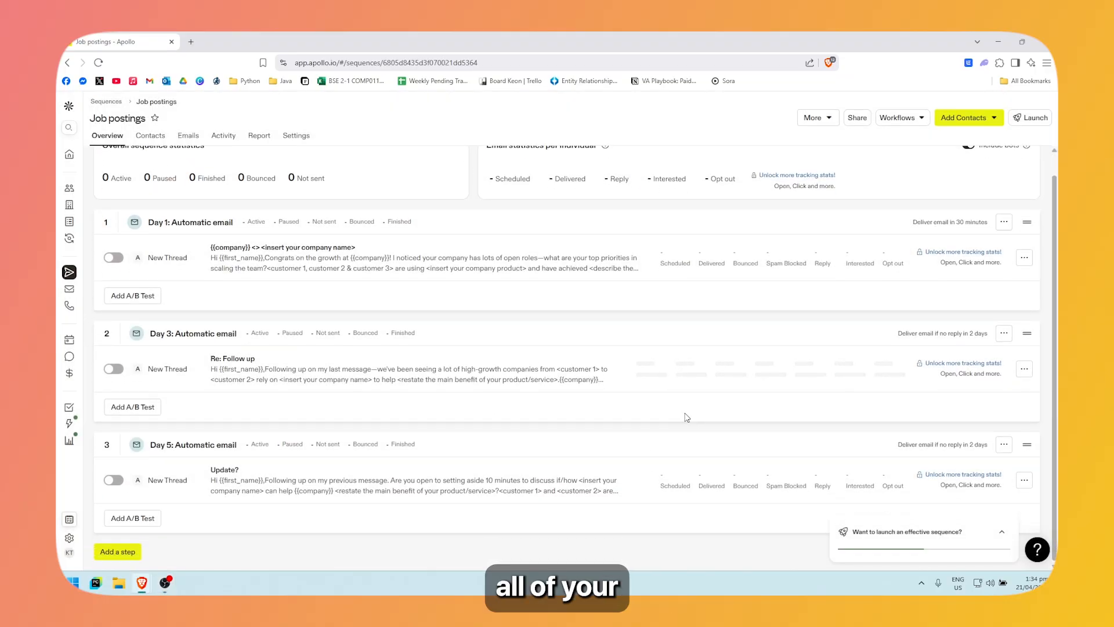
scroll(679, 412, "up", 2)
scroll(528, 370, "down", 1)
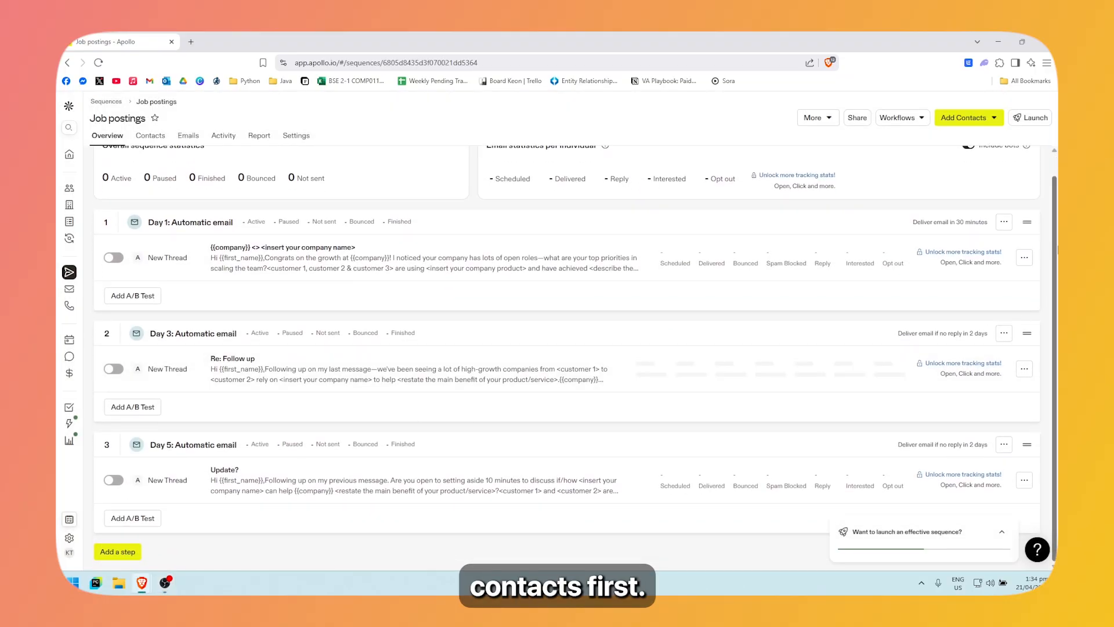
left_click(1030, 120)
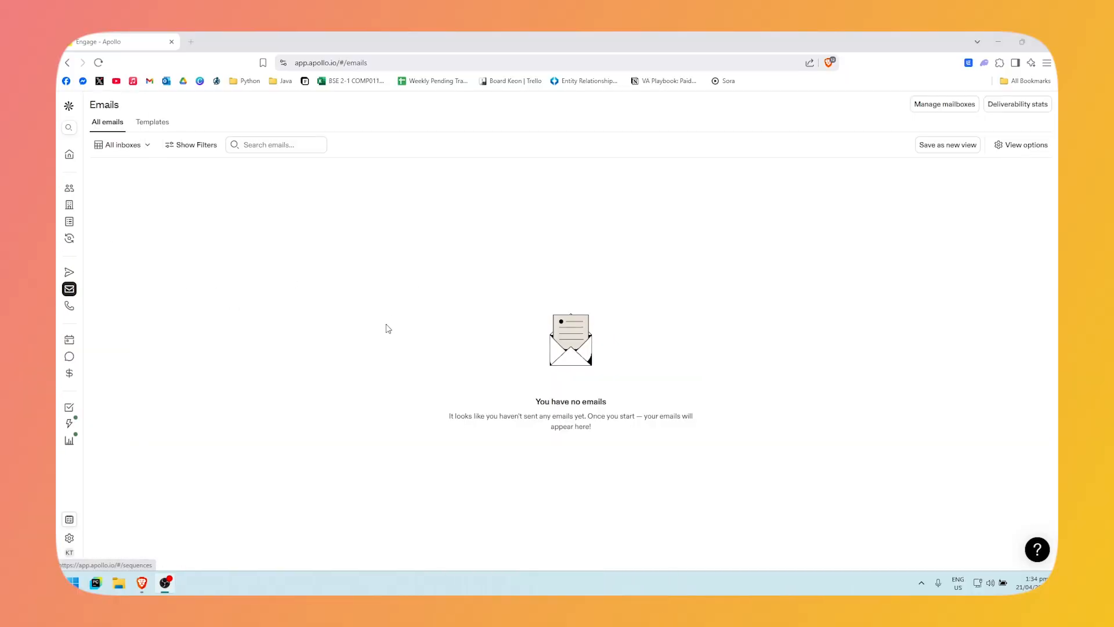
View the Emails page's positive replies, scheduled emails this week and My inbox views, and show the email filters.
left_click(138, 147)
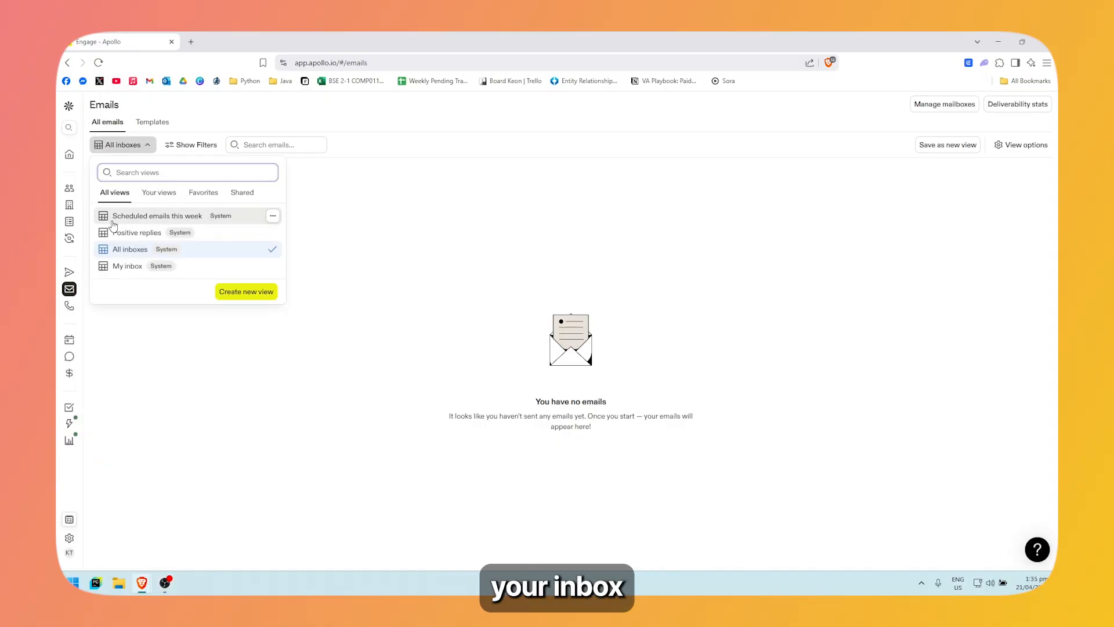
left_click(173, 235)
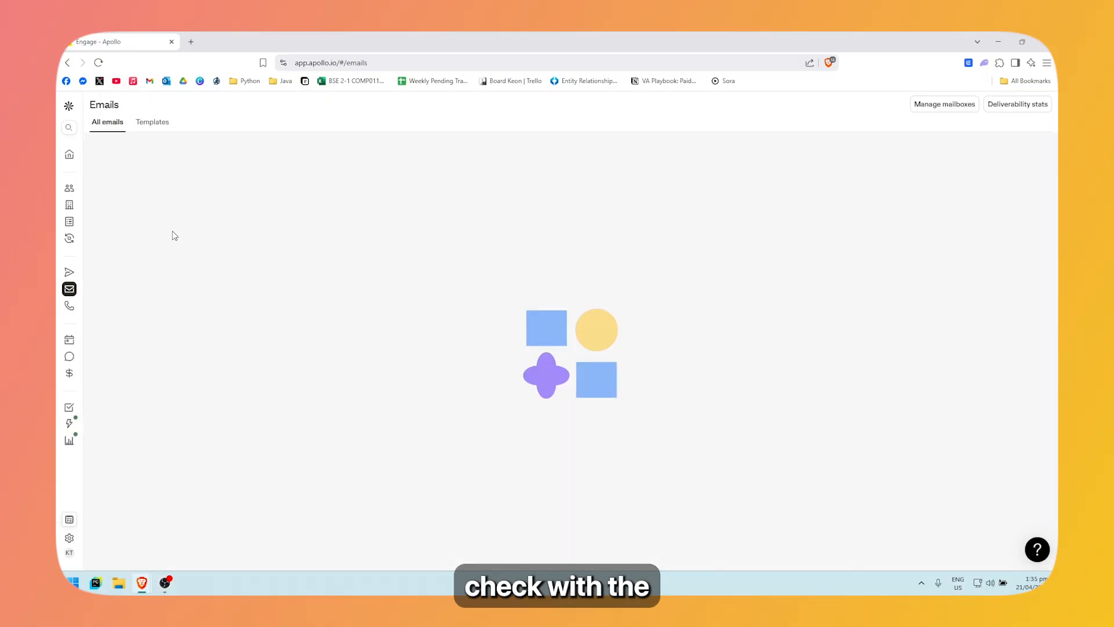
left_click(140, 145)
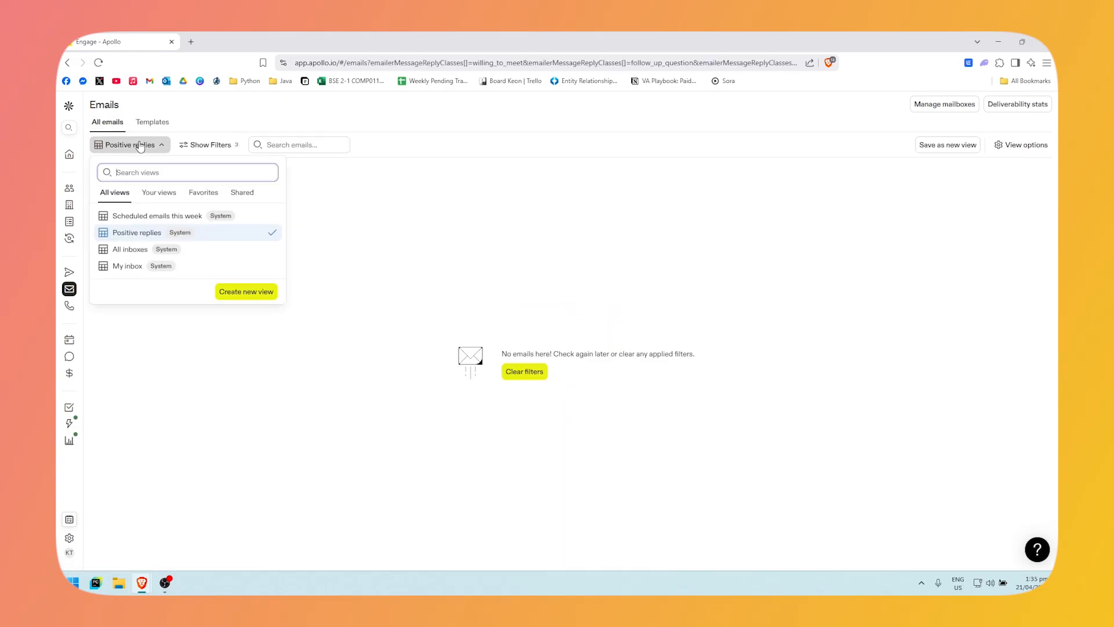
left_click(176, 222)
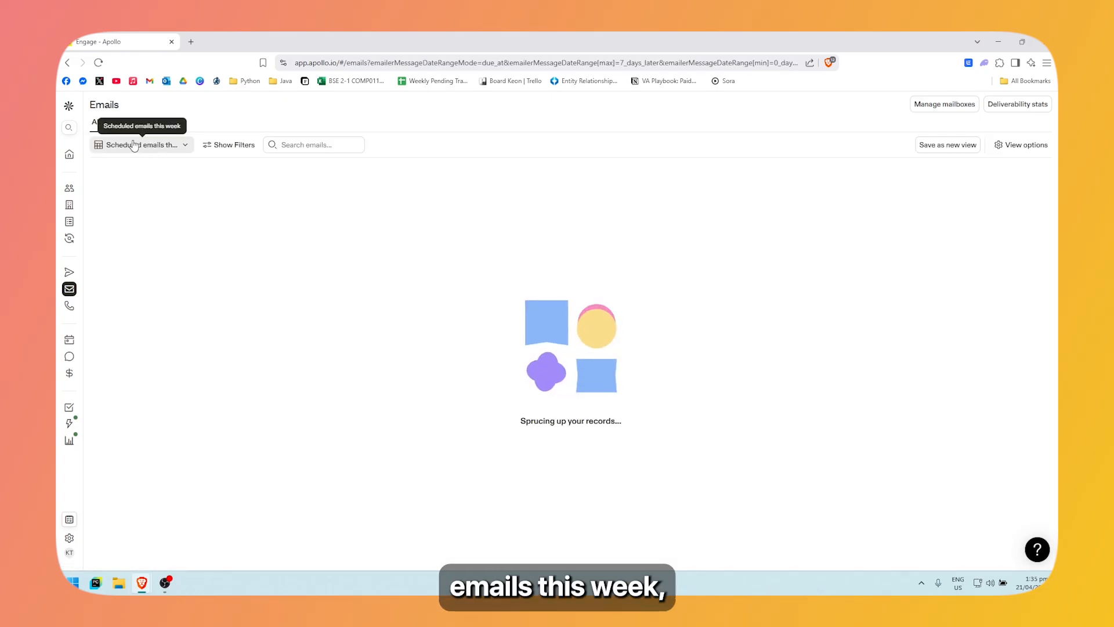
left_click(140, 145)
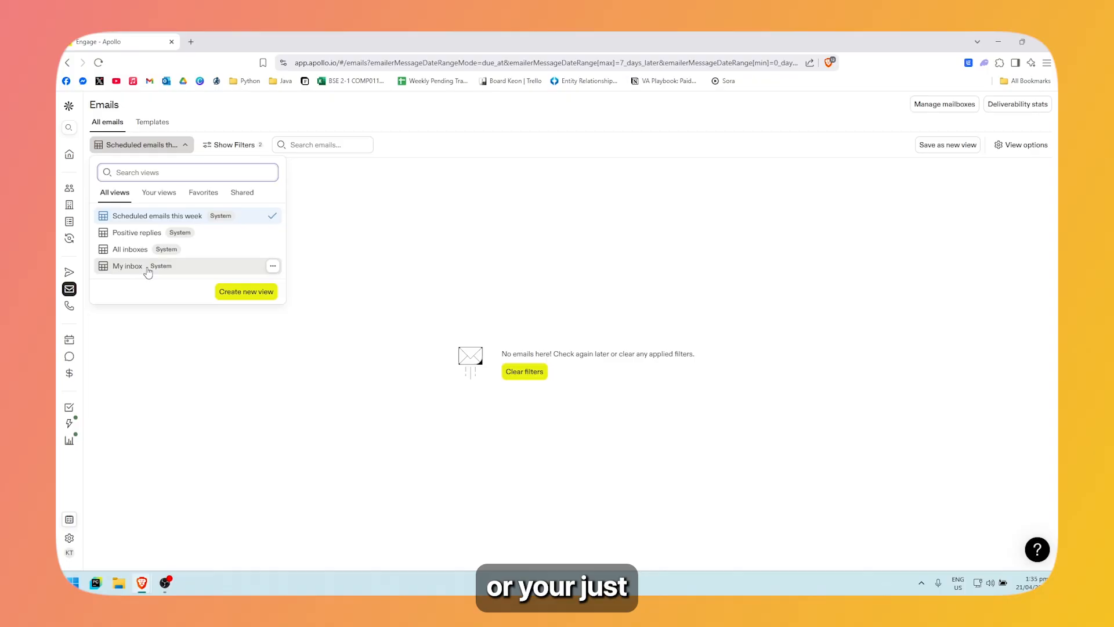
left_click(128, 265)
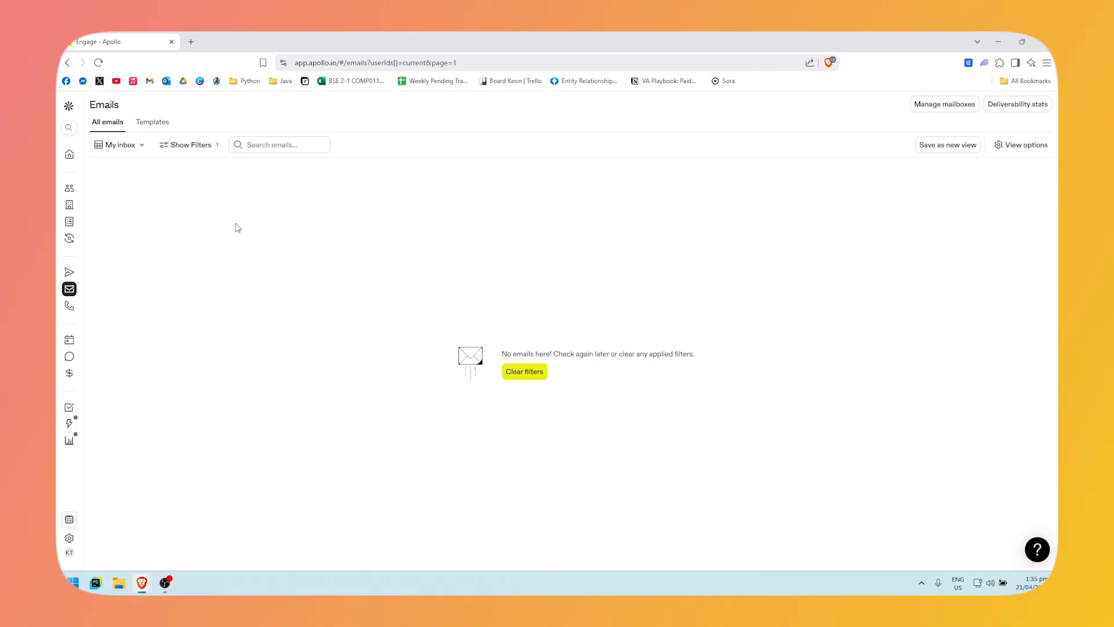
left_click(187, 146)
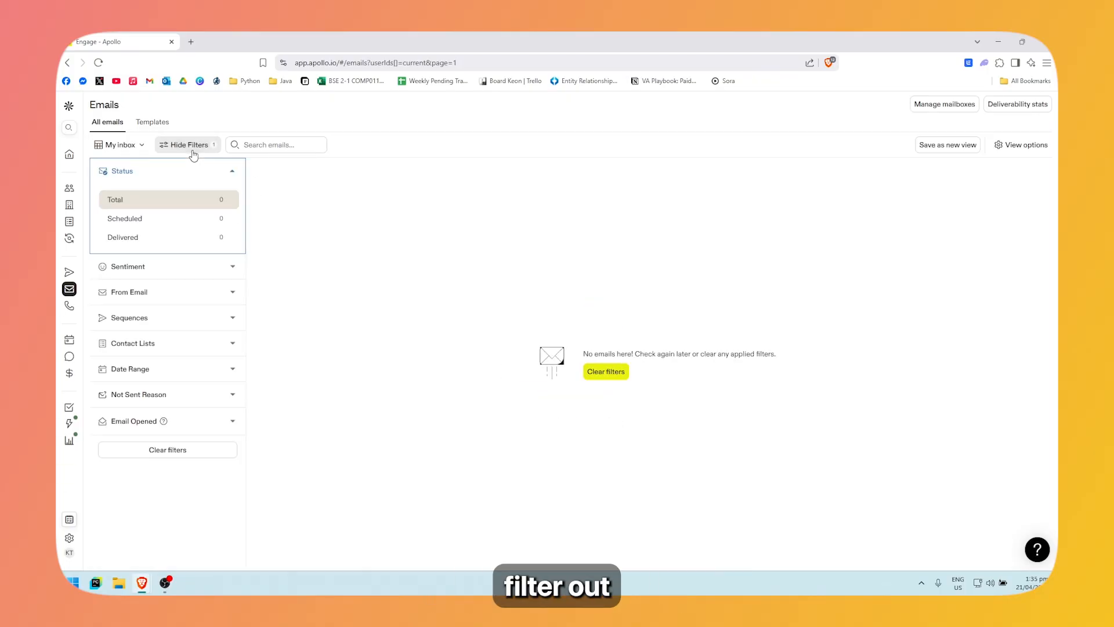
Filter the emails in My inbox to include only the Job postings sequence.
left_click(226, 268)
left_click(226, 199)
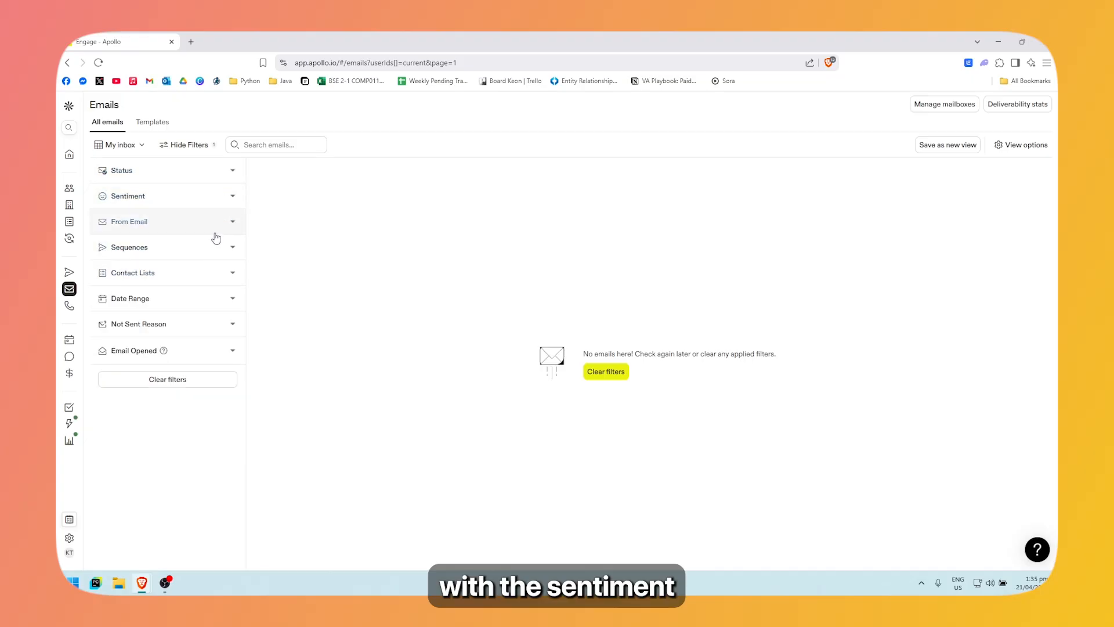
left_click(231, 249)
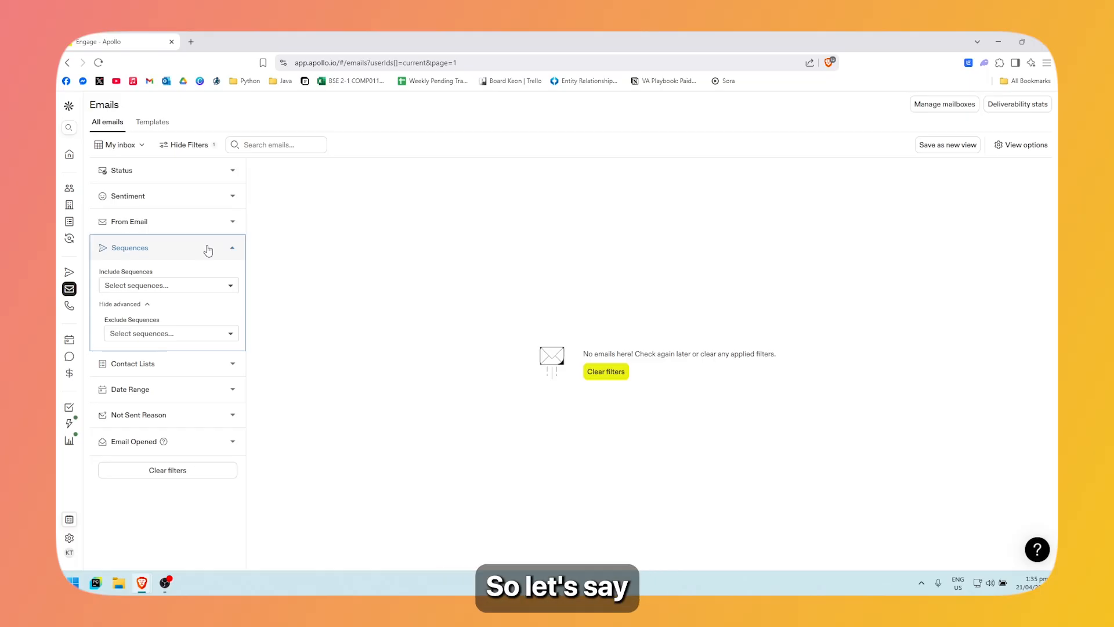
left_click(166, 285)
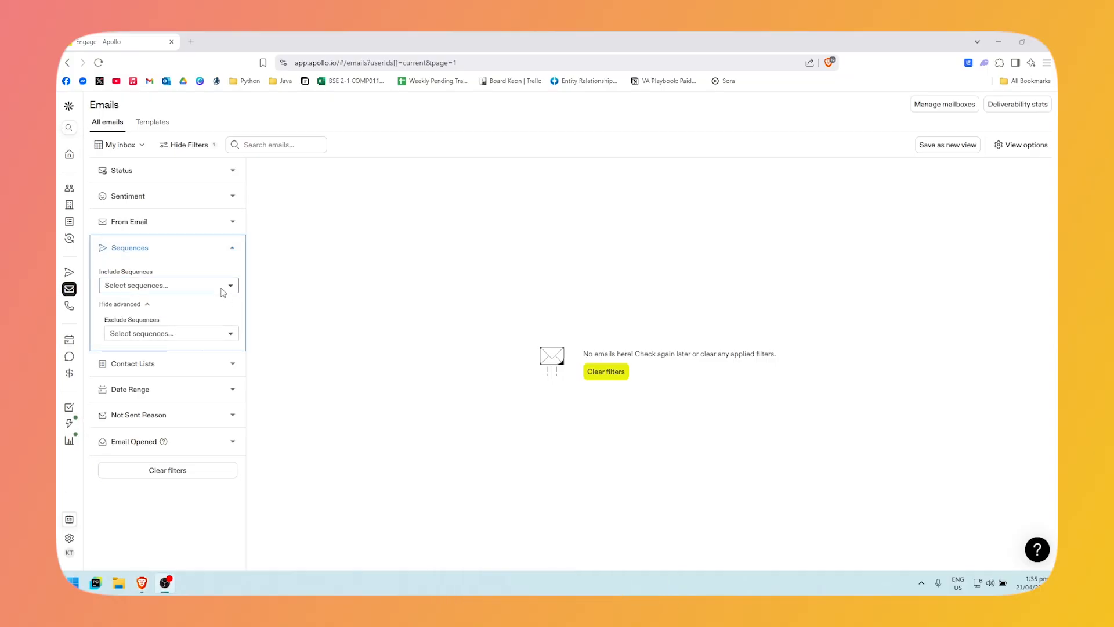
left_click(223, 290)
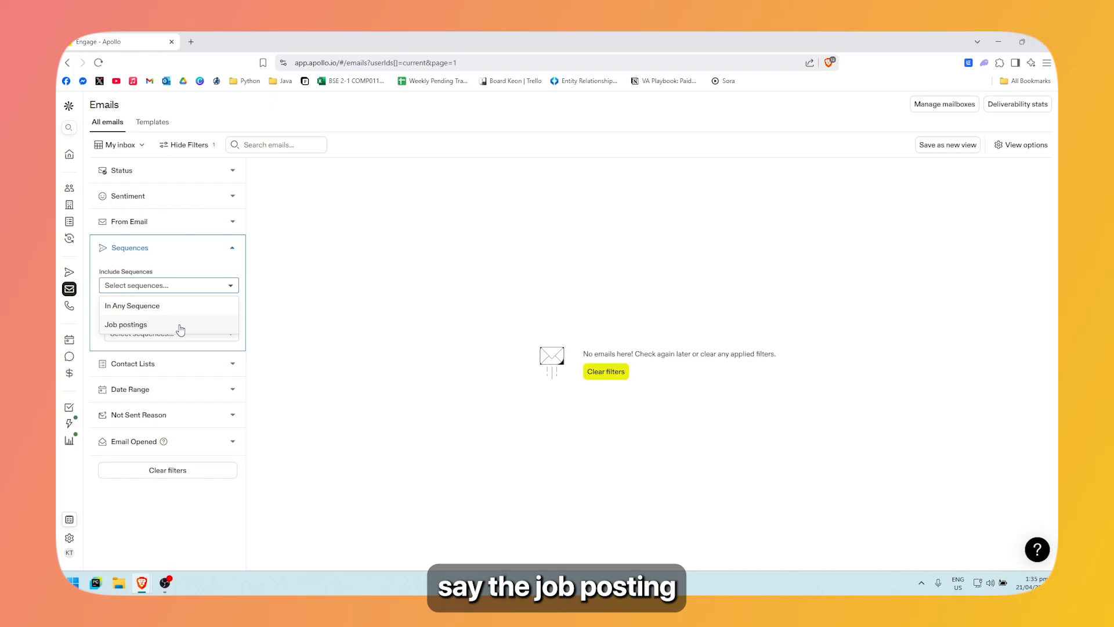
left_click(179, 329)
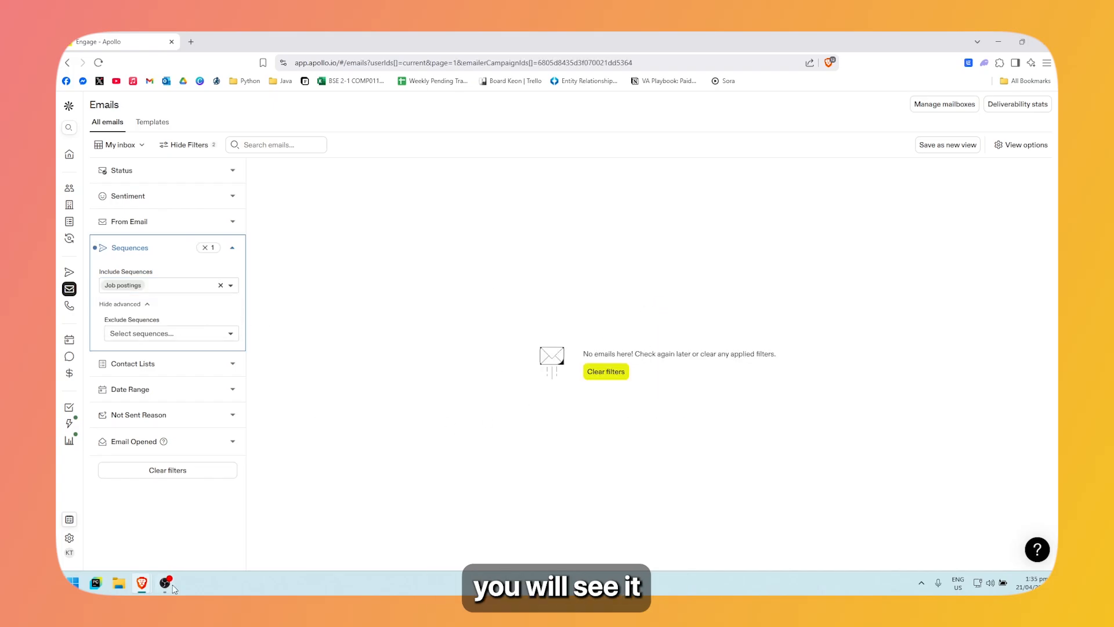
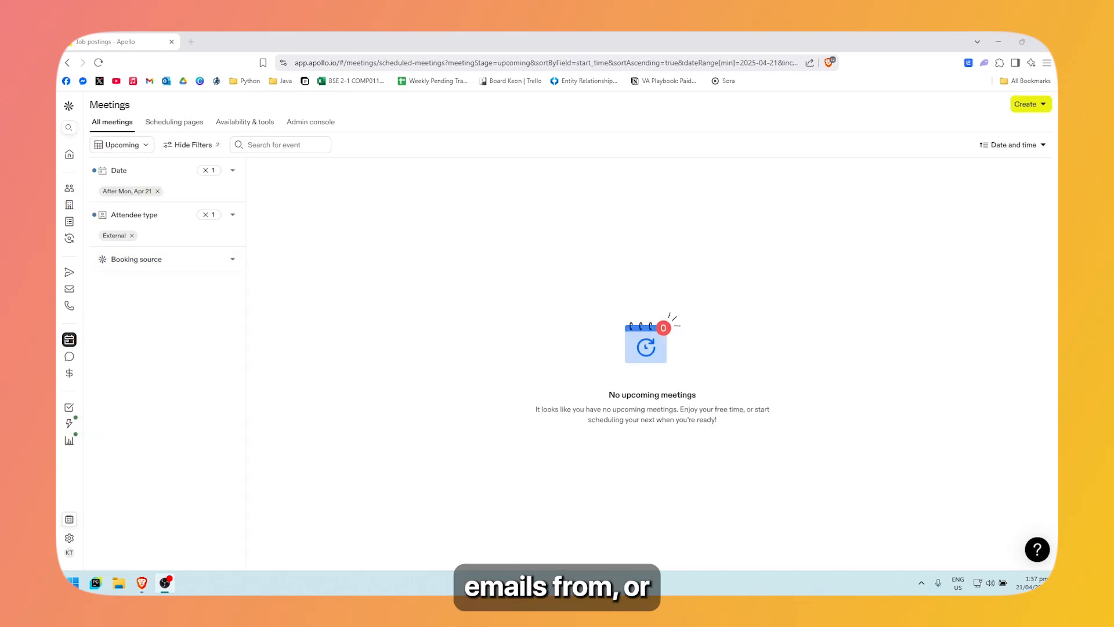
Look over the Meetings and Conversations pages, and open the Deals setup to view the pipeline creation options.
mouse_move(98, 339)
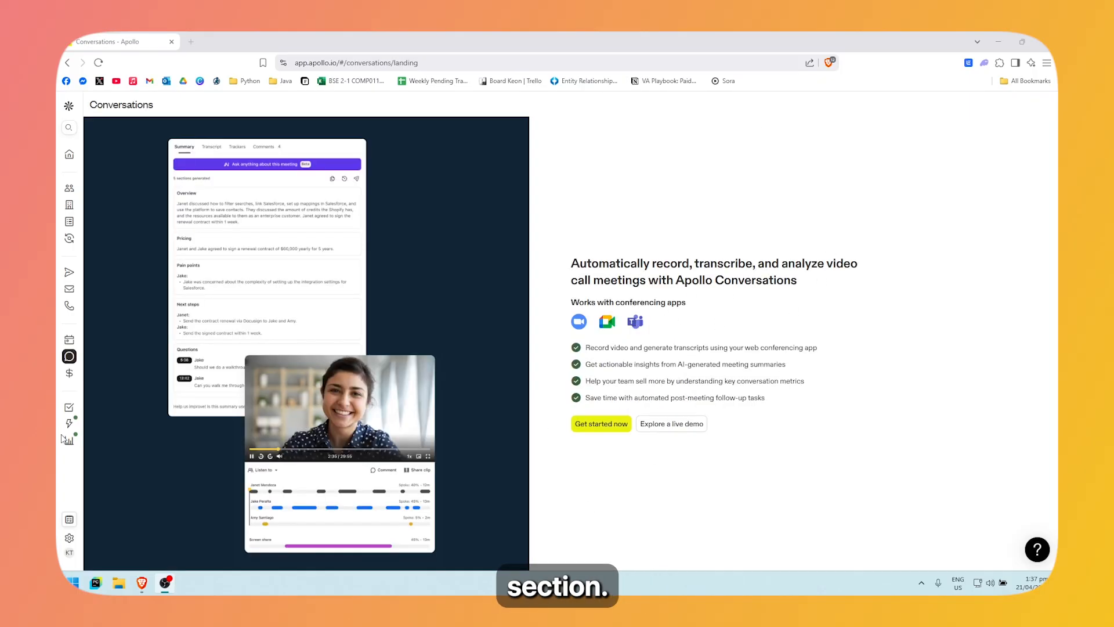
mouse_move(68, 108)
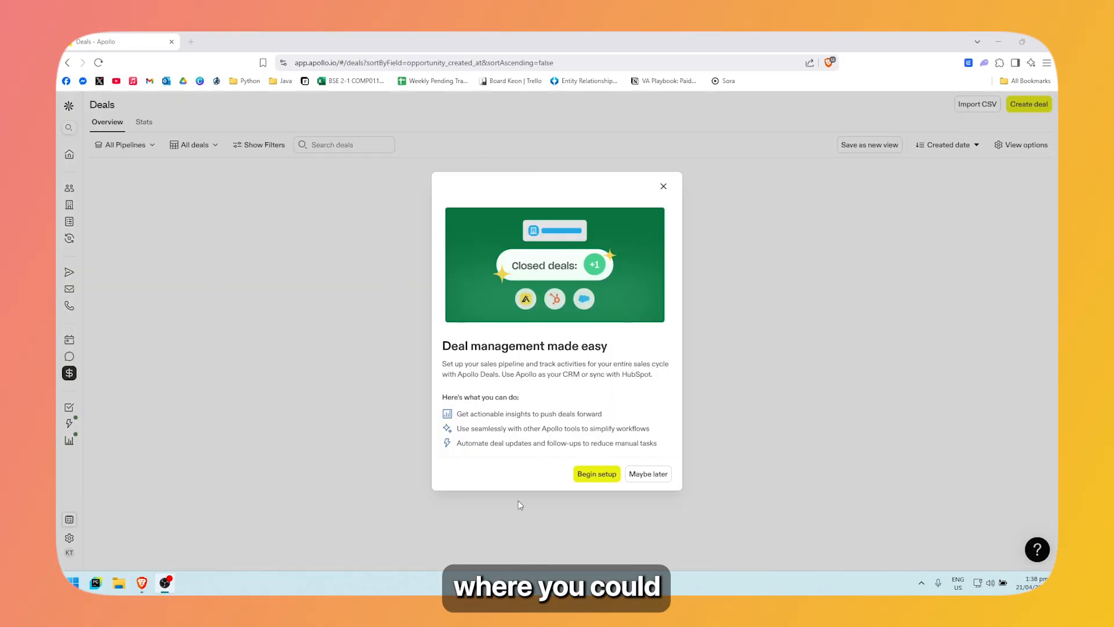
left_click(600, 481)
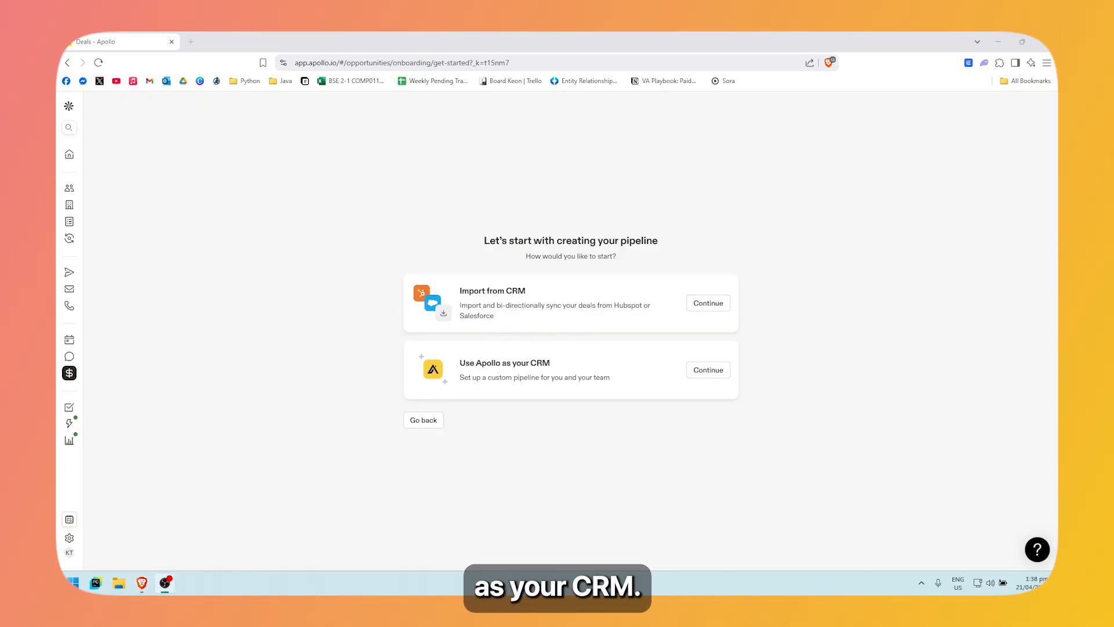
View the Tasks page and the Workflows page, including the short description of what workflows do.
left_click(69, 407)
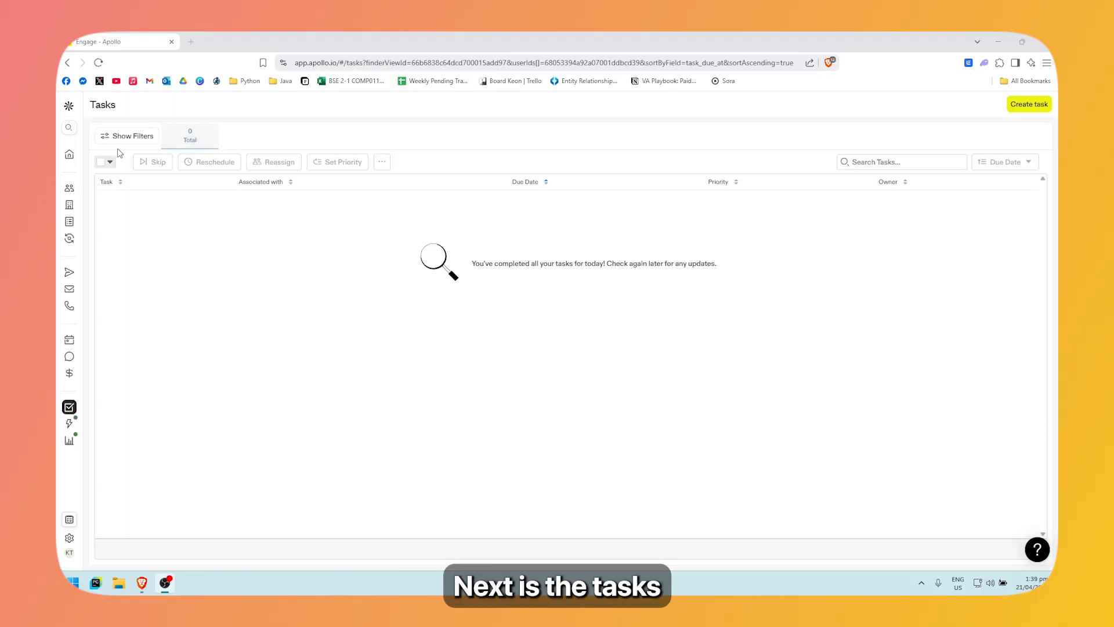
mouse_move(137, 413)
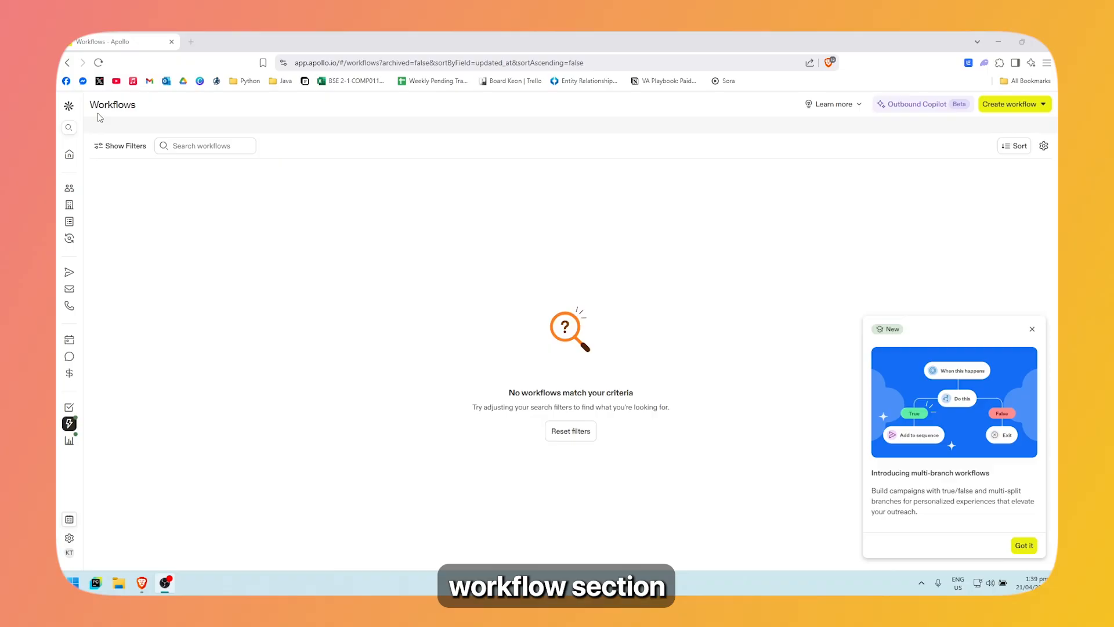
mouse_move(69, 423)
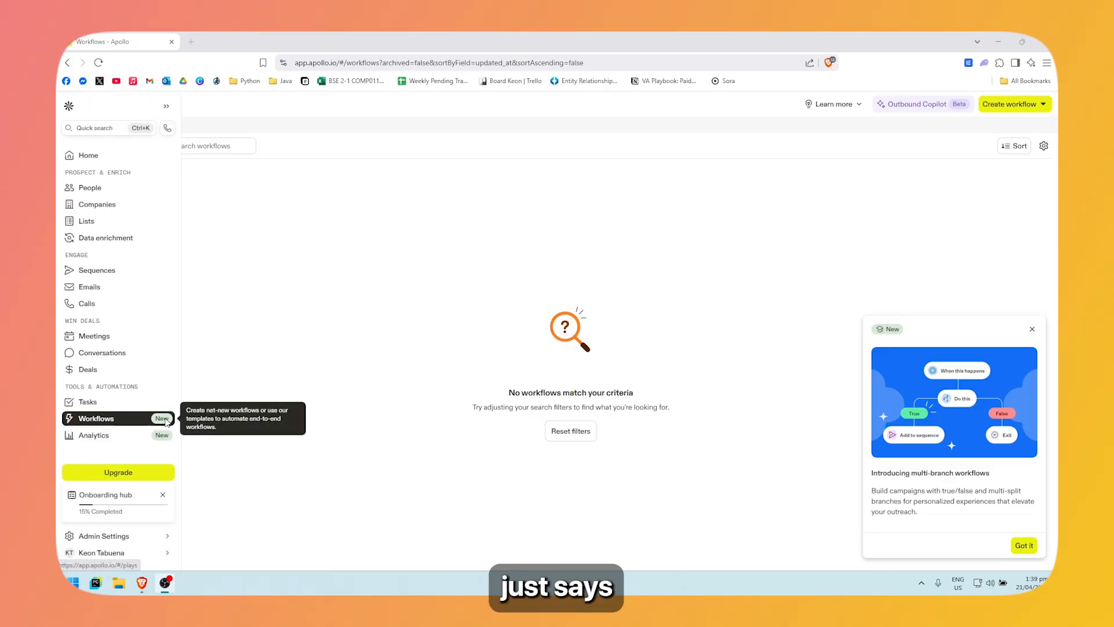
Start the trial access to Analytics and confirm it.
left_click(111, 441)
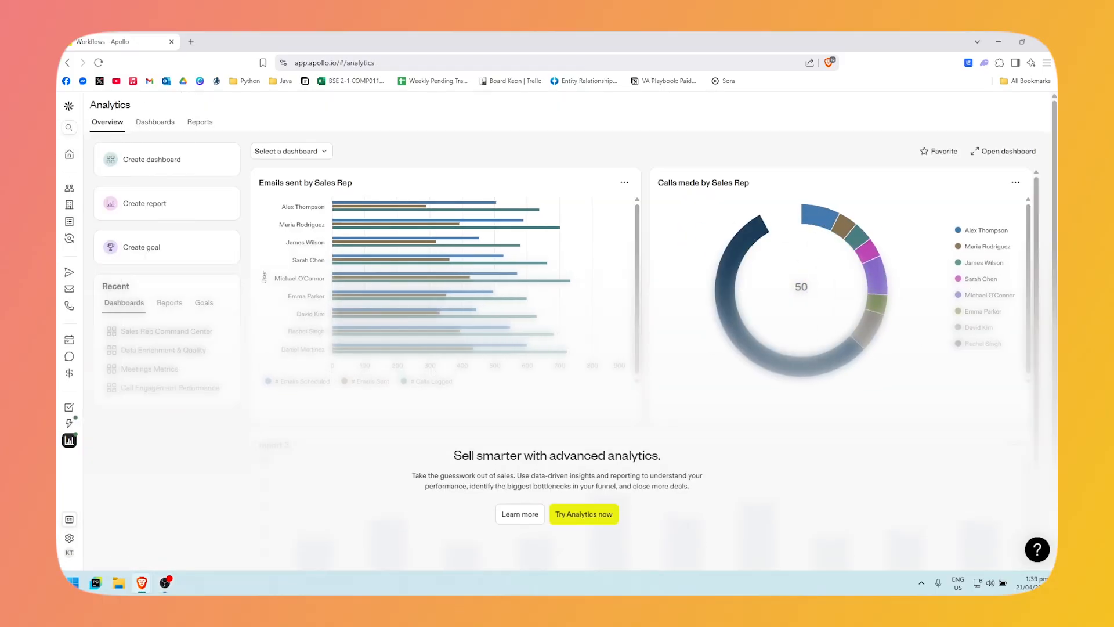
left_click(597, 516)
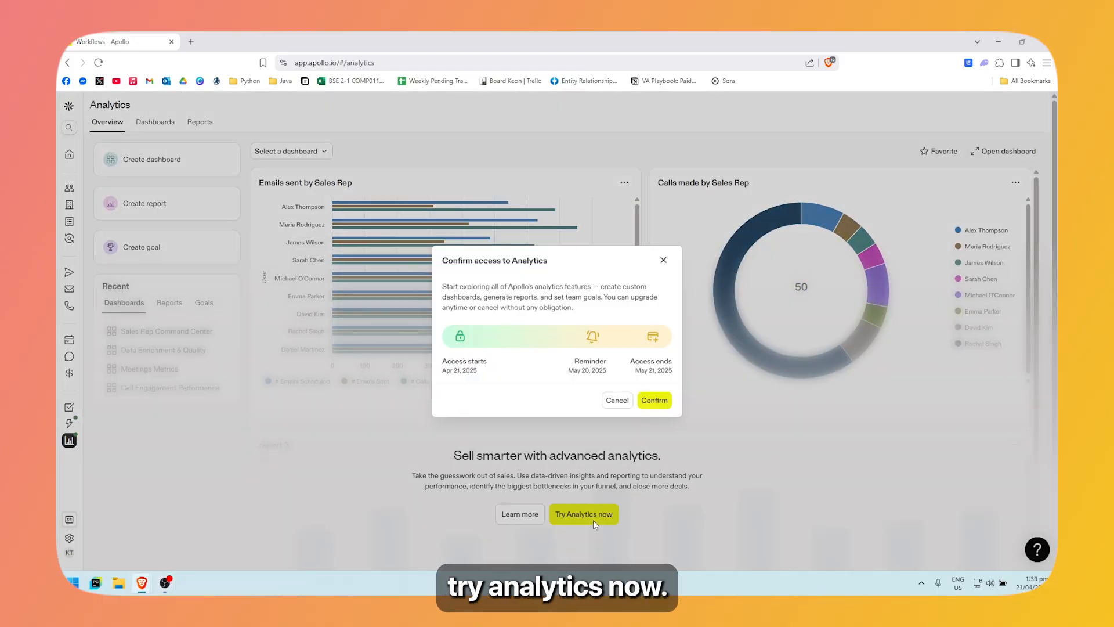
left_click(656, 399)
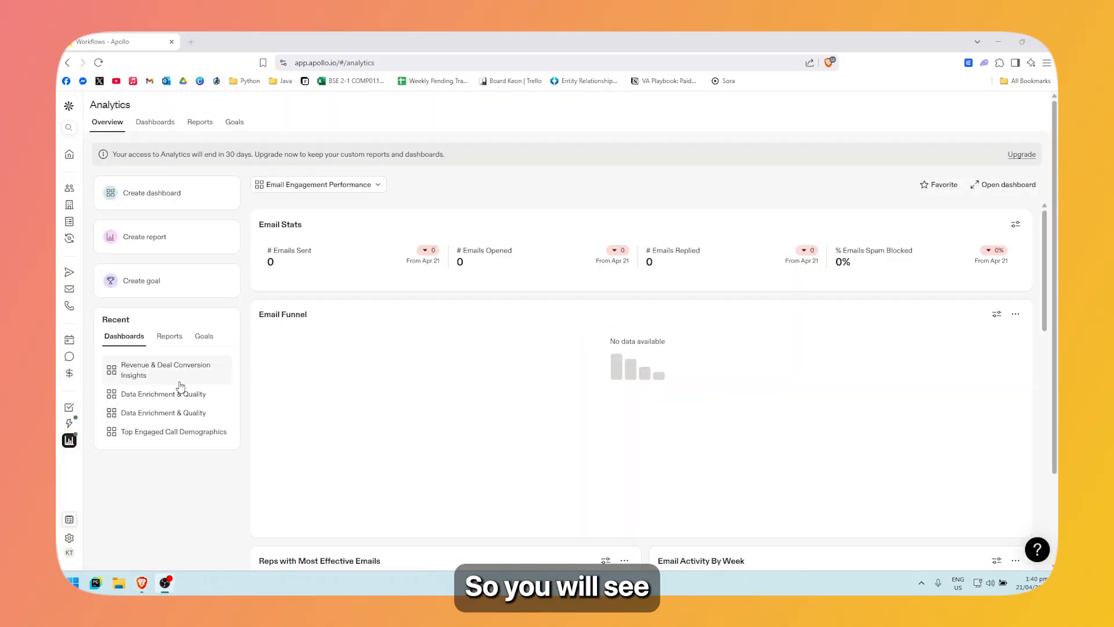
Look over the Email Engagement Performance dashboard and the list of other available dashboards on the Analytics overview.
scroll(232, 372, "down", 2)
scroll(229, 361, "up", 2)
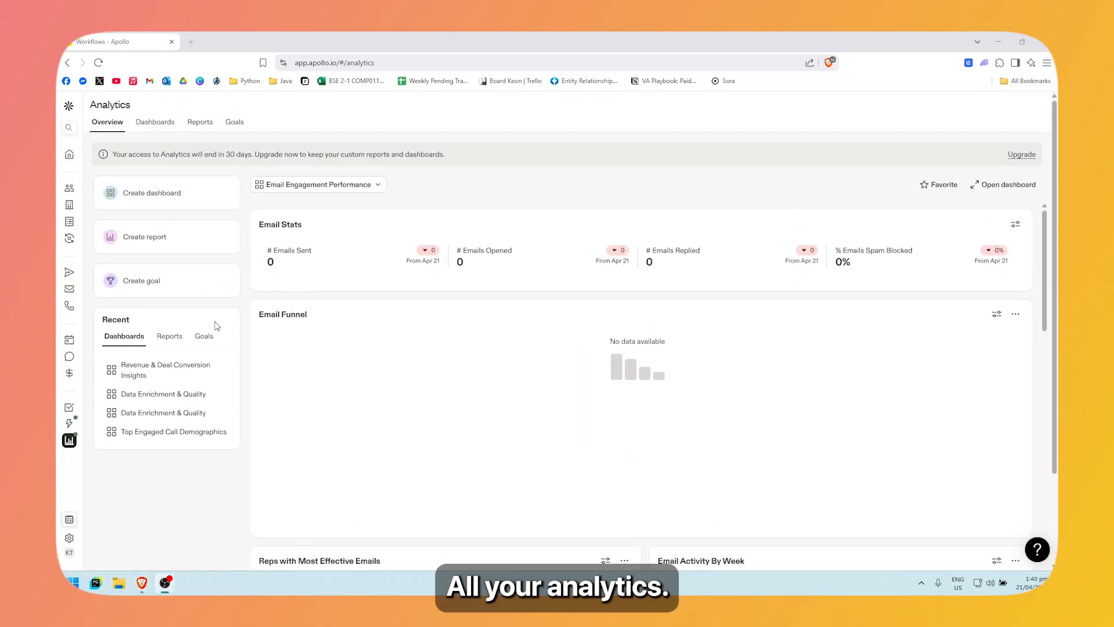
left_click(350, 191)
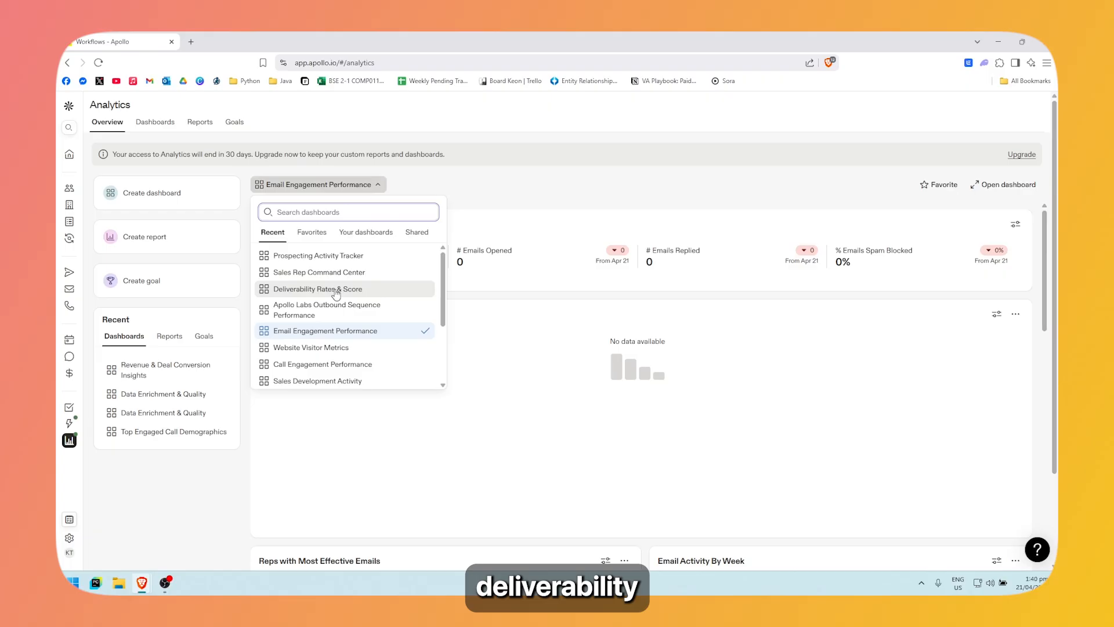
left_click(378, 177)
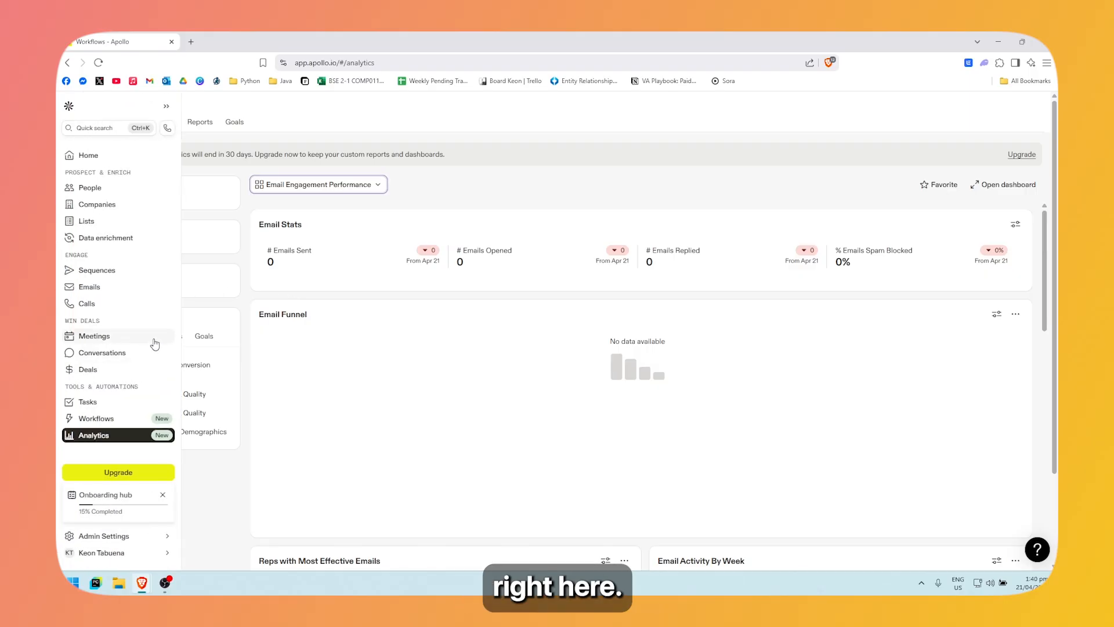
View the blank forms for creating a goal and creating a dashboard, returning to the Analytics overview without saving.
left_click(161, 285)
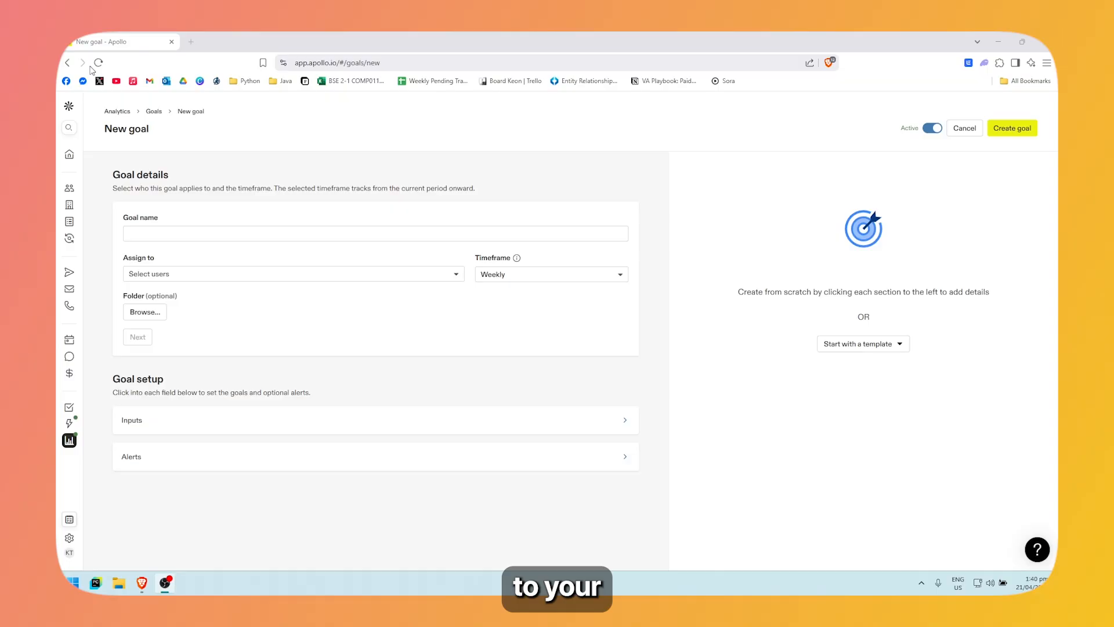
left_click(67, 63)
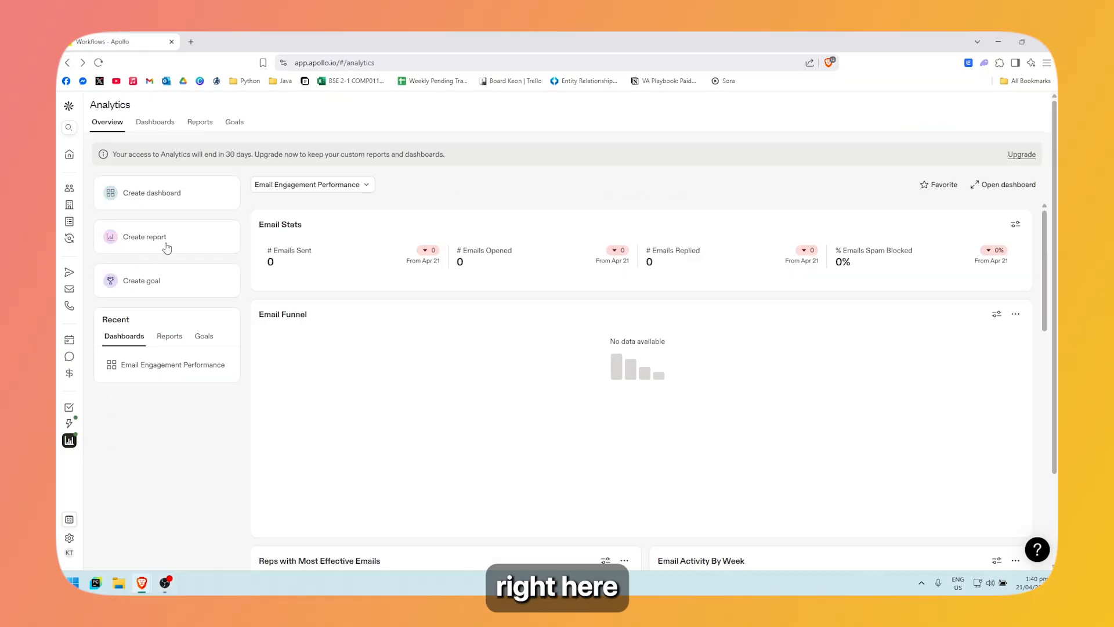
left_click(193, 191)
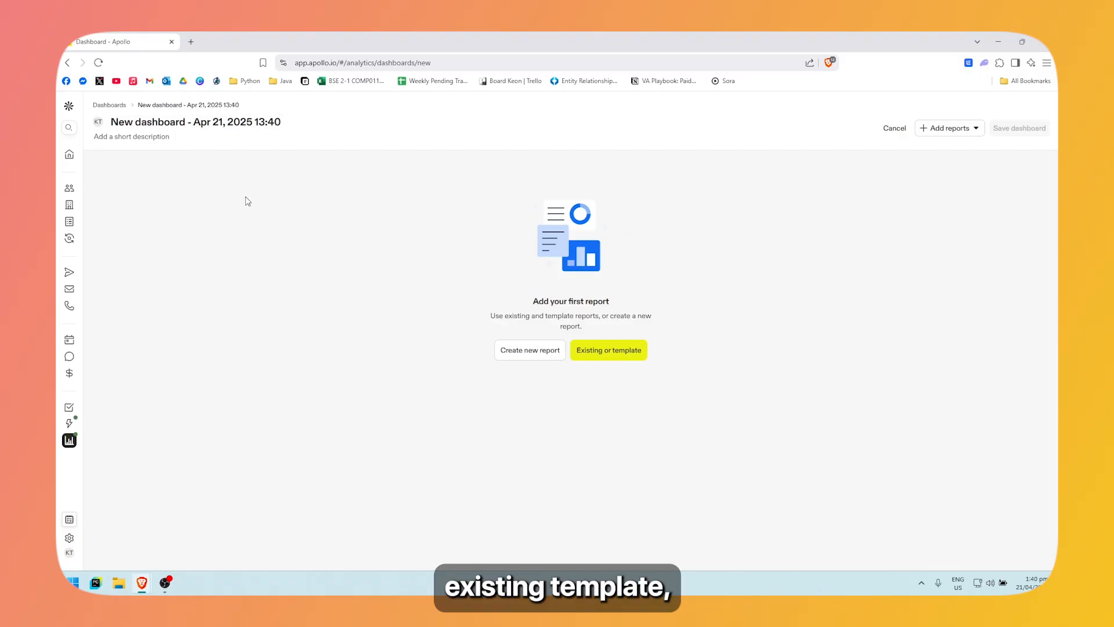
left_click(67, 62)
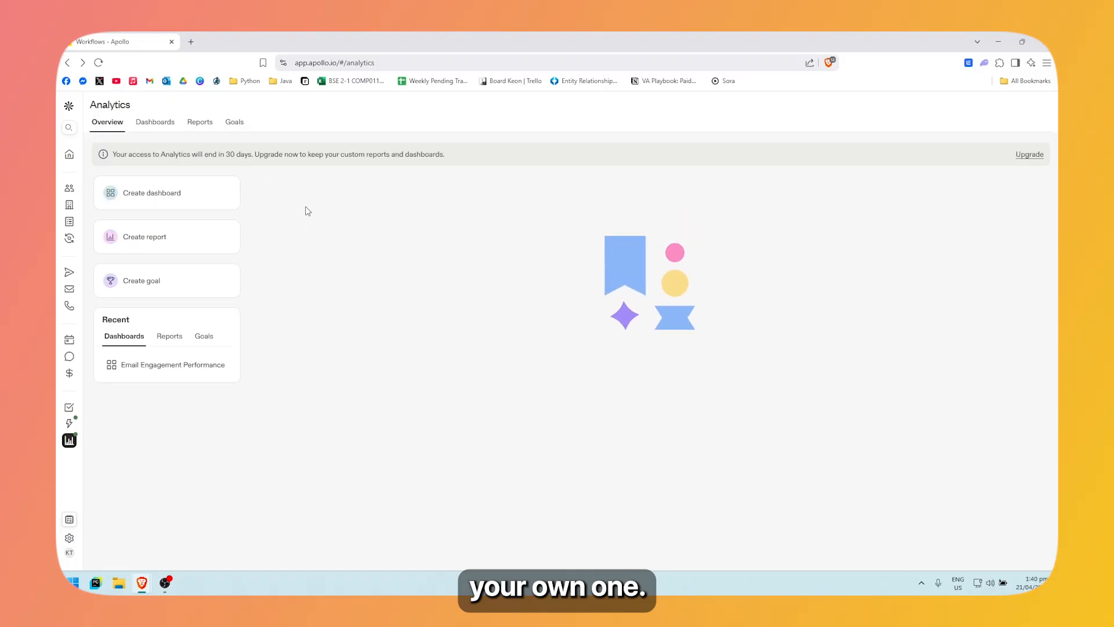
Check the favorite dashboards, and view the suggested items on the Analytics Dashboards and Reports pages.
left_click(321, 185)
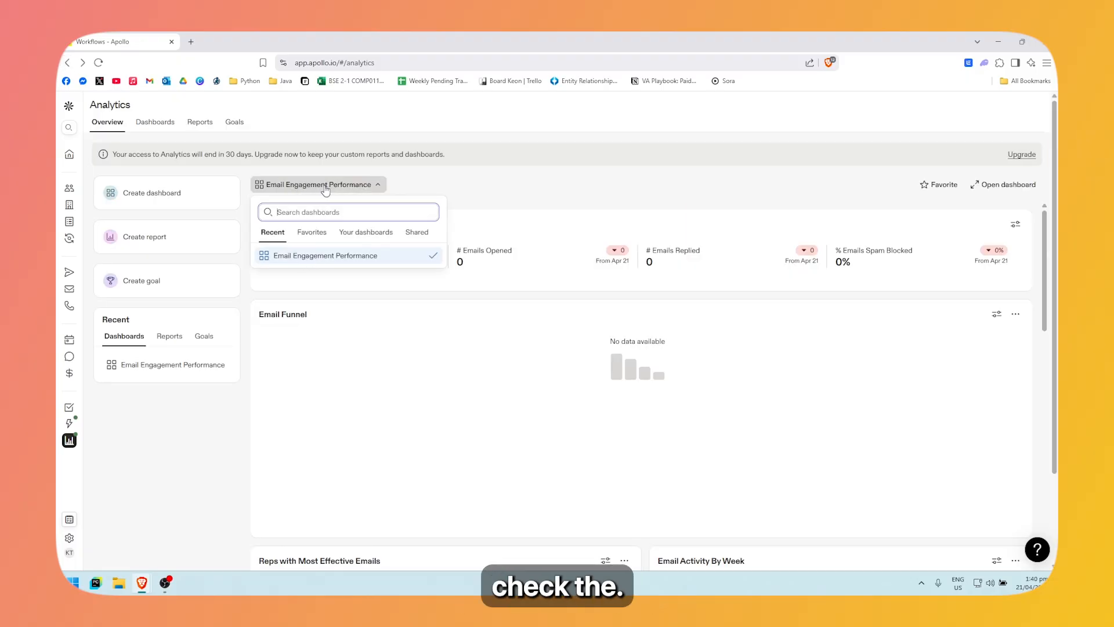
left_click(314, 233)
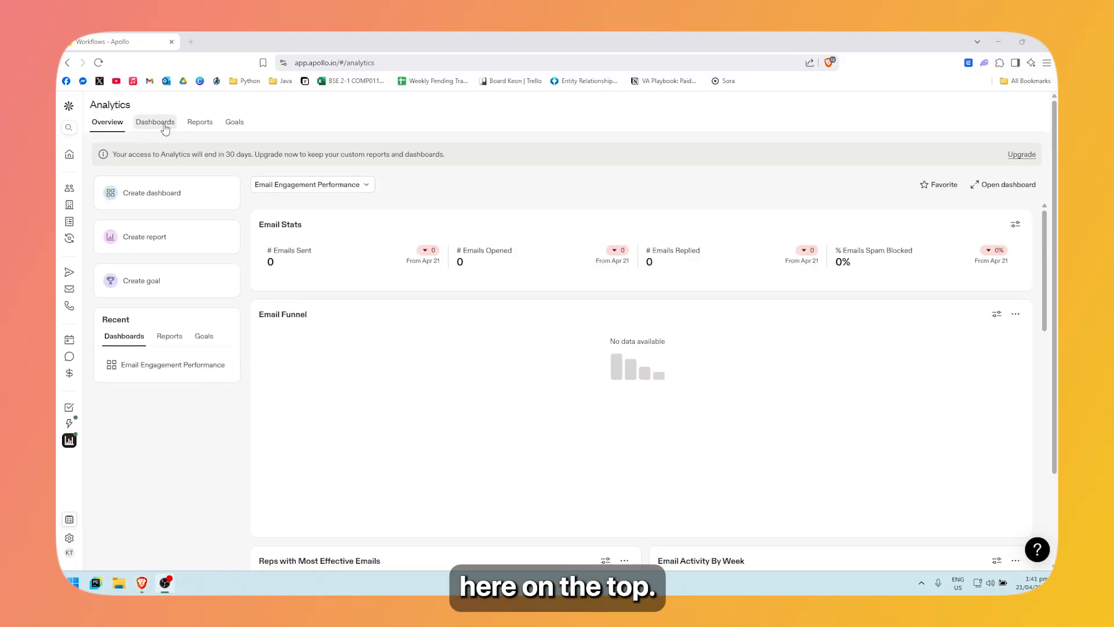
left_click(154, 123)
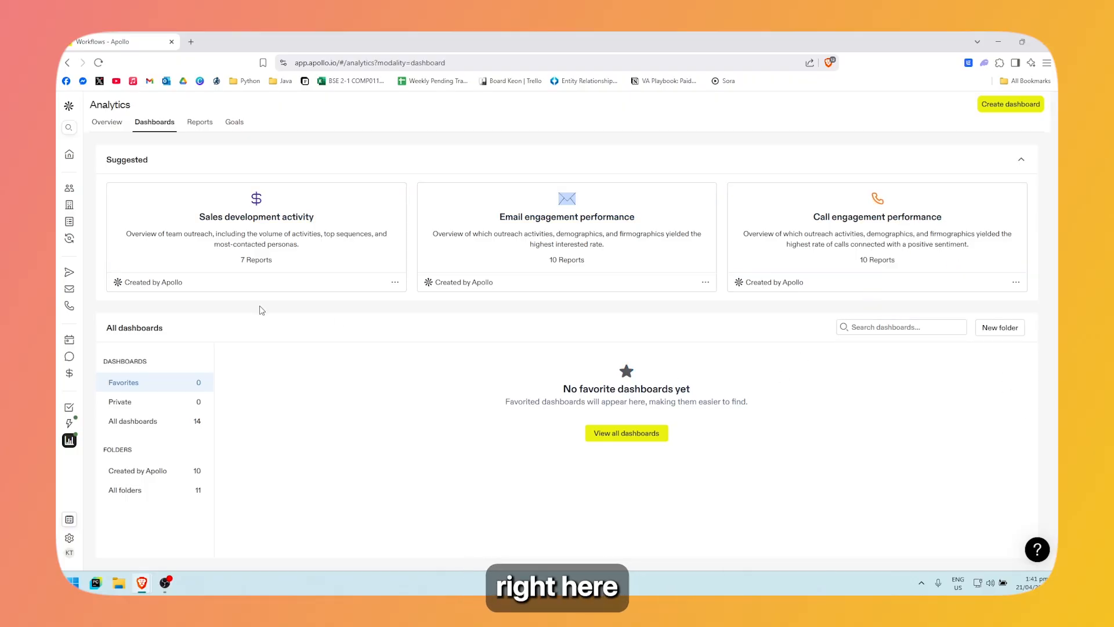
left_click(200, 122)
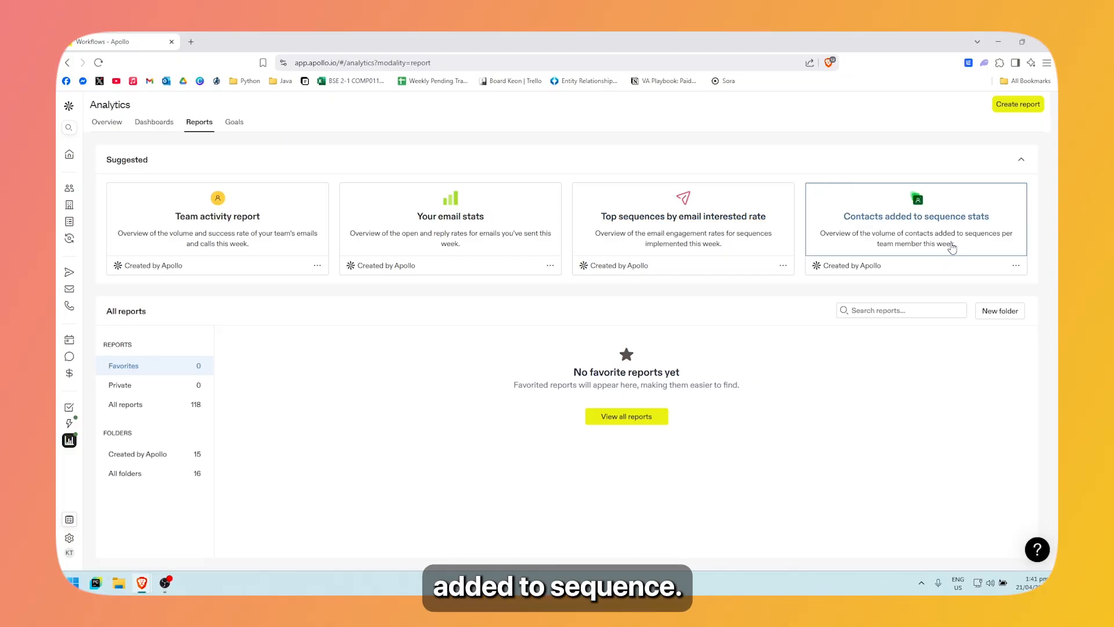
Open the Goals section of Analytics and go through the Goals Tour to its end.
left_click(234, 122)
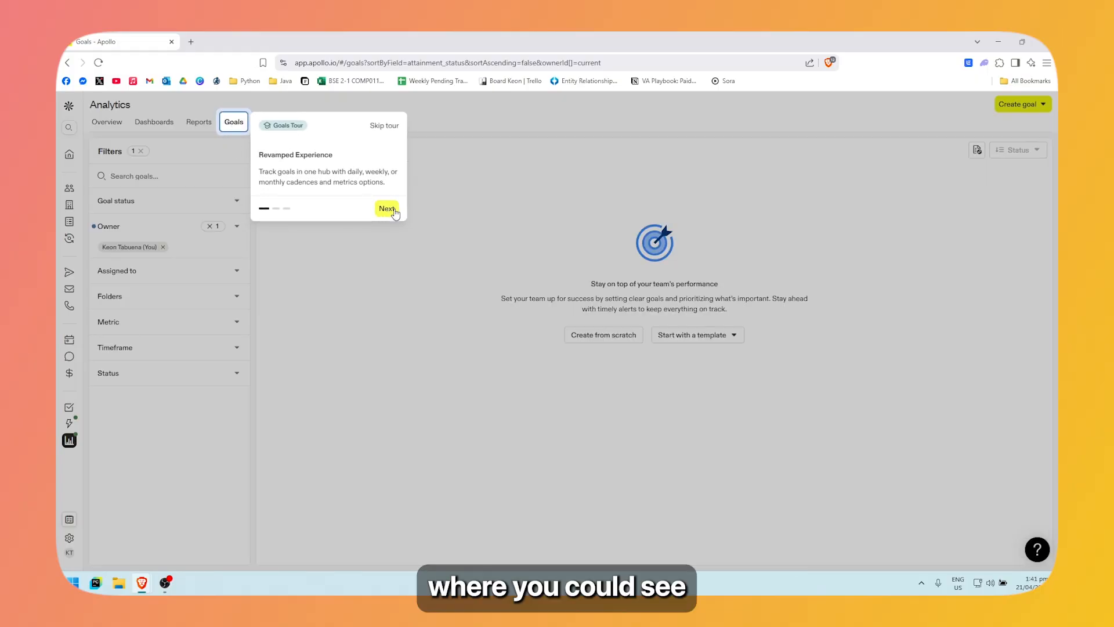
left_click(387, 209)
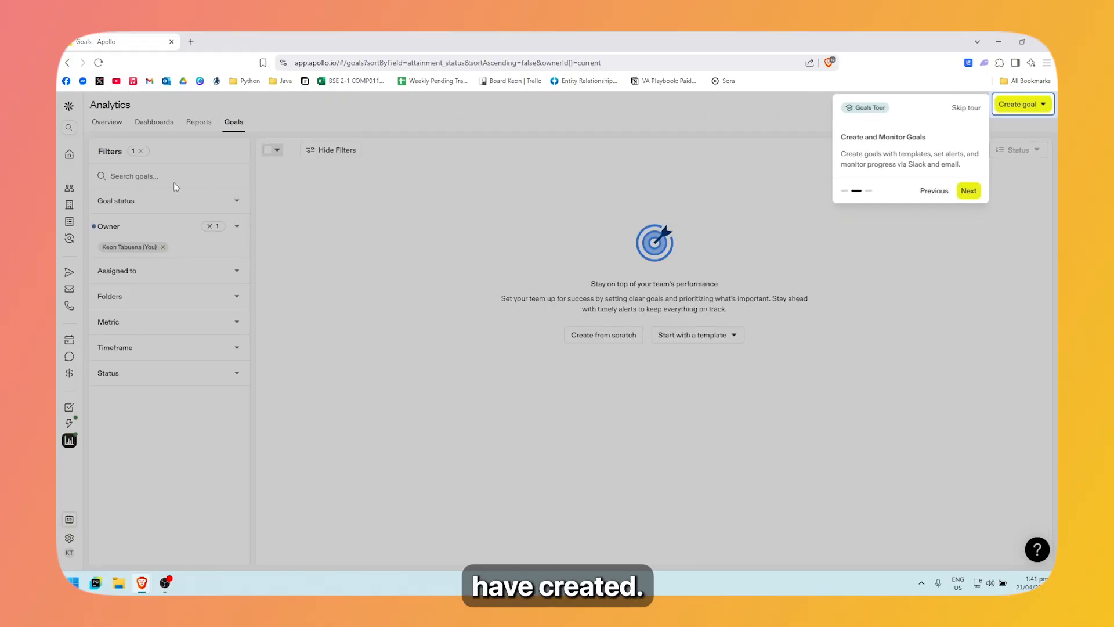
left_click(968, 191)
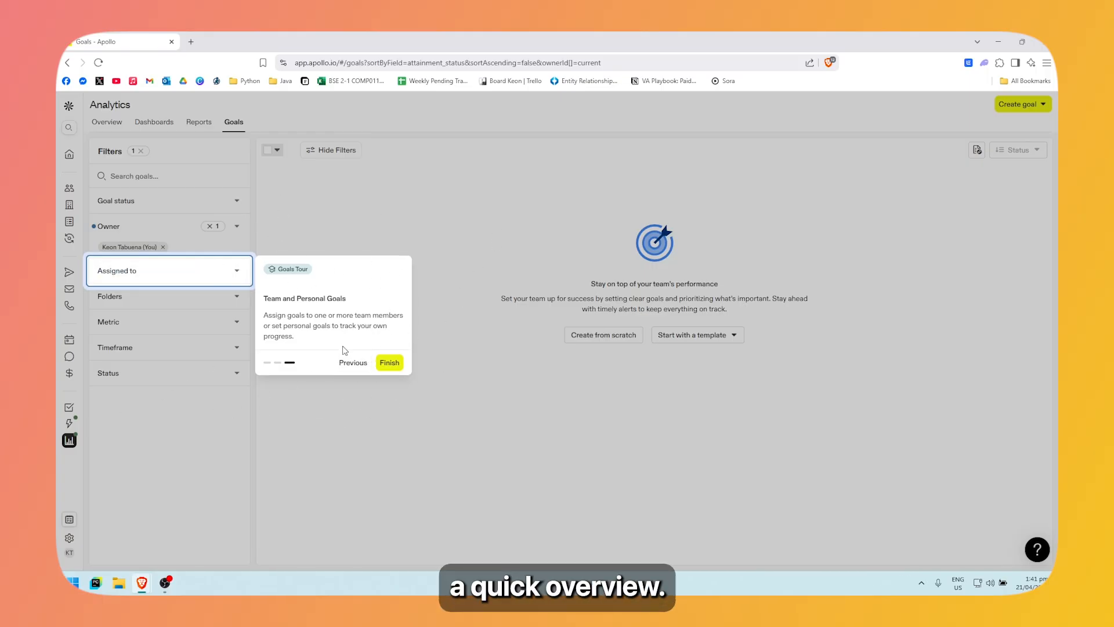
left_click(397, 360)
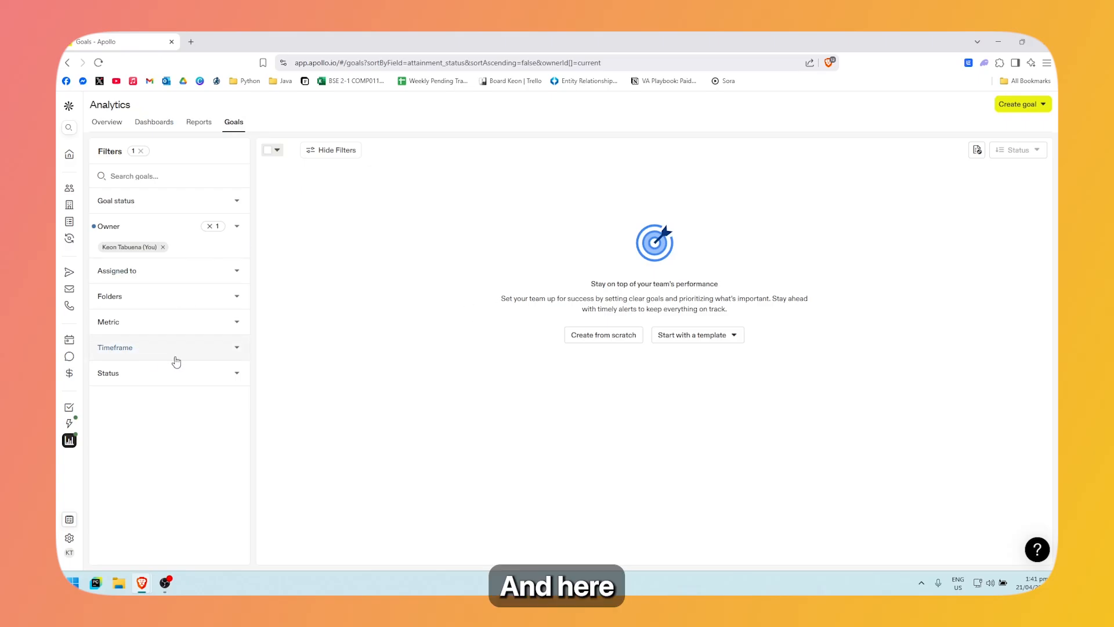